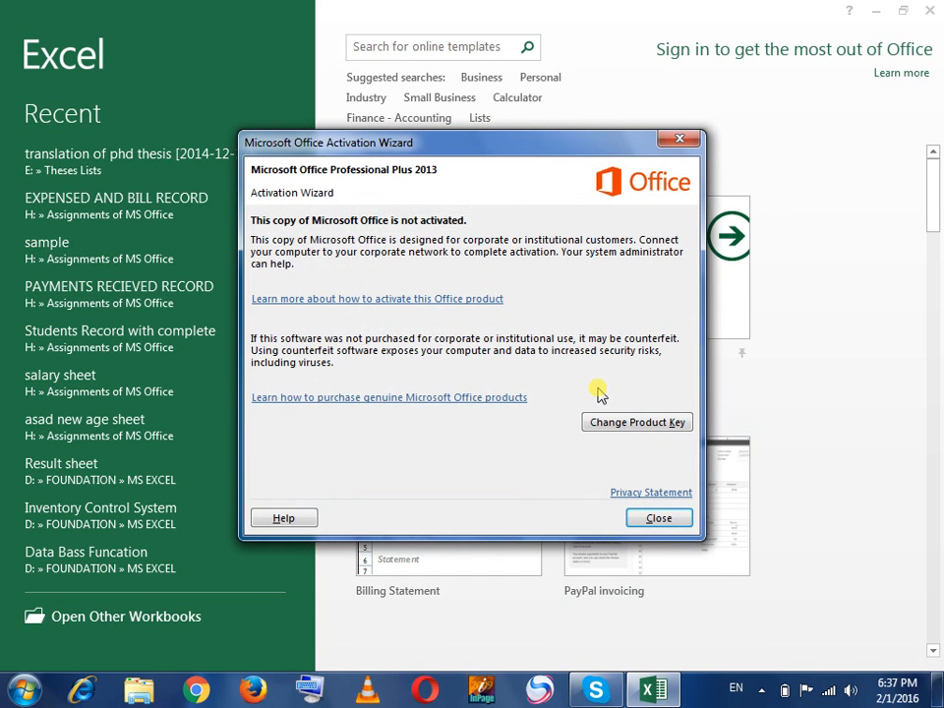
- Dismiss the activation notice, create a blank workbook and set the sheet zoom to 120%
{"action": "left_click", "coordinate": [658, 518]}
{"action": "left_click", "coordinate": [443, 244]}
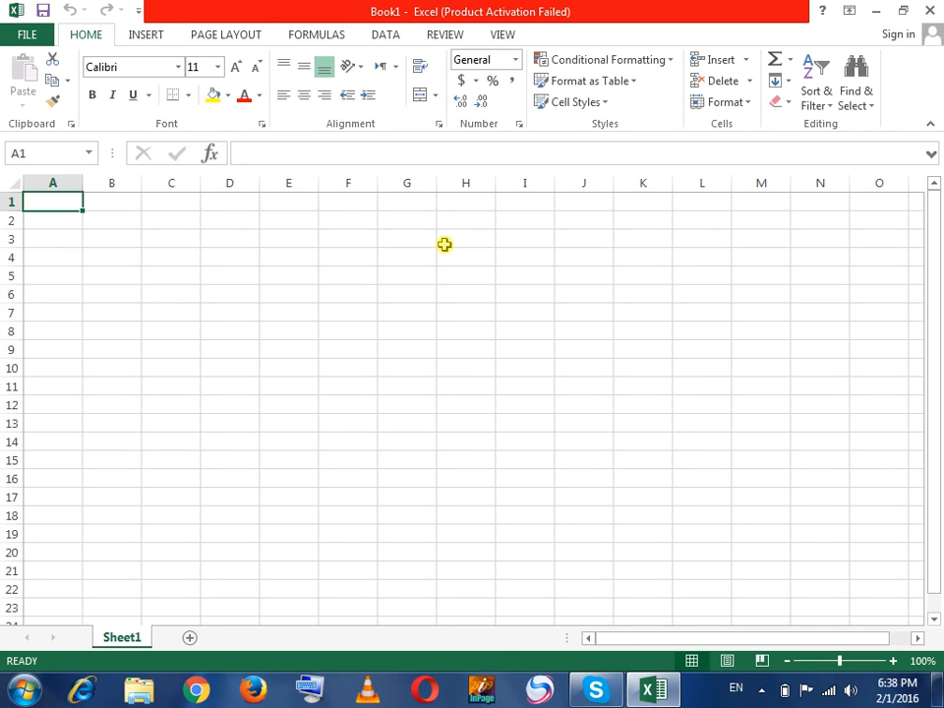
{"action": "left_click", "coordinate": [786, 661]}
{"action": "left_click", "coordinate": [786, 662]}
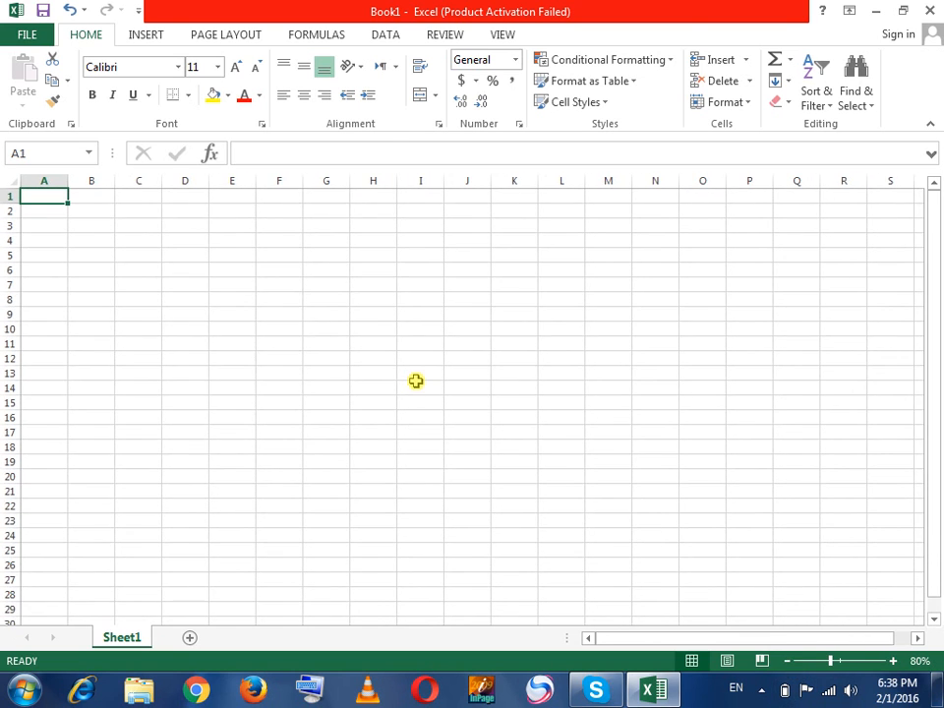
{"action": "left_click", "coordinate": [895, 662]}
{"action": "left_click", "coordinate": [895, 662]}
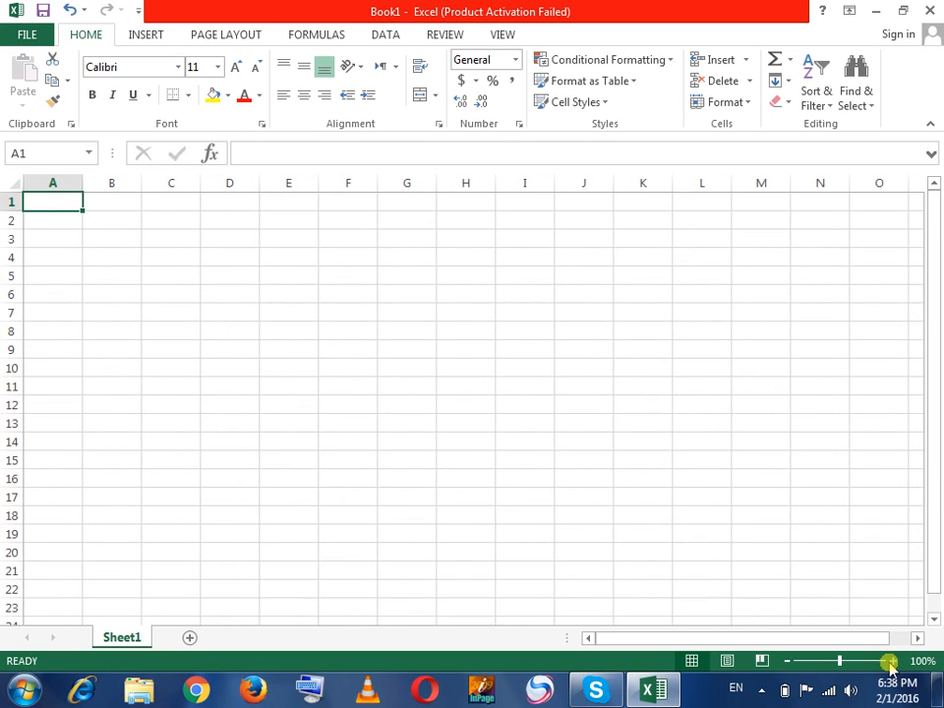
{"action": "left_click", "coordinate": [892, 662]}
{"action": "left_click", "coordinate": [890, 661]}
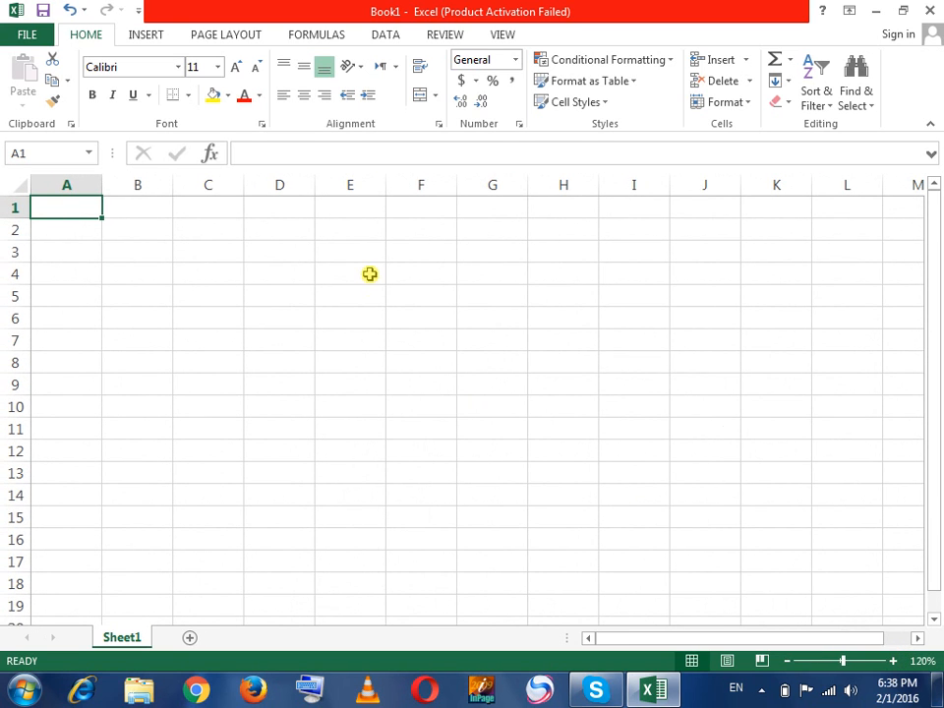
- Merge and center cells E3 through J3 for the sheet title
{"action": "left_click", "coordinate": [354, 247]}
{"action": "left_click_drag", "start_coordinate": [362, 251], "coordinate": [716, 257]}
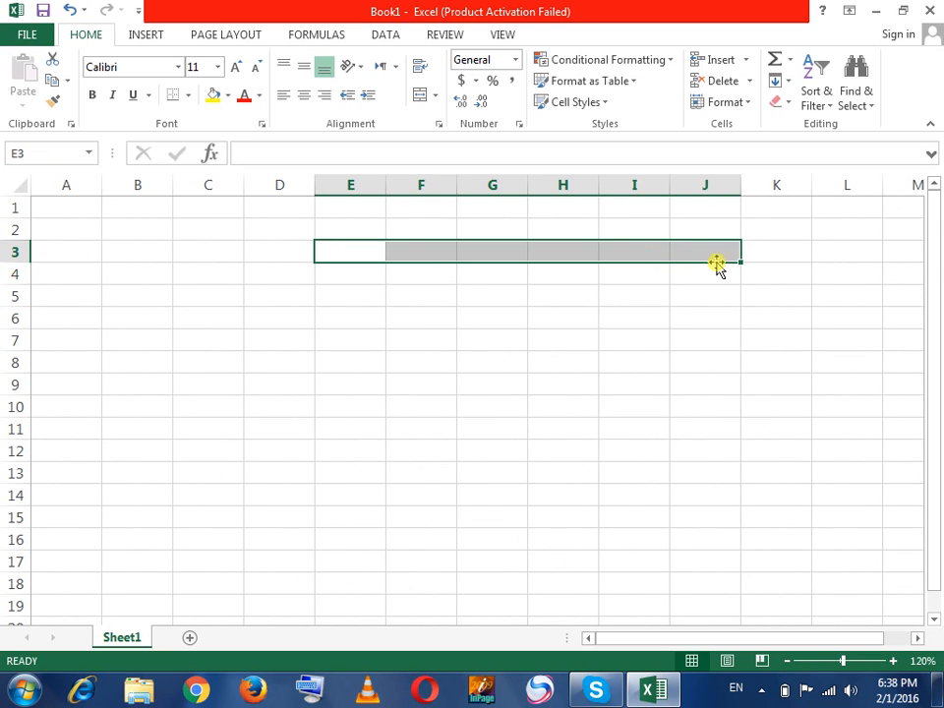
{"action": "left_click", "coordinate": [421, 98]}
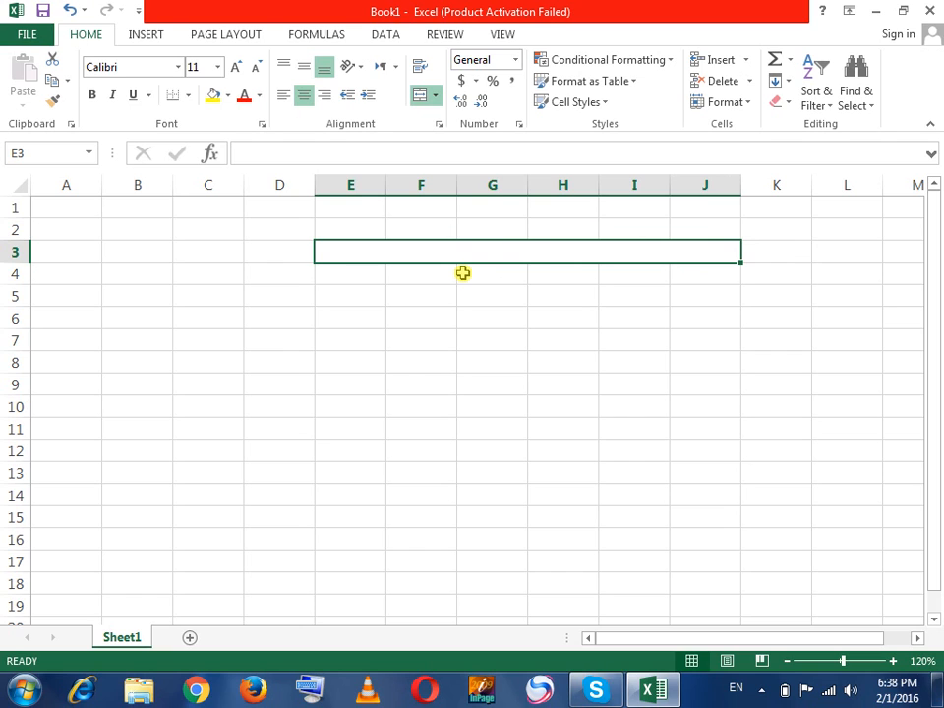
- Enter the title SALARY SHEET OF FEBRUARY 2016 in the merged cell in row 3
{"action": "type", "text": "SALA"}
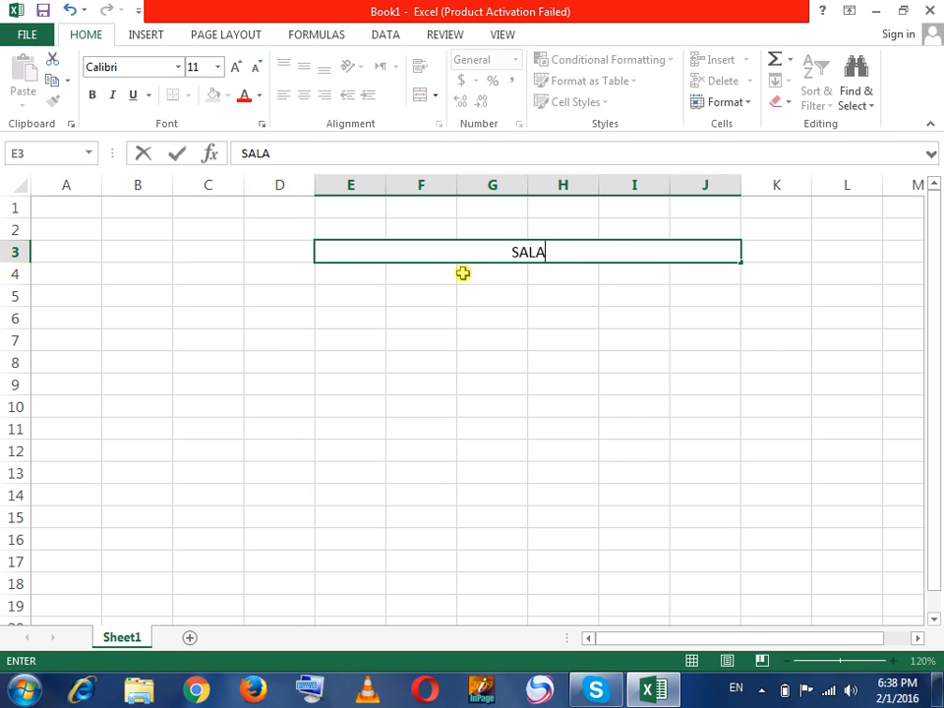
{"action": "type", "text": "RY SHEET"}
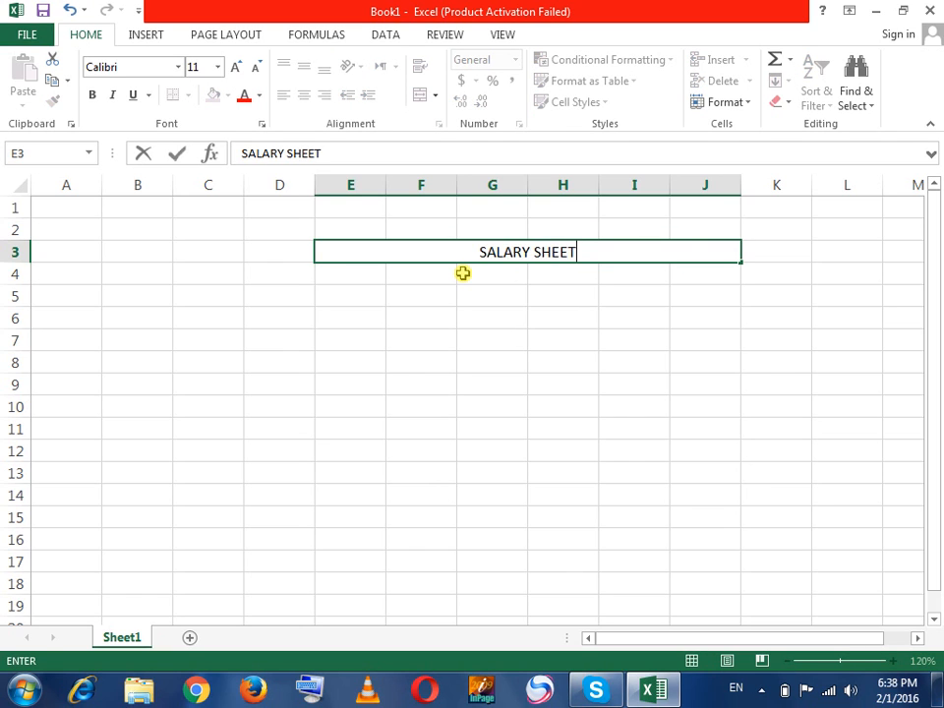
{"action": "type", "text": " OF"}
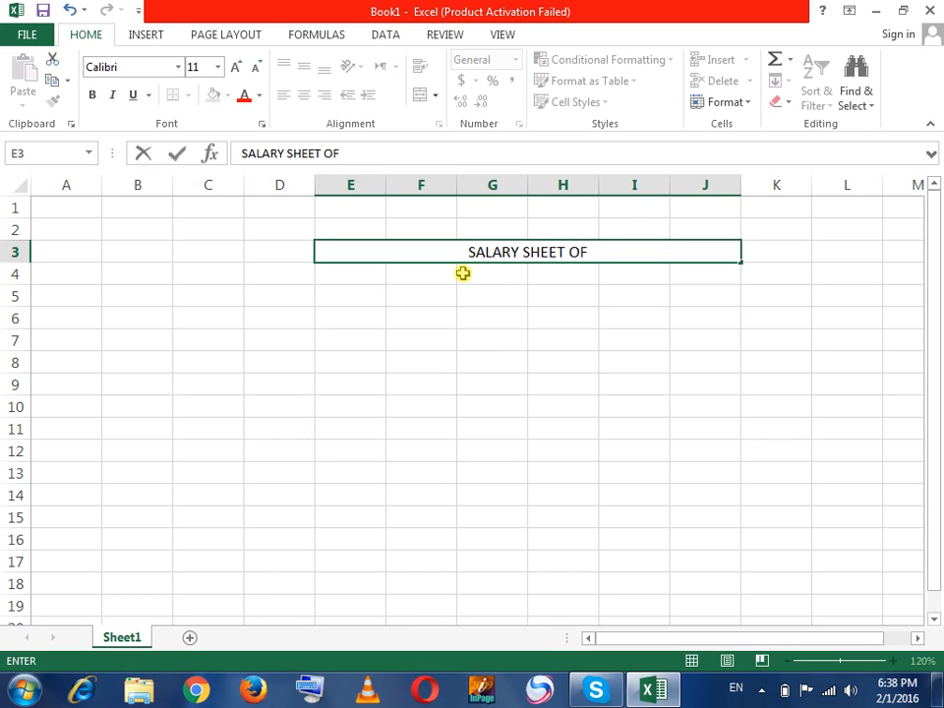
{"action": "type", "text": " FEBRUARY"}
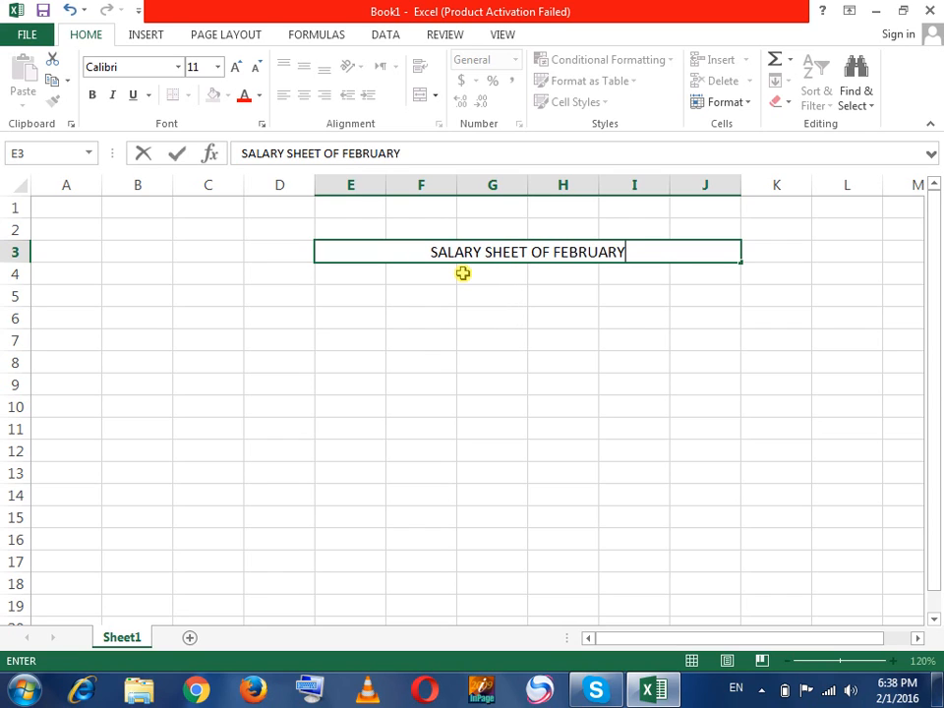
{"action": "type", "text": " 2016"}
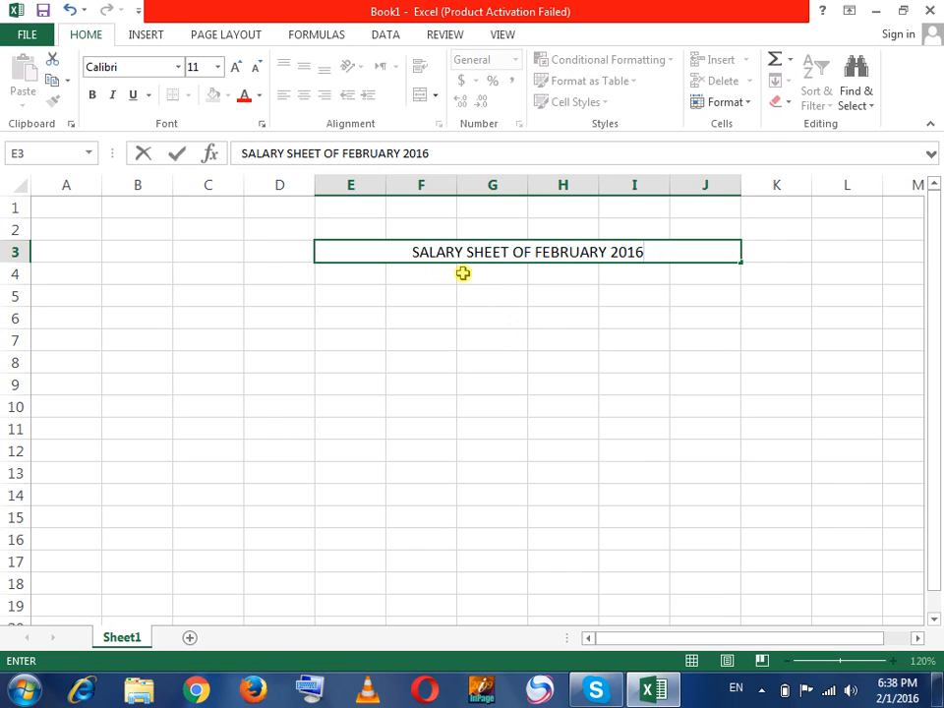
{"action": "key", "text": "Return"}
- Merge and center cells B2 and C2 for the institution heading
{"action": "left_click", "coordinate": [221, 312]}
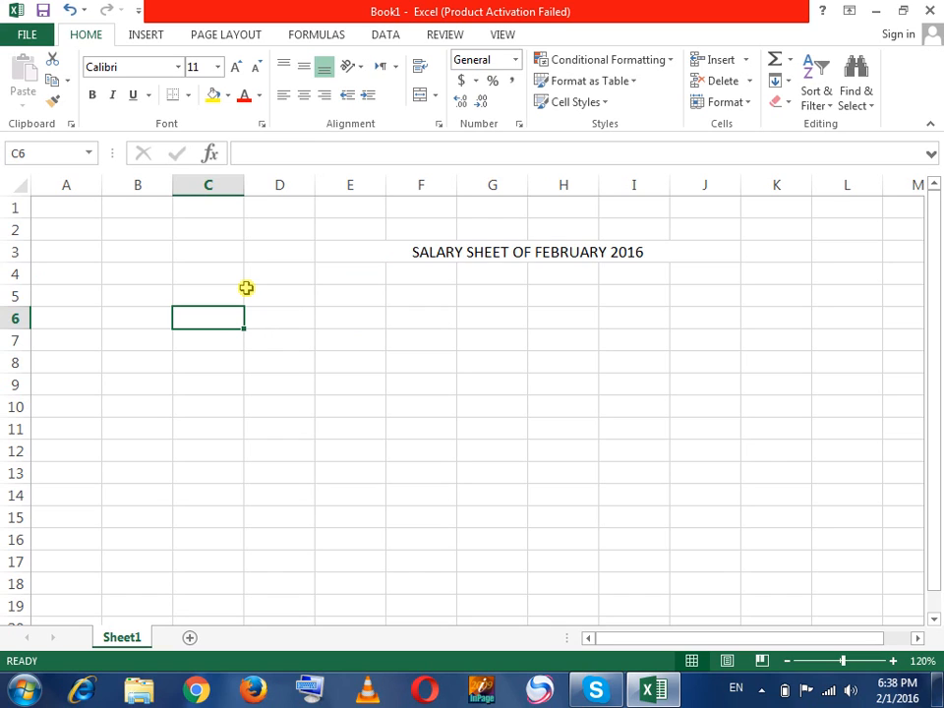
{"action": "left_click", "coordinate": [225, 273]}
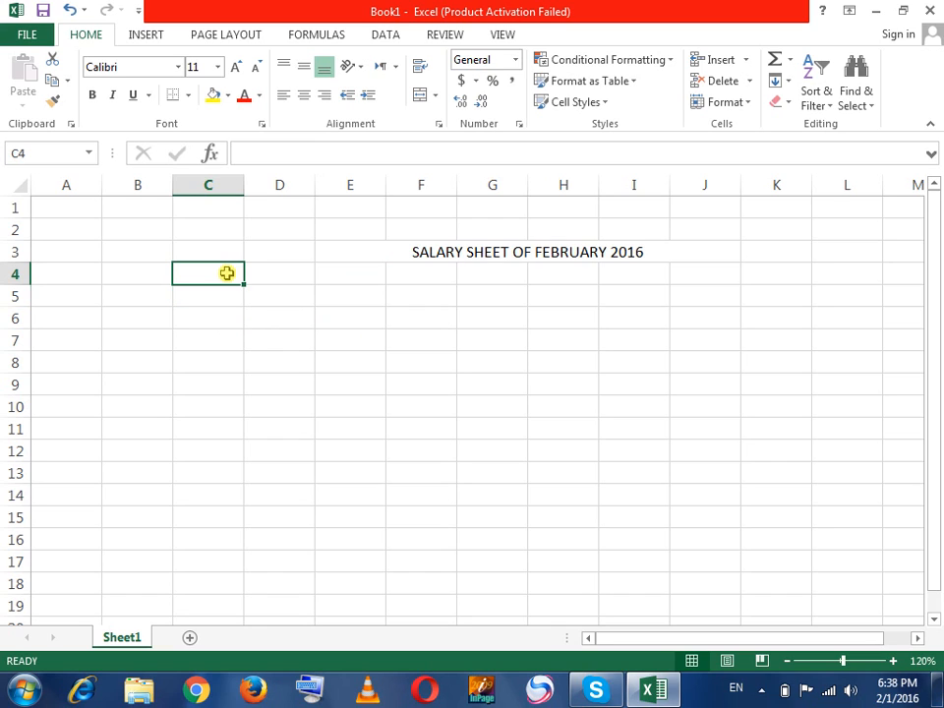
{"action": "left_click", "coordinate": [158, 232]}
{"action": "left_click_drag", "start_coordinate": [187, 228], "coordinate": [168, 231]}
{"action": "left_click", "coordinate": [419, 96]}
- Enter the heading Pak College's Staff in the merged cell B2
{"action": "type", "text": "Pak Co"}
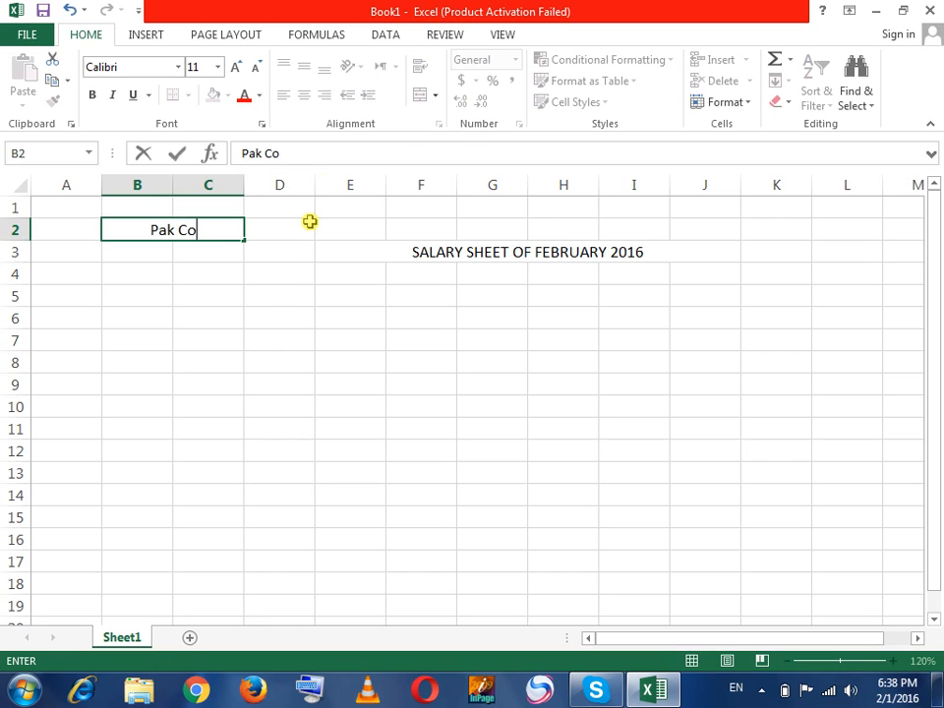
{"action": "type", "text": "lleg's"}
{"action": "key", "text": "BackSpace"}
{"action": "key", "text": "BackSpace"}
{"action": "type", "text": "er"}
{"action": "key", "text": "BackSpace"}
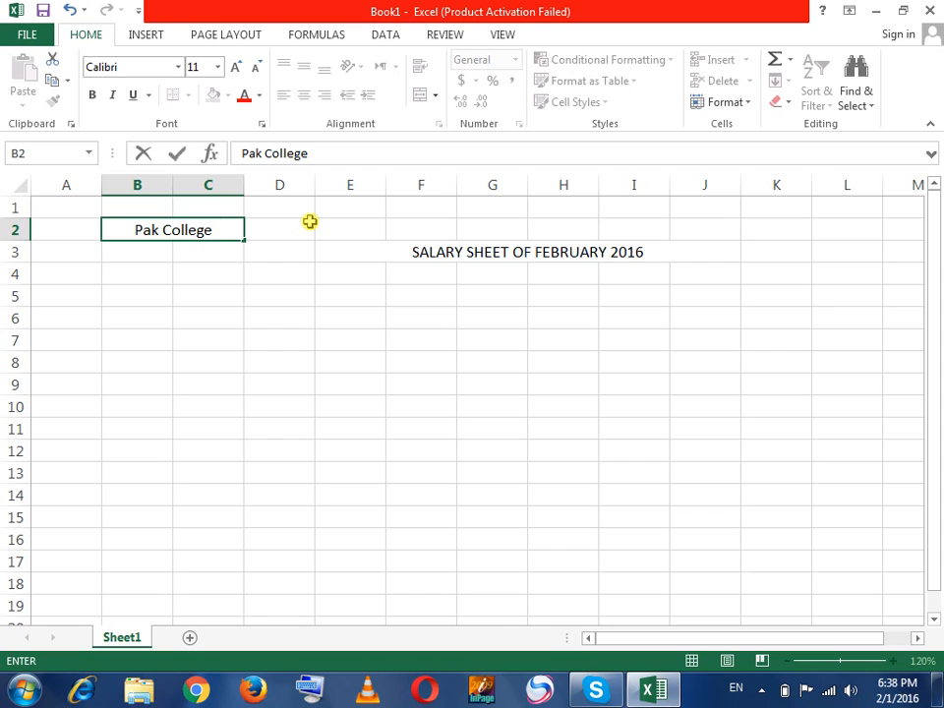
{"action": "type", "text": "'s Staff"}
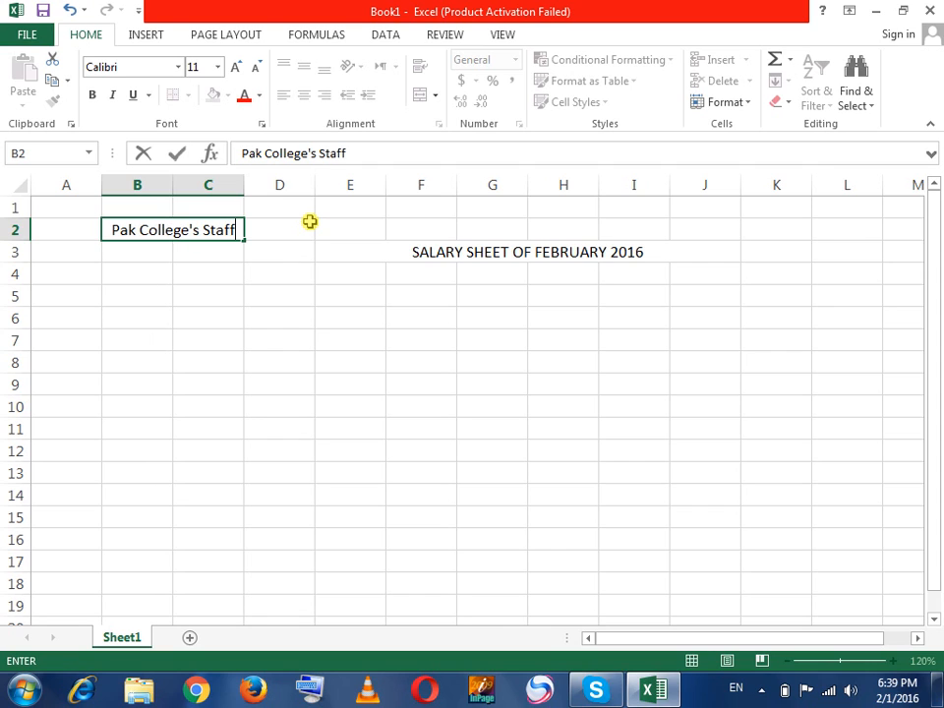
{"action": "key", "text": "Return"}
- Enter the column headers Sr. #: in B4 and Name in C4
{"action": "left_click", "coordinate": [245, 293]}
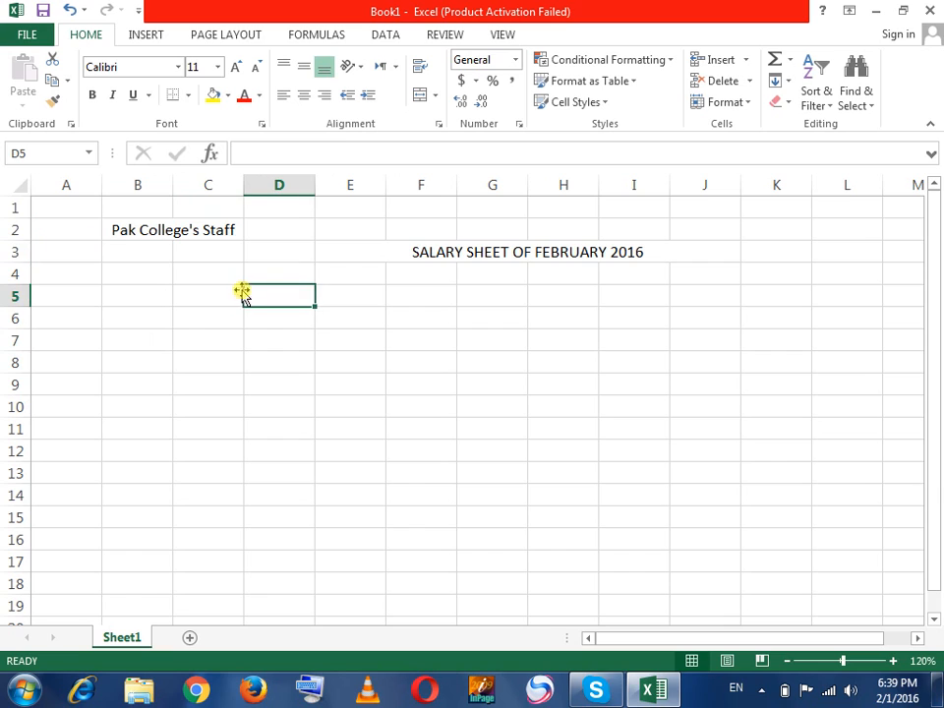
{"action": "left_click", "coordinate": [174, 316]}
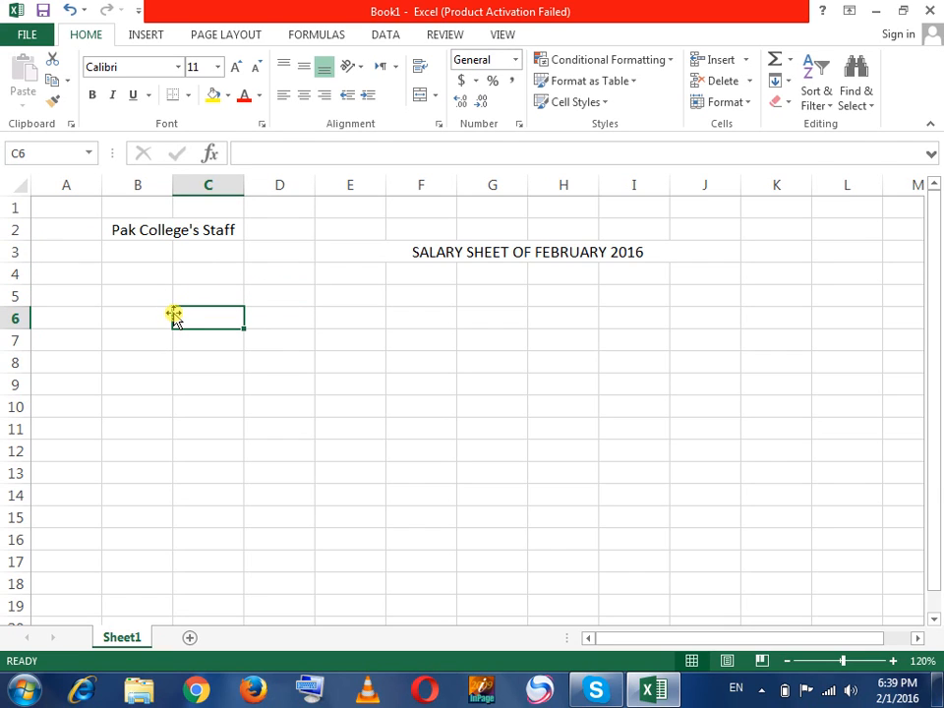
{"action": "left_click", "coordinate": [108, 275]}
{"action": "type", "text": "Ar"}
{"action": "key", "text": "BackSpace"}
{"action": "key", "text": "BackSpace"}
{"action": "type", "text": "S"}
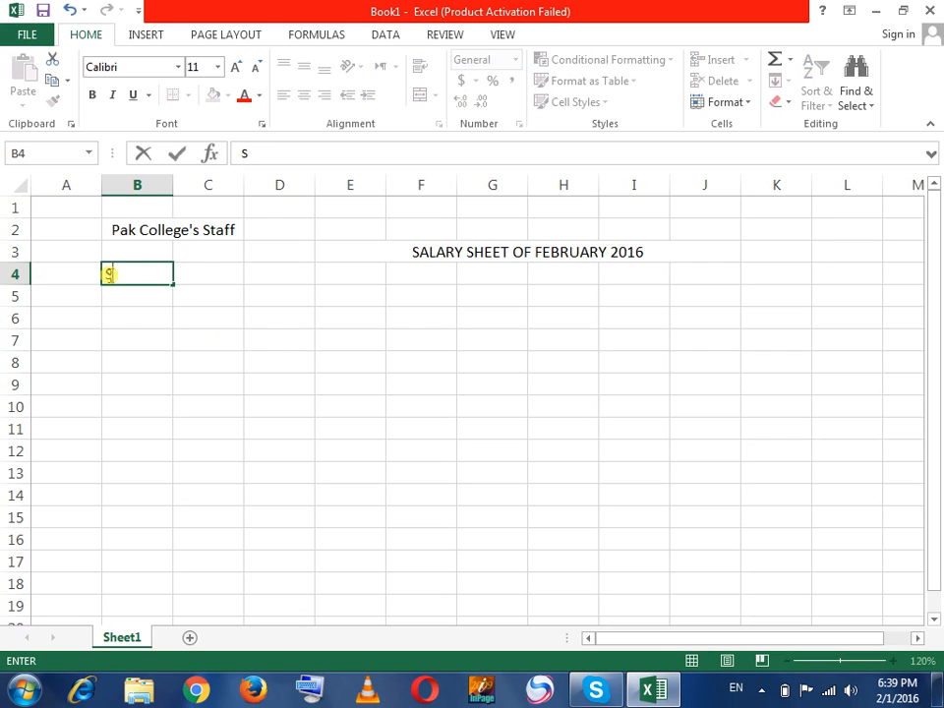
{"action": "type", "text": "r. #:"}
{"action": "left_click", "coordinate": [207, 275]}
{"action": "type", "text": "Name"}
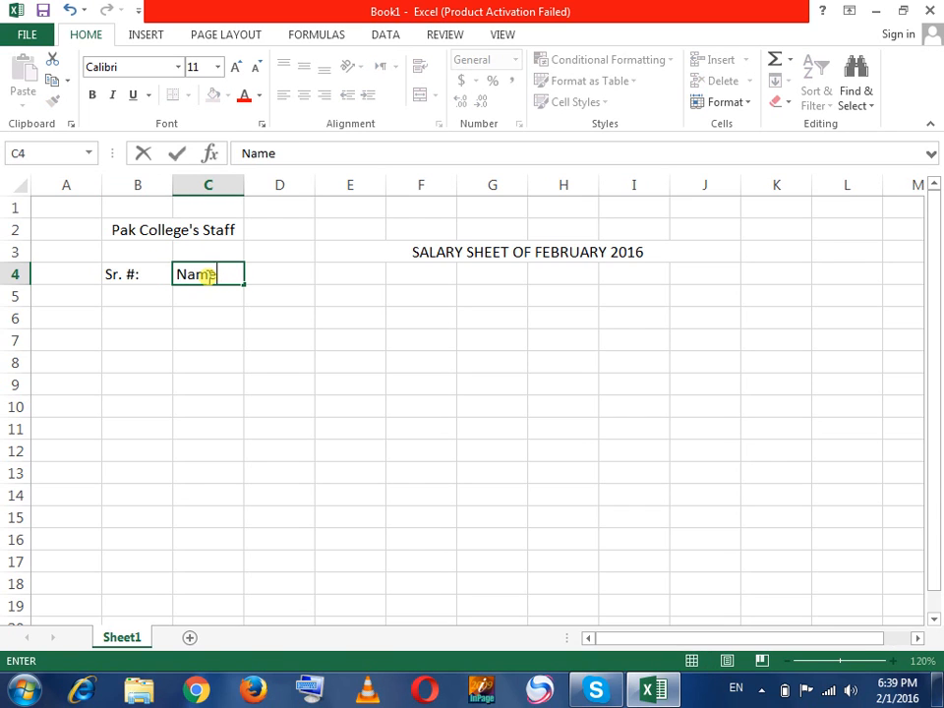
- Add the column headers Designation in D4 and Scale in E4
{"action": "key", "text": "Tab"}
{"action": "type", "text": "De"}
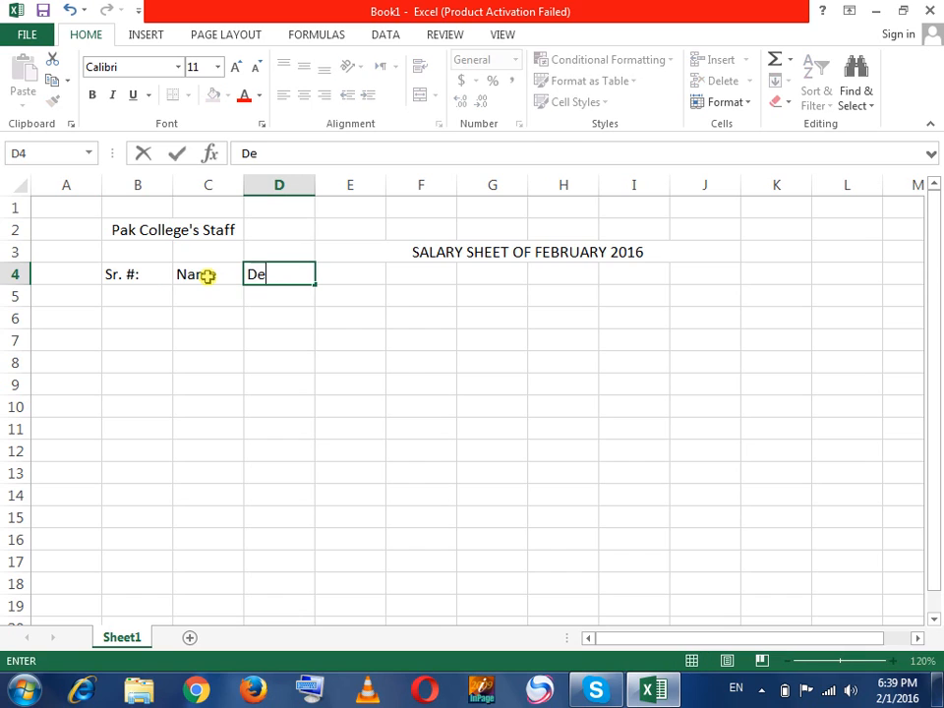
{"action": "type", "text": "signa"}
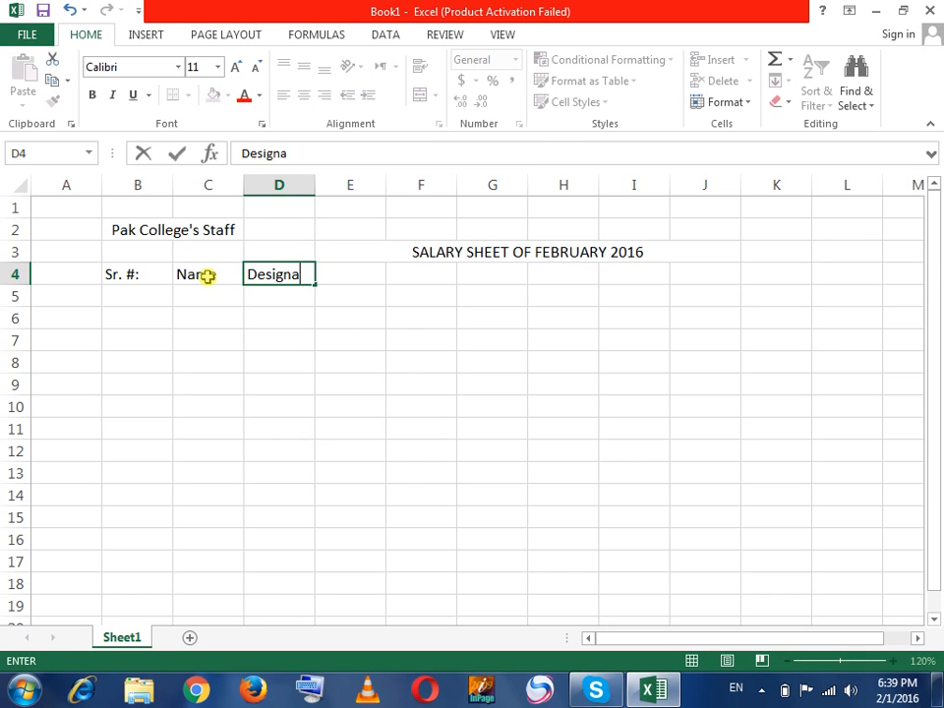
{"action": "type", "text": "tion"}
{"action": "key", "text": "Tab"}
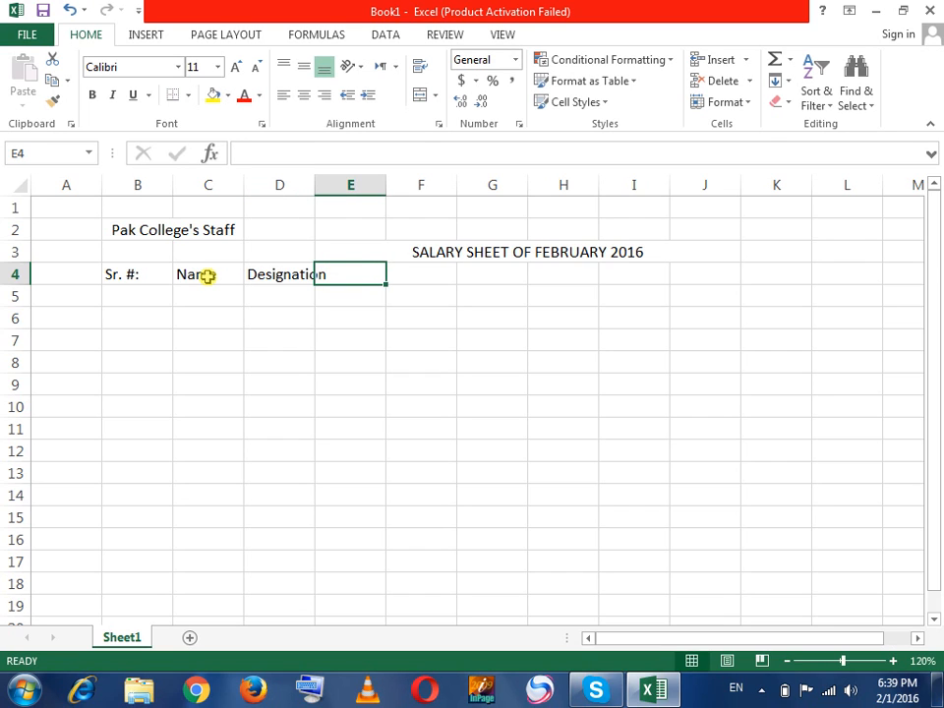
{"action": "type", "text": "Scale"}
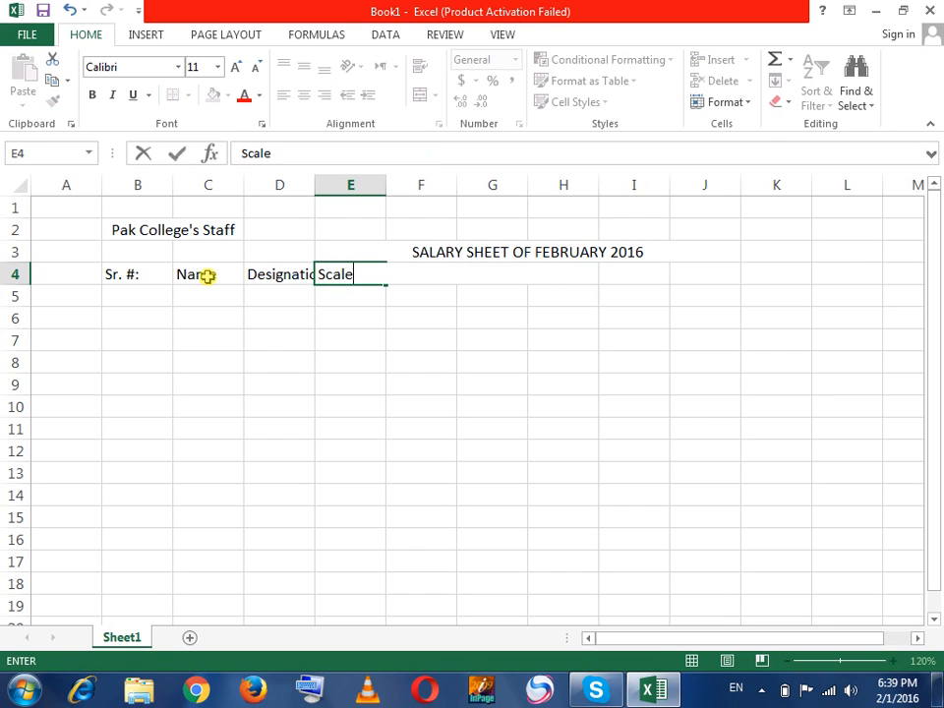
{"action": "key", "text": "Tab"}
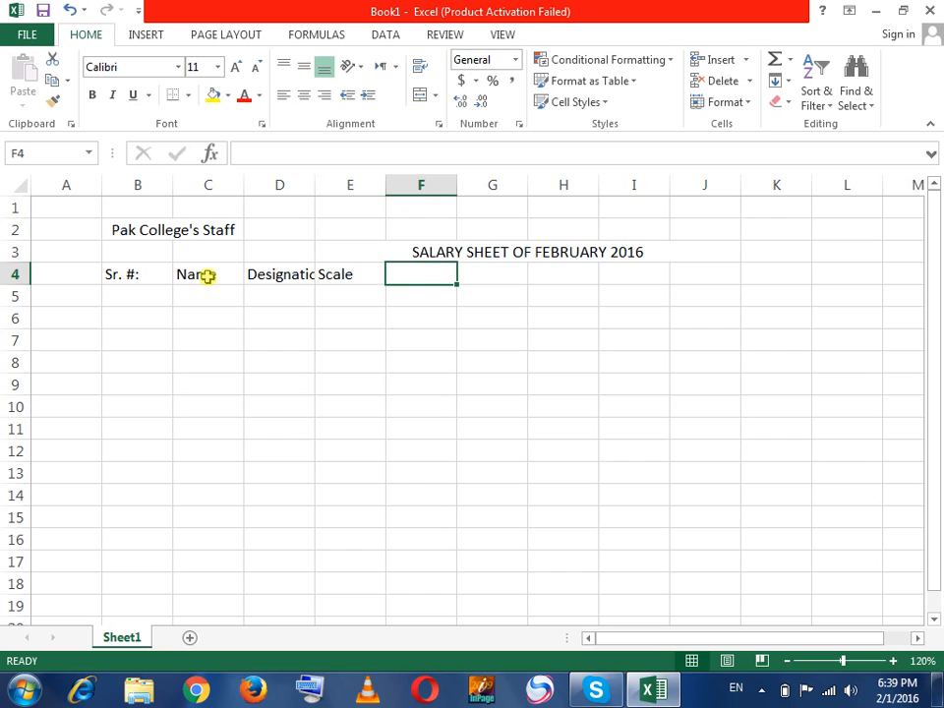
- Add the column headers Basic Salary in F4 and House Rent in G4
{"action": "type", "text": "Basic Salary"}
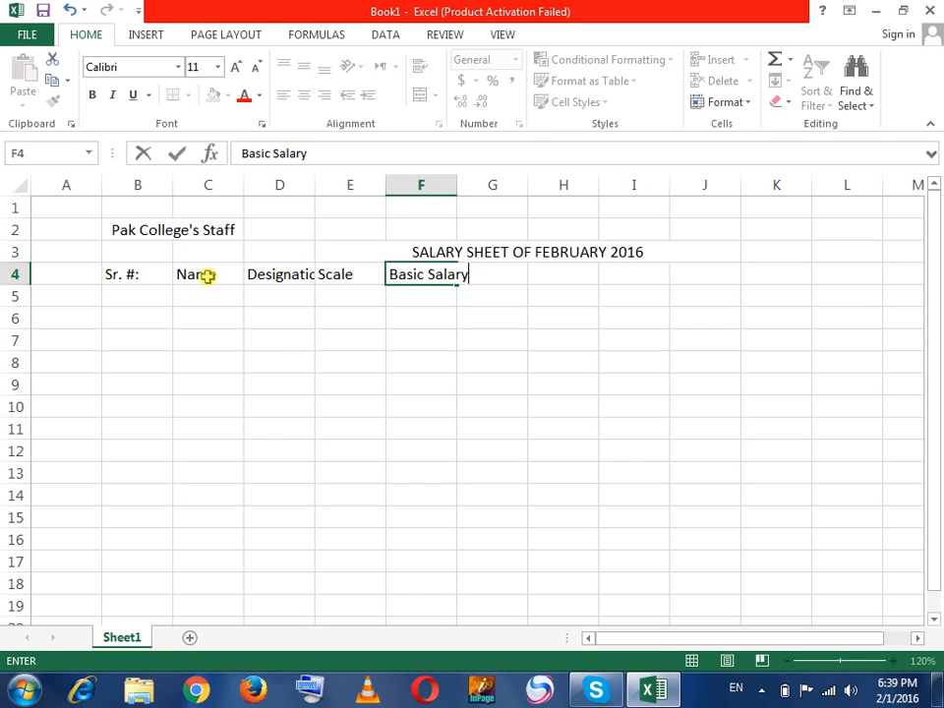
{"action": "key", "text": "Tab"}
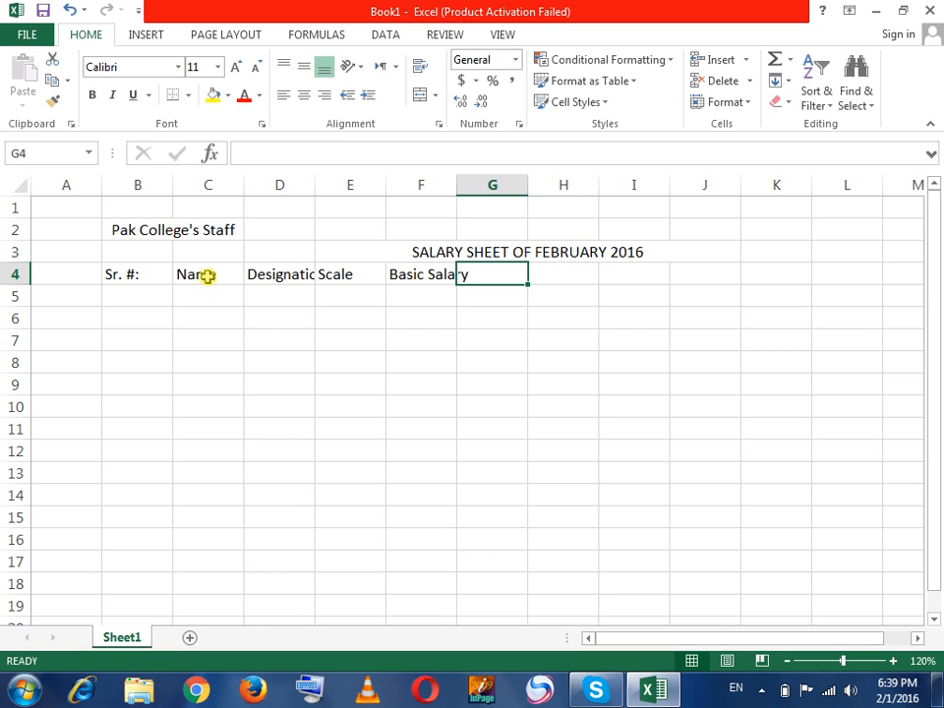
{"action": "type", "text": "House Rent"}
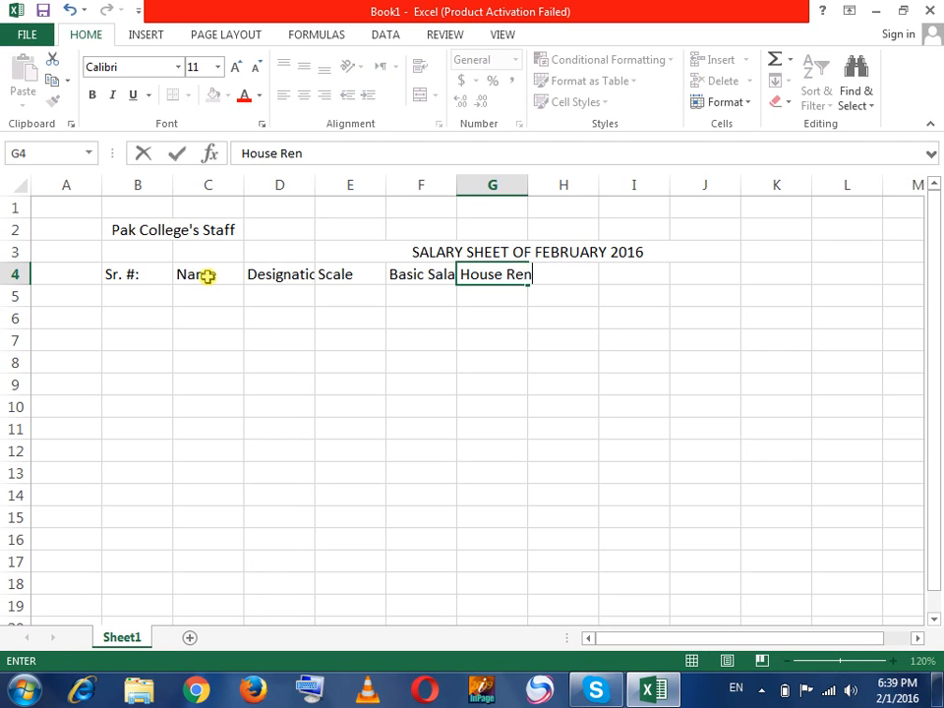
{"action": "key", "text": "ctrl+Return"}
{"action": "key", "text": "Tab"}
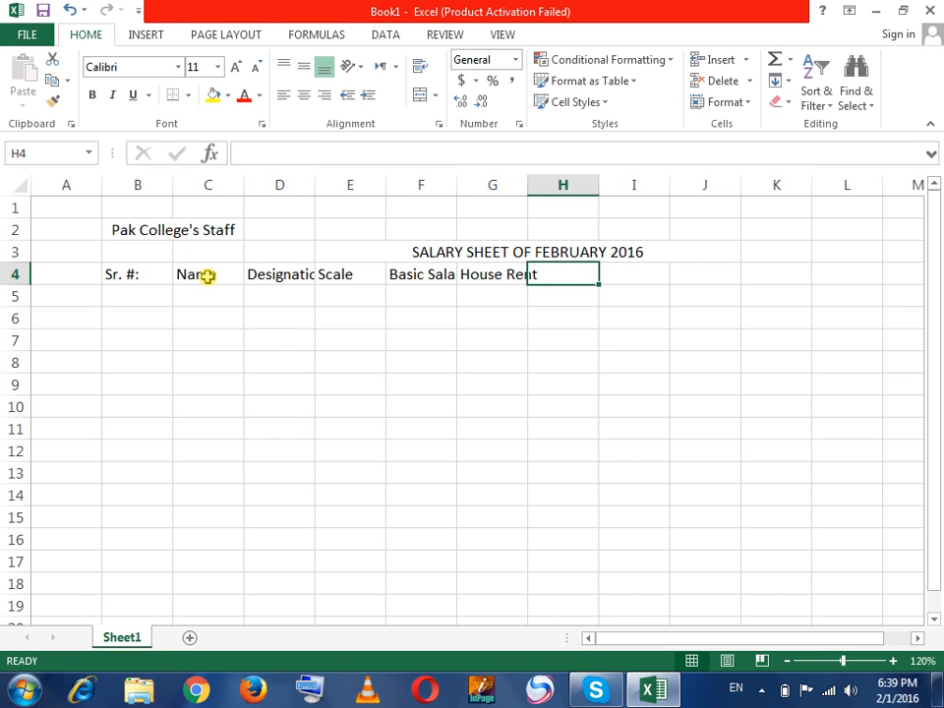
- Enter Medical Allownce as the column header in H4
{"action": "type", "text": "ME"}
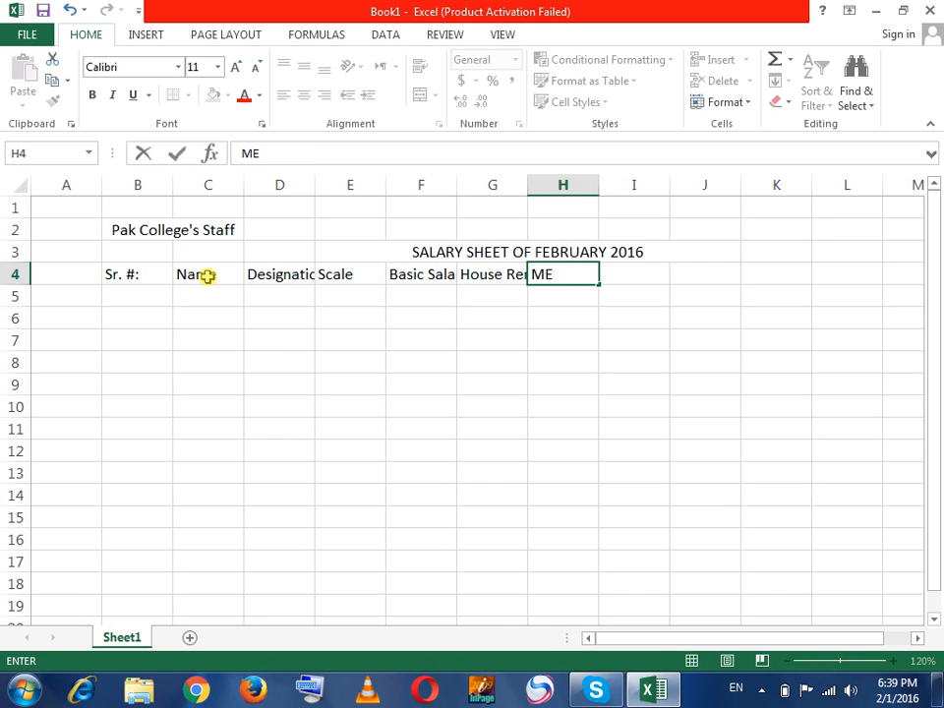
{"action": "key", "text": "BackSpace"}
{"action": "type", "text": "edical "}
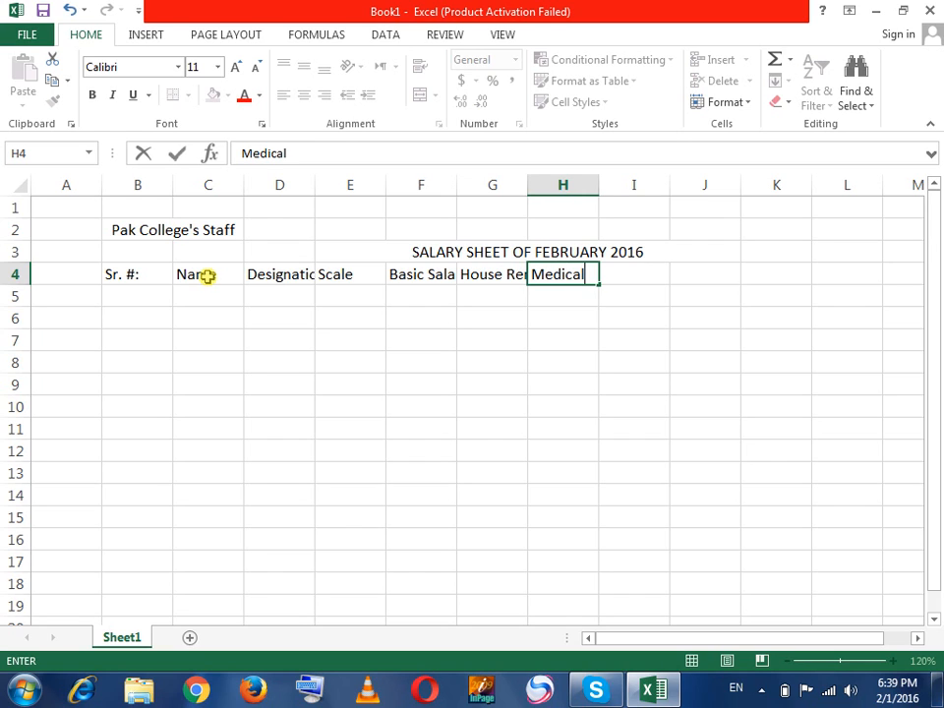
{"action": "type", "text": "Allownce"}
{"action": "key", "text": "Tab"}
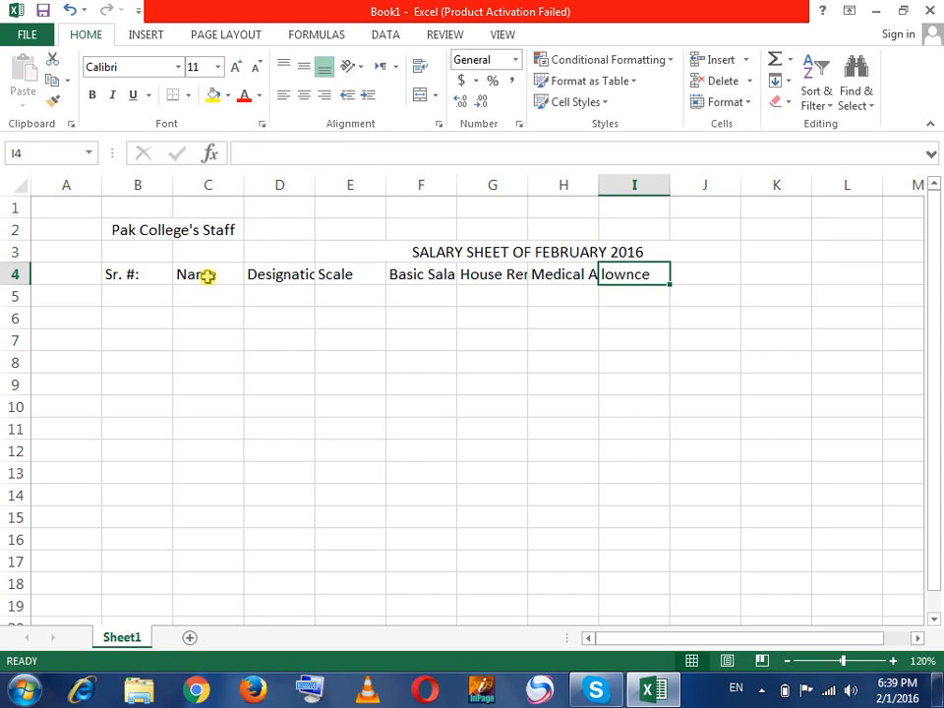
- Enter T.A/D. as the column header in I4
{"action": "type", "text": "T.a"}
{"action": "key", "text": "BackSpace"}
{"action": "type", "text": "A/D/A"}
{"action": "key", "text": "BackSpace"}
{"action": "key", "text": "BackSpace"}
{"action": "type", "text": "."}
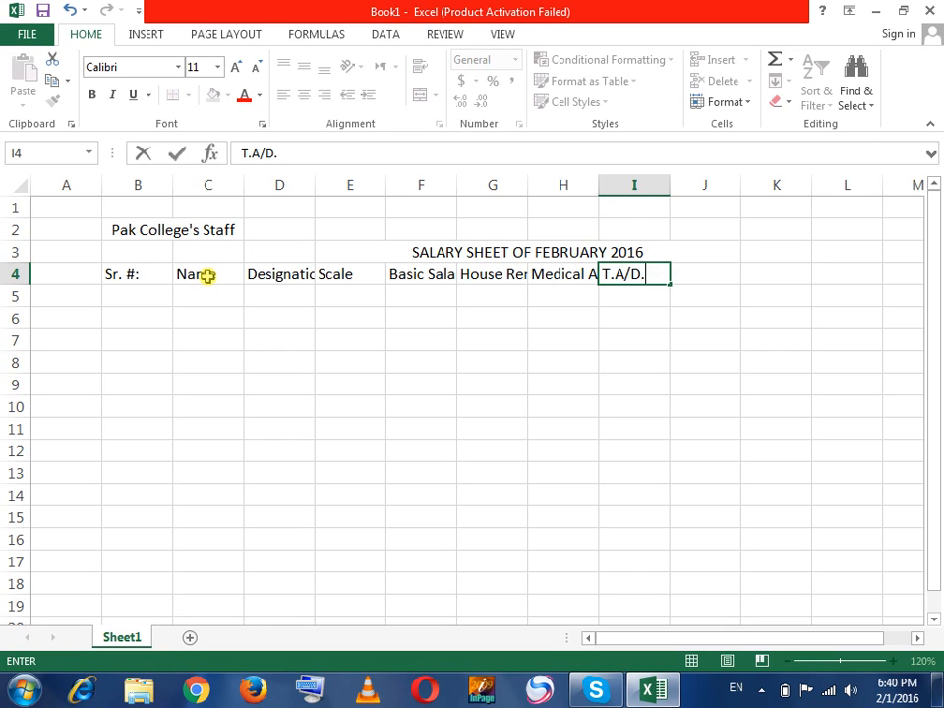
{"action": "key", "text": "Tab"}
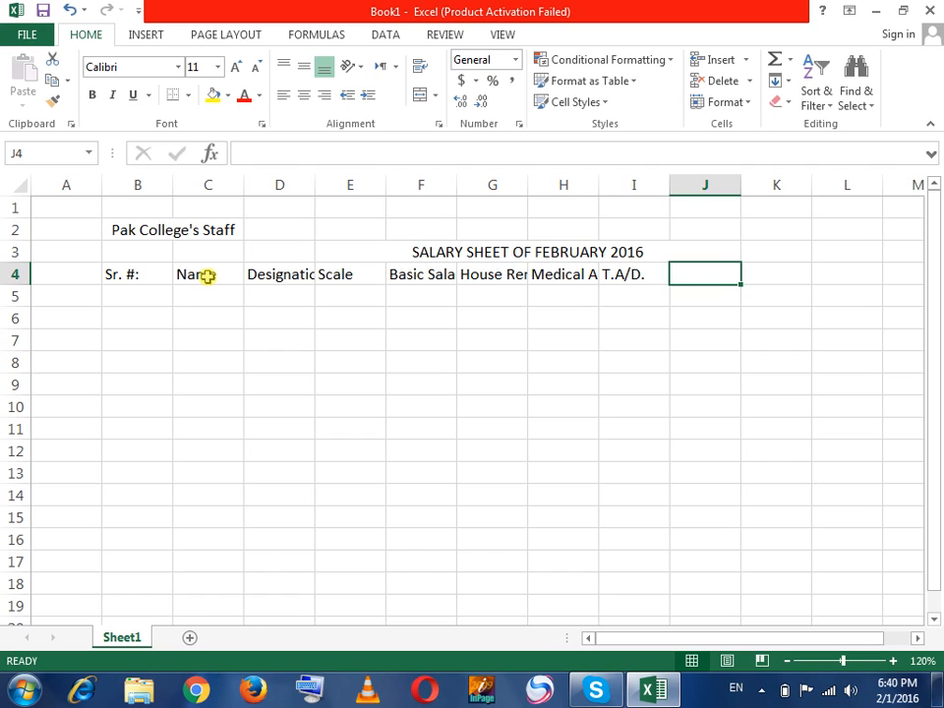
- Replace the column header in I4 with T.D/T.A
{"action": "key", "text": "Left"}
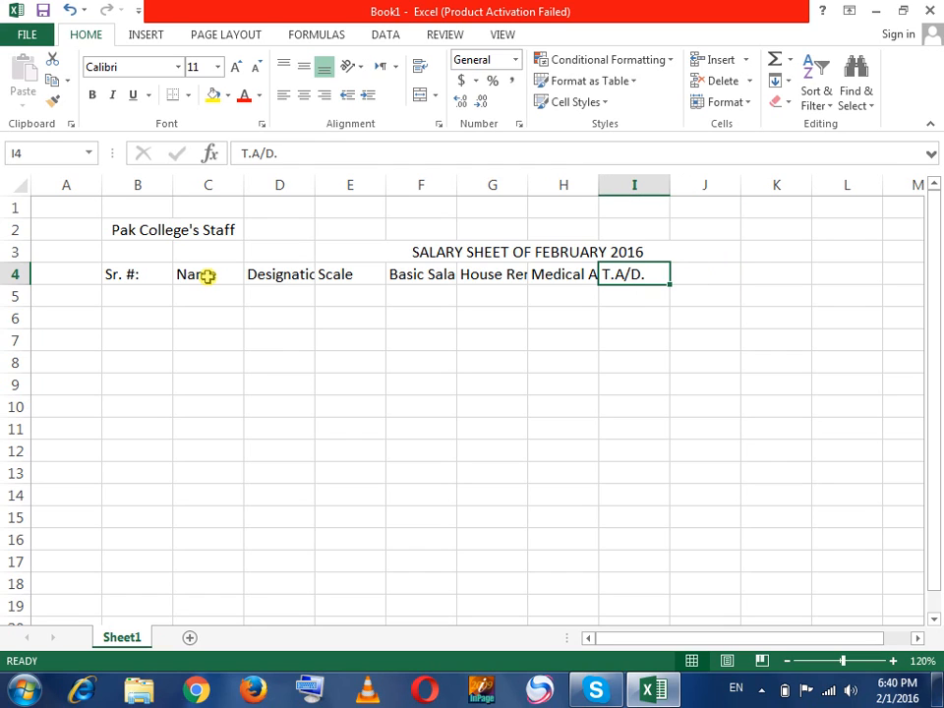
{"action": "type", "text": "T."}
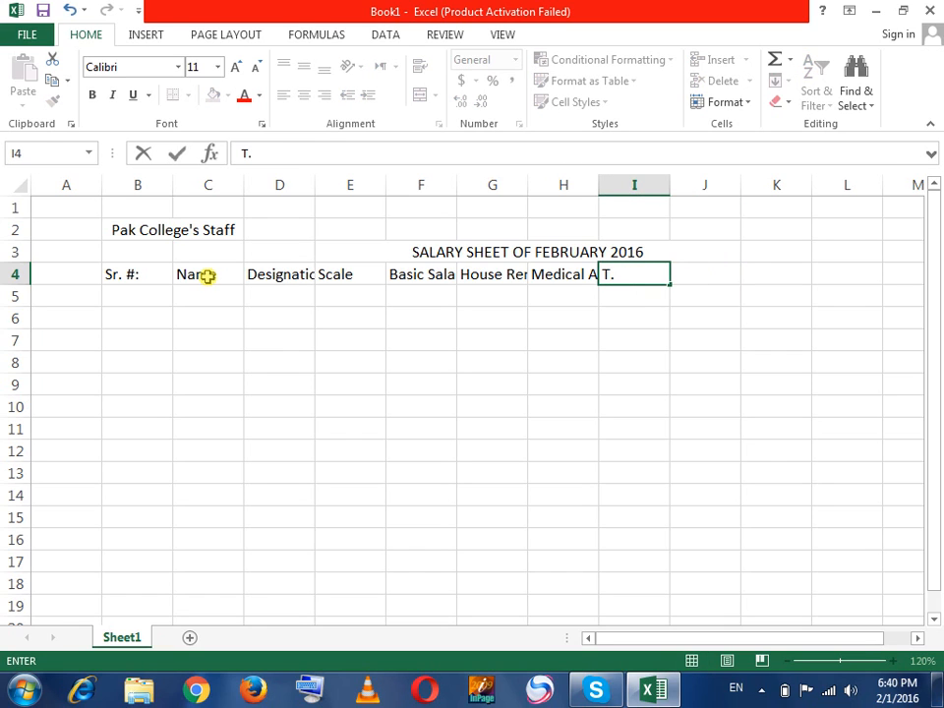
{"action": "type", "text": "D/T.A"}
{"action": "key", "text": "Right"}
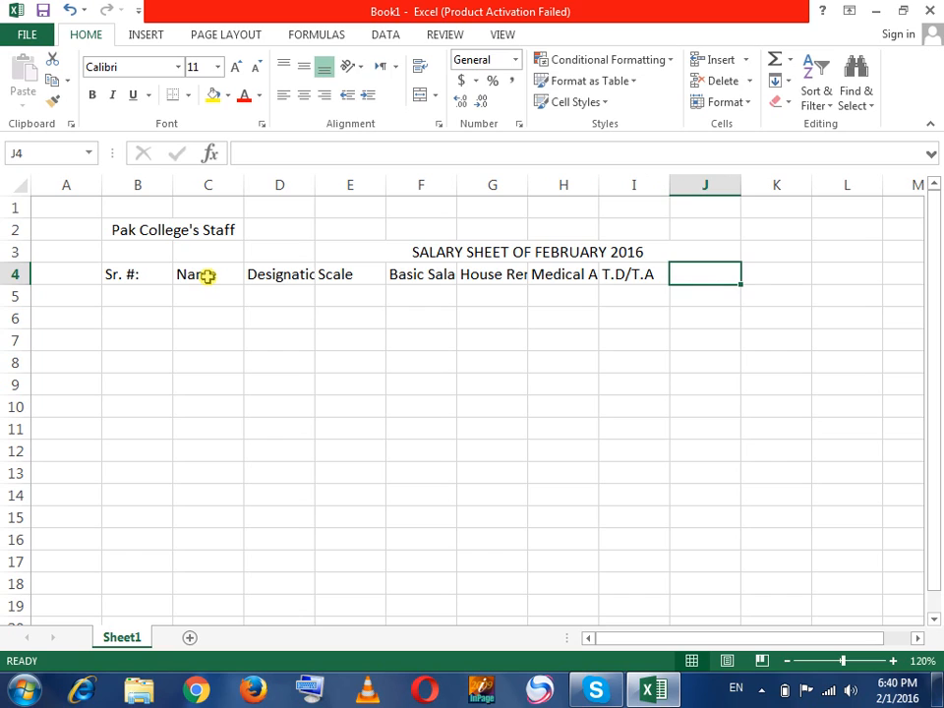
- Overwrite the column header in I4 with Total Salary
{"action": "key", "text": "Left"}
{"action": "type", "text": "t"}
{"action": "key", "text": "BackSpace"}
{"action": "type", "text": "Total Salr"}
{"action": "type", "text": "y"}
{"action": "key", "text": "BackSpace"}
{"action": "key", "text": "BackSpace"}
{"action": "key", "text": "BackSpace"}
{"action": "type", "text": "lary"}
{"action": "key", "text": "Tab"}
{"action": "key", "text": "Left"}
{"action": "type", "text": "da"}
{"action": "key", "text": "BackSpace"}
{"action": "key", "text": "BackSpace"}
{"action": "key", "text": "Escape"}
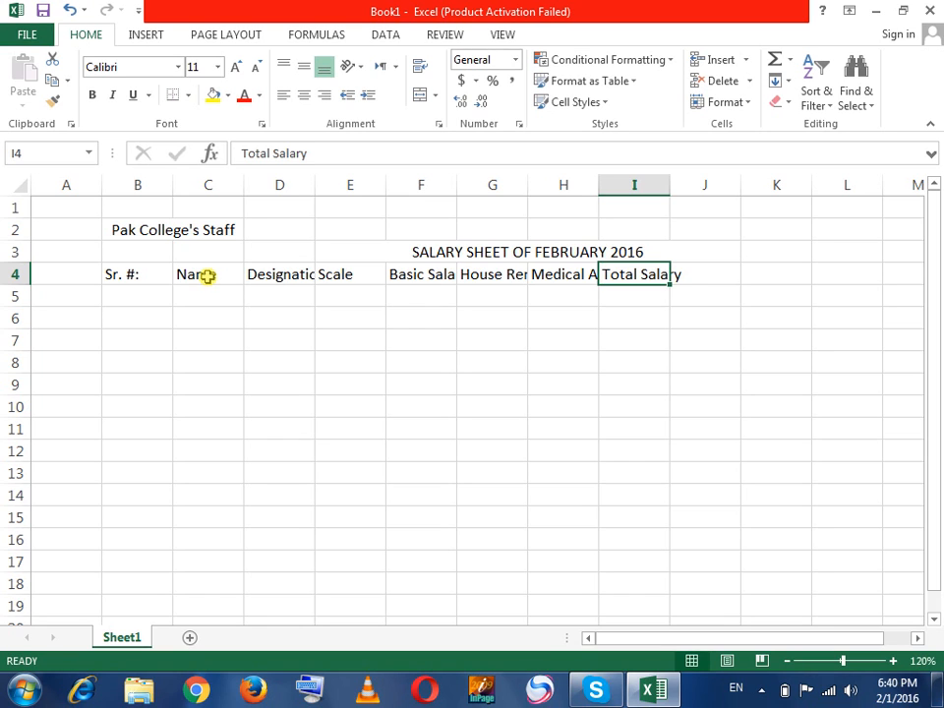
- Enter Days ot the Month as the column header in J4
{"action": "key", "text": "Tab"}
{"action": "type", "text": "Da"}
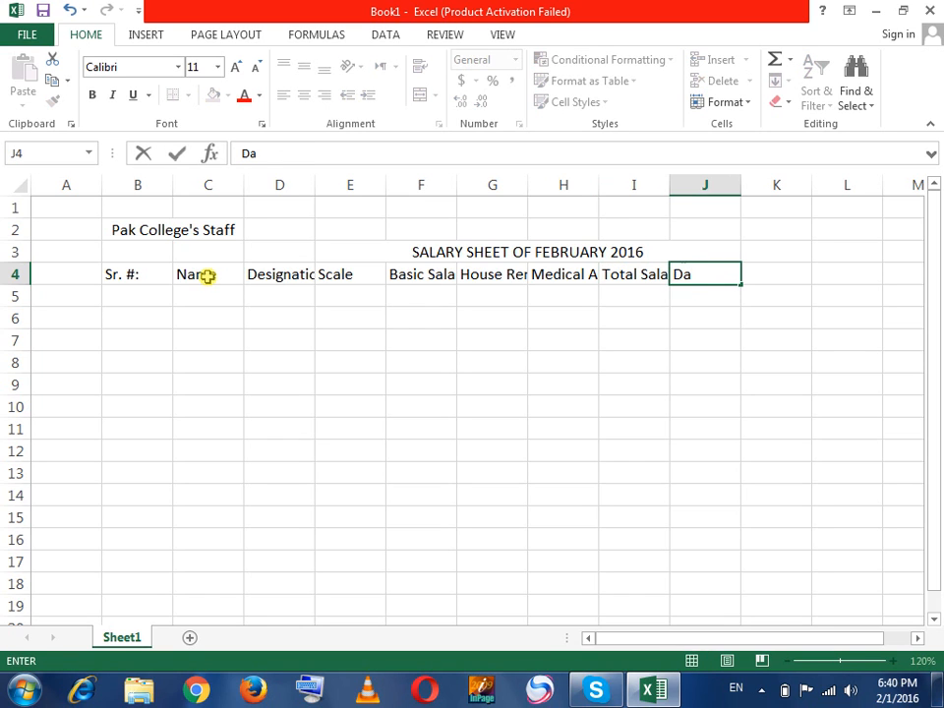
{"action": "type", "text": "ys ot the"}
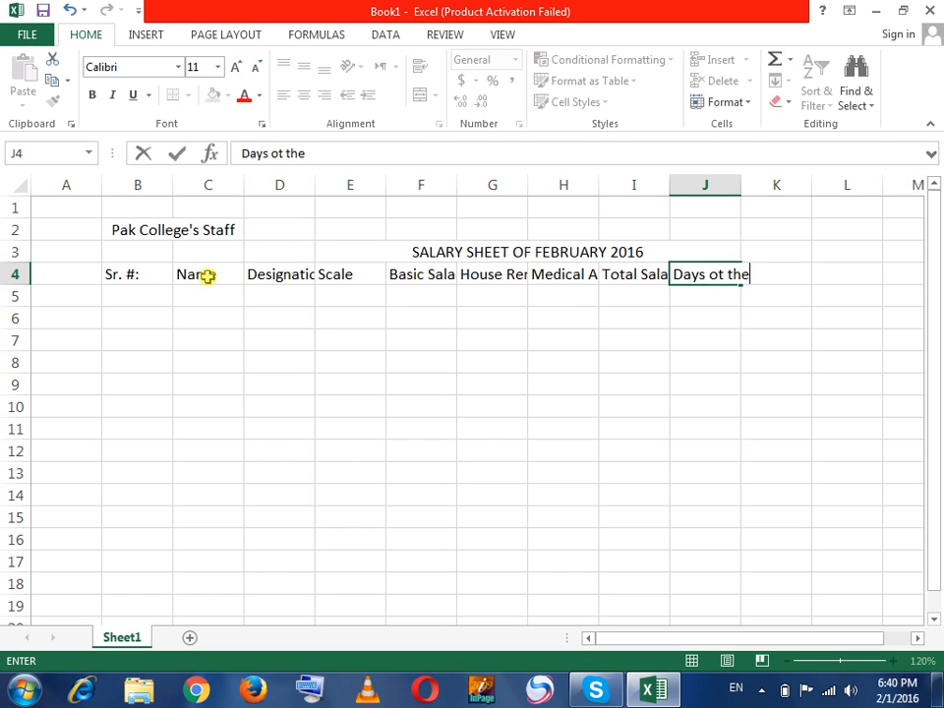
{"action": "type", "text": " Month"}
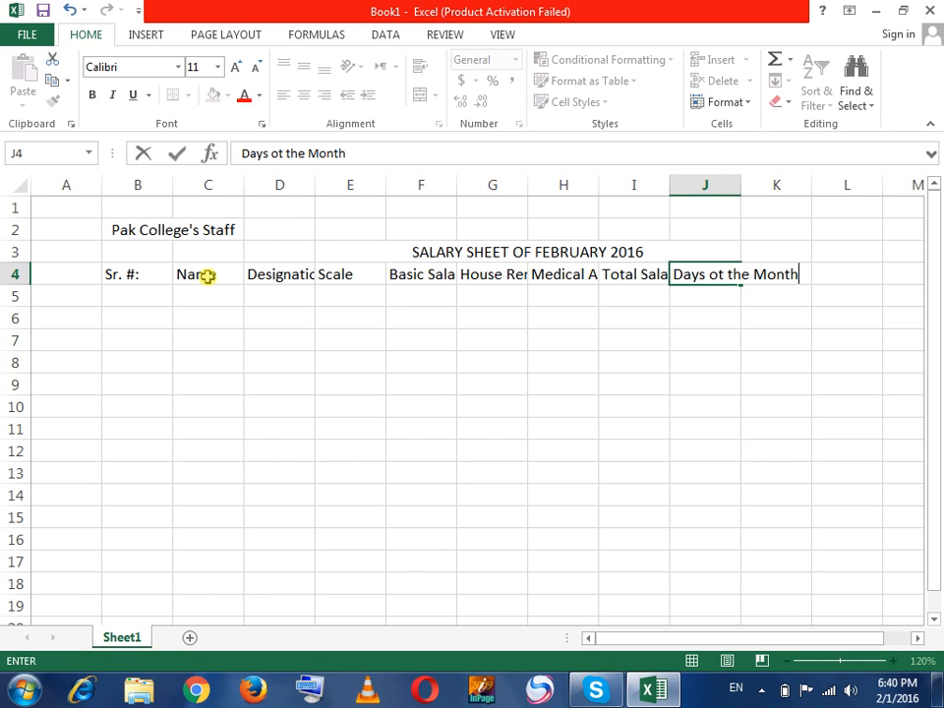
{"action": "key", "text": "Left"}
- Insert a line break before the word Month in the J4 header
{"action": "key", "text": "Left"}
{"action": "key", "text": "Right"}
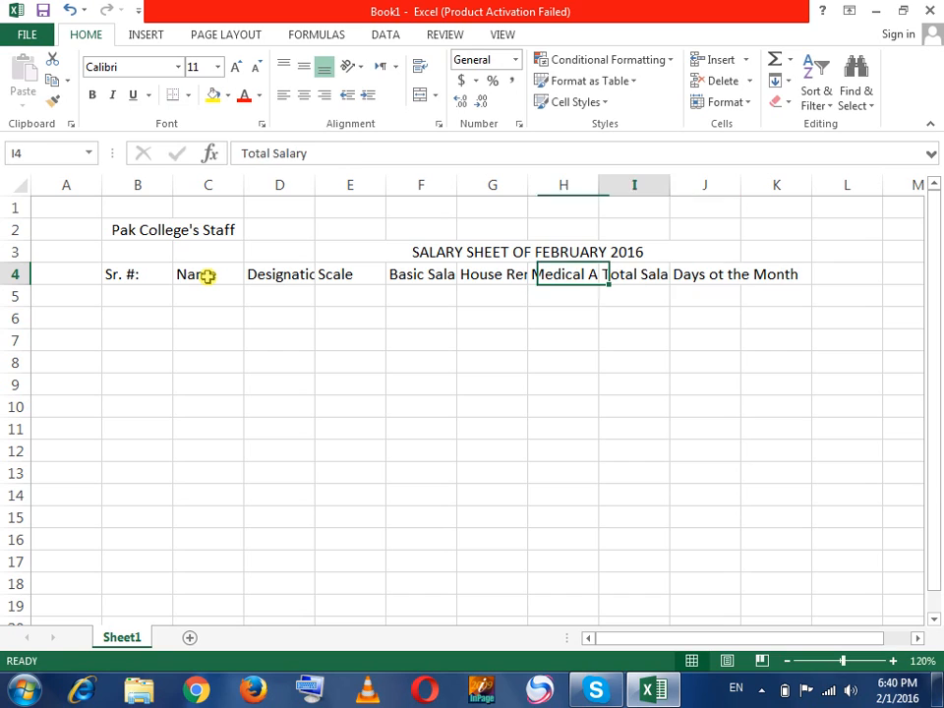
{"action": "key", "text": "Right"}
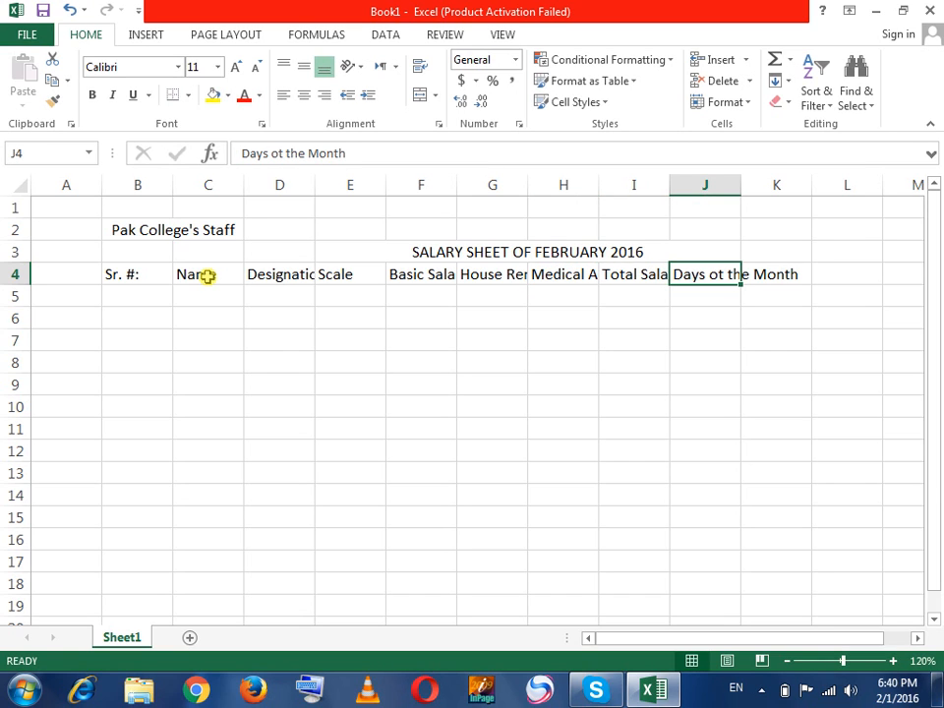
{"action": "key", "text": "F2"}
{"action": "key", "text": "Left"}
{"action": "key", "text": "Left"}
{"action": "key", "text": "Left"}
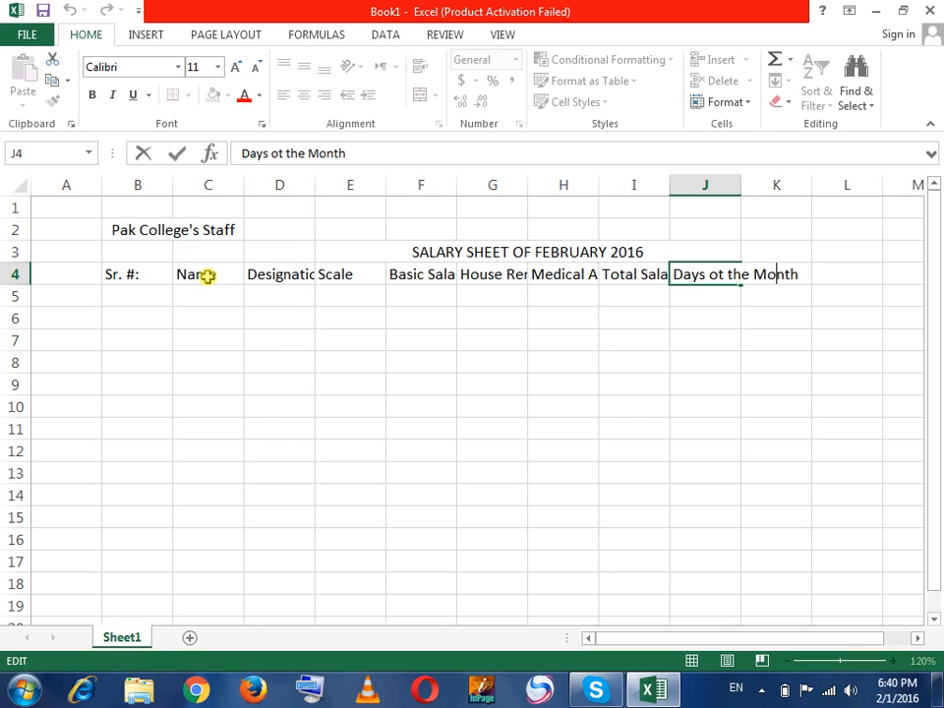
{"action": "key", "text": "Left"}
{"action": "key", "text": "Left"}
{"action": "key", "text": "Left"}
{"action": "key", "text": "alt+Return"}
{"action": "key", "text": "Tab"}
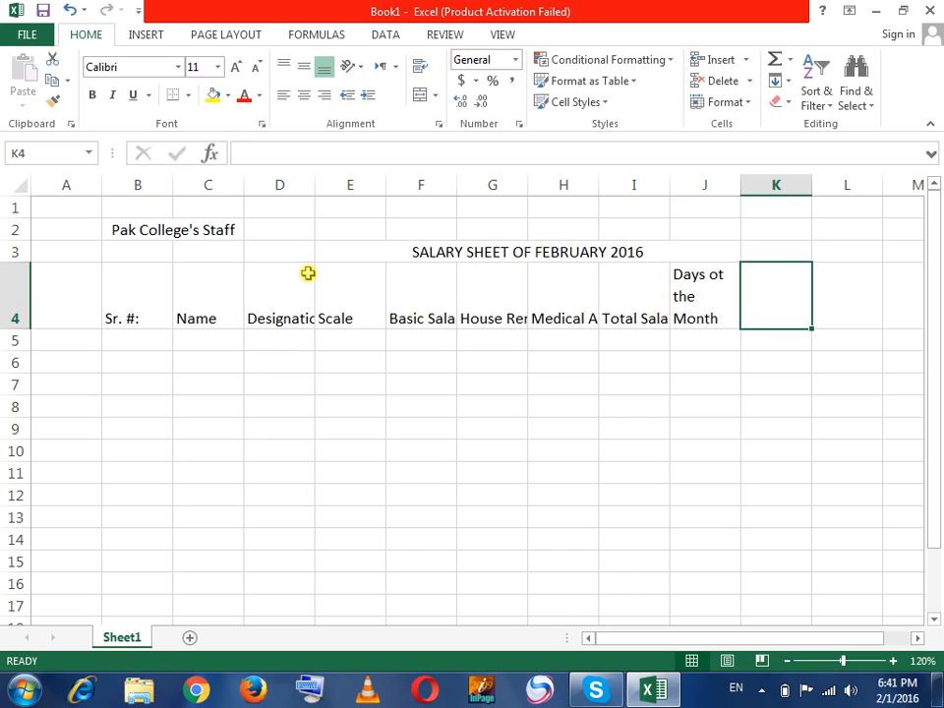
- Enter Per Day Salary as the column header in K4, with Salary on a second line
{"action": "type", "text": "P"}
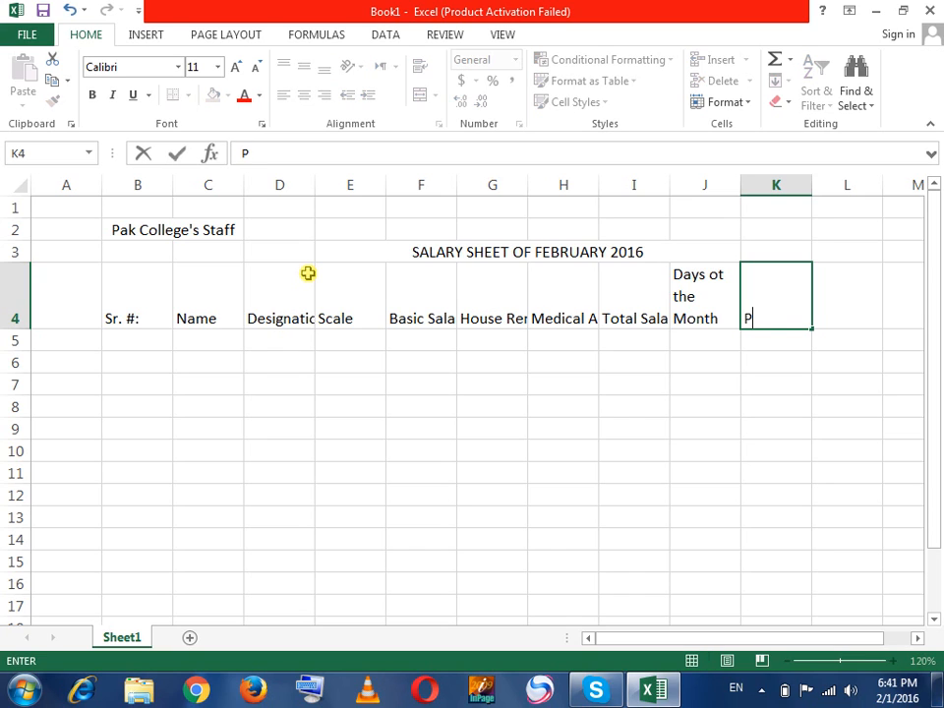
{"action": "type", "text": "er Day"}
{"action": "key", "text": "alt+Return"}
{"action": "type", "text": "Sa"}
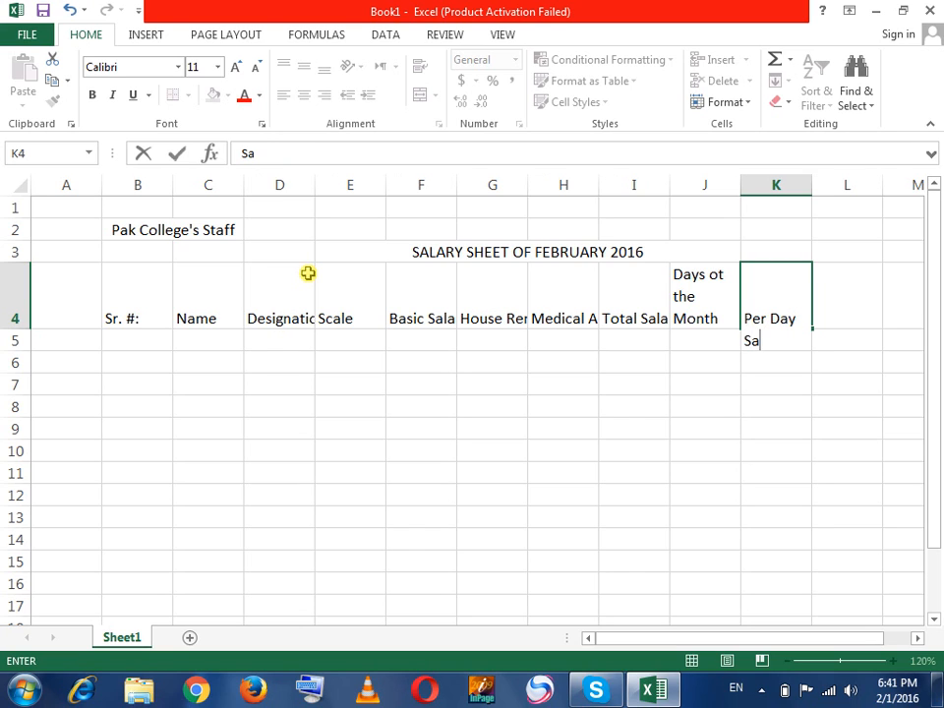
{"action": "type", "text": "lary"}
{"action": "key", "text": "Tab"}
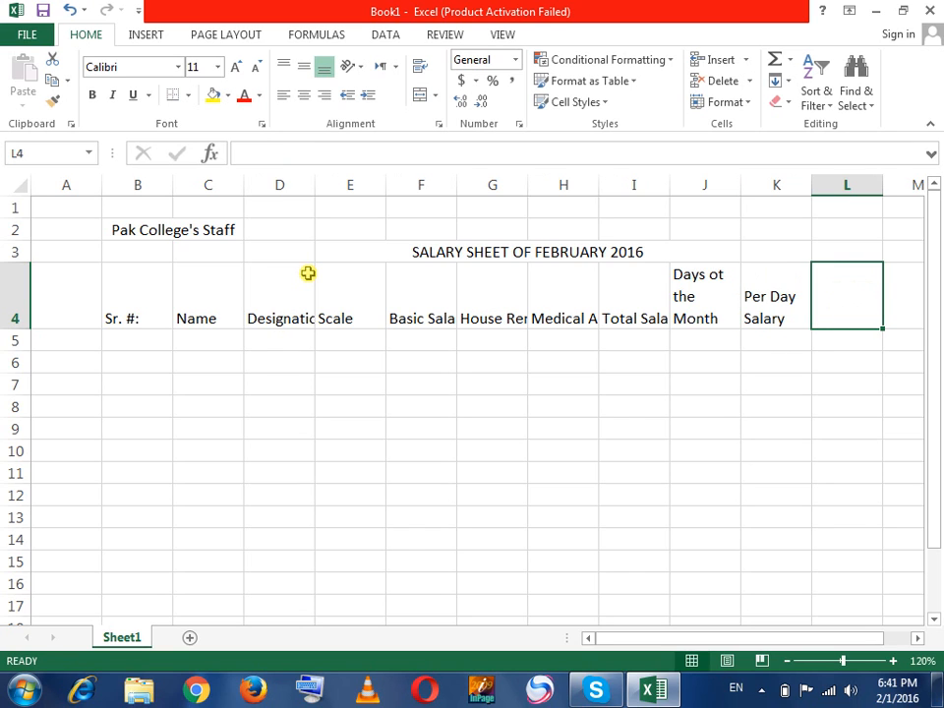
{"action": "key", "text": "Left"}
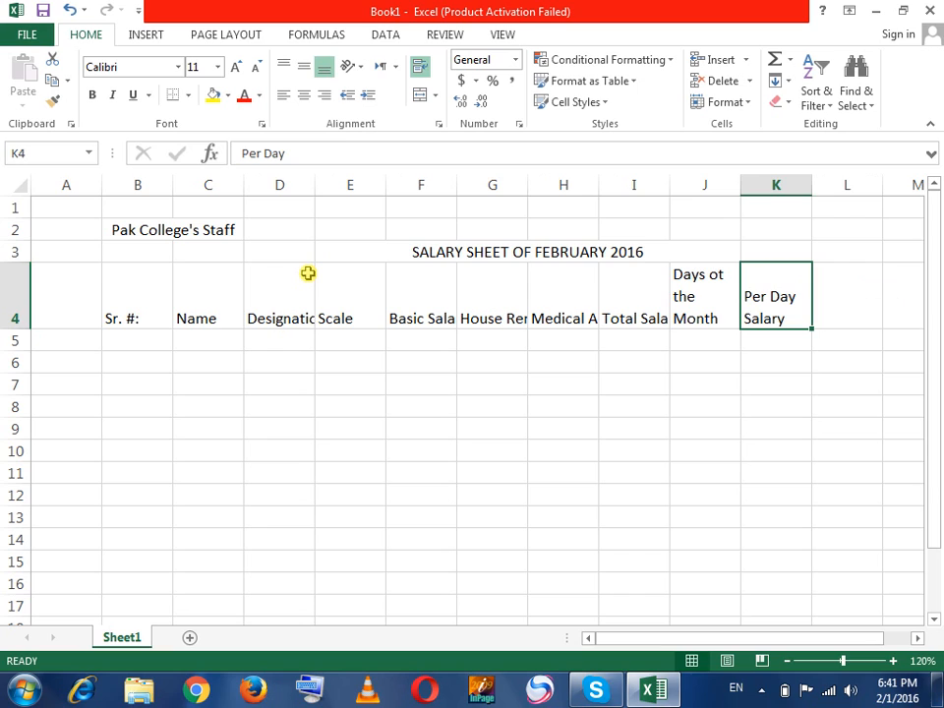
- Enter No. of Absents as the column header in L4, with Absents on a second line
{"action": "key", "text": "Right"}
{"action": "type", "text": "No. of Abse"}
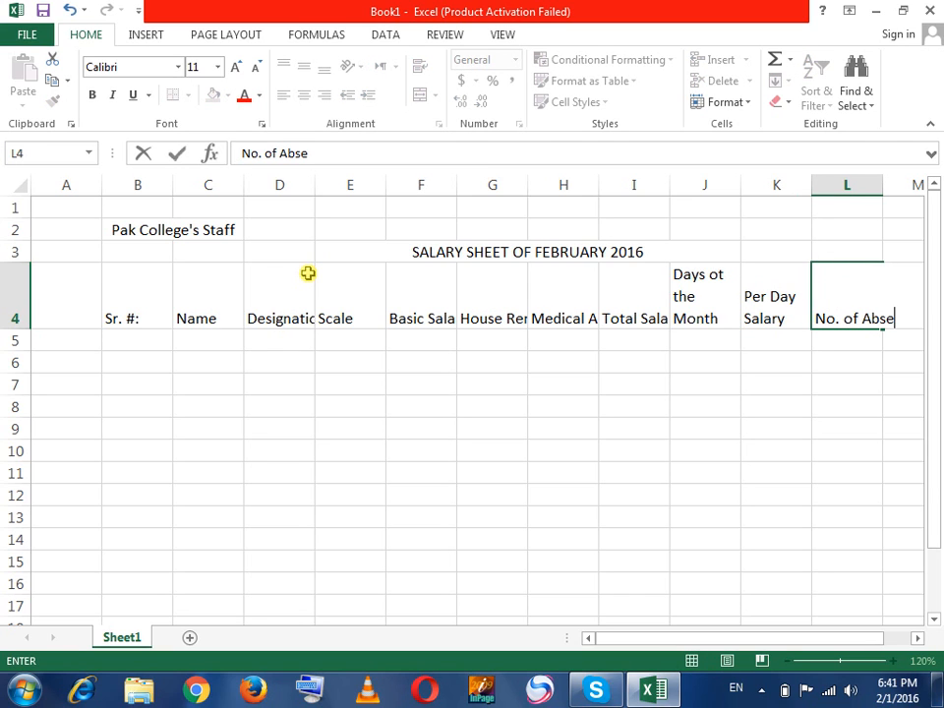
{"action": "key", "text": "BackSpace"}
{"action": "key", "text": "BackSpace"}
{"action": "key", "text": "BackSpace"}
{"action": "key", "text": "BackSpace"}
{"action": "key", "text": "alt+Return"}
{"action": "type", "text": "Absents"}
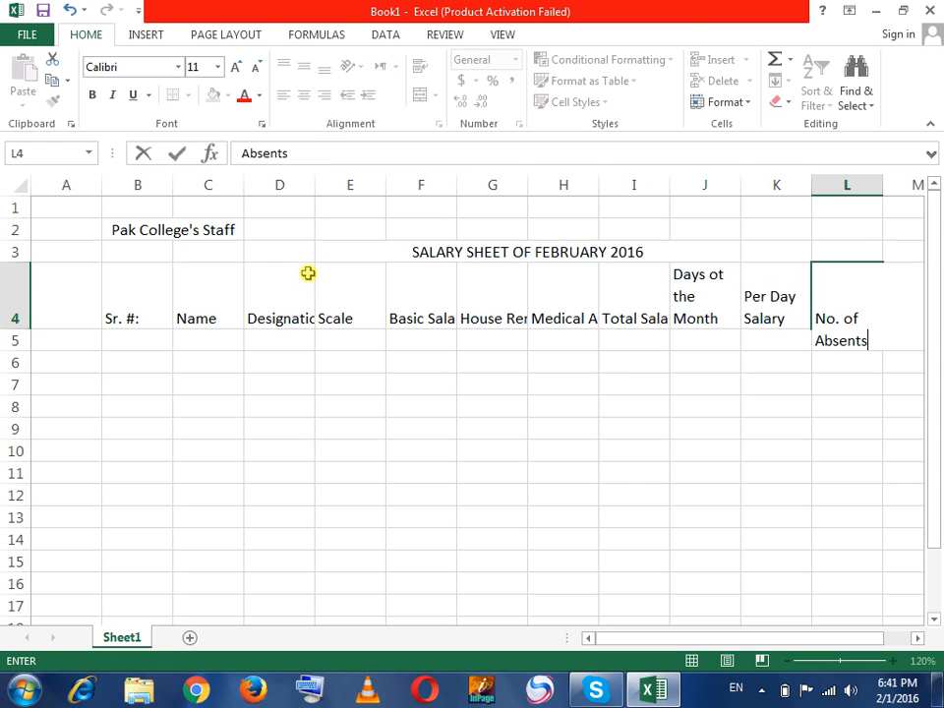
{"action": "key", "text": "Tab"}
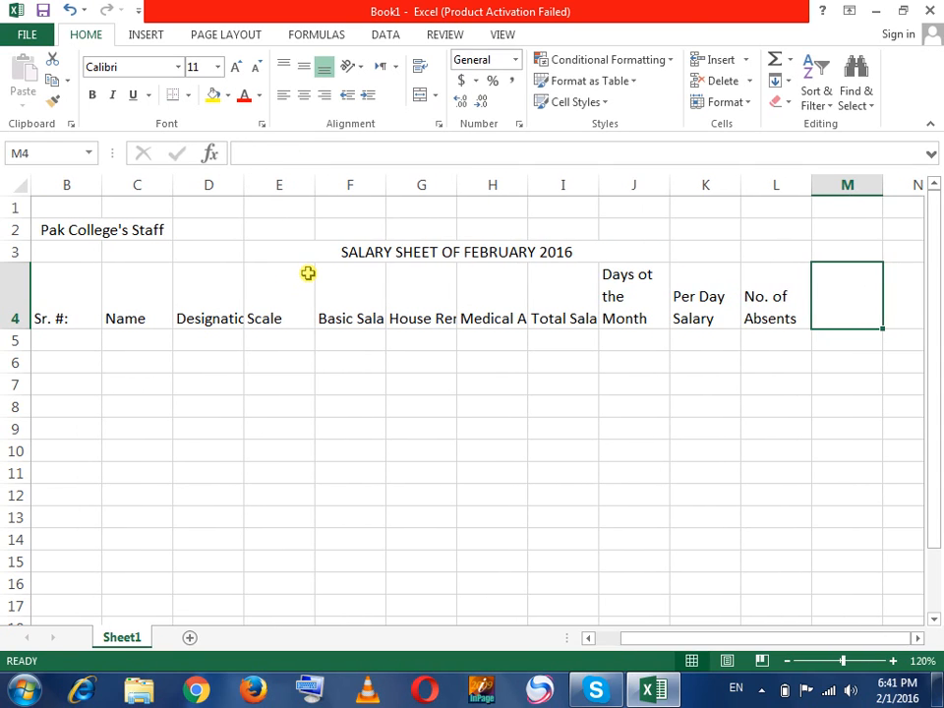
- Add the column headers Deduction in M4 and Advanced in N4
{"action": "type", "text": "Ded"}
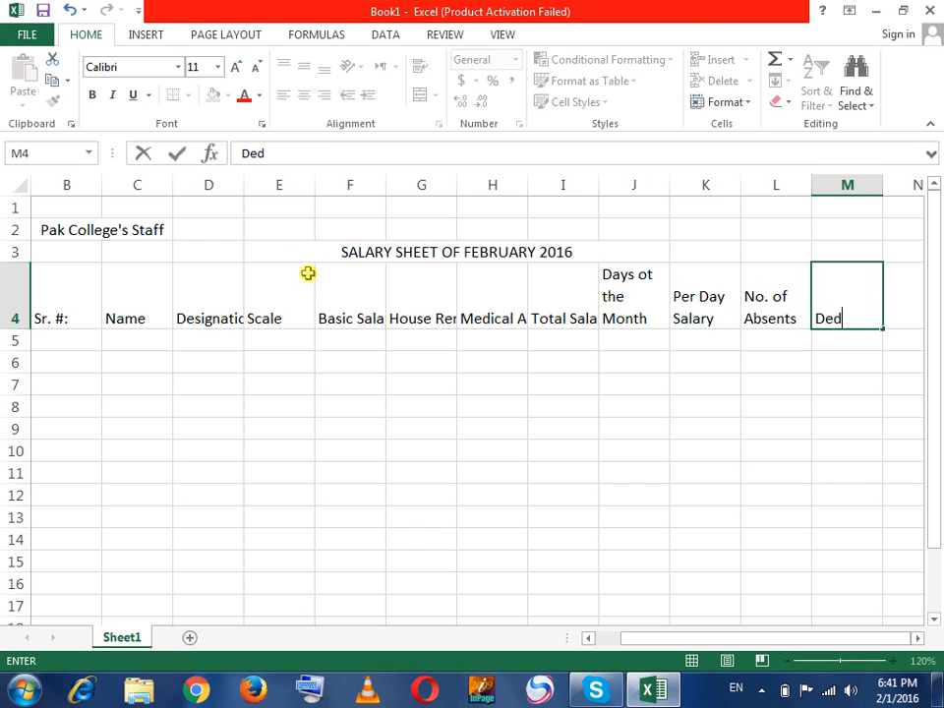
{"action": "type", "text": "uction"}
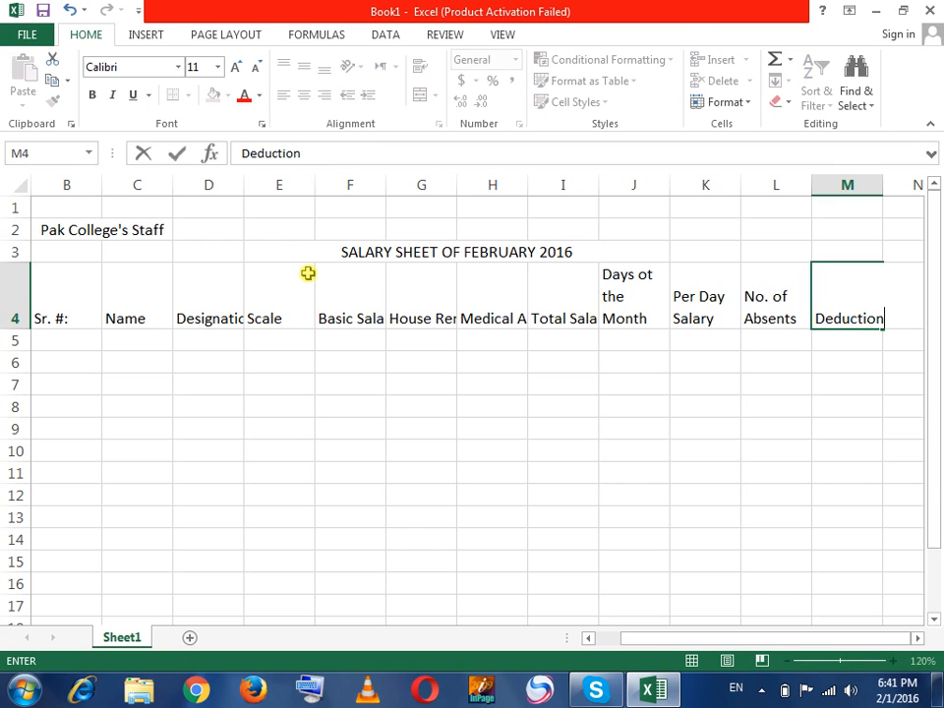
{"action": "key", "text": "Tab"}
{"action": "type", "text": "Advanced"}
{"action": "key", "text": "Tab"}
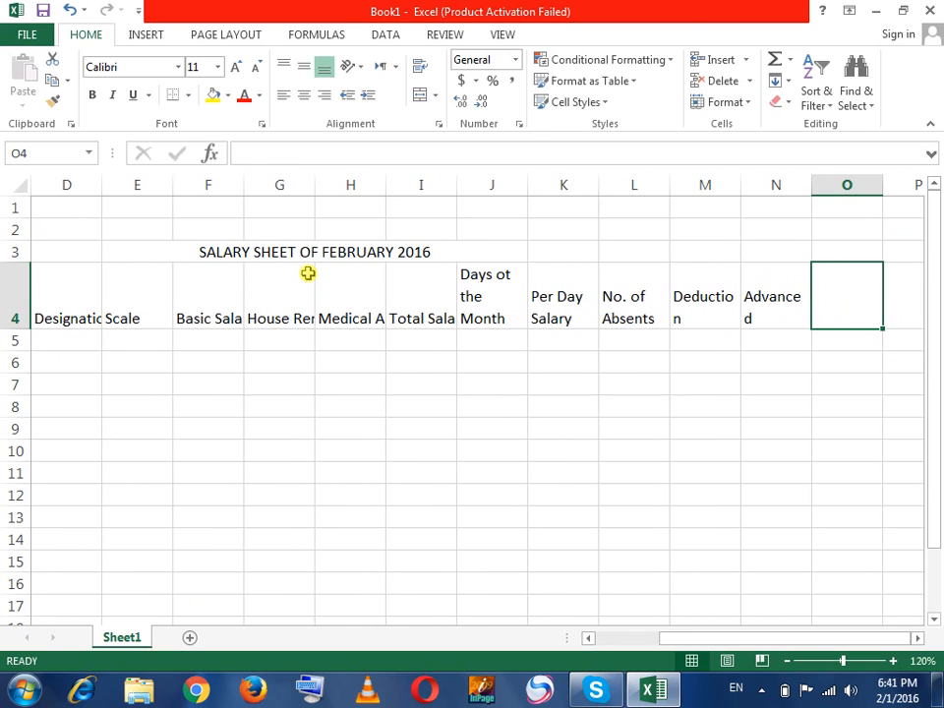
- Enter Payable Salary as the column header in O4
{"action": "type", "text": "Payable S"}
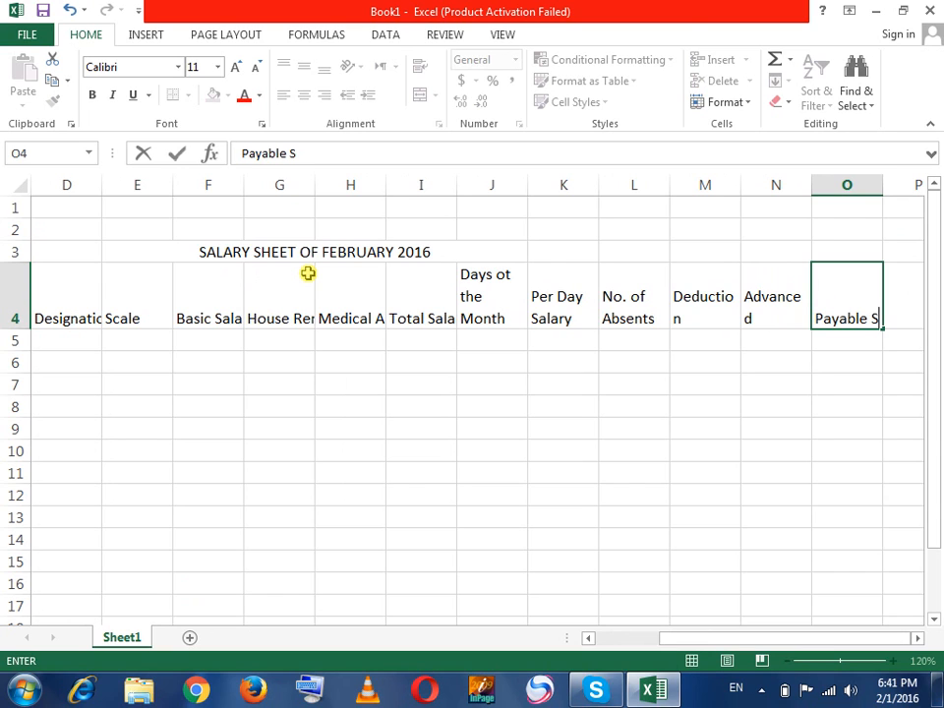
{"action": "type", "text": "alary"}
{"action": "key", "text": "Tab"}
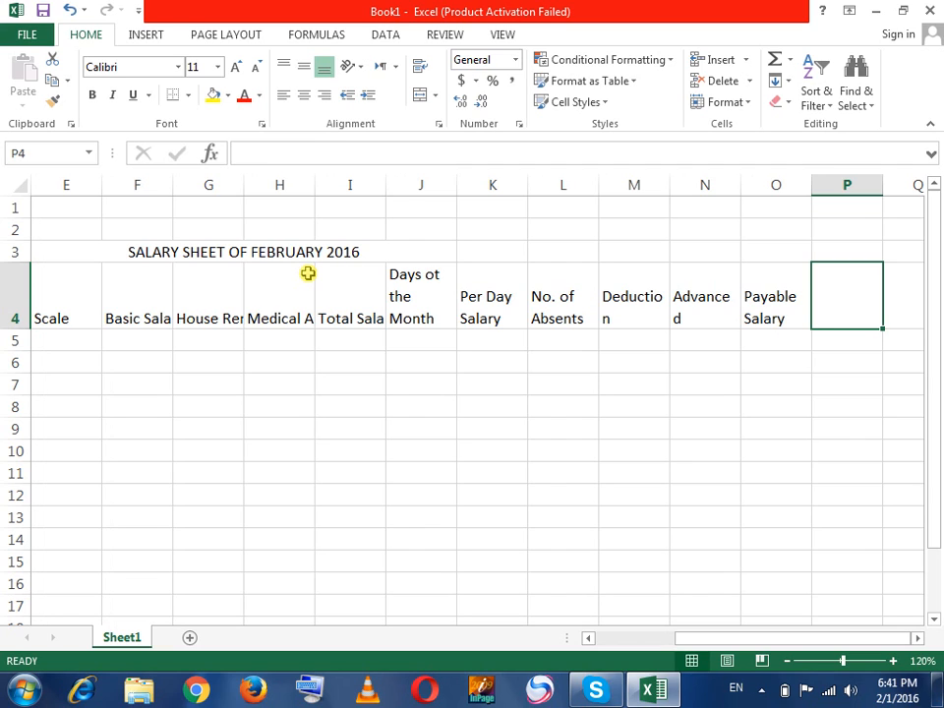
- Enter Employee's Status as the column header in P4, with Status on a second line
{"action": "type", "text": "Em"}
{"action": "type", "text": "p"}
{"action": "key", "text": "BackSpace"}
{"action": "type", "text": "mployee's"}
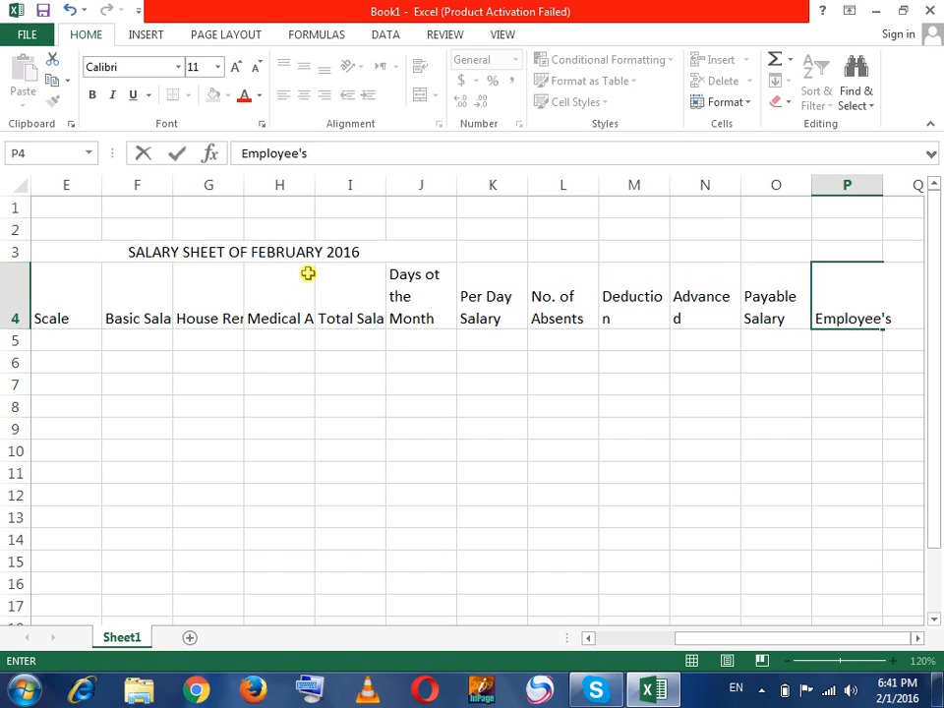
{"action": "key", "text": "alt+Return"}
{"action": "type", "text": "Statu"}
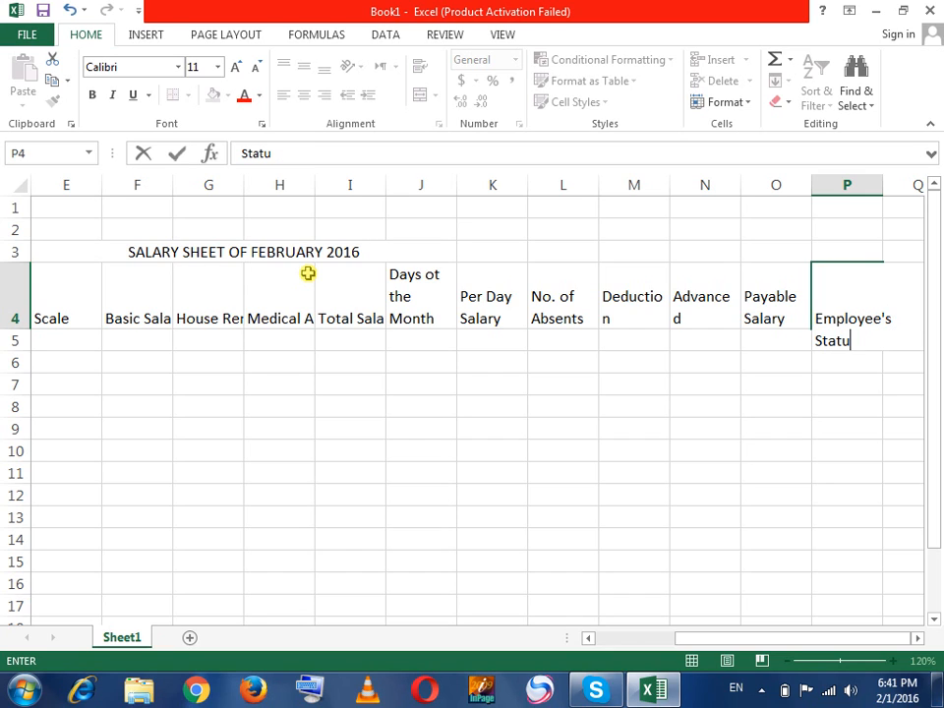
{"action": "type", "text": "s"}
{"action": "key", "text": "Return"}
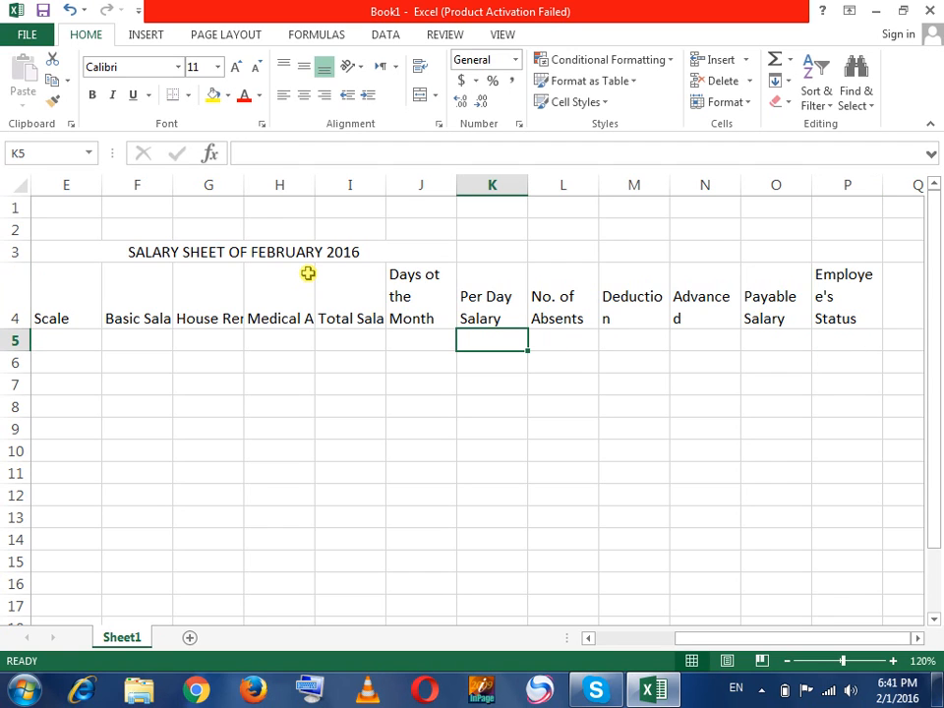
- Auto-fit the width of column D to its Designation header
{"action": "left_click", "coordinate": [786, 661]}
{"action": "left_click", "coordinate": [371, 267]}
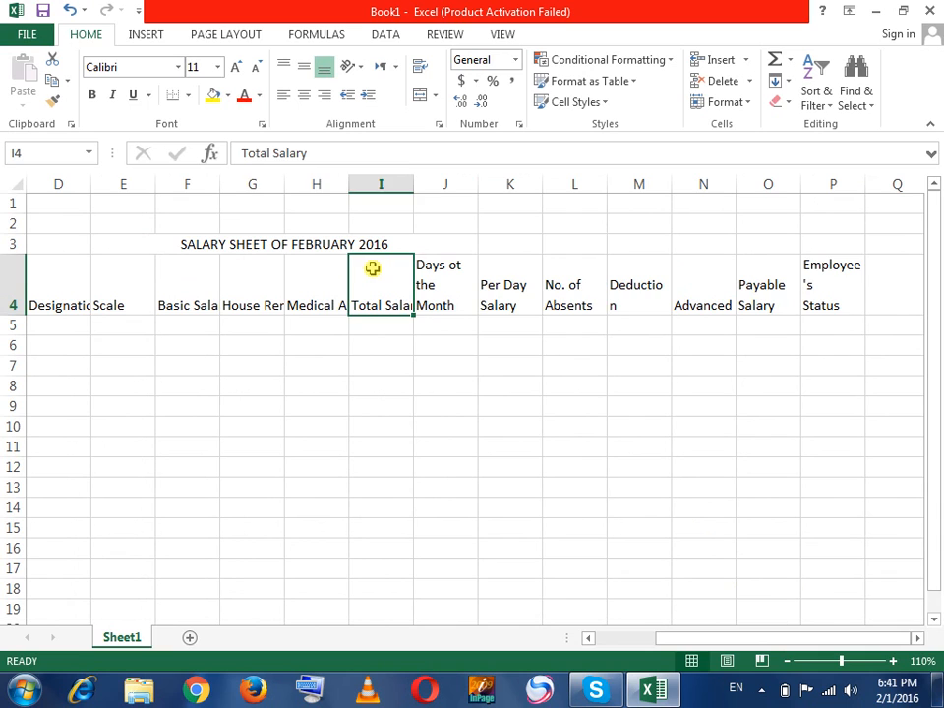
{"action": "key", "text": "Left"}
{"action": "key", "text": "Home"}
{"action": "key", "text": "Right"}
{"action": "key", "text": "Right"}
{"action": "key", "text": "Right"}
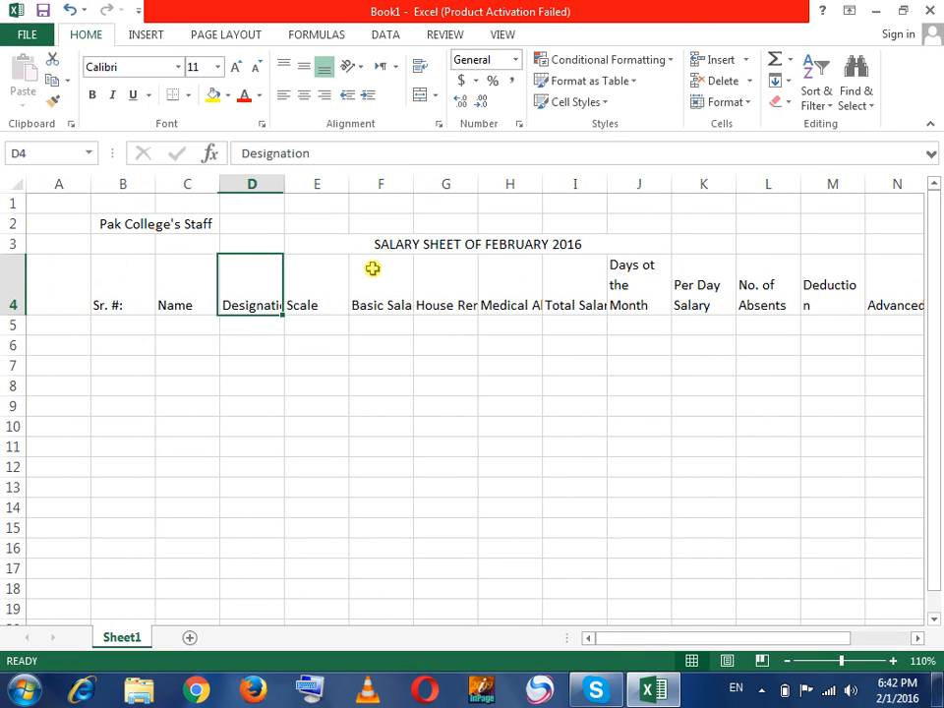
{"action": "key", "text": "Right"}
{"action": "key", "text": "Left"}
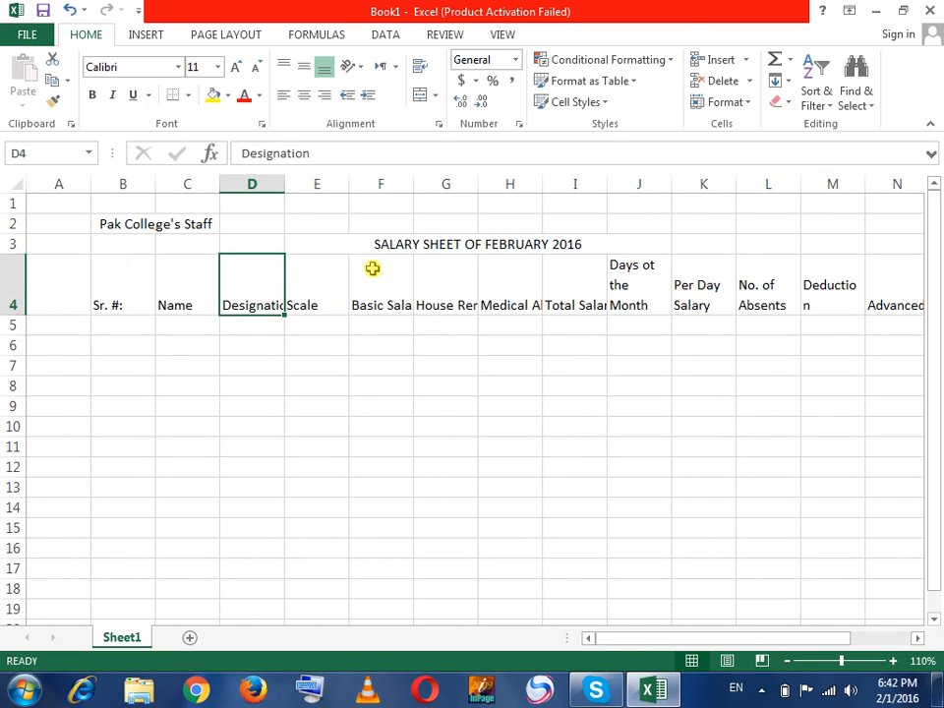
{"action": "double_click", "coordinate": [283, 192]}
- Auto-fit the width of column F to its Basic Salary header
{"action": "left_click", "coordinate": [356, 291]}
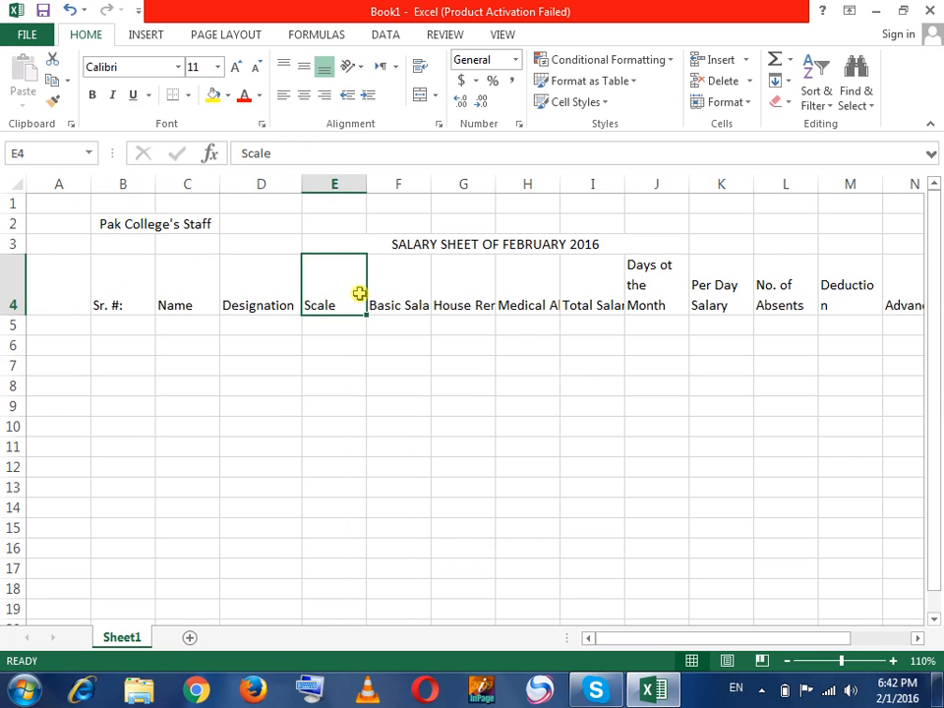
{"action": "left_click", "coordinate": [401, 294]}
{"action": "double_click", "coordinate": [430, 187]}
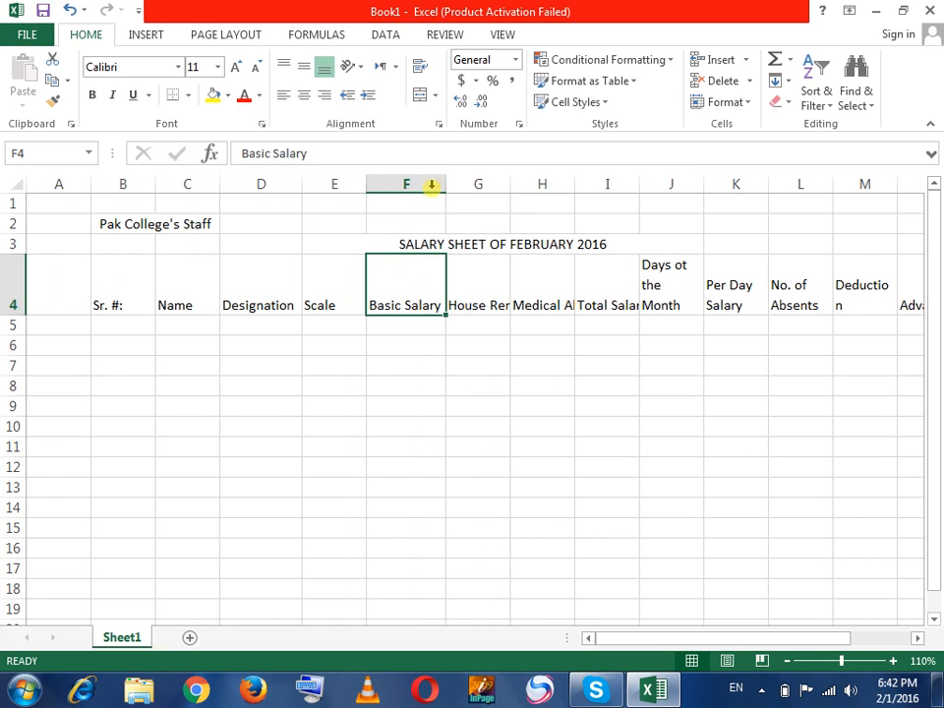
- Split the F4 header onto two lines, with Basic above Salary
{"action": "double_click", "coordinate": [393, 302]}
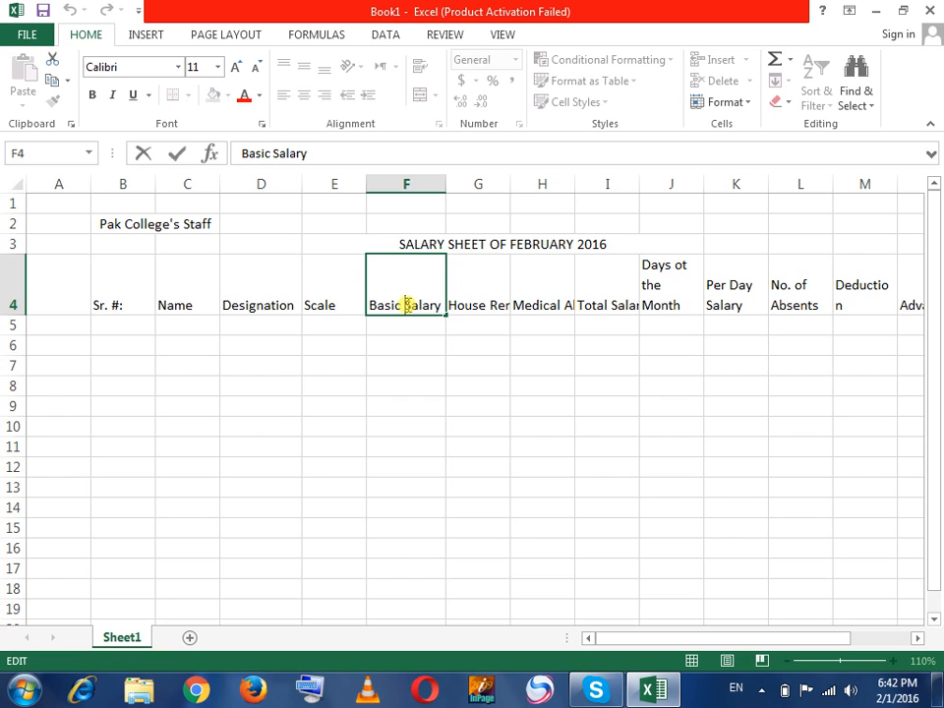
{"action": "key", "text": "alt+Return"}
{"action": "left_click", "coordinate": [449, 286]}
{"action": "left_click", "coordinate": [418, 289]}
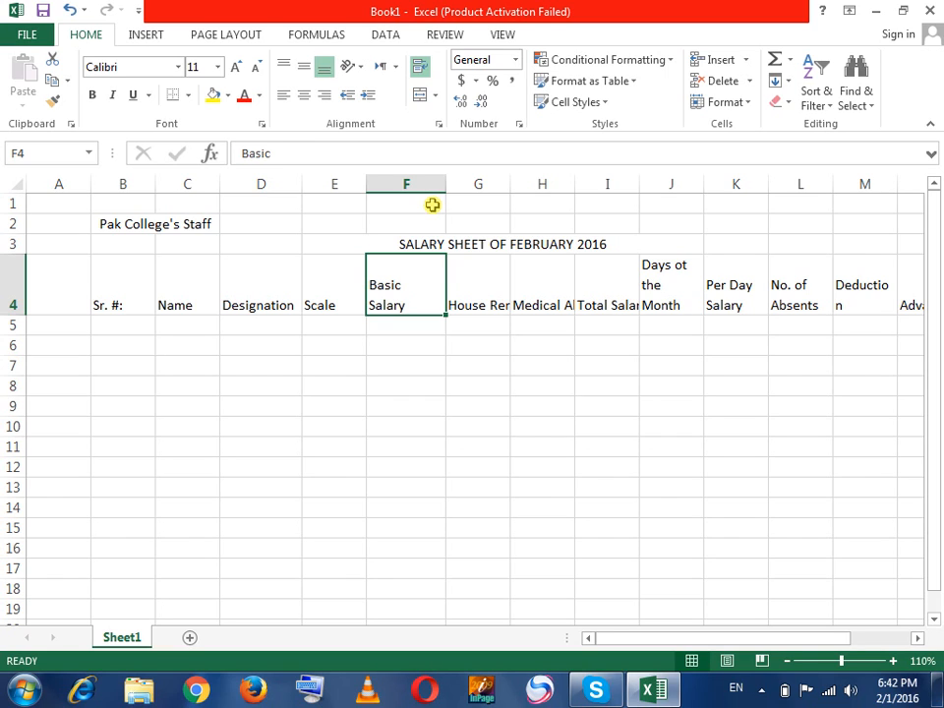
- Split the G4 header onto two lines, with House above Rent
{"action": "key", "text": "Return"}
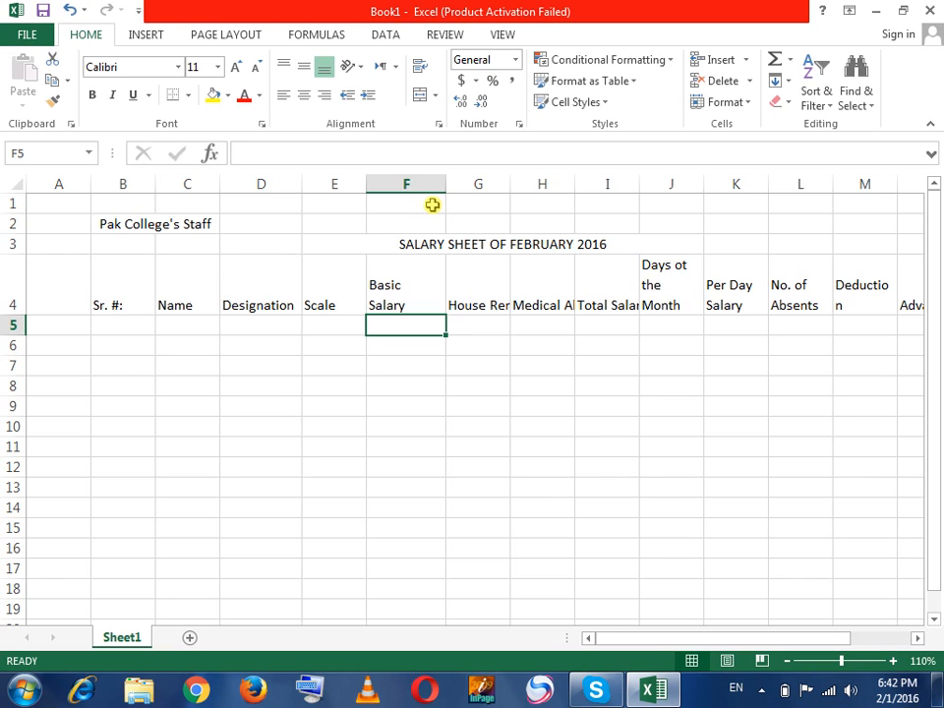
{"action": "double_click", "coordinate": [463, 285]}
{"action": "left_click", "coordinate": [489, 306]}
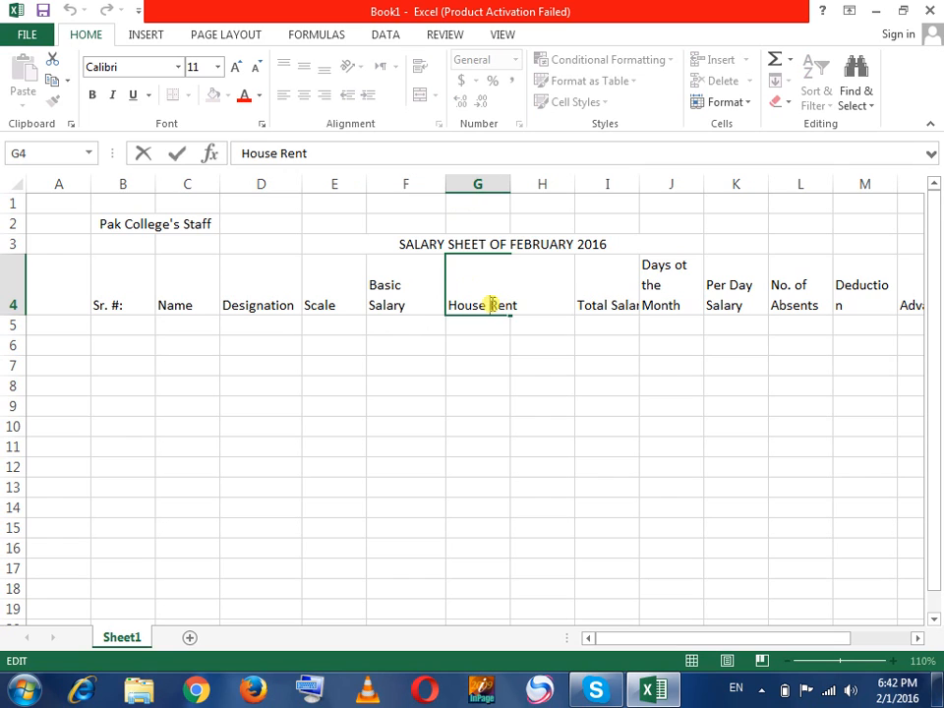
{"action": "key", "text": "alt+Return"}
{"action": "left_click", "coordinate": [514, 444]}
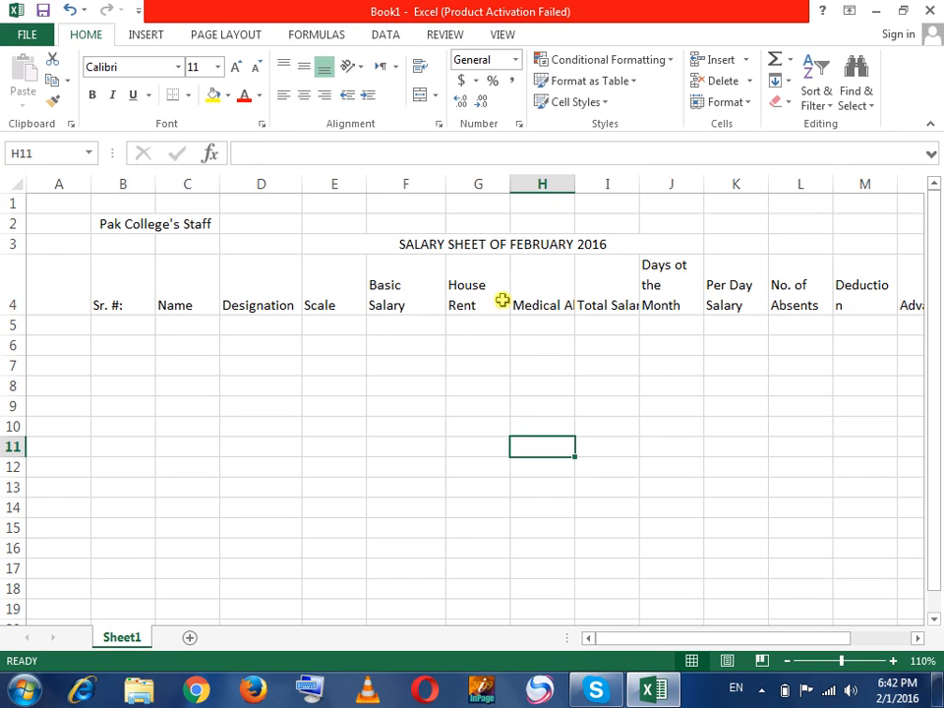
- Split the H4 header onto two lines, with Medical above Allownce
{"action": "left_click", "coordinate": [547, 276]}
{"action": "double_click", "coordinate": [563, 305]}
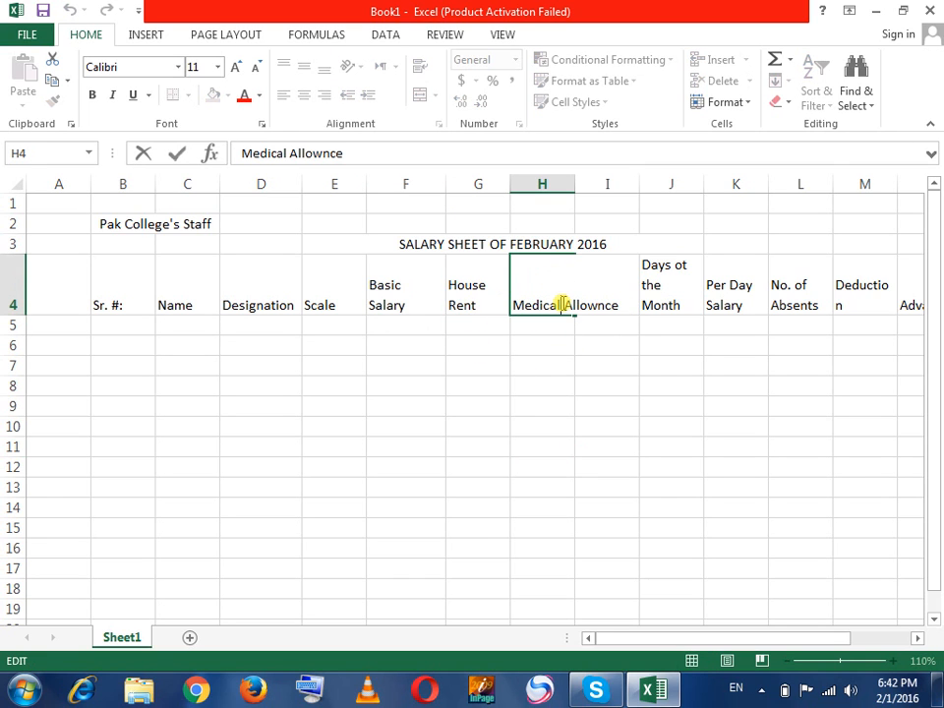
{"action": "key", "text": "alt+Return"}
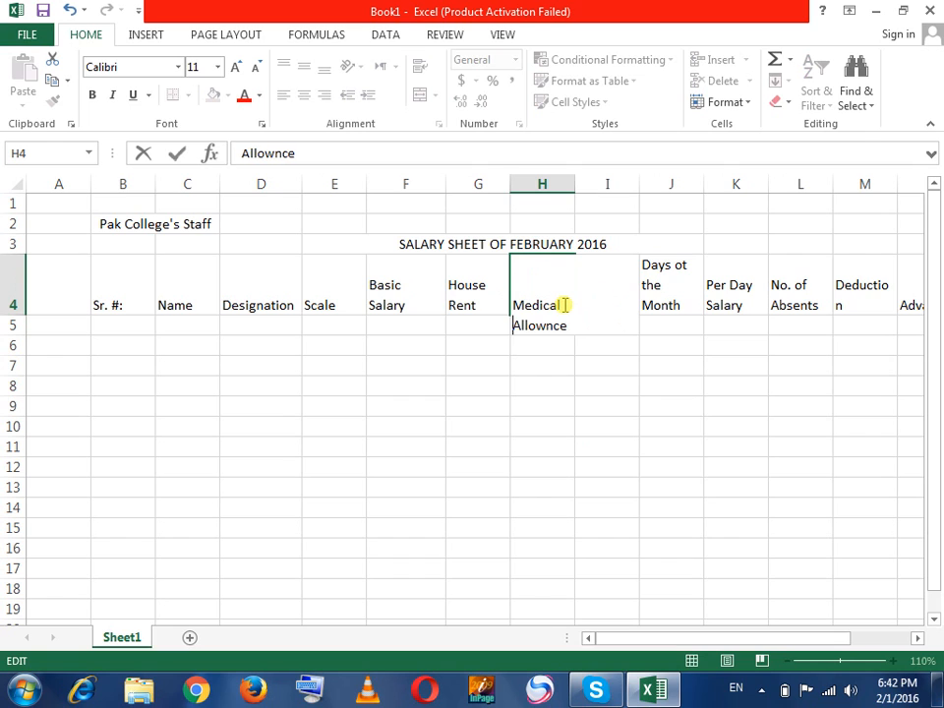
{"action": "left_click", "coordinate": [653, 300]}
{"action": "left_click", "coordinate": [712, 289]}
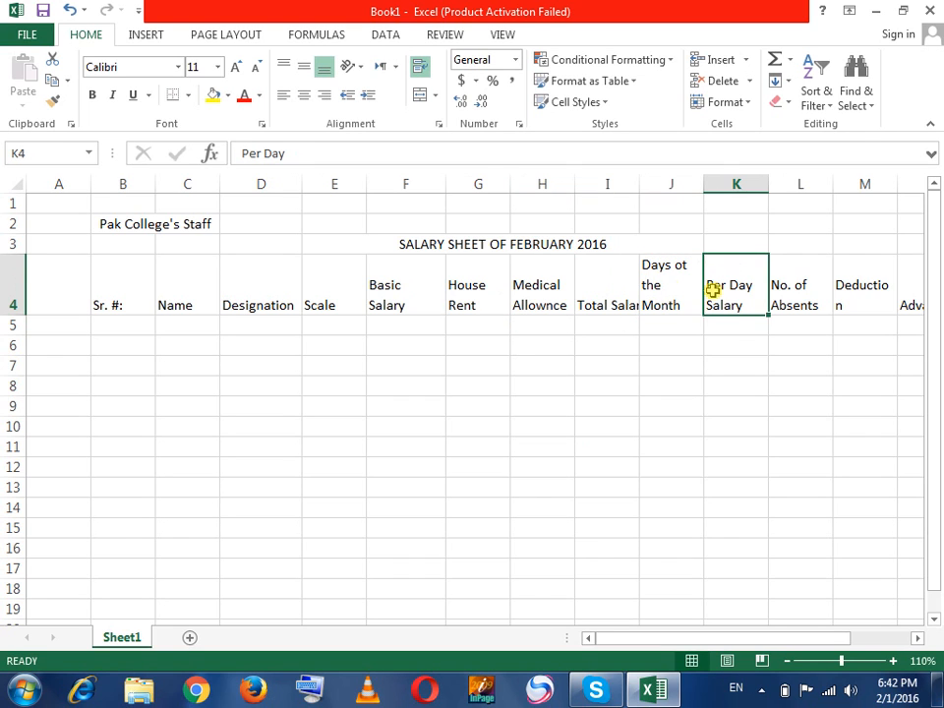
- Center the column headers in B4:P4 both horizontally and vertically
{"action": "left_click", "coordinate": [144, 282]}
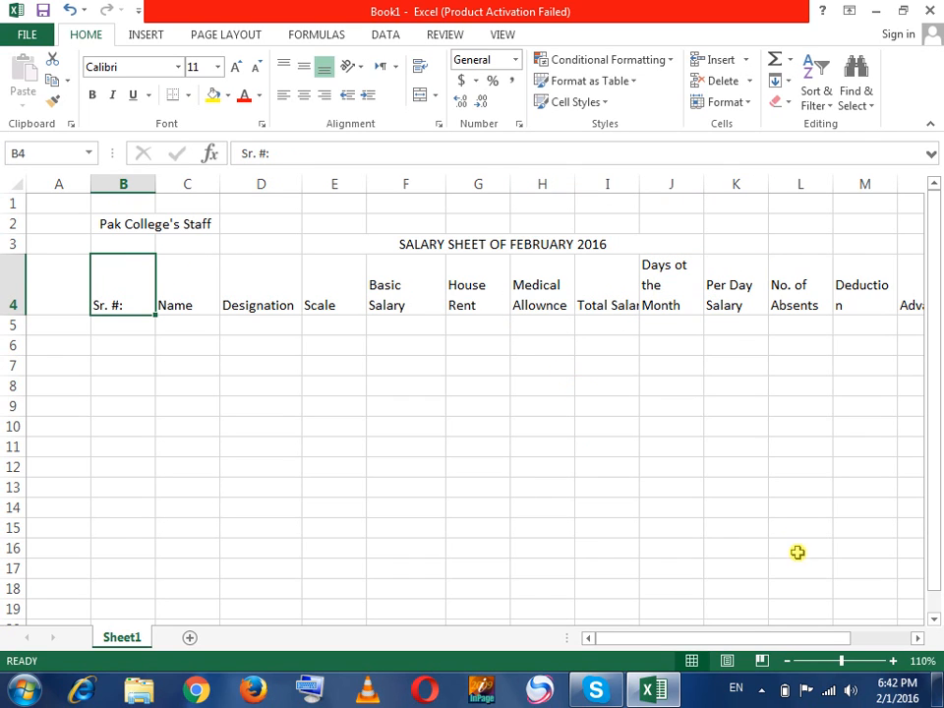
{"action": "left_click_drag", "start_coordinate": [750, 637], "coordinate": [829, 640]}
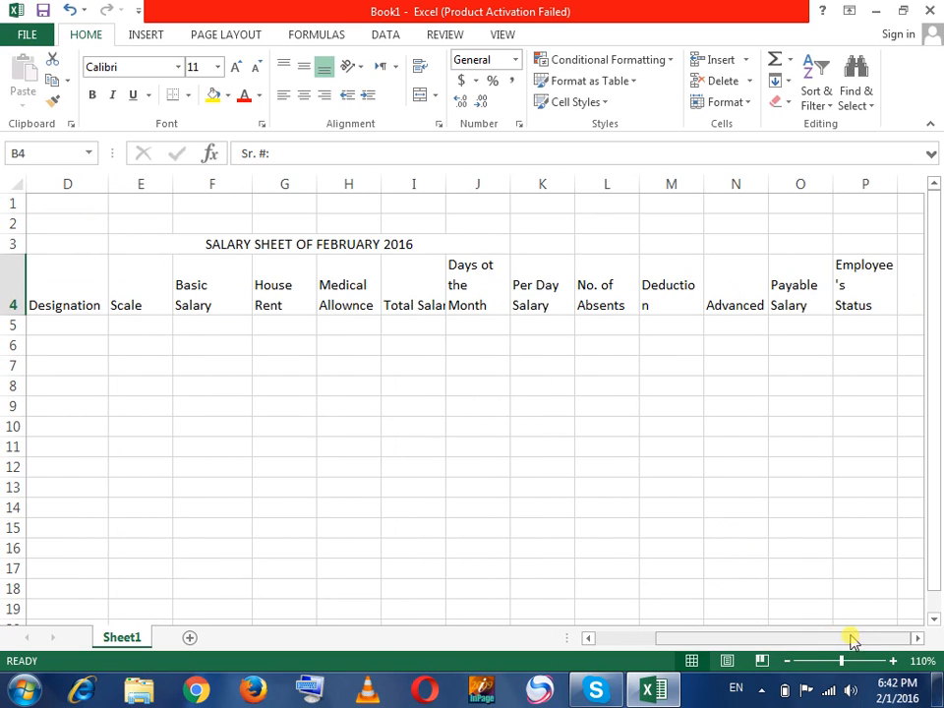
{"action": "left_click", "coordinate": [820, 288], "text": "shift"}
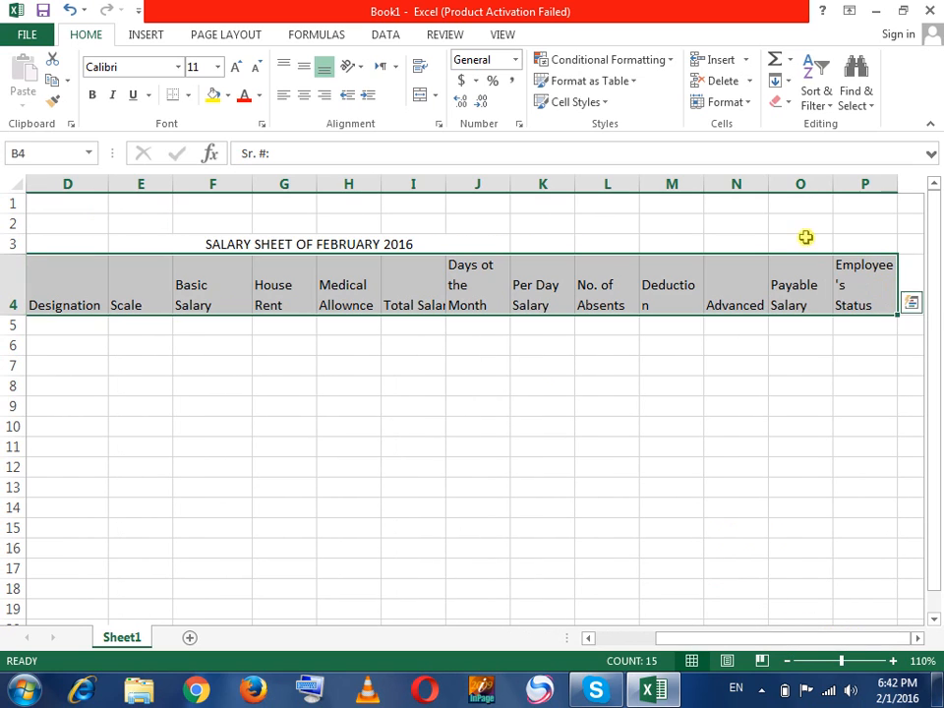
{"action": "left_click", "coordinate": [305, 101]}
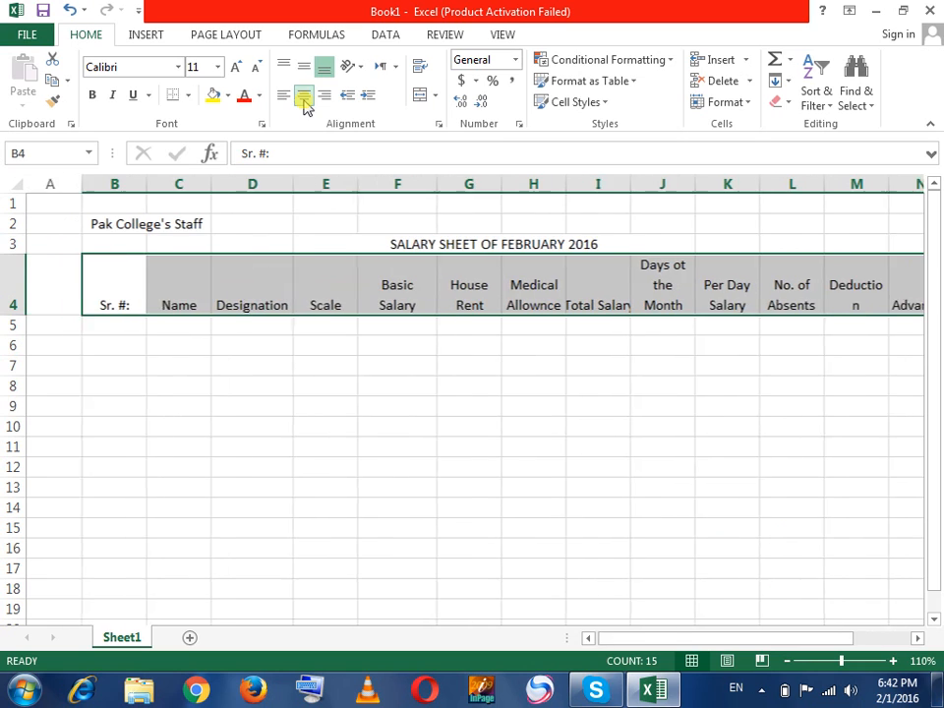
{"action": "left_click", "coordinate": [304, 69]}
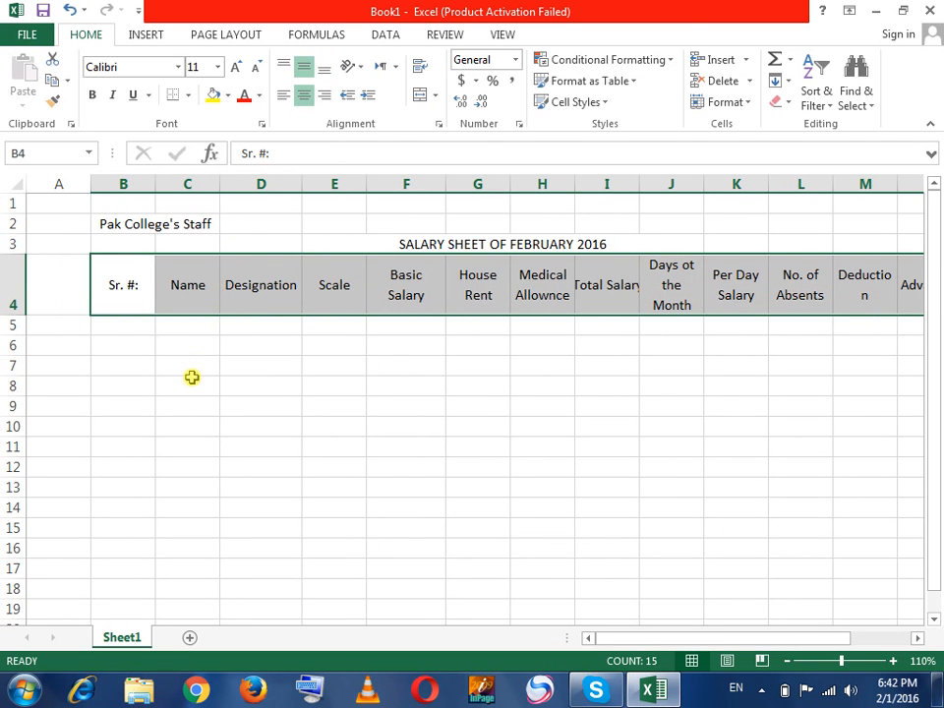
- Apply all borders and a thick box border around the header cells B4:P4
{"action": "left_click", "coordinate": [188, 95]}
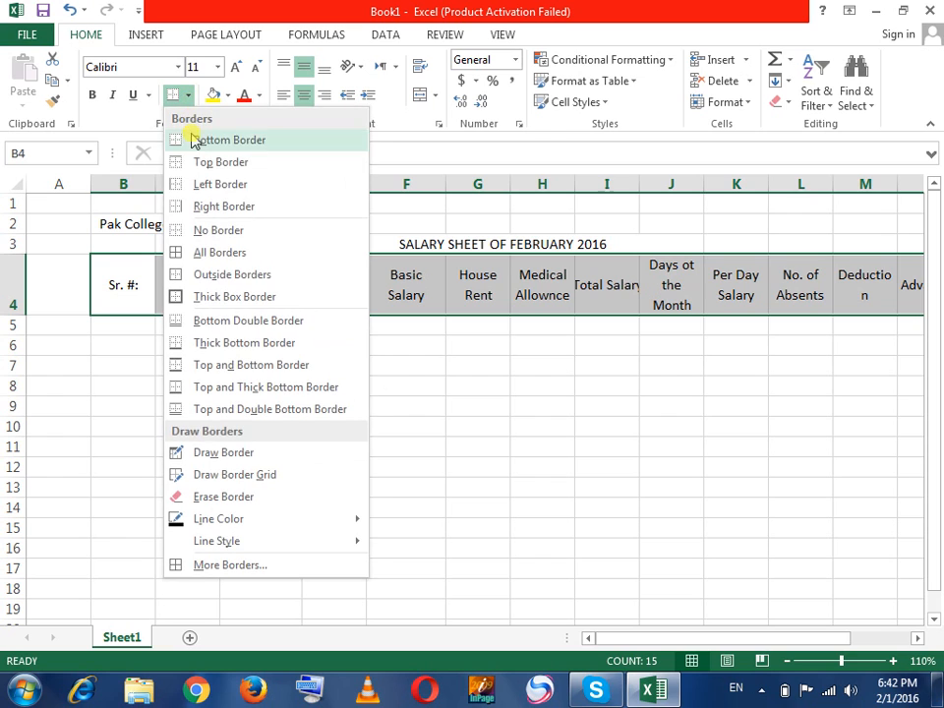
{"action": "left_click", "coordinate": [203, 251]}
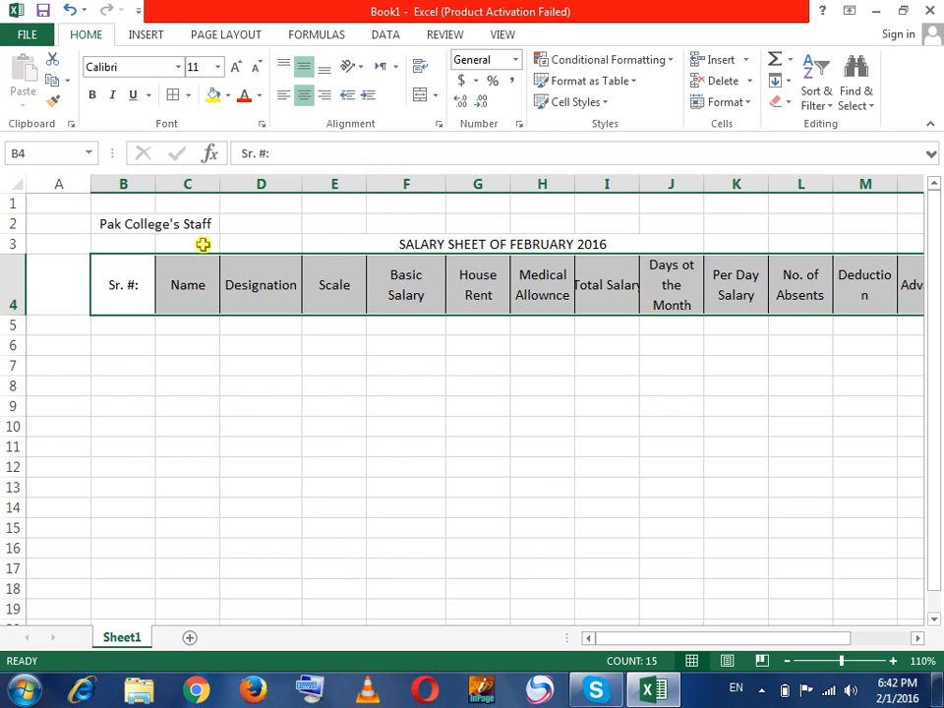
{"action": "left_click", "coordinate": [187, 96]}
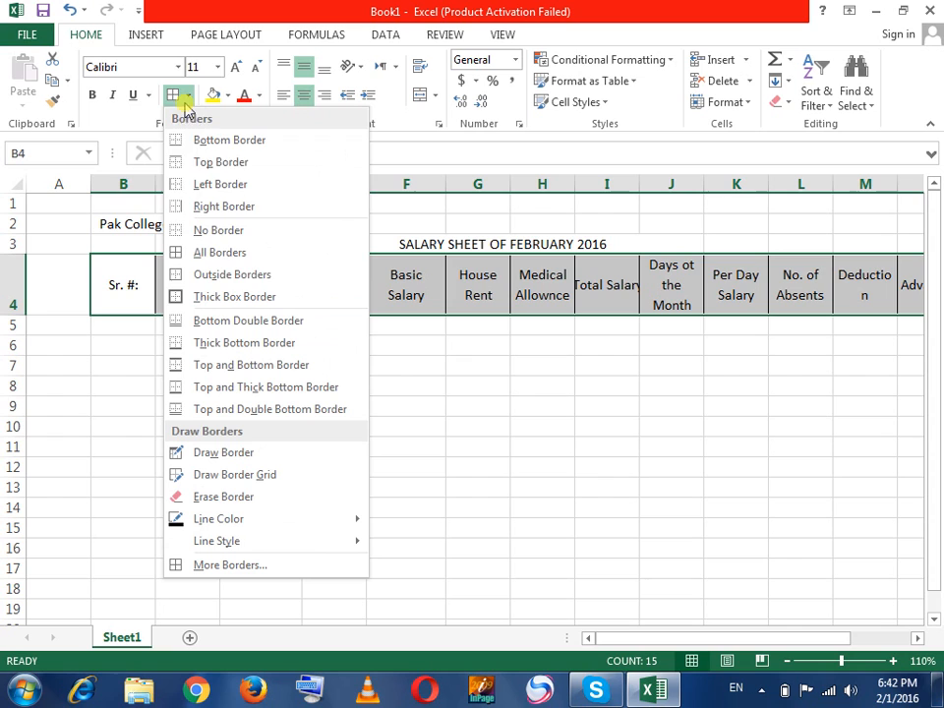
{"action": "left_click", "coordinate": [190, 295]}
{"action": "left_click", "coordinate": [157, 340]}
- Make the column headers in B4:P4 bold
{"action": "left_click", "coordinate": [112, 266]}
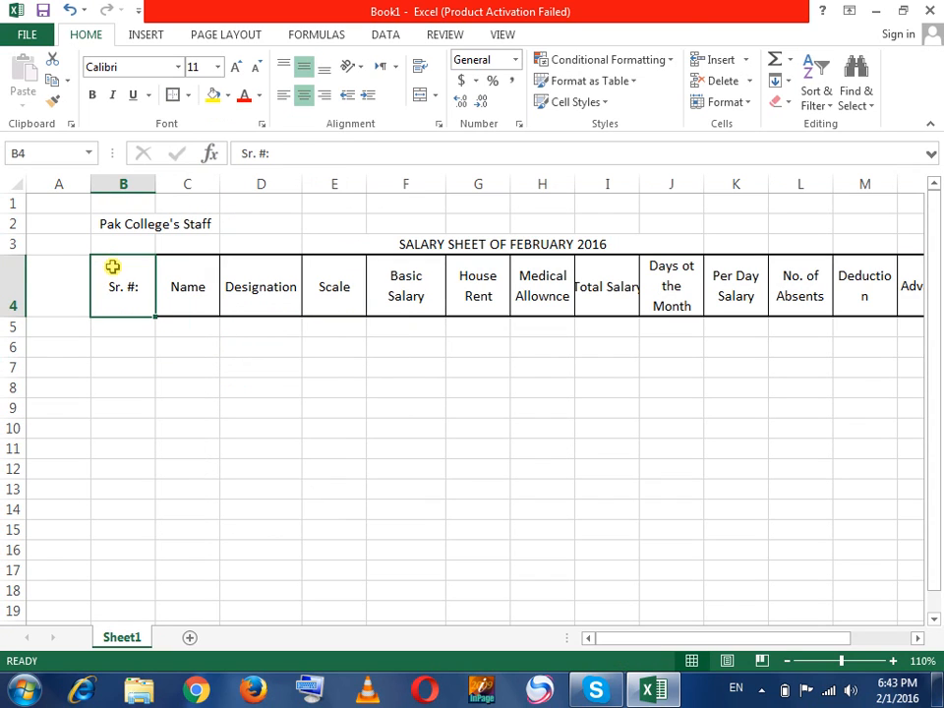
{"action": "key", "text": "shift+Right"}
{"action": "key", "text": "shift+Right"}
{"action": "key", "text": "shift+Right"}
{"action": "key", "text": "shift+Right"}
{"action": "key", "text": "shift+Right"}
{"action": "key", "text": "shift+Right"}
{"action": "key", "text": "shift+Right"}
{"action": "key", "text": "shift+Right"}
{"action": "key", "text": "shift+Right"}
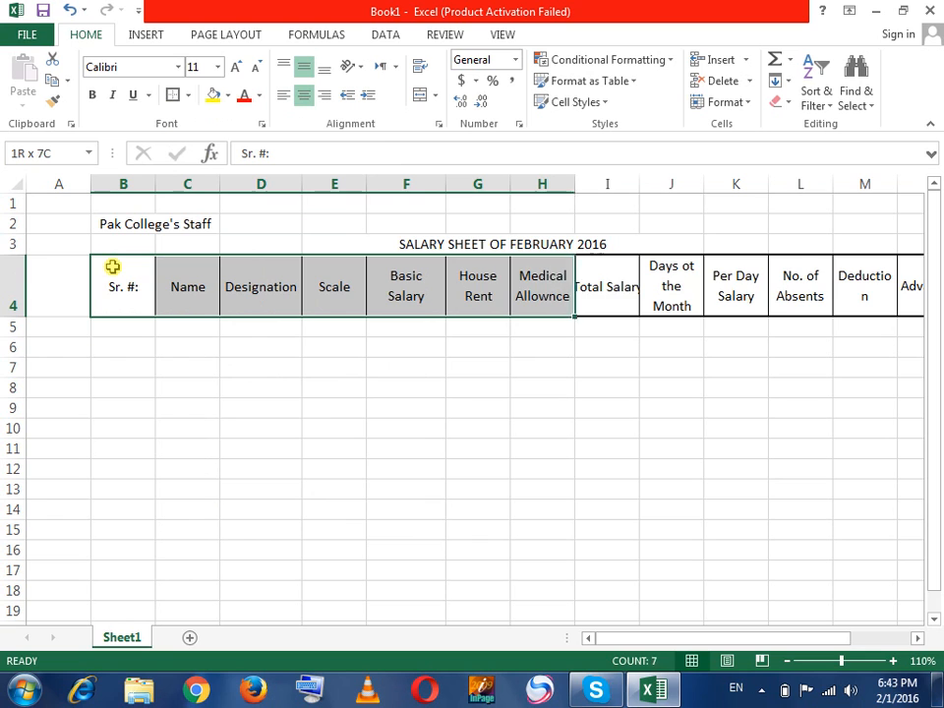
{"action": "key", "text": "shift+Right"}
{"action": "key", "text": "shift+Right"}
{"action": "key", "text": "shift+Right"}
{"action": "key", "text": "shift+Right"}
{"action": "key", "text": "shift+Right"}
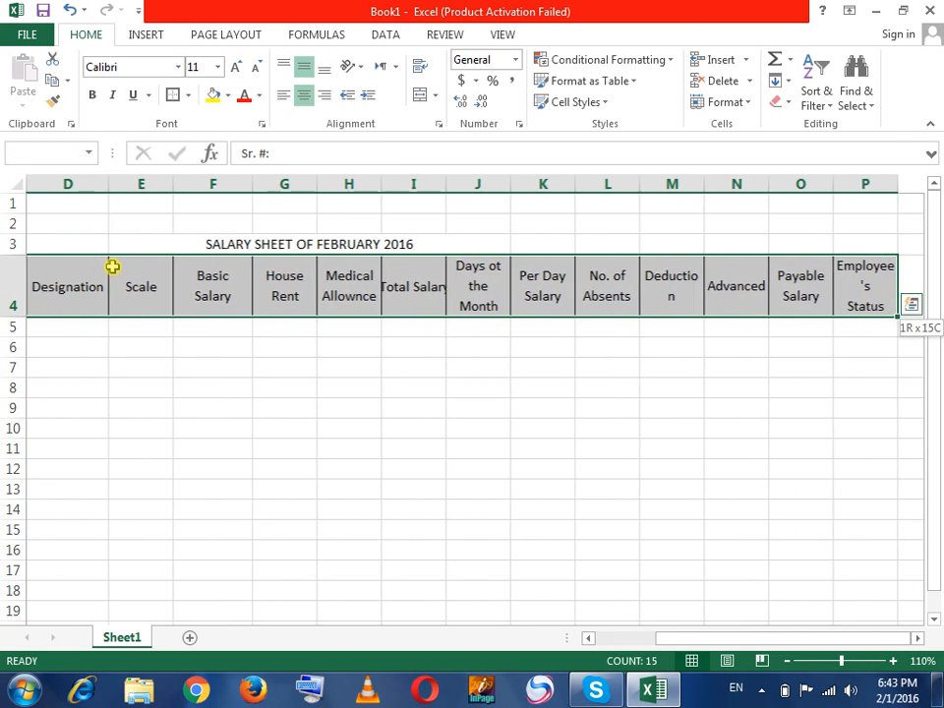
{"action": "scroll", "coordinate": [109, 268], "scroll_direction": "left", "scroll_amount": 3}
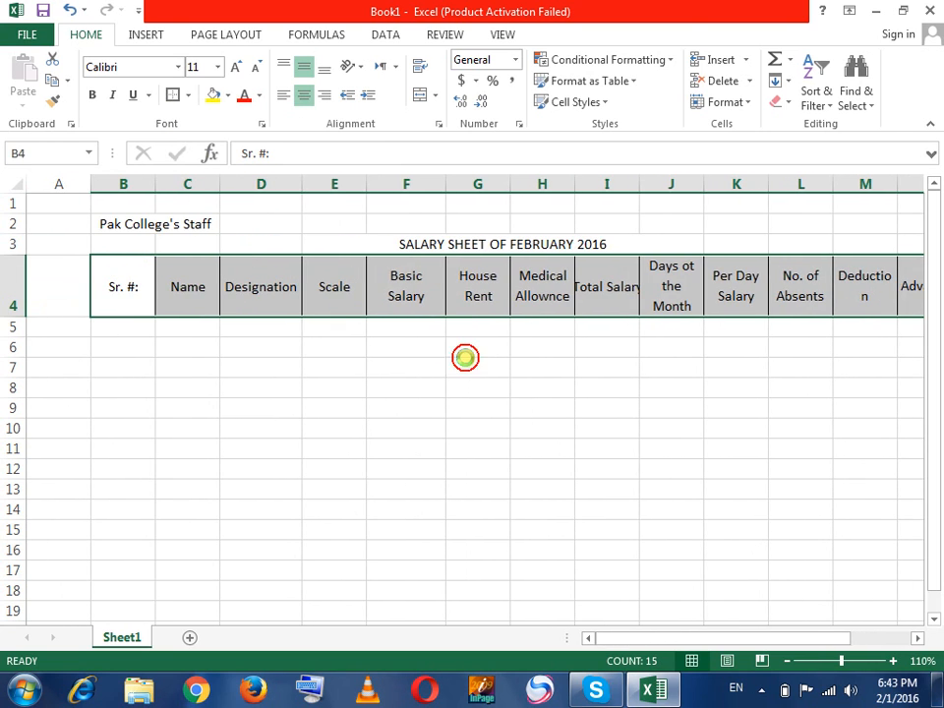
{"action": "left_click", "coordinate": [468, 361]}
- Split the I4 header onto two lines, with Total above Salary
{"action": "left_click", "coordinate": [601, 289]}
{"action": "double_click", "coordinate": [602, 288]}
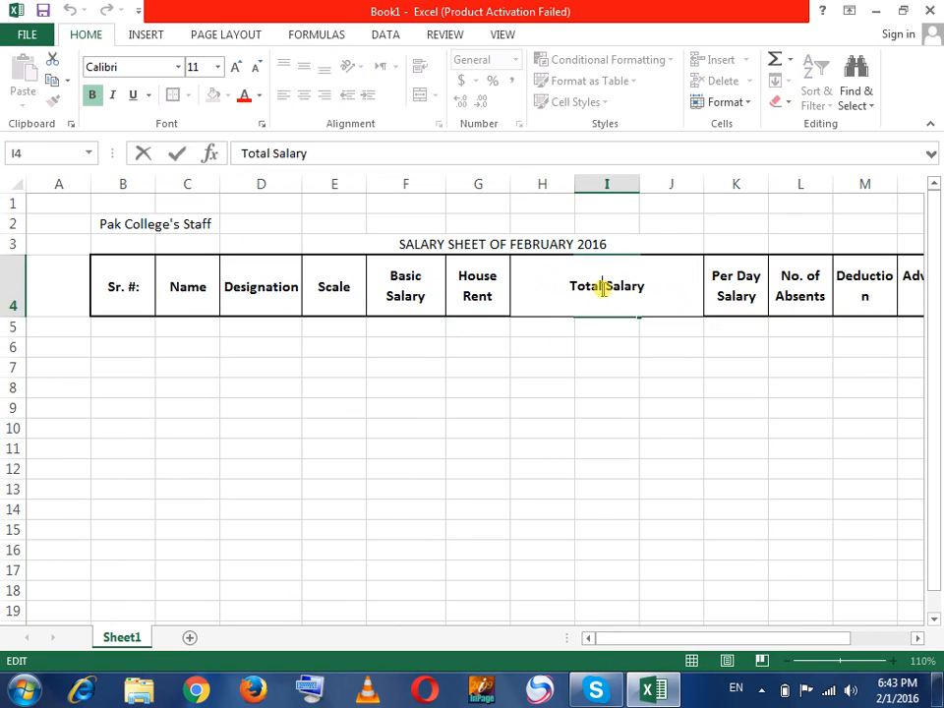
{"action": "key", "text": "alt+Return"}
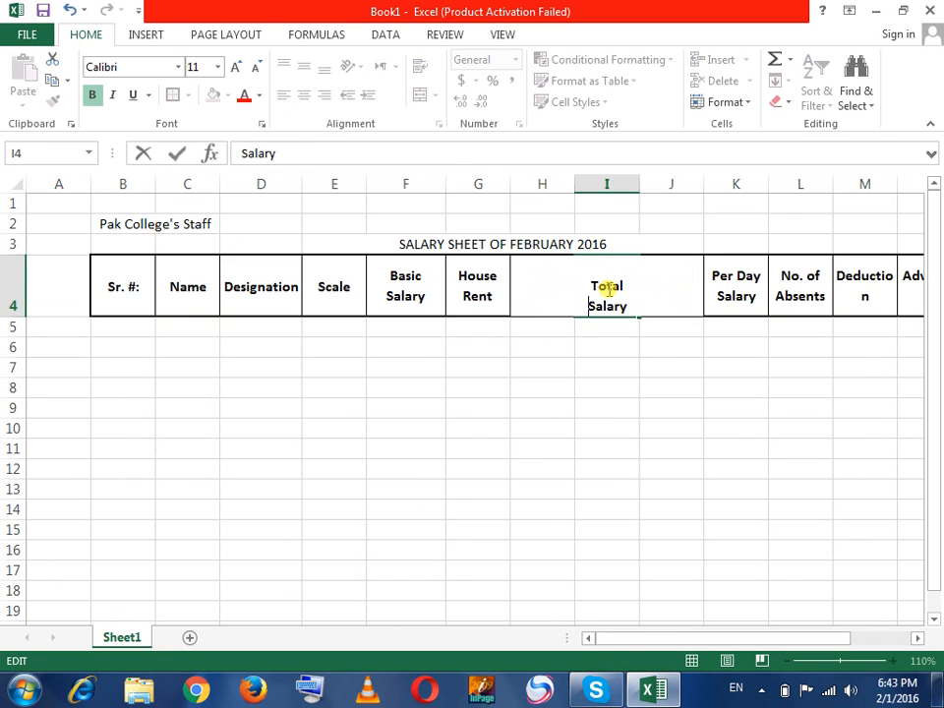
{"action": "left_click", "coordinate": [599, 339]}
{"action": "left_click", "coordinate": [551, 392]}
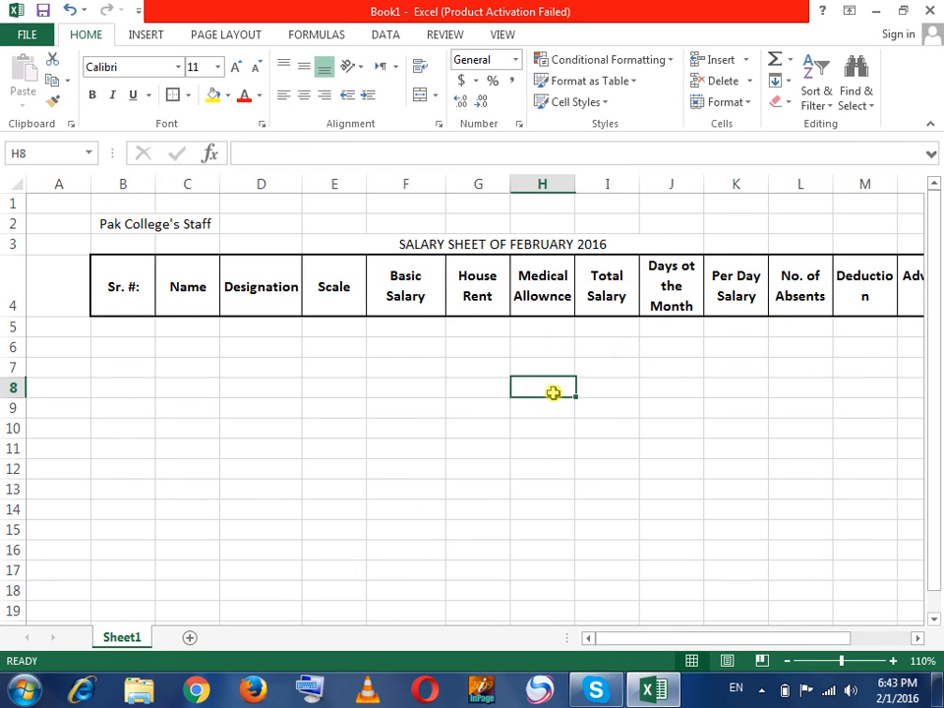
- Increase the font size of the SALARY SHEET OF FEBRUARY 2016 title in row 3 to 22
{"action": "left_click", "coordinate": [260, 366]}
{"action": "left_click", "coordinate": [449, 244]}
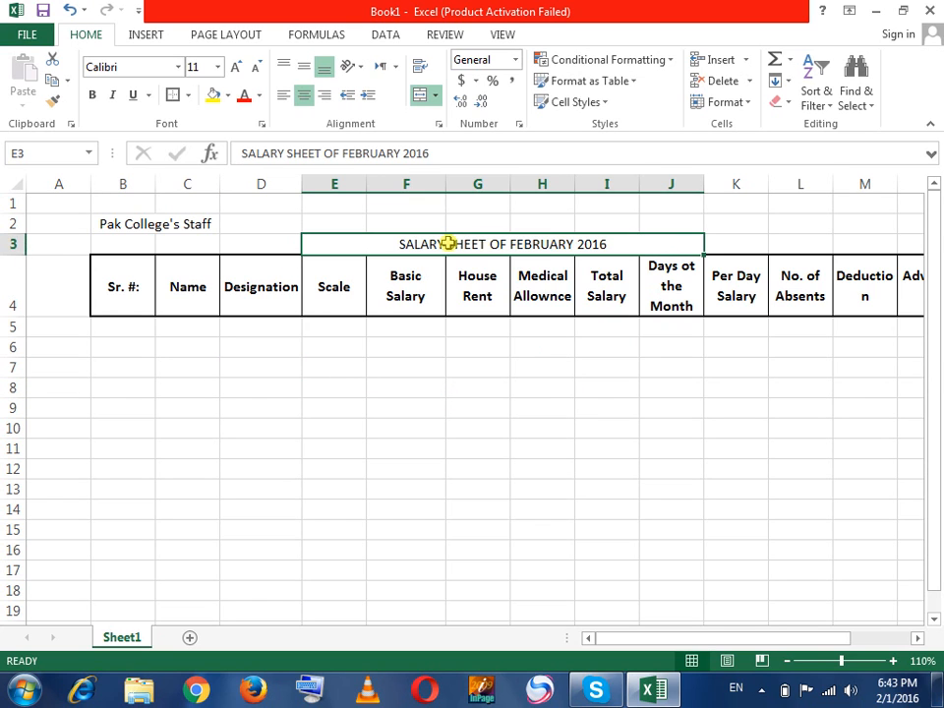
{"action": "left_click", "coordinate": [236, 67]}
{"action": "left_click", "coordinate": [236, 68]}
{"action": "left_click", "coordinate": [236, 68]}
{"action": "left_click", "coordinate": [236, 68]}
{"action": "left_click", "coordinate": [236, 68]}
{"action": "left_click", "coordinate": [236, 68]}
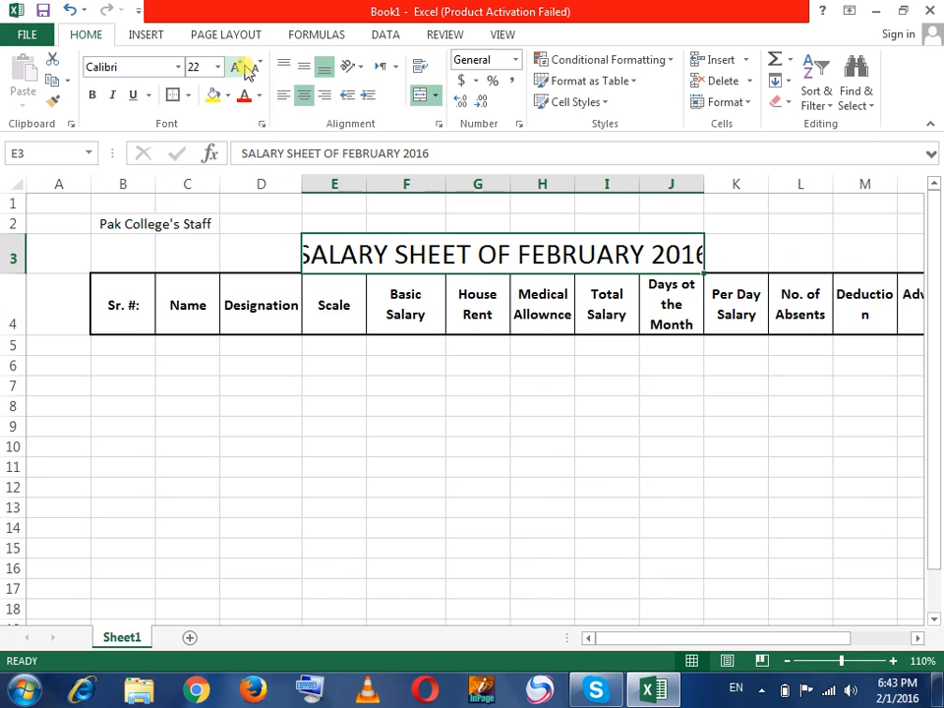
- Merge and center the salary sheet title across D3:L3
{"action": "left_click", "coordinate": [791, 253]}
{"action": "left_click_drag", "start_coordinate": [791, 253], "coordinate": [275, 246]}
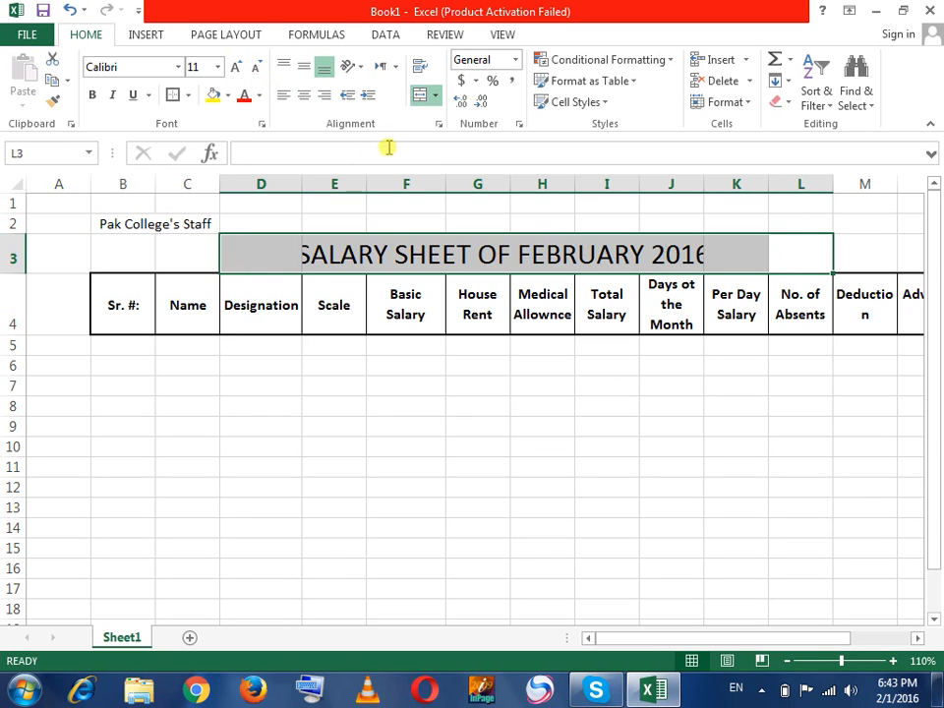
{"action": "left_click", "coordinate": [420, 99]}
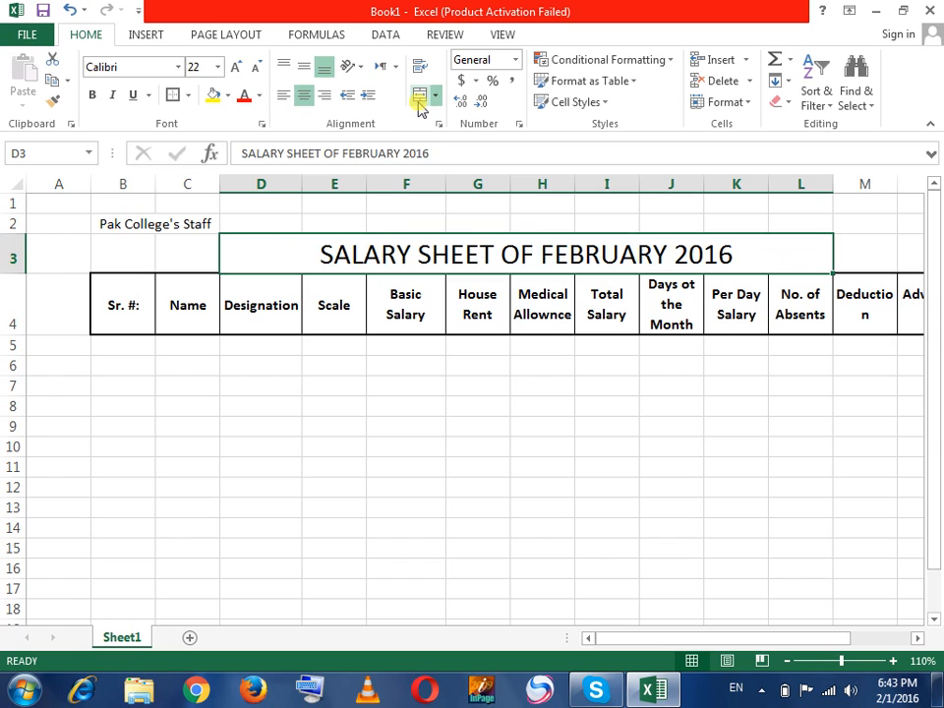
- Change the salary sheet title's font to Arial Rounded MT Bold
{"action": "left_click", "coordinate": [177, 69]}
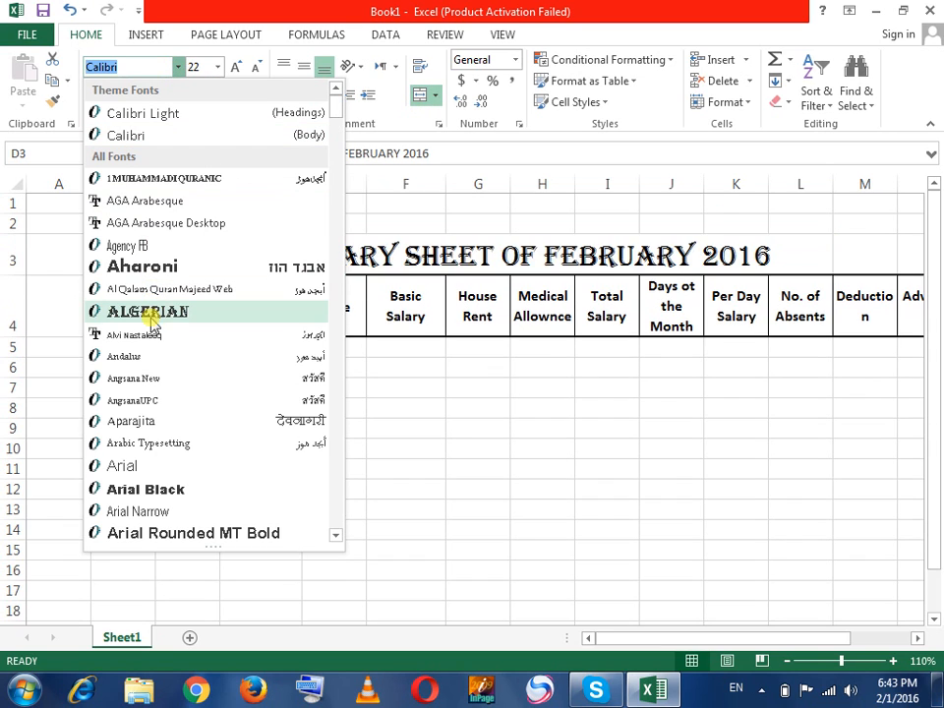
{"action": "left_click", "coordinate": [149, 533]}
{"action": "left_click", "coordinate": [247, 300]}
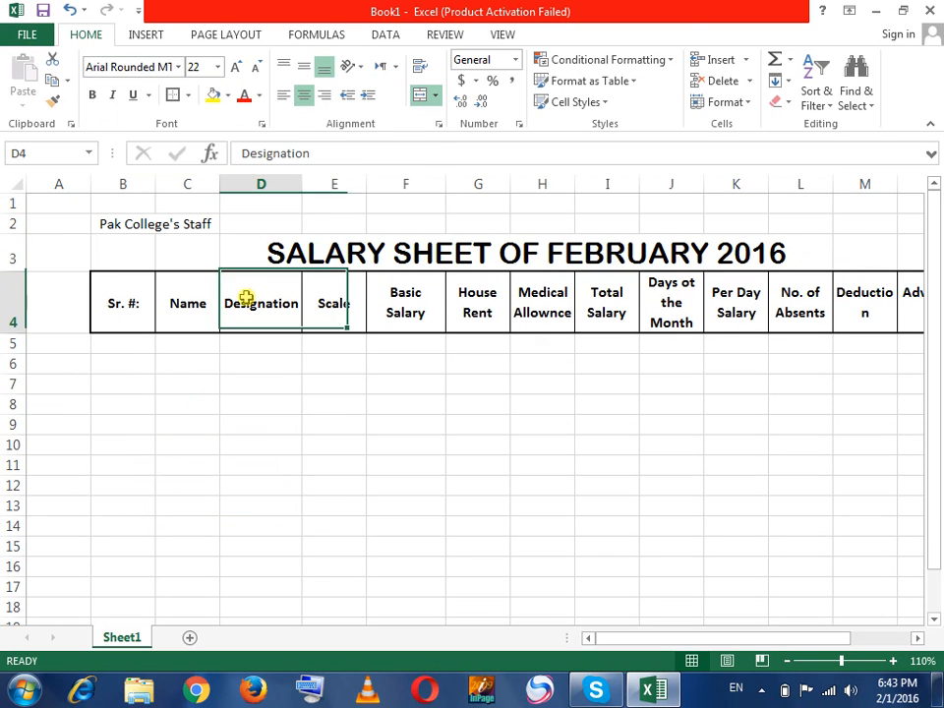
- Enter 1 in B5 and fill the serial numbers down to 5 in B9
{"action": "left_click", "coordinate": [129, 331]}
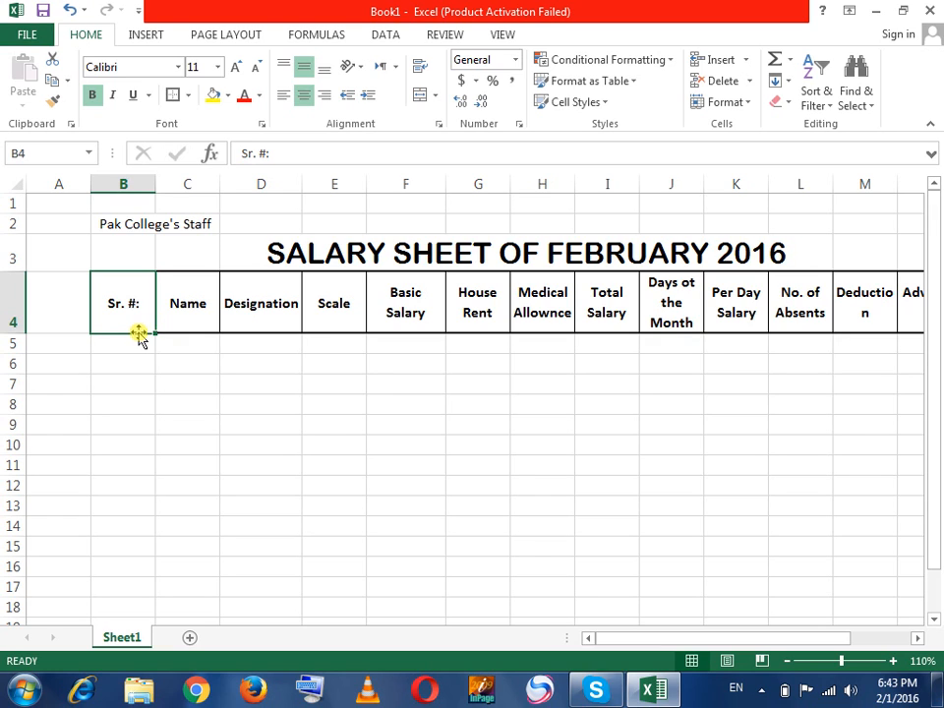
{"action": "left_click", "coordinate": [131, 346]}
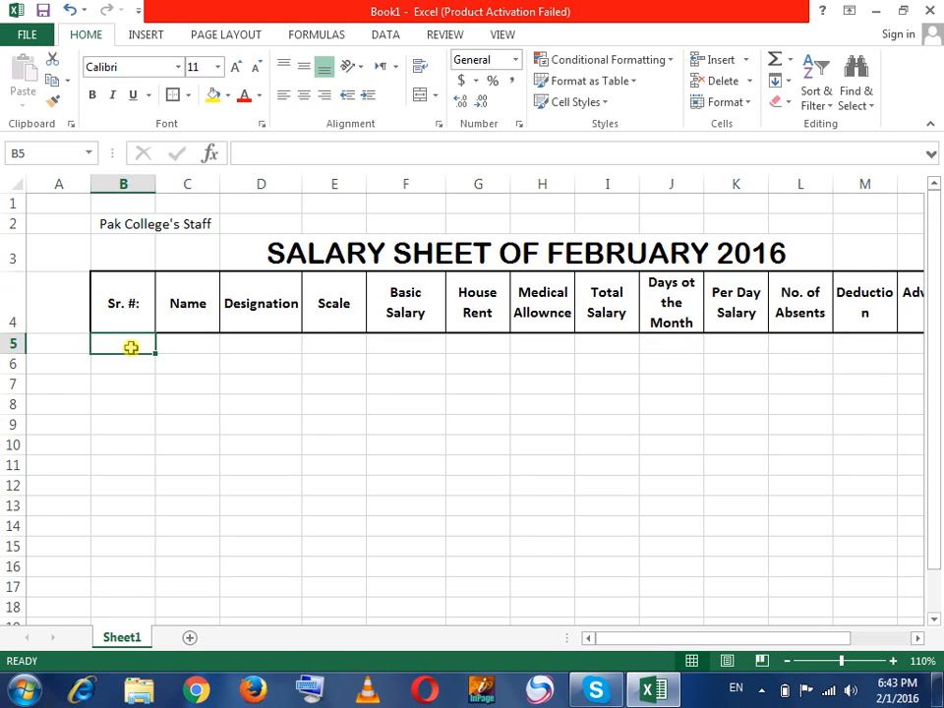
{"action": "type", "text": "1"}
{"action": "left_click", "coordinate": [169, 355]}
{"action": "left_click", "coordinate": [148, 347]}
{"action": "left_click_drag", "start_coordinate": [157, 352], "coordinate": [147, 435]}
- Enter the first employee's name in C5, preceded by Mr
{"action": "left_click", "coordinate": [196, 339]}
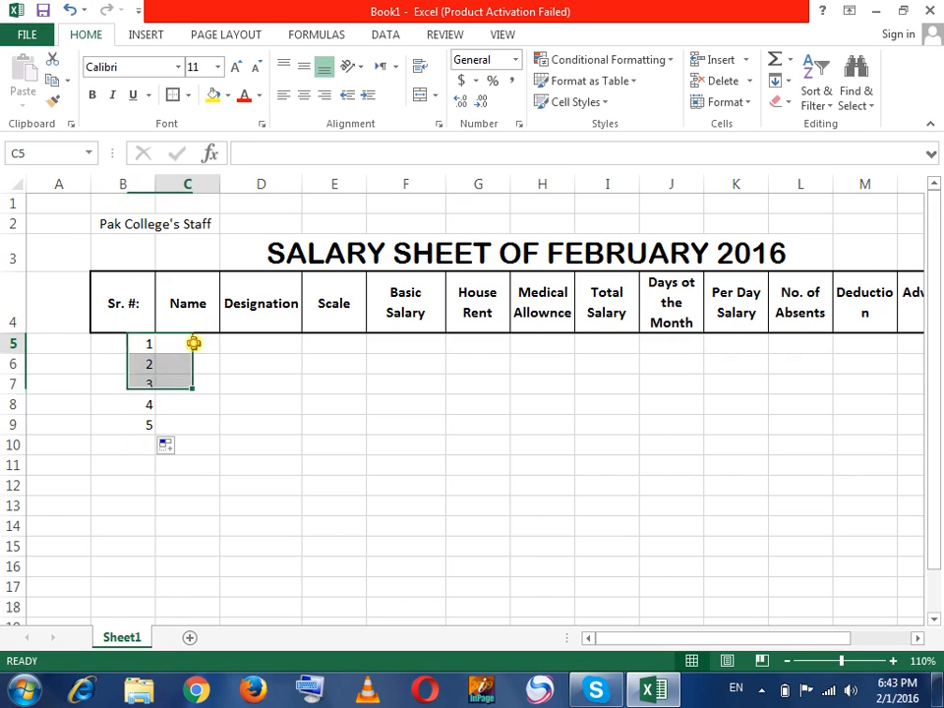
{"action": "type", "text": "FAHAD"}
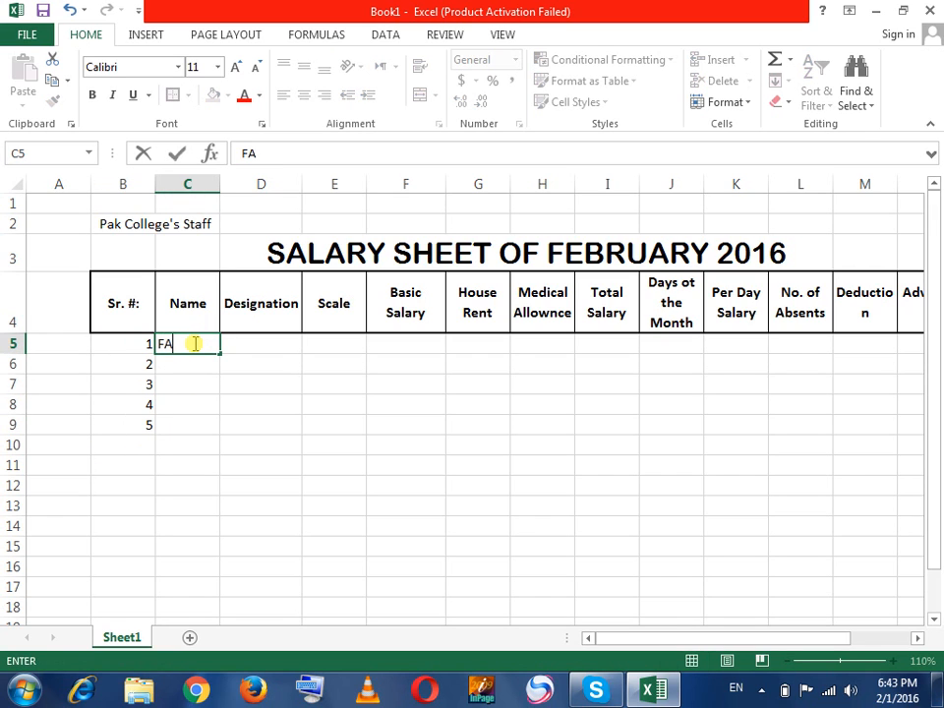
{"action": "key", "text": "BackSpace"}
{"action": "key", "text": "BackSpace"}
{"action": "key", "text": "BackSpace"}
{"action": "key", "text": "BackSpace"}
{"action": "type", "text": "ahad"}
{"action": "key", "text": "BackSpace"}
{"action": "key", "text": "BackSpace"}
{"action": "key", "text": "BackSpace"}
{"action": "key", "text": "BackSpace"}
{"action": "key", "text": "BackSpace"}
{"action": "type", "text": "Mr. Fahad"}
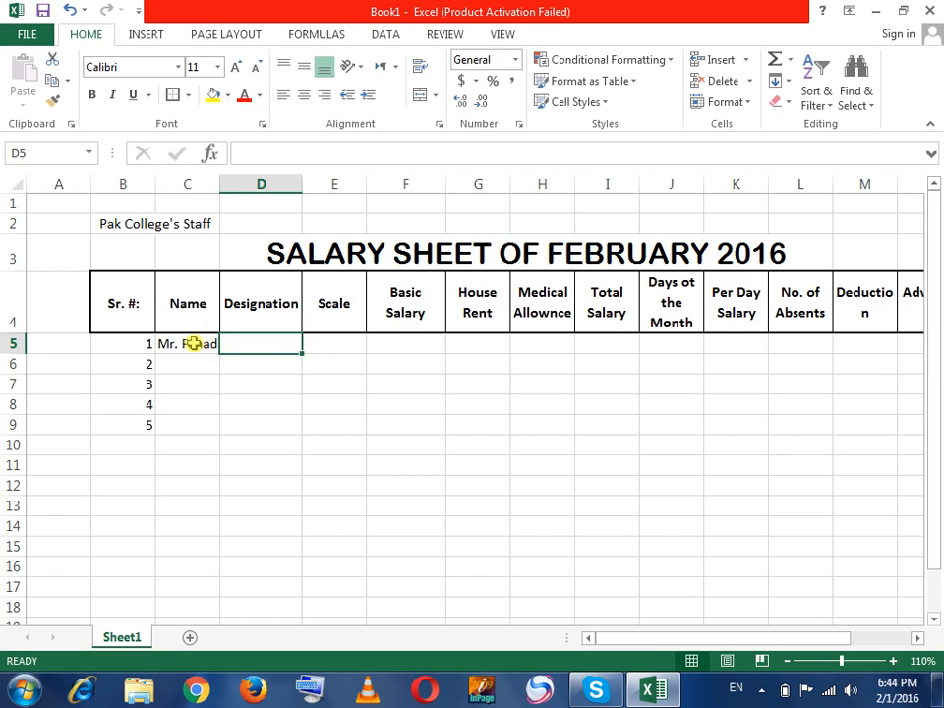
- Enter the names of the remaining four employees in C6:C9, each preceded by Mr
{"action": "key", "text": "Left"}
{"action": "key", "text": "Down"}
{"action": "type", "text": "Mr. Ali"}
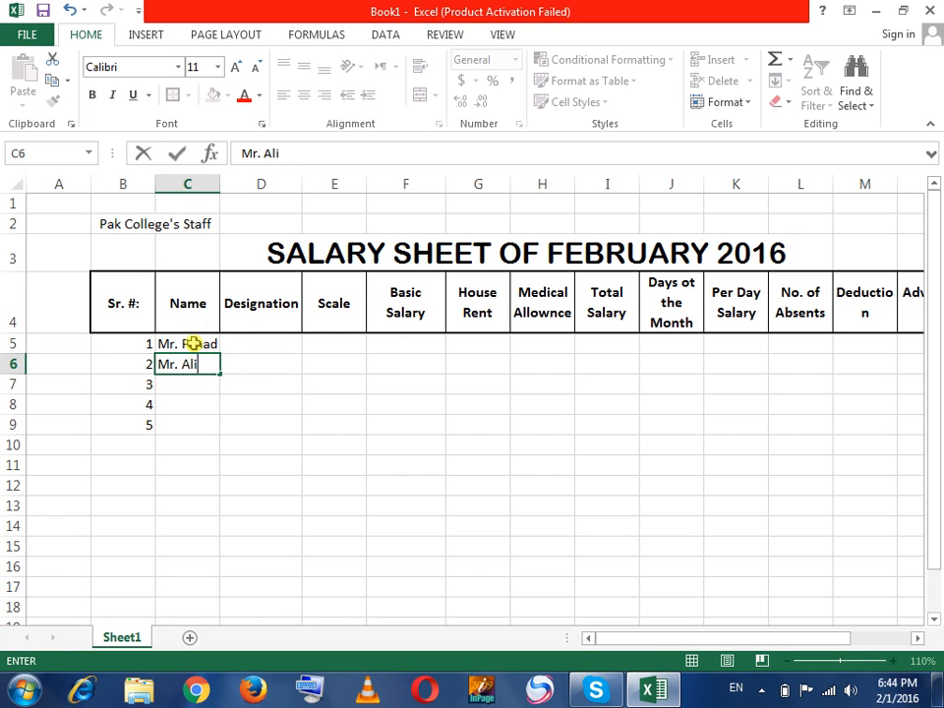
{"action": "key", "text": "Return"}
{"action": "type", "text": "Mr. S"}
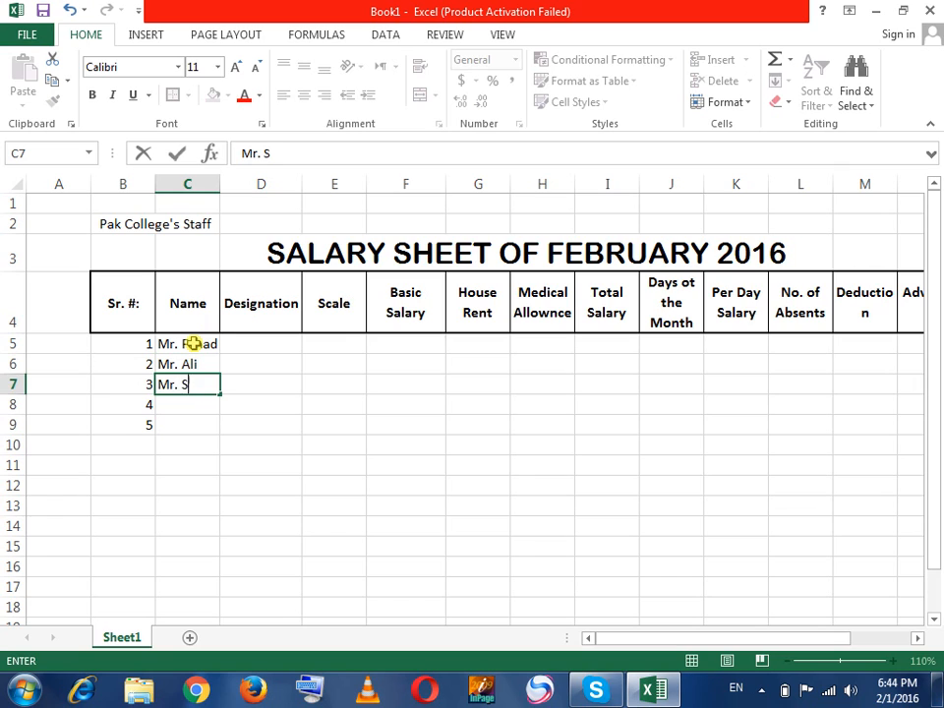
{"action": "type", "text": "uleman"}
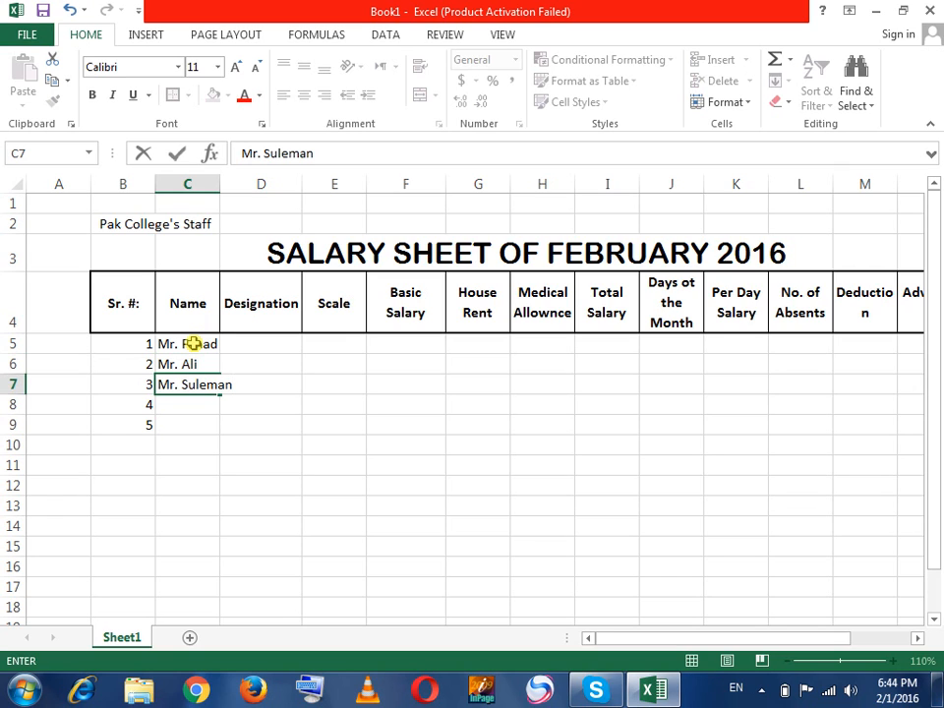
{"action": "key", "text": "Return"}
{"action": "type", "text": "Mr. Ali"}
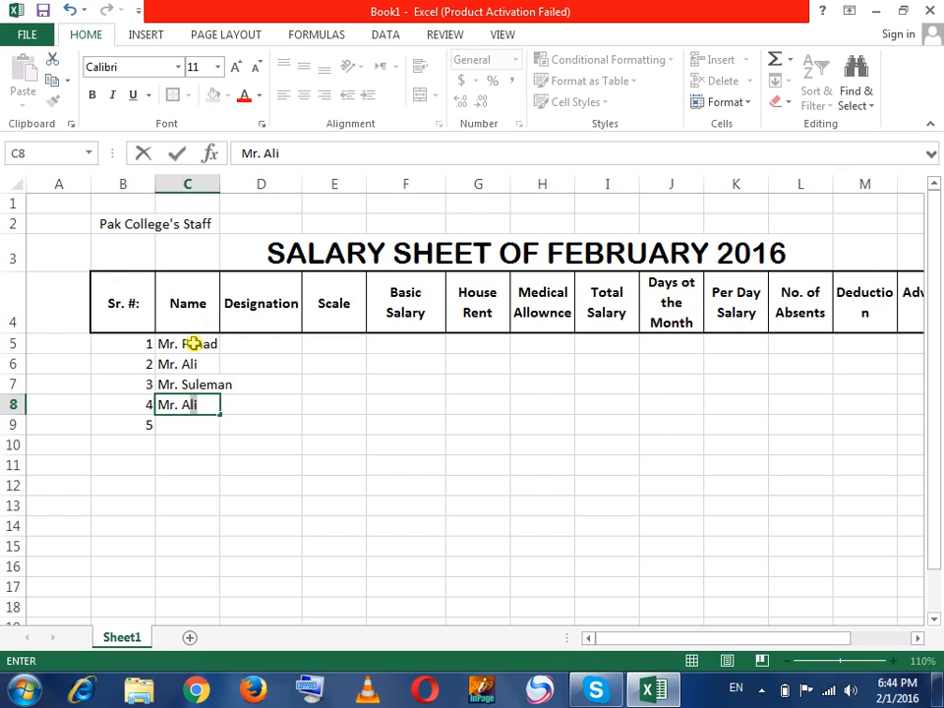
{"action": "key", "text": "BackSpace"}
{"action": "key", "text": "BackSpace"}
{"action": "type", "text": "hmad"}
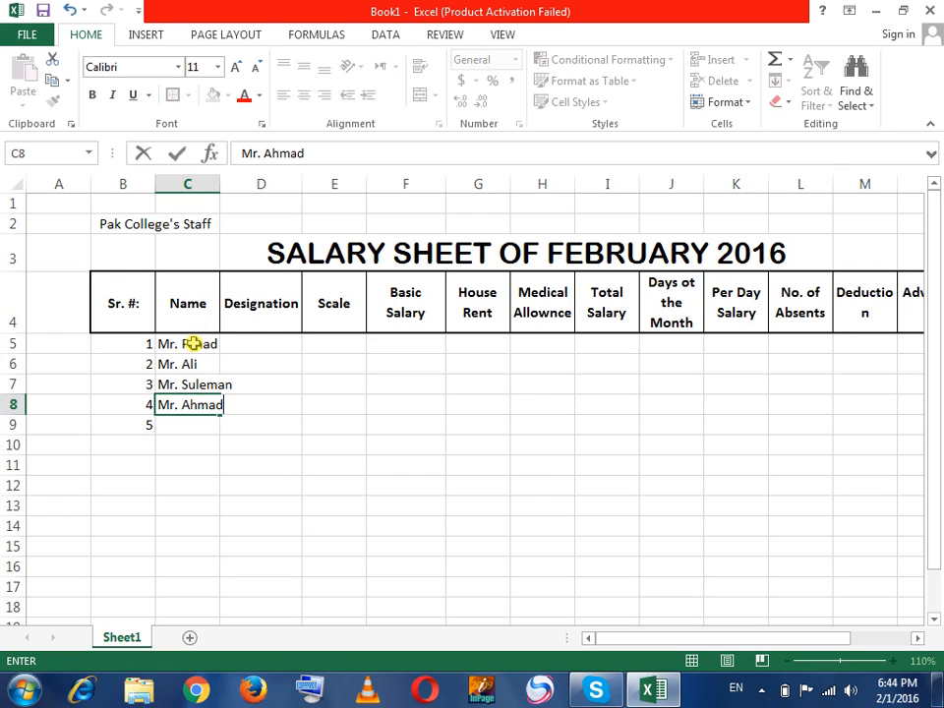
{"action": "key", "text": "Return"}
{"action": "type", "text": "Mr. A"}
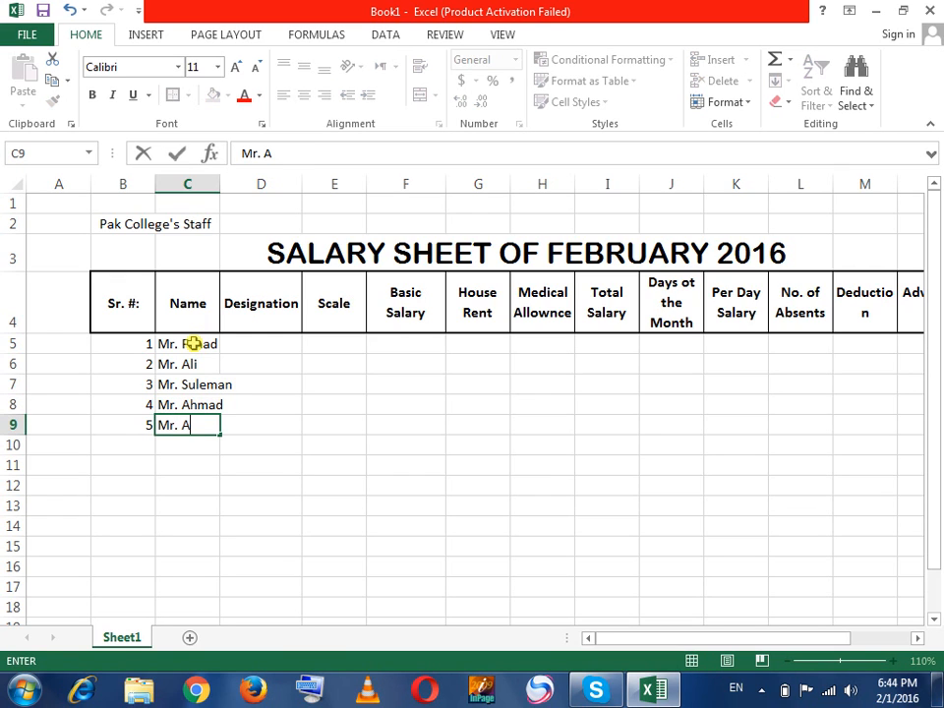
{"action": "type", "text": "mir"}
- AutoFit the width of the Name column to its longest entry
{"action": "left_click", "coordinate": [207, 401]}
{"action": "left_click", "coordinate": [211, 386]}
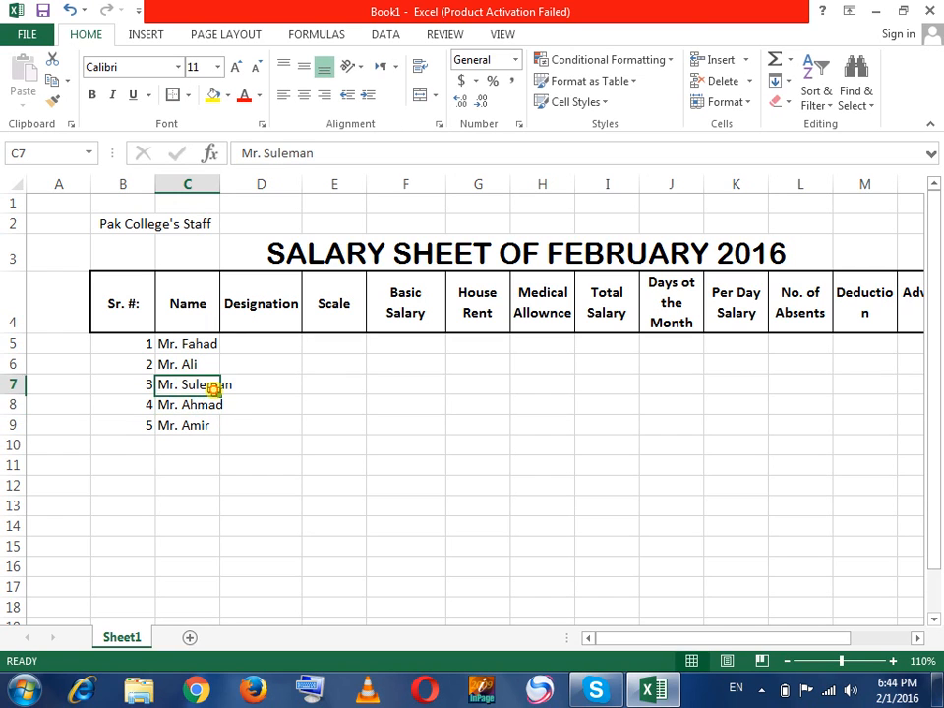
{"action": "double_click", "coordinate": [220, 187]}
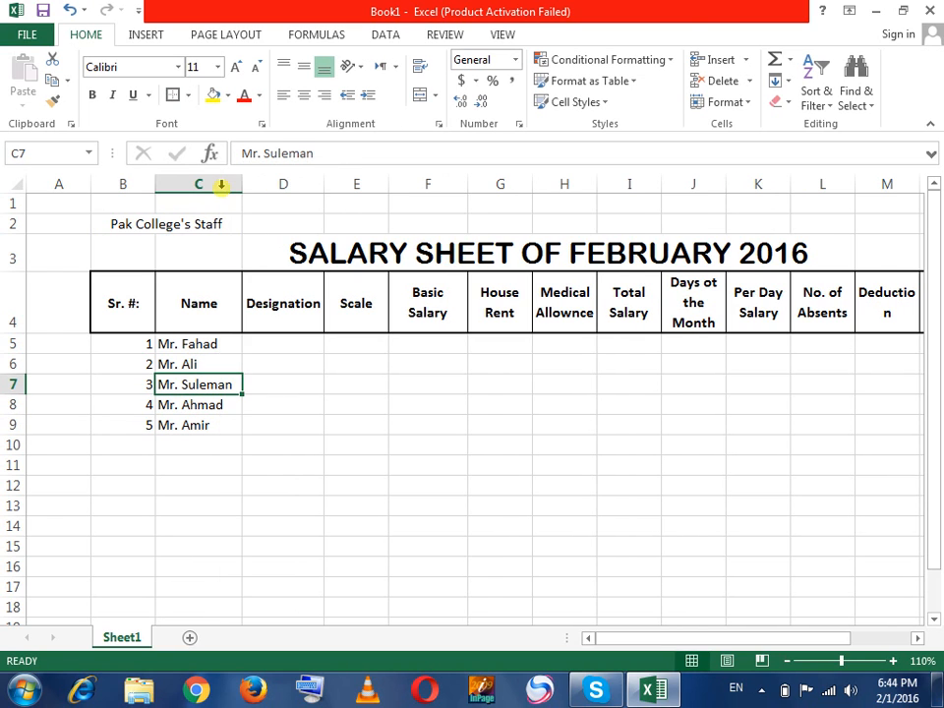
- Enter Administrator as the first employee's designation in D5
{"action": "left_click", "coordinate": [287, 380]}
{"action": "left_click", "coordinate": [281, 364]}
{"action": "left_click", "coordinate": [279, 344]}
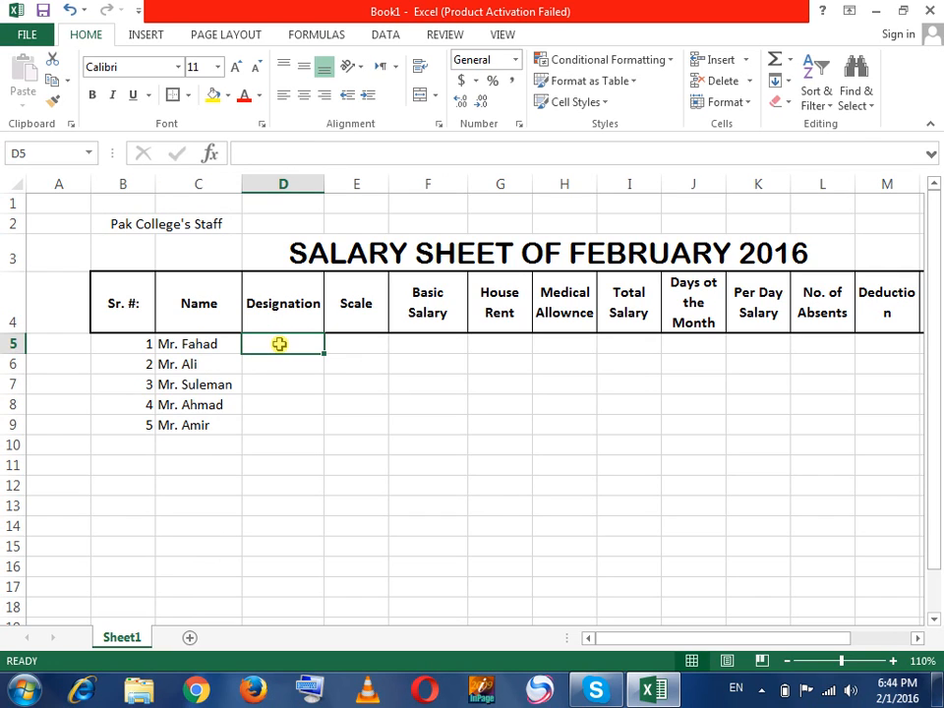
{"action": "type", "text": "Administrator"}
{"action": "key", "text": "Tab"}
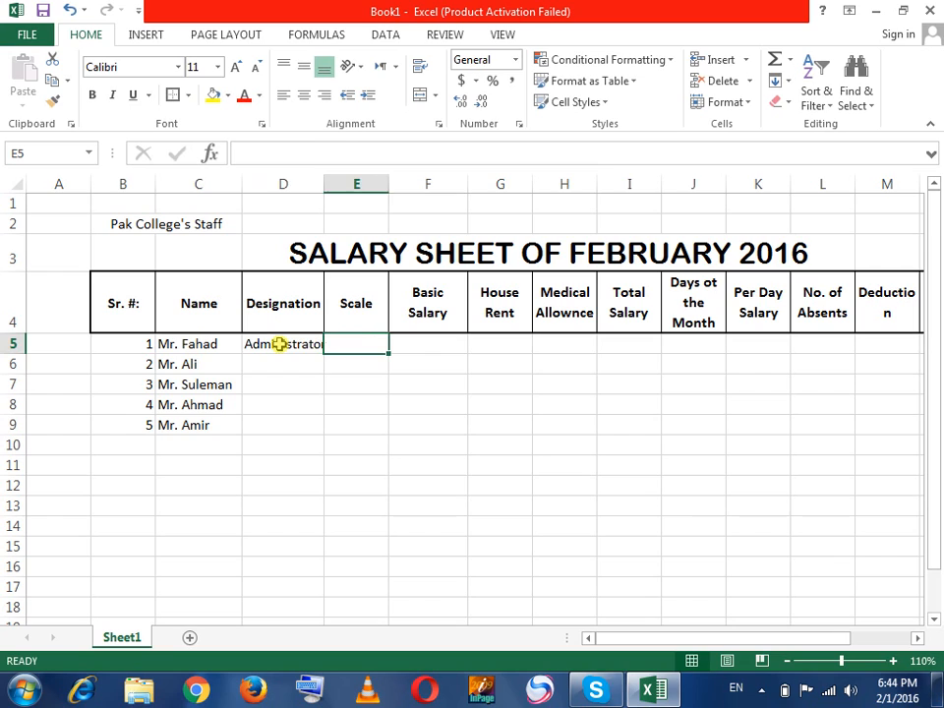
{"action": "key", "text": "Return"}
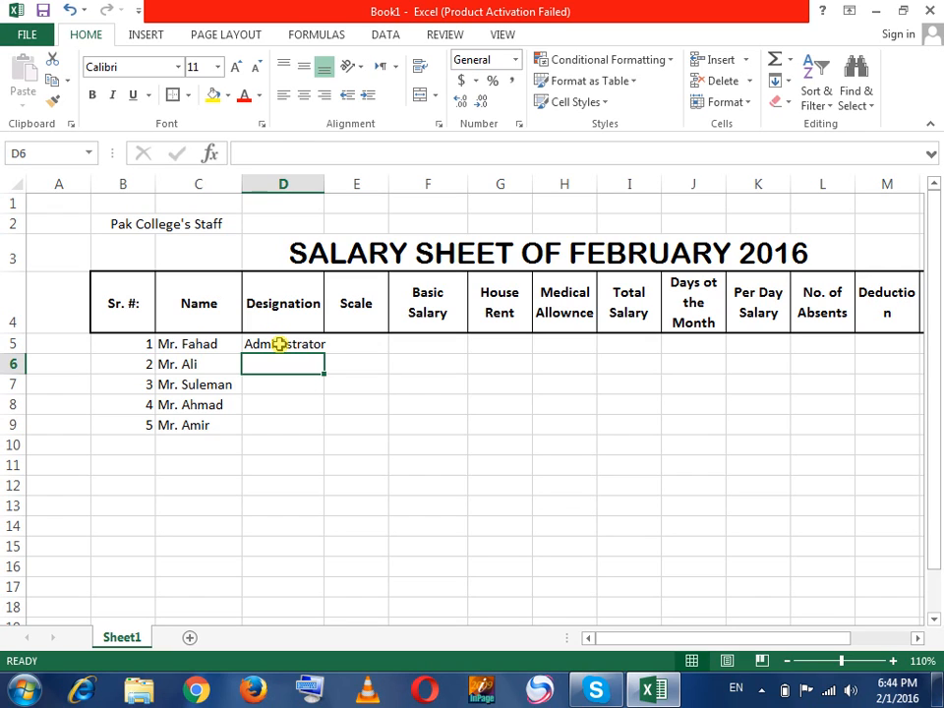
- Enter the designations Manager in D6 and Accountant in D7
{"action": "type", "text": "mana"}
{"action": "key", "text": "BackSpace"}
{"action": "key", "text": "BackSpace"}
{"action": "key", "text": "BackSpace"}
{"action": "key", "text": "BackSpace"}
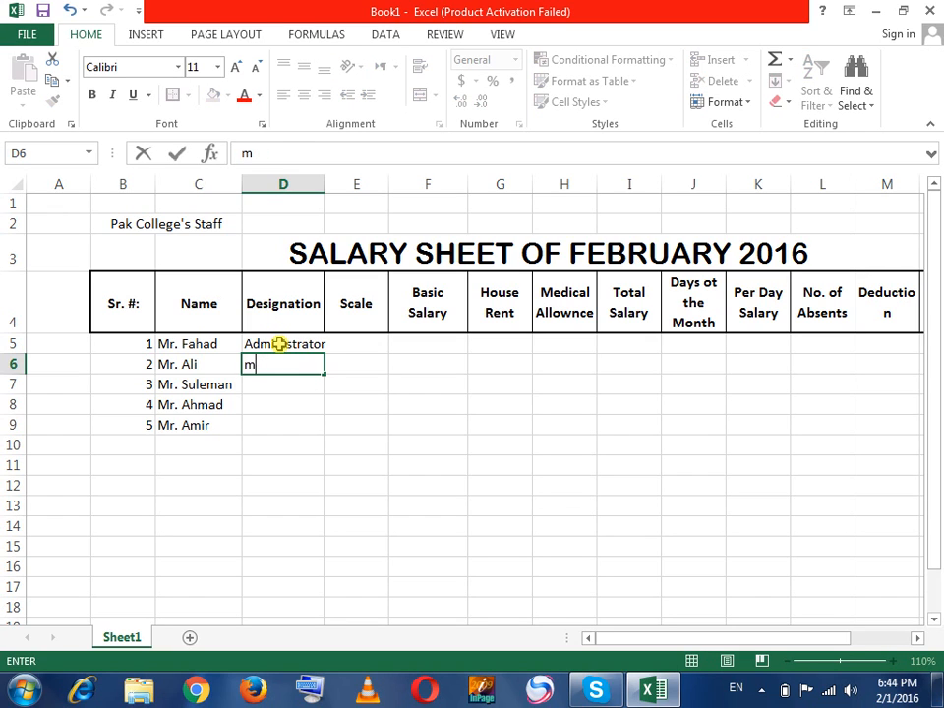
{"action": "type", "text": "Manager"}
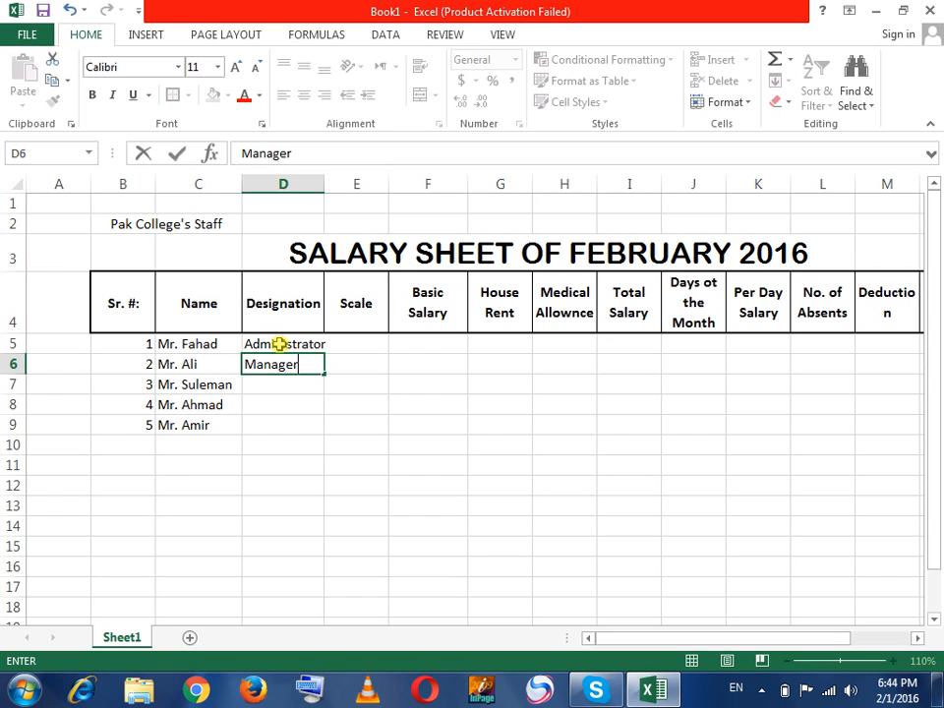
{"action": "key", "text": "Tab"}
{"action": "key", "text": "Left"}
{"action": "key", "text": "Down"}
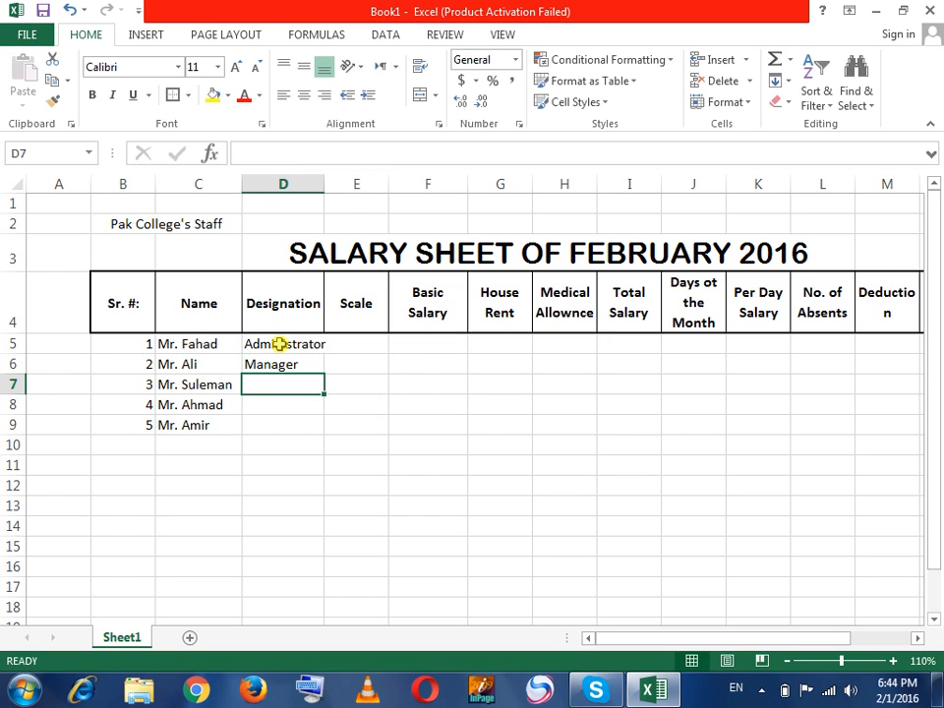
{"action": "type", "text": "A"}
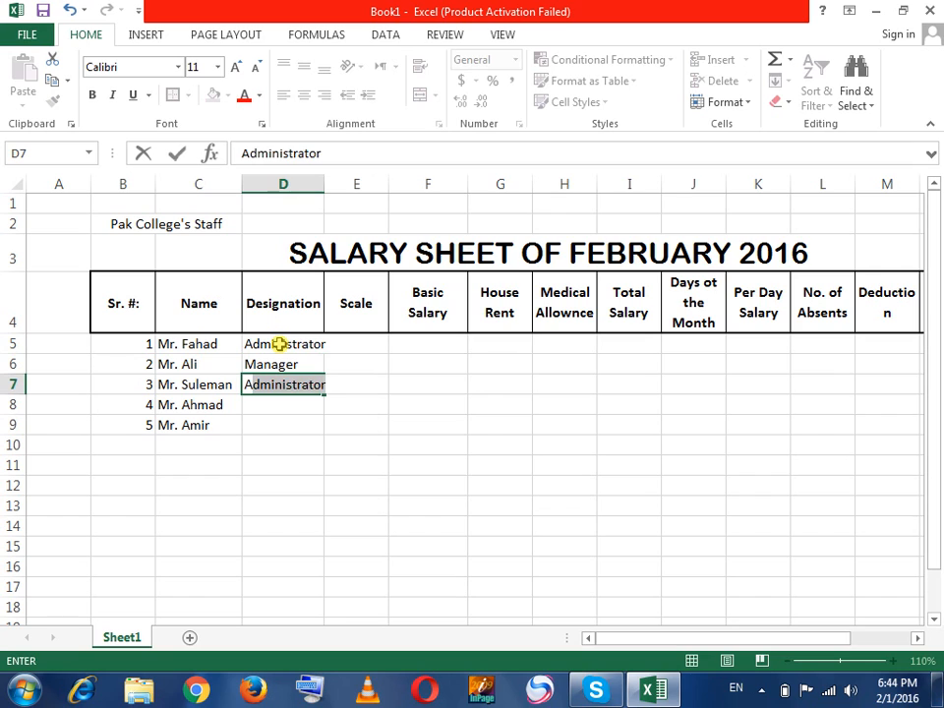
{"action": "type", "text": "ccountant"}
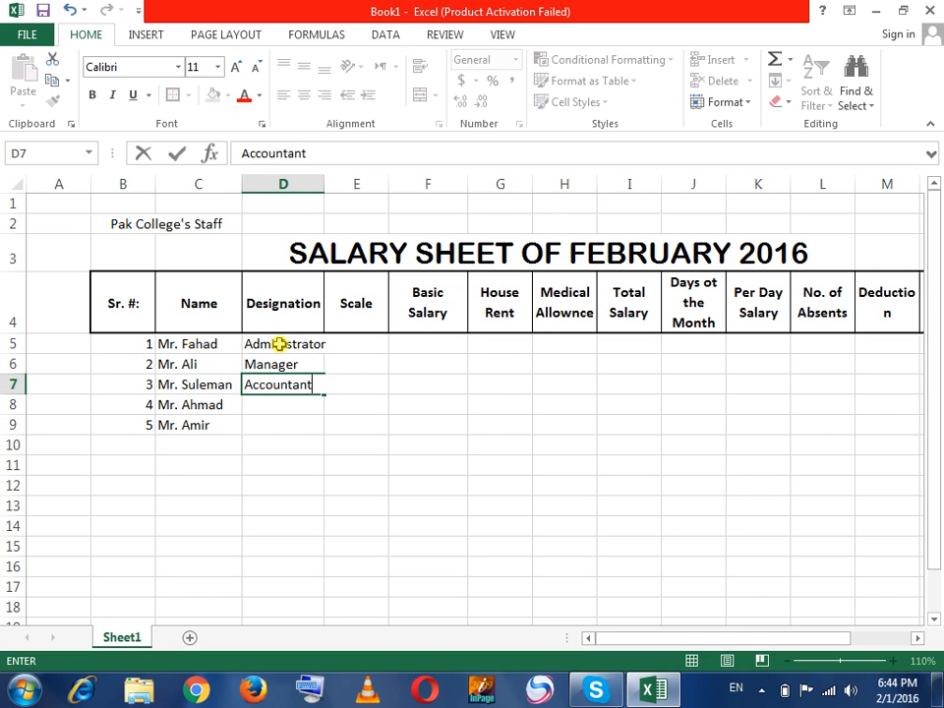
{"action": "key", "text": "Return"}
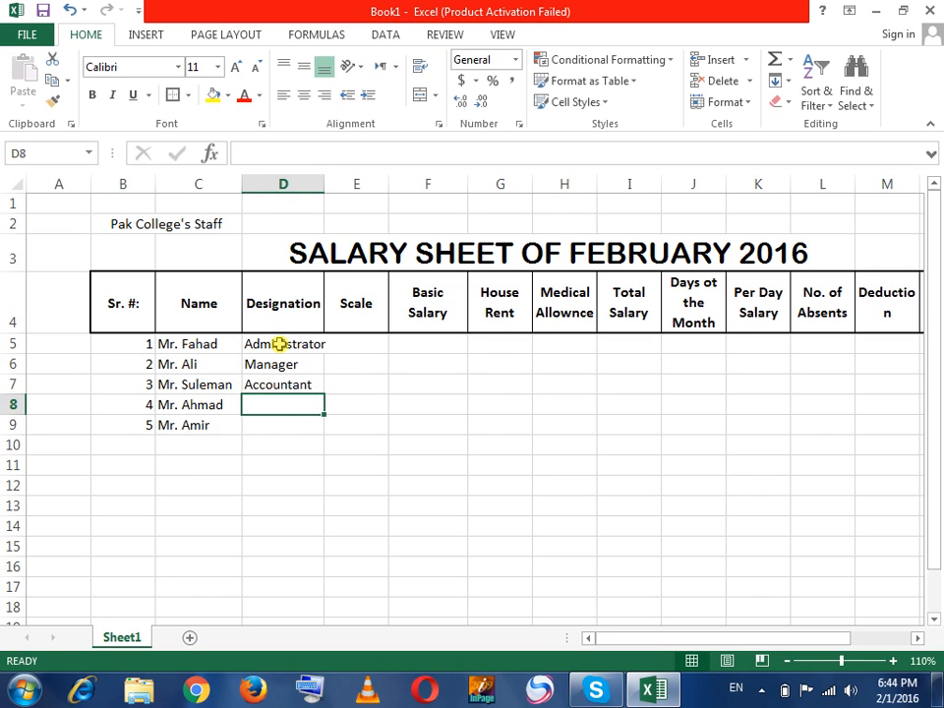
- Enter the designation Computer Operator in D8, with a line break between the two words
{"action": "type", "text": "C"}
{"action": "key", "text": "BackSpace"}
{"action": "type", "text": "Com"}
{"action": "type", "text": "p"}
{"action": "key", "text": "BackSpace"}
{"action": "type", "text": "mputer "}
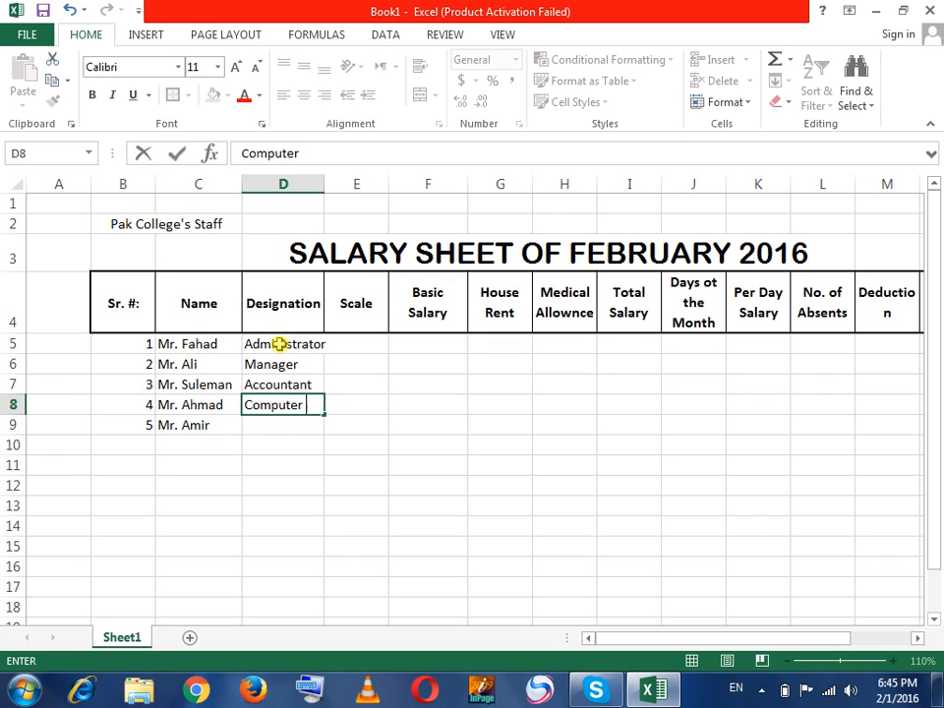
{"action": "type", "text": "O"}
{"action": "key", "text": "BackSpace"}
{"action": "key", "text": "alt+Return"}
{"action": "type", "text": "Opera"}
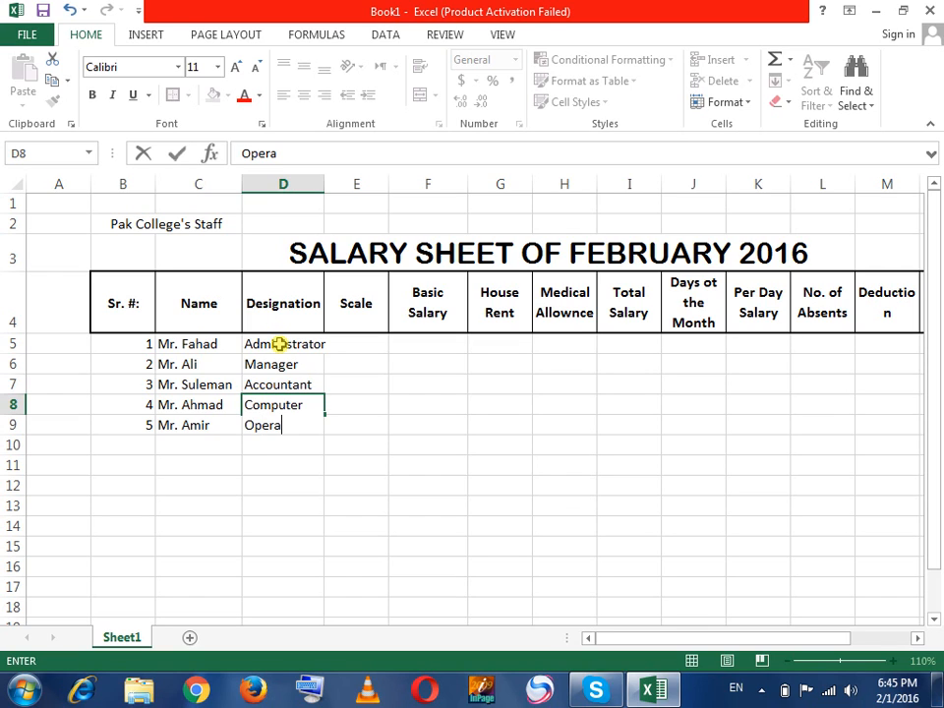
{"action": "type", "text": "tor"}
{"action": "key", "text": "Return"}
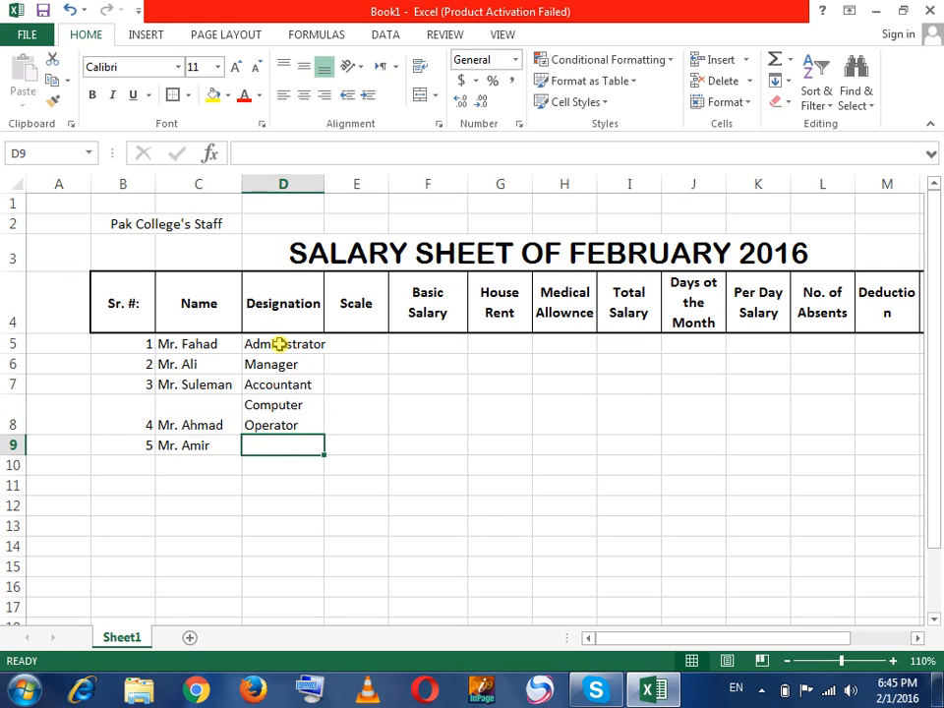
- Enter Office Boy as the fifth employee's designation in D9
{"action": "key", "text": "Left"}
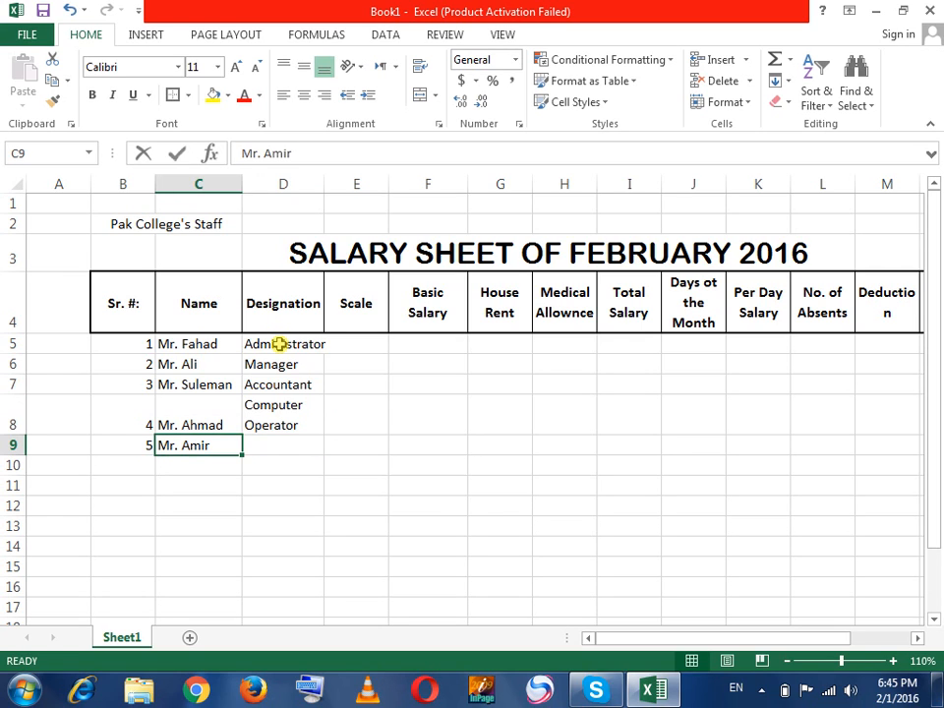
{"action": "type", "text": "o"}
{"action": "key", "text": "Escape"}
{"action": "key", "text": "Right"}
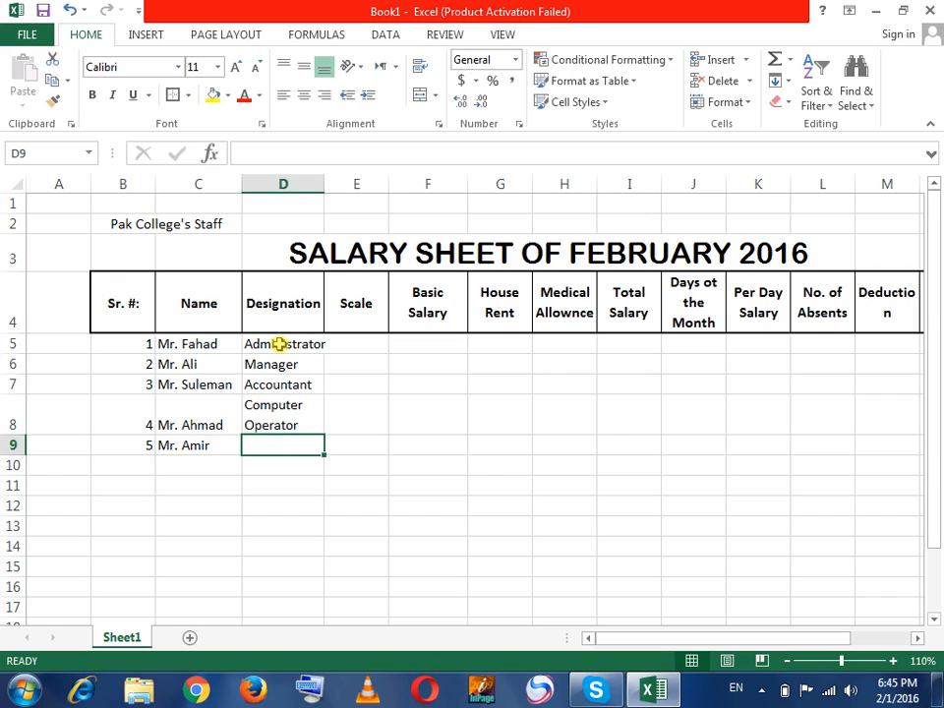
{"action": "key", "text": "Up"}
{"action": "type", "text": "o`"}
{"action": "key", "text": "BackSpace"}
{"action": "key", "text": "Escape"}
{"action": "key", "text": "Down"}
{"action": "type", "text": "Offi"}
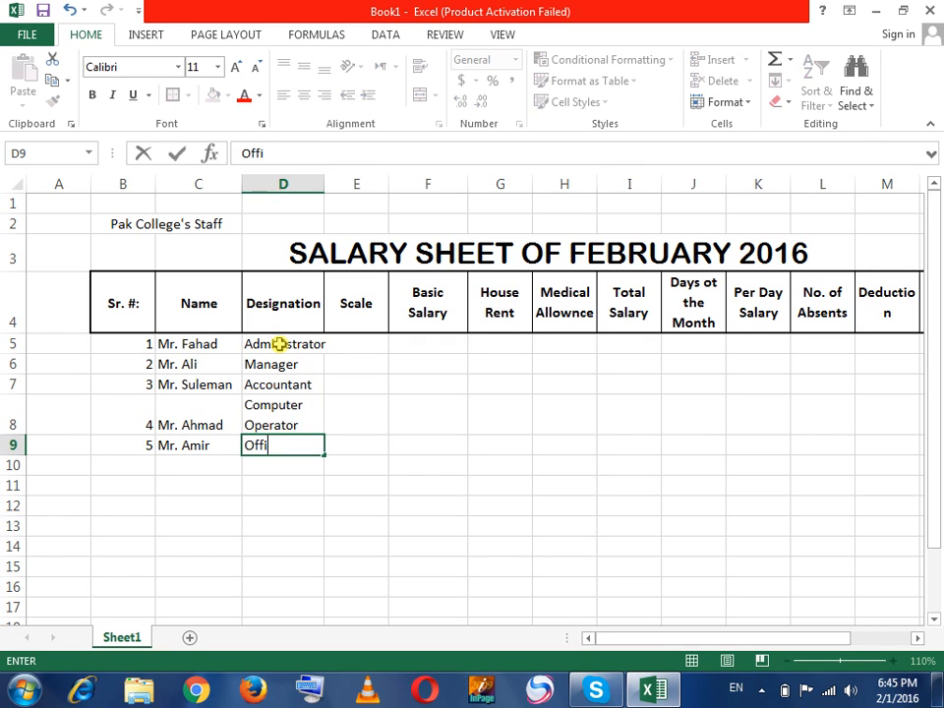
{"action": "type", "text": "ce Boy"}
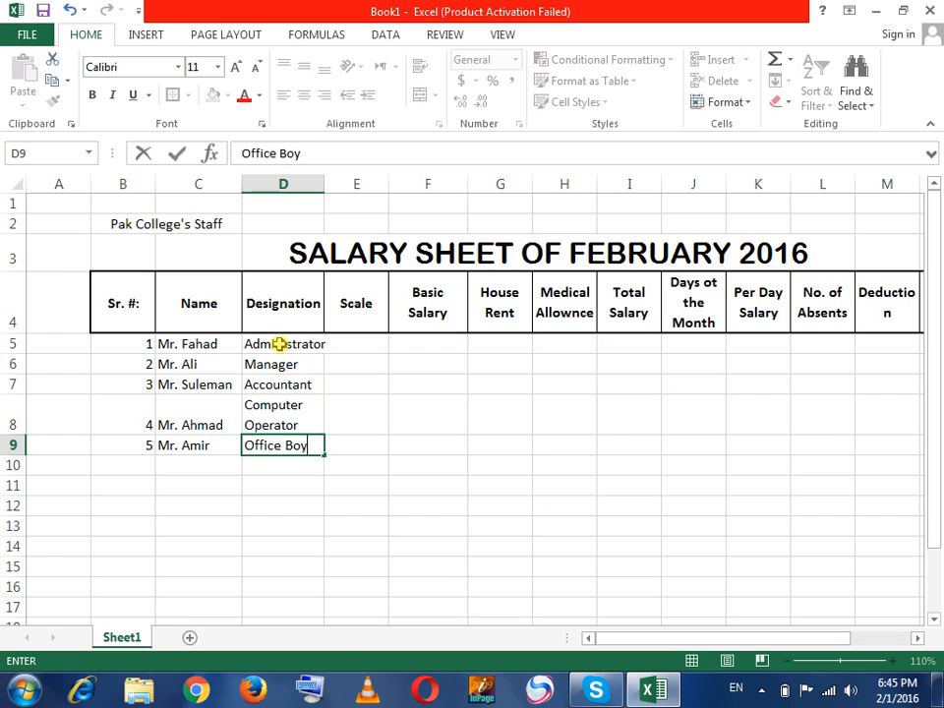
{"action": "key", "text": "ctrl+Return"}
{"action": "key", "text": "Tab"}
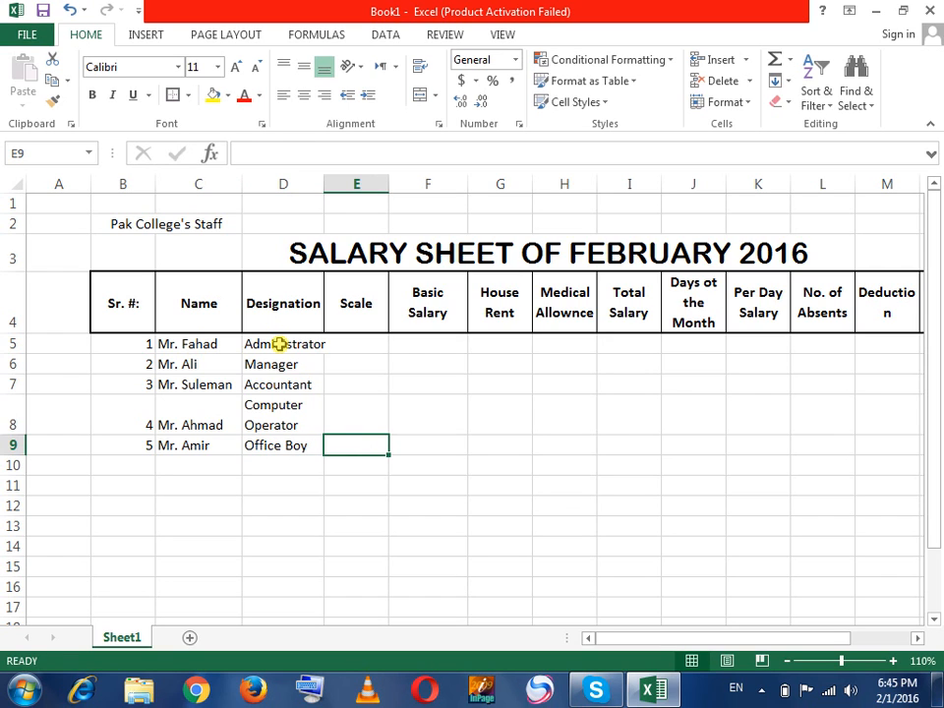
- AutoFit the width of the Designation column so that its longest entry fits
{"action": "double_click", "coordinate": [324, 189]}
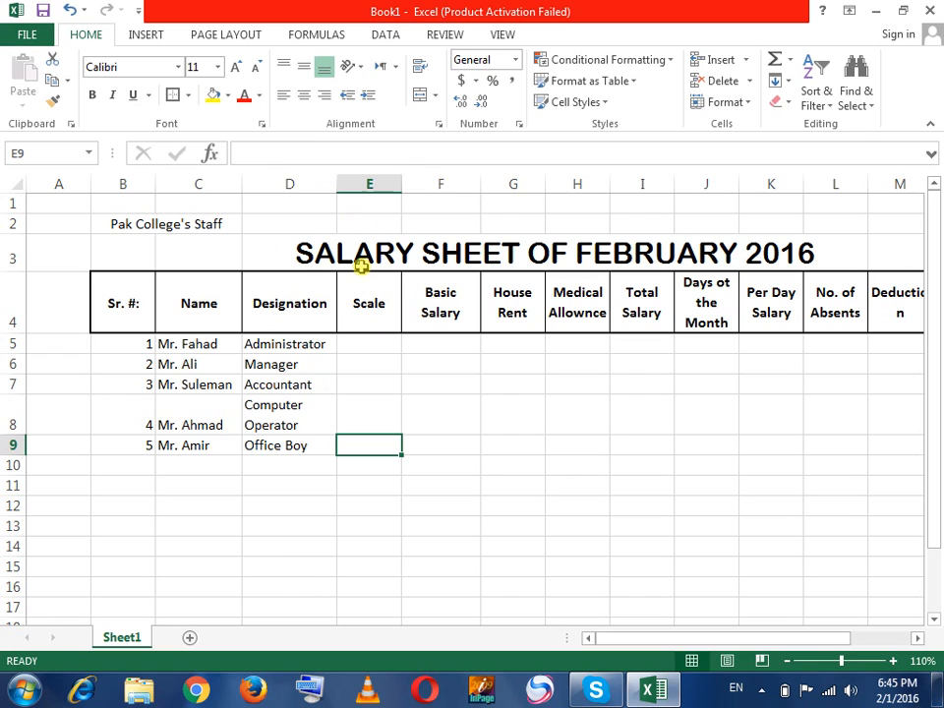
{"action": "left_click", "coordinate": [360, 343]}
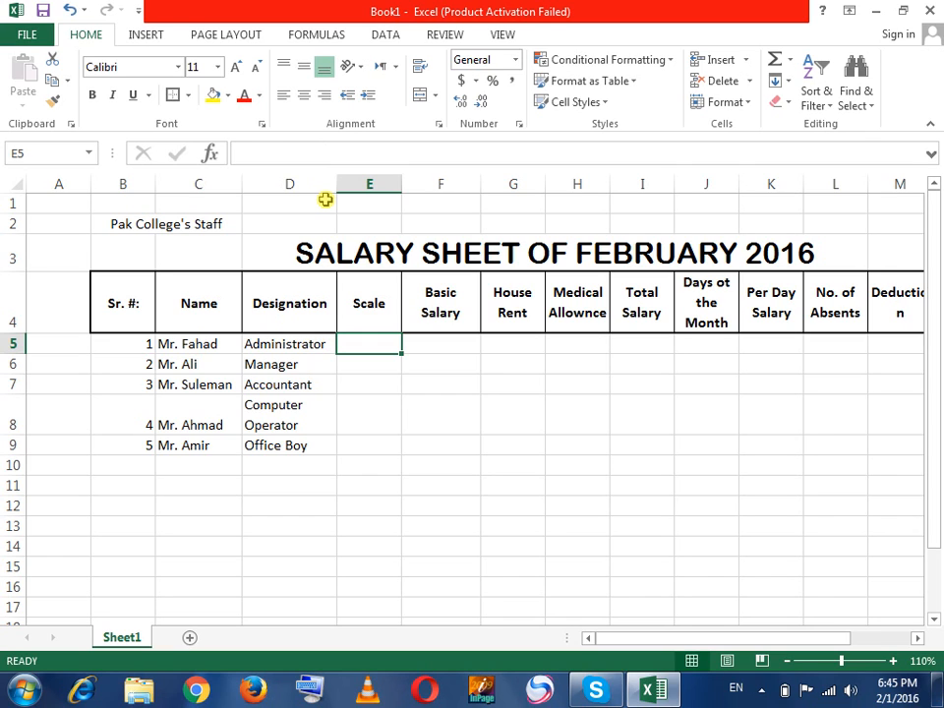
{"action": "left_click_drag", "start_coordinate": [336, 186], "coordinate": [318, 199]}
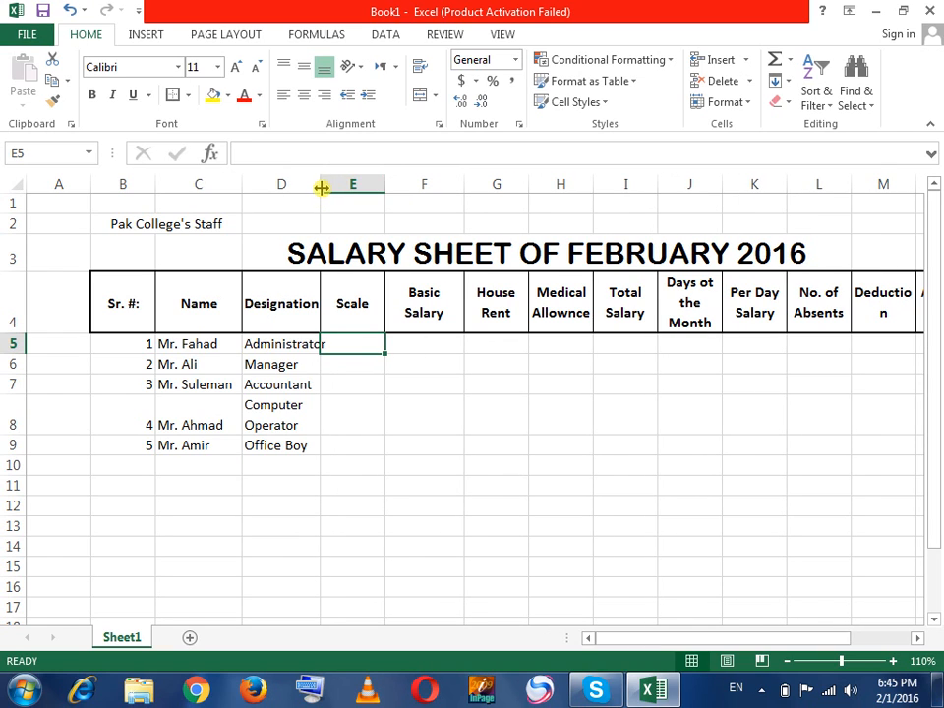
{"action": "double_click", "coordinate": [321, 186]}
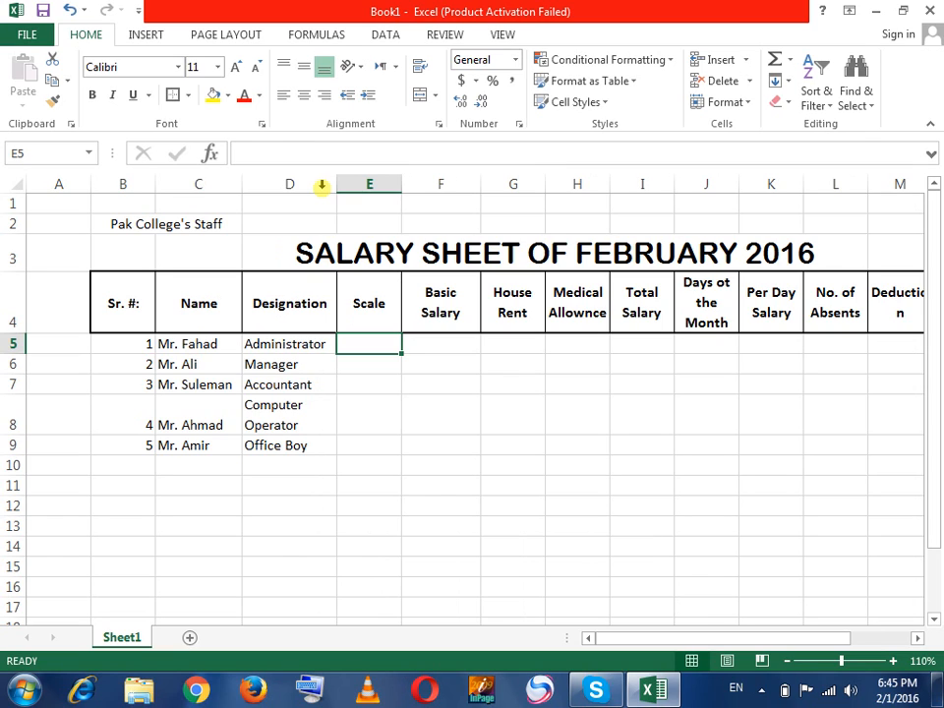
- Enter the employees' scales 11, 12, 13, 14 and 15 in E5:E9
{"action": "left_click", "coordinate": [410, 348]}
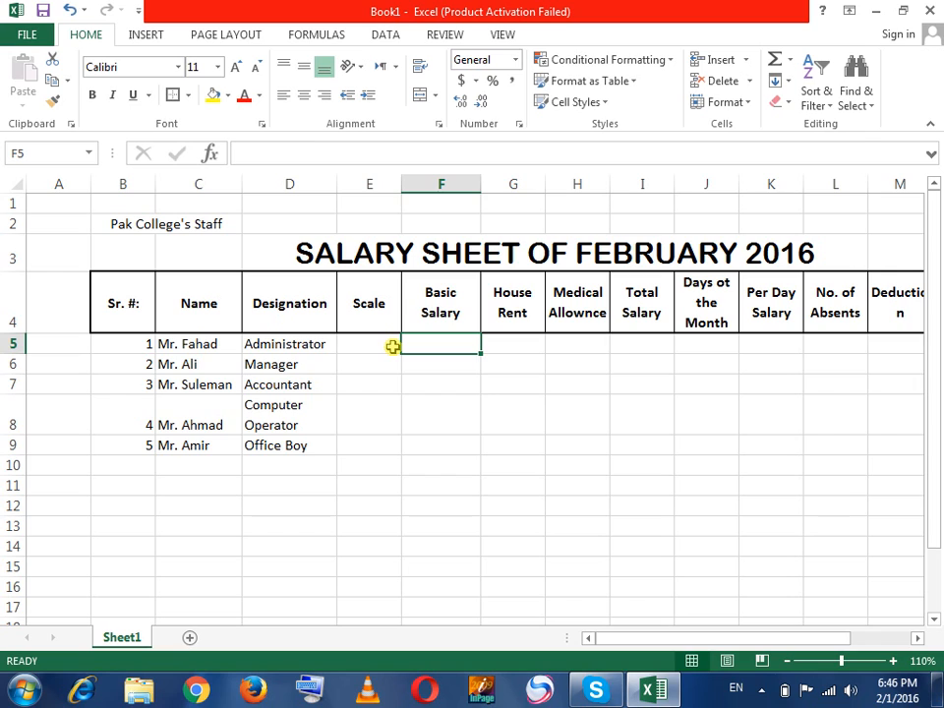
{"action": "left_click", "coordinate": [359, 341]}
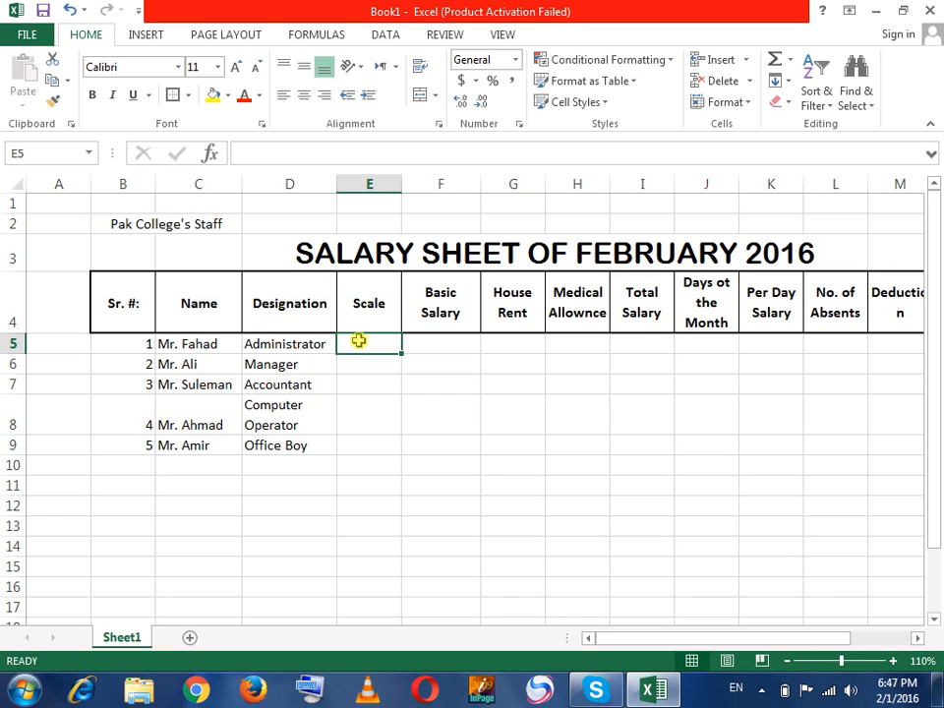
{"action": "type", "text": "11"}
{"action": "key", "text": "Return"}
{"action": "type", "text": "12"}
{"action": "key", "text": "Return"}
{"action": "type", "text": "13"}
{"action": "key", "text": "Return"}
{"action": "type", "text": "14"}
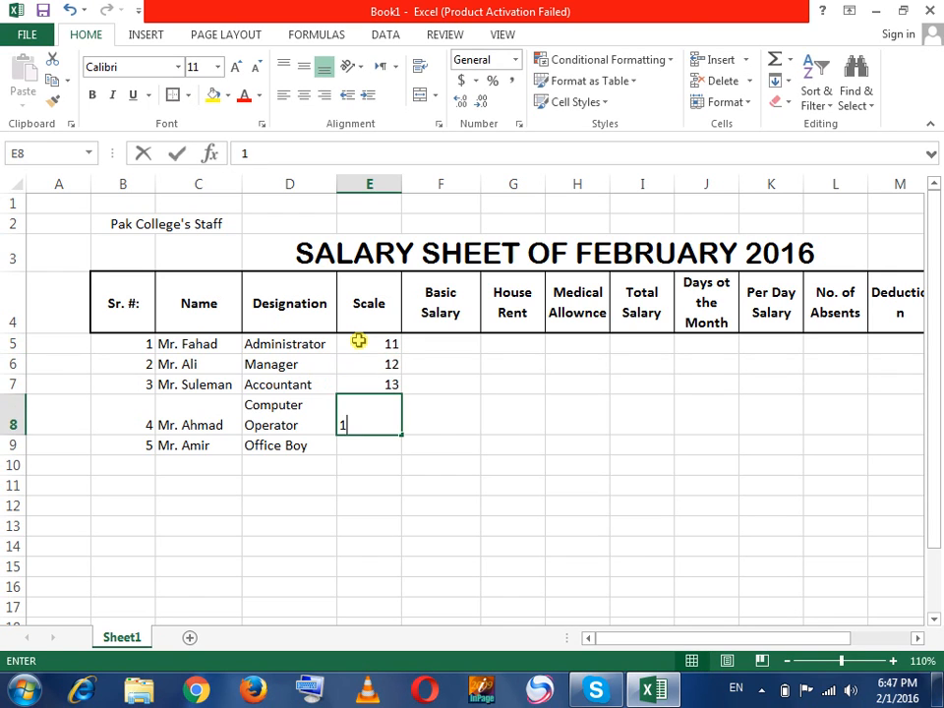
{"action": "key", "text": "Return"}
{"action": "type", "text": "15"}
{"action": "key", "text": "Return"}
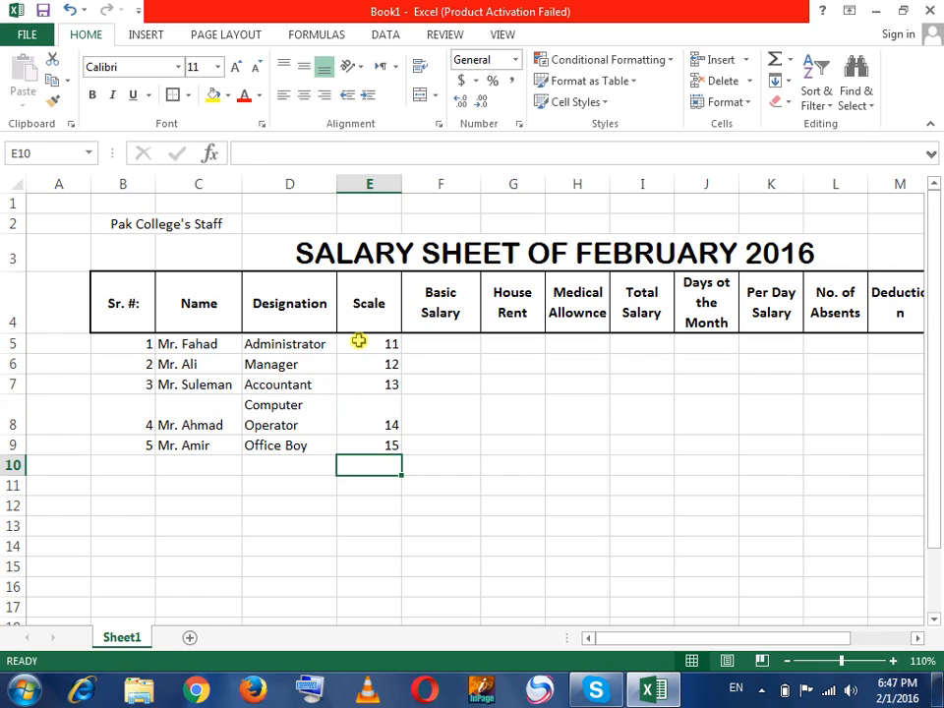
- Clear the scale values from E5:E9
{"action": "key", "text": "Up"}
{"action": "key", "text": "Up"}
{"action": "key", "text": "Up"}
{"action": "key", "text": "Up"}
{"action": "key", "text": "Up"}
{"action": "key", "text": "Right"}
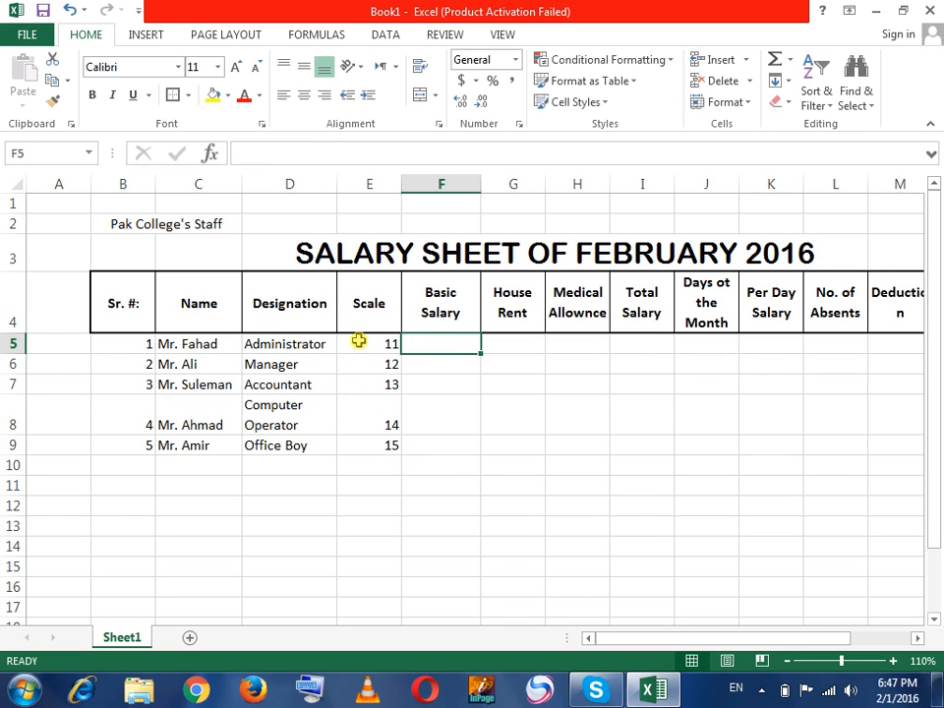
{"action": "key", "text": "Left"}
{"action": "key", "text": "shift+Down"}
{"action": "key", "text": "shift+Down"}
{"action": "key", "text": "shift+Down"}
{"action": "key", "text": "shift+Down"}
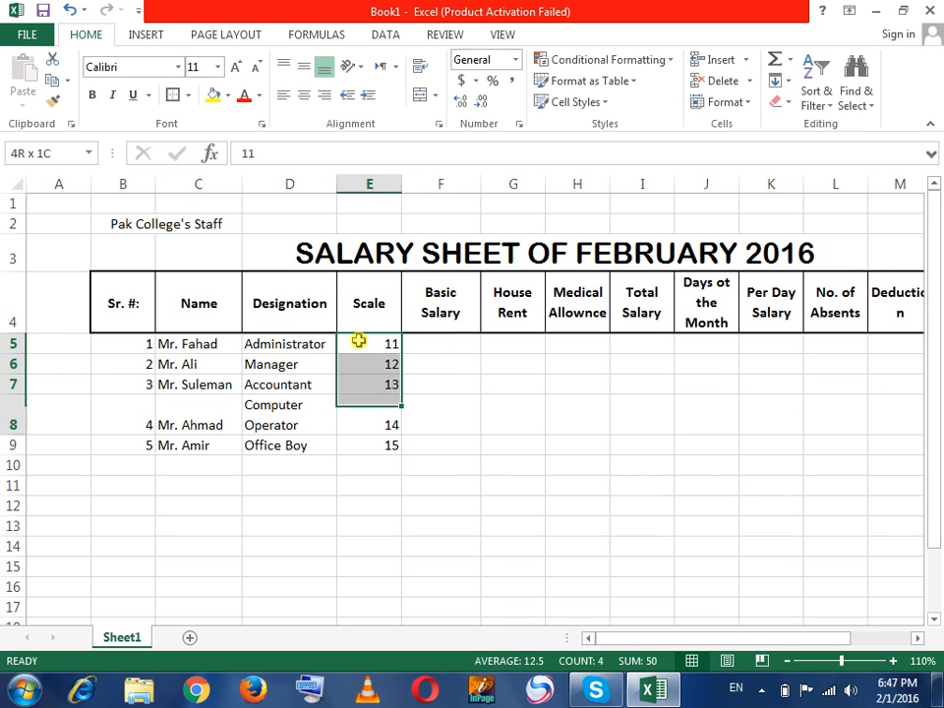
{"action": "key", "text": "Delete"}
- Enter the employees' scales in descending order in E5:E9: 15, 14, 13, 12 and 11
{"action": "key", "text": "Up"}
{"action": "key", "text": "Down"}
{"action": "type", "text": "15"}
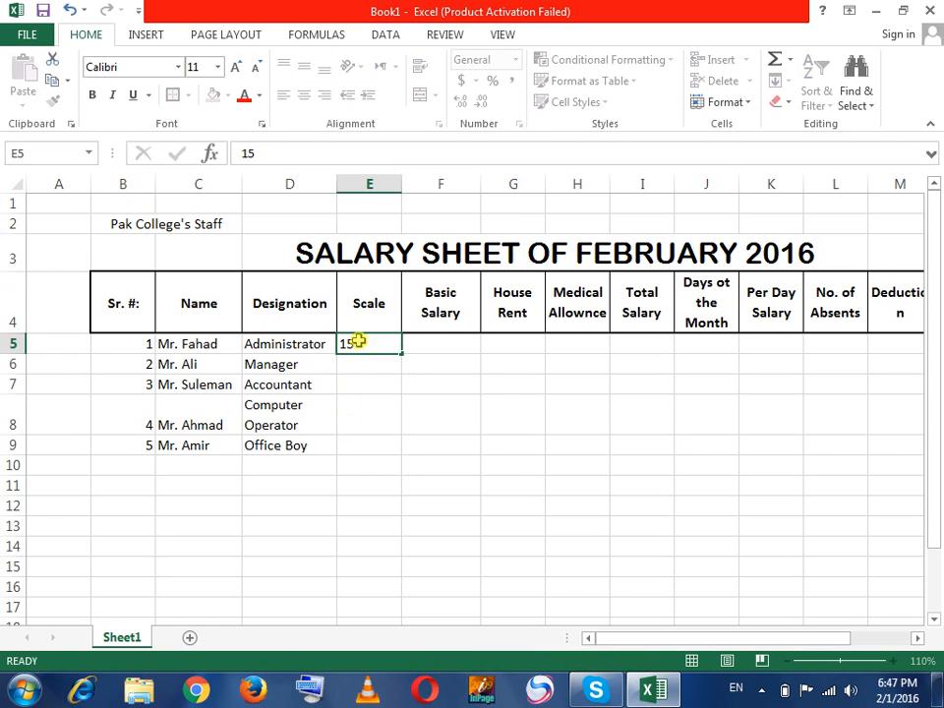
{"action": "key", "text": "Up"}
{"action": "key", "text": "Down"}
{"action": "key", "text": "Down"}
{"action": "type", "text": "14"}
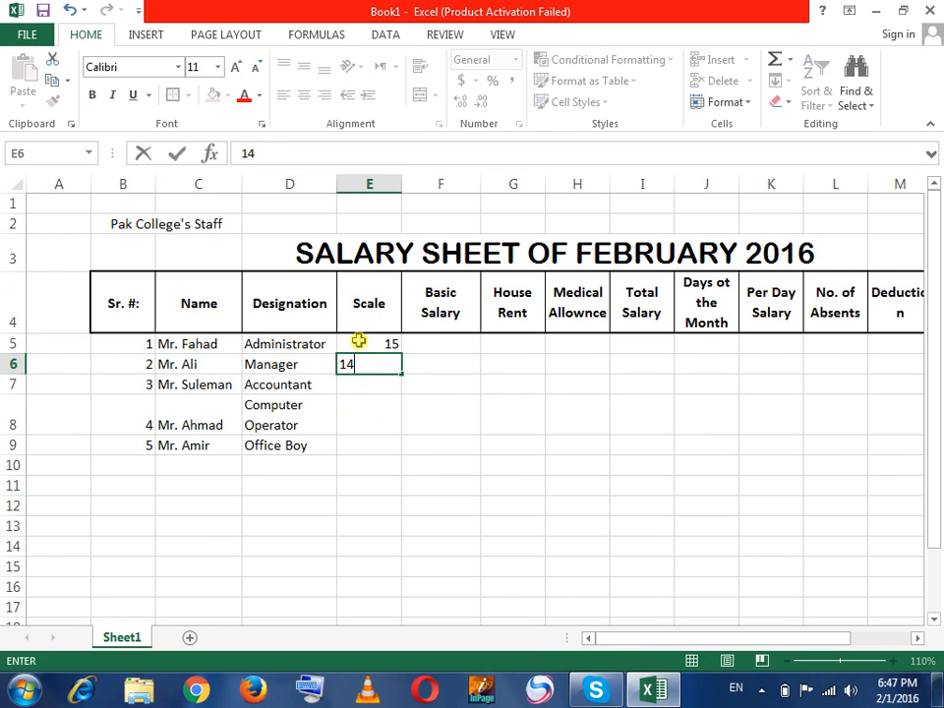
{"action": "key", "text": "Return"}
{"action": "type", "text": "13"}
{"action": "key", "text": "Return"}
{"action": "type", "text": "12"}
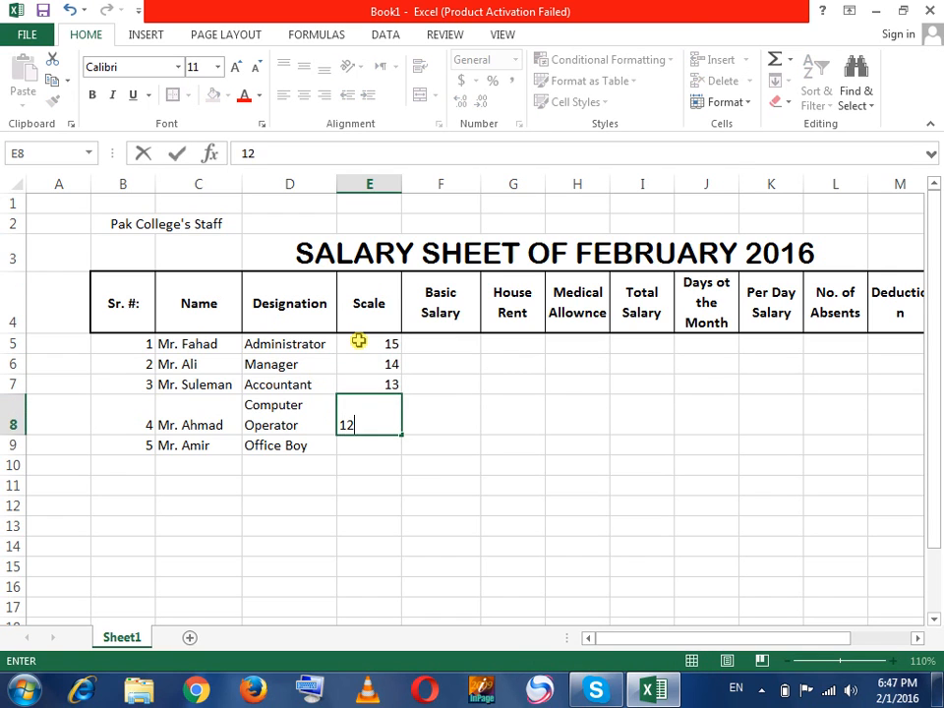
{"action": "key", "text": "Return"}
{"action": "type", "text": "11"}
{"action": "key", "text": "Tab"}
- Start an IF formula in F5 under Basic Salary that tests E5=11 and returns "12000" when true
{"action": "key", "text": "Up"}
{"action": "key", "text": "Up"}
{"action": "key", "text": "Up"}
{"action": "key", "text": "Up"}
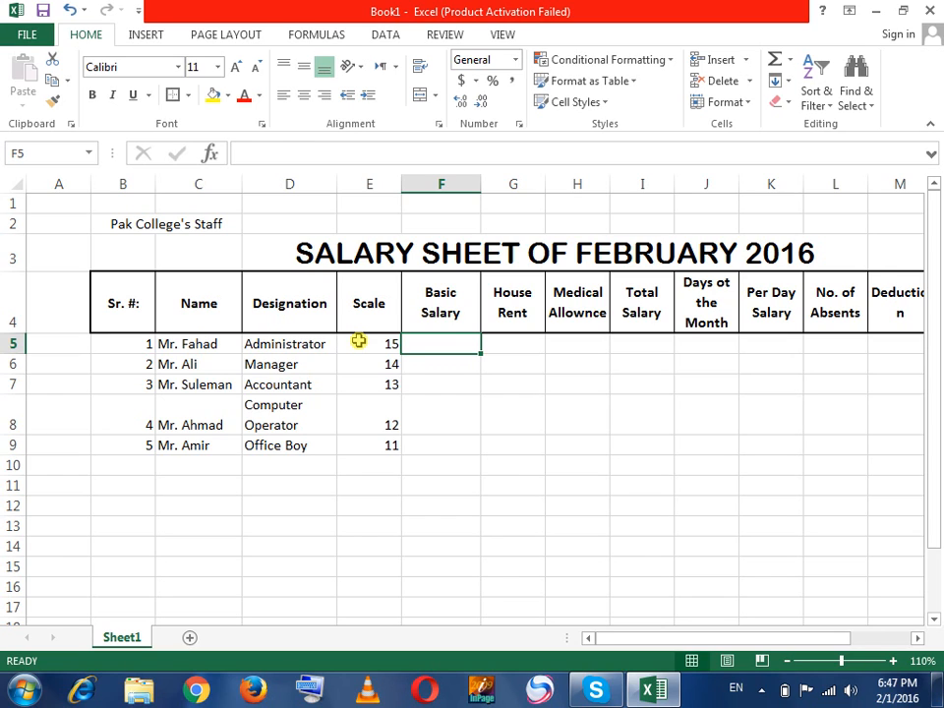
{"action": "type", "text": "="}
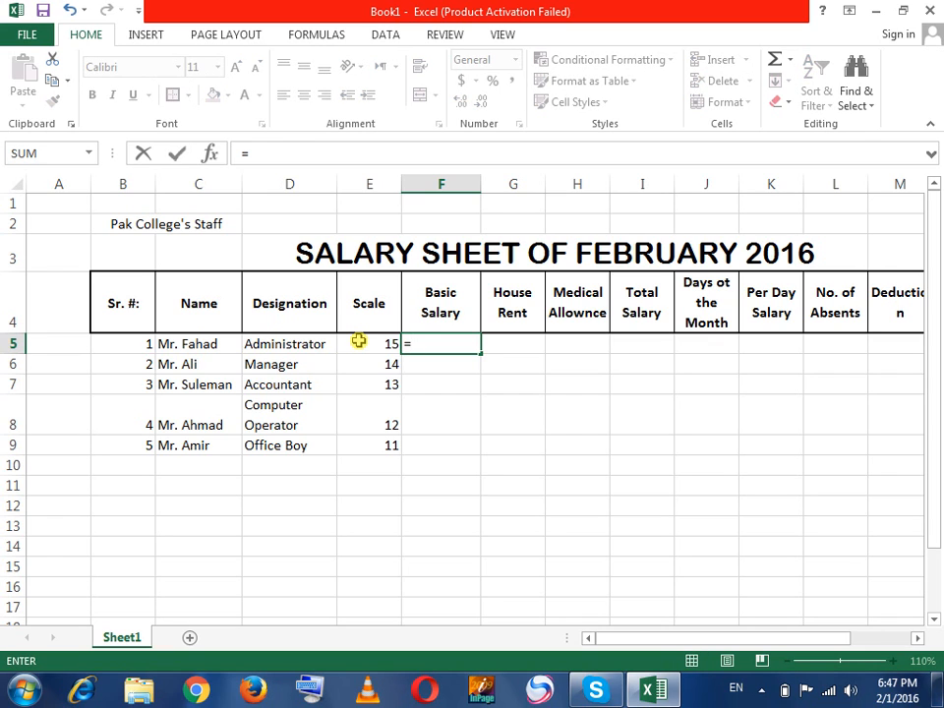
{"action": "type", "text": "if"}
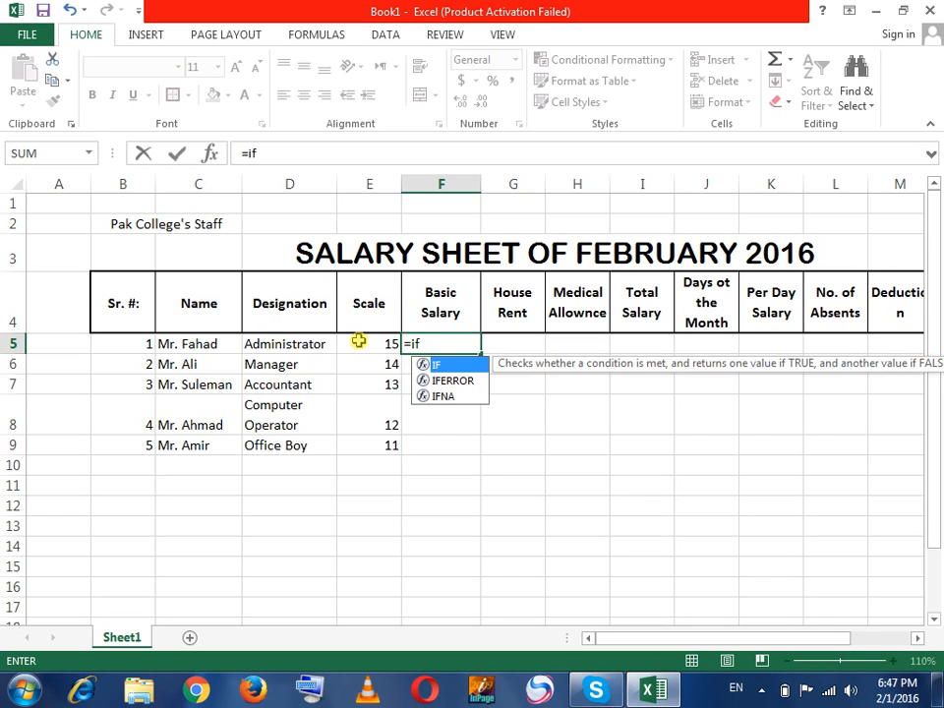
{"action": "type", "text": "("}
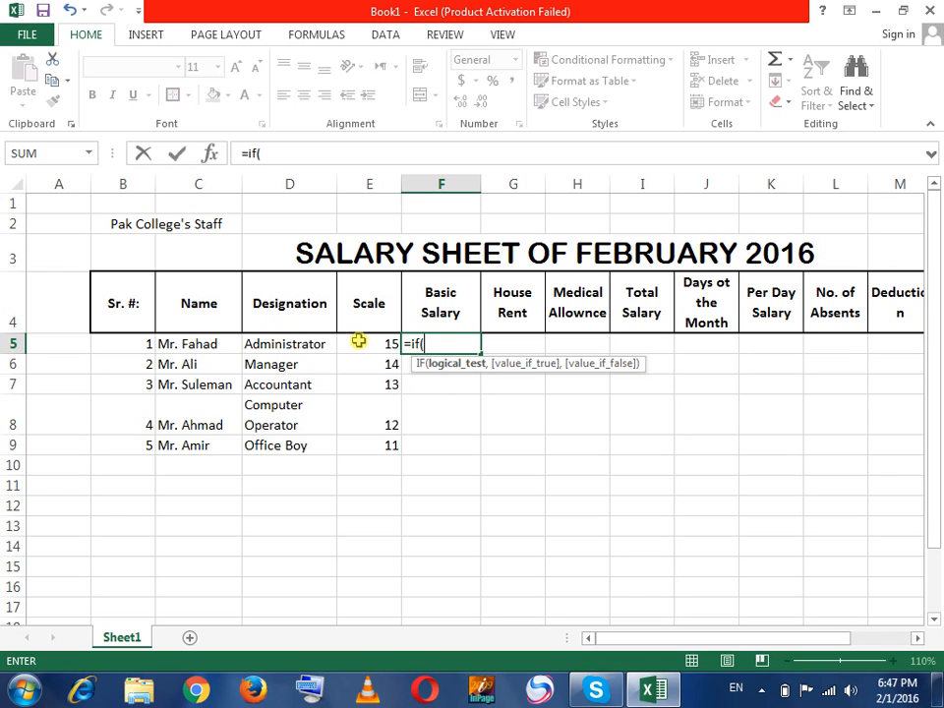
{"action": "left_click", "coordinate": [358, 341]}
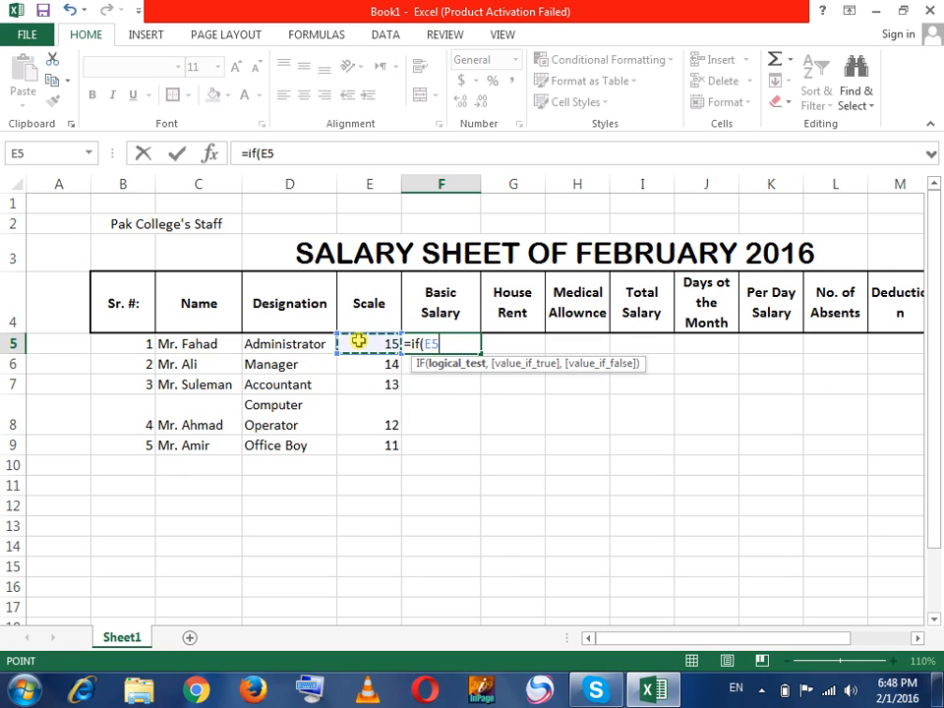
{"action": "type", "text": "="}
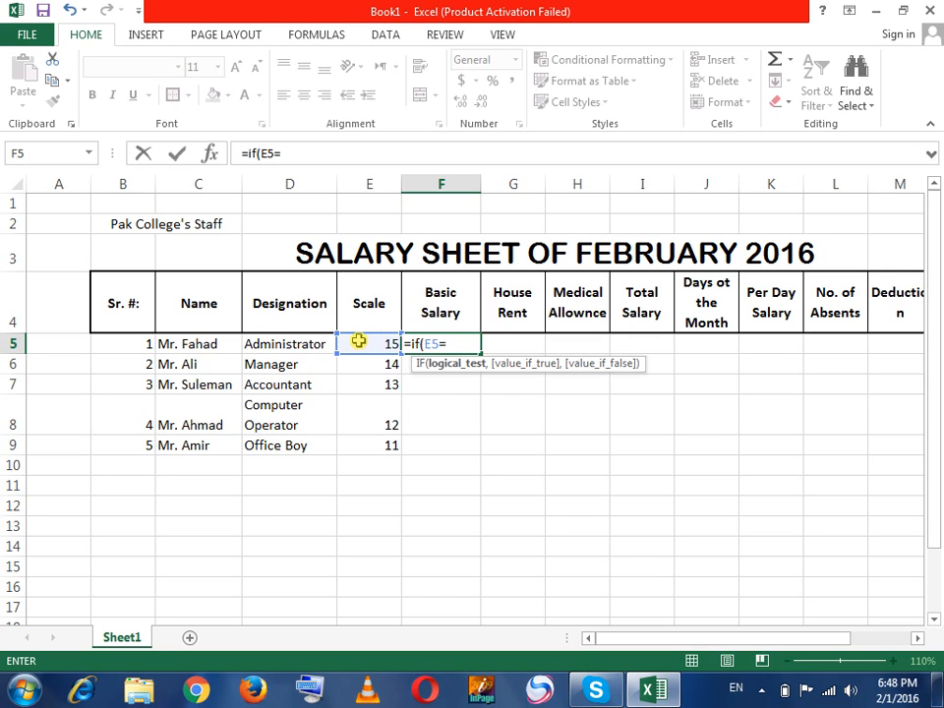
{"action": "type", "text": "11"}
{"action": "type", "text": ","}
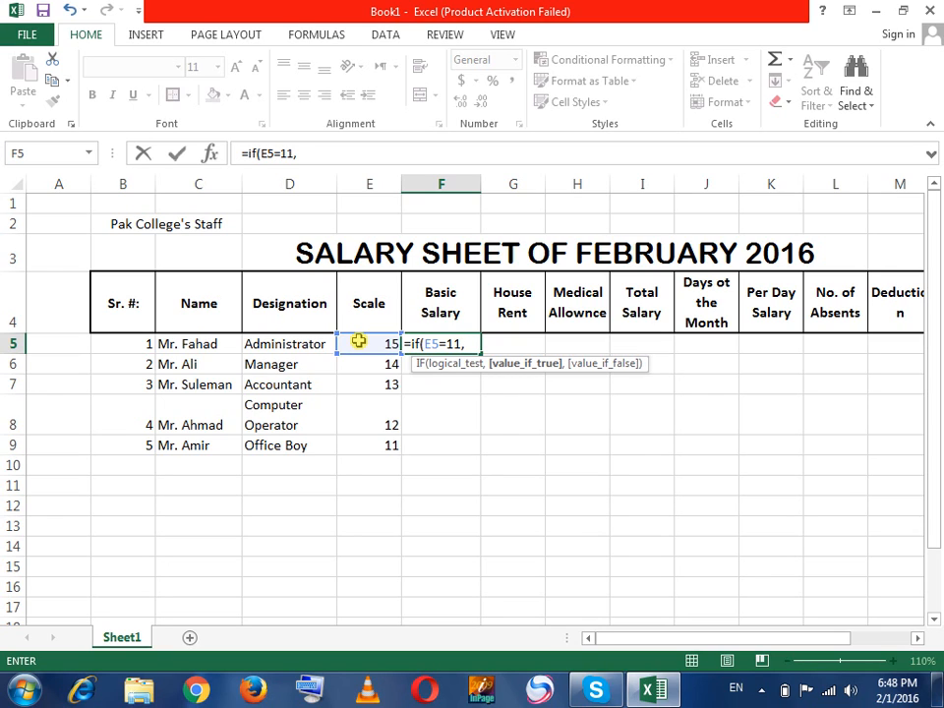
{"action": "type", "text": "\""}
{"action": "type", "text": "12000\""}
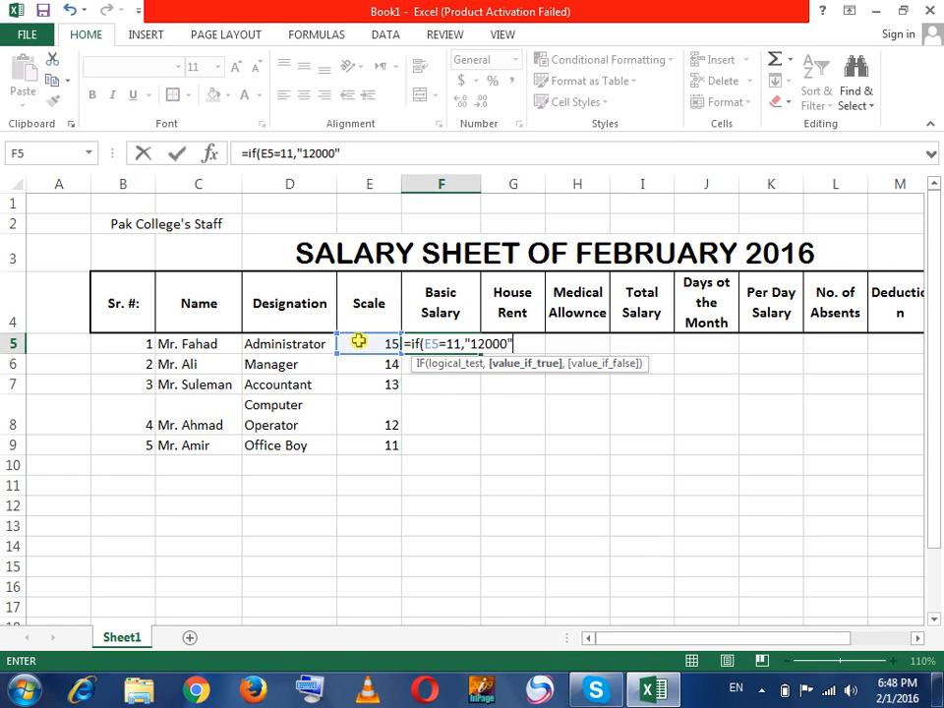
{"action": "type", "text": ","}
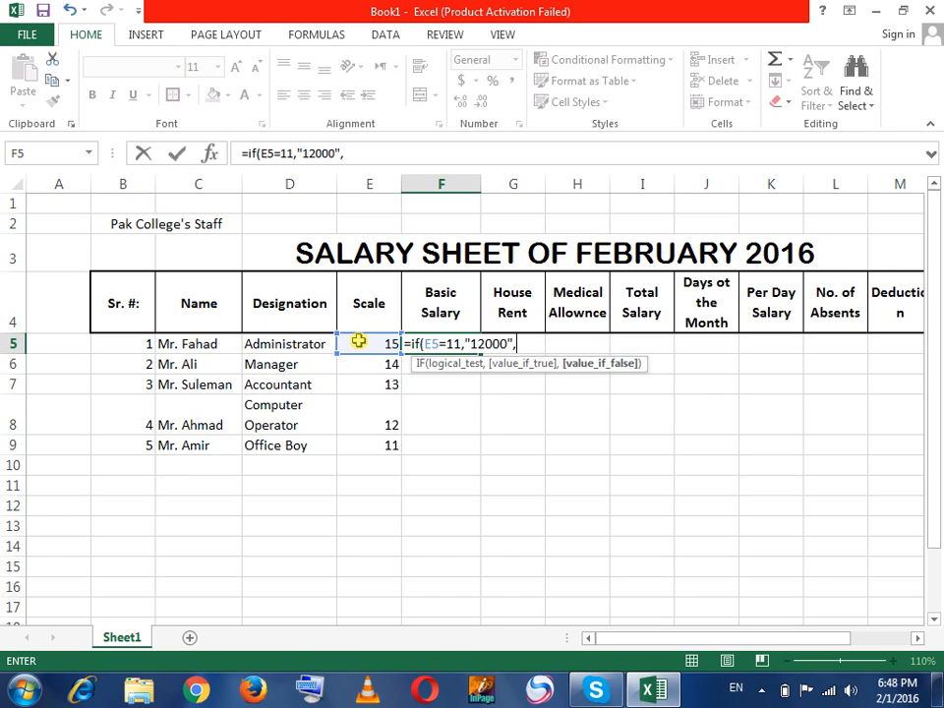
- Nest a second IF in F5's formula that tests E5=12 and returns "14000" when true
{"action": "type", "text": "if"}
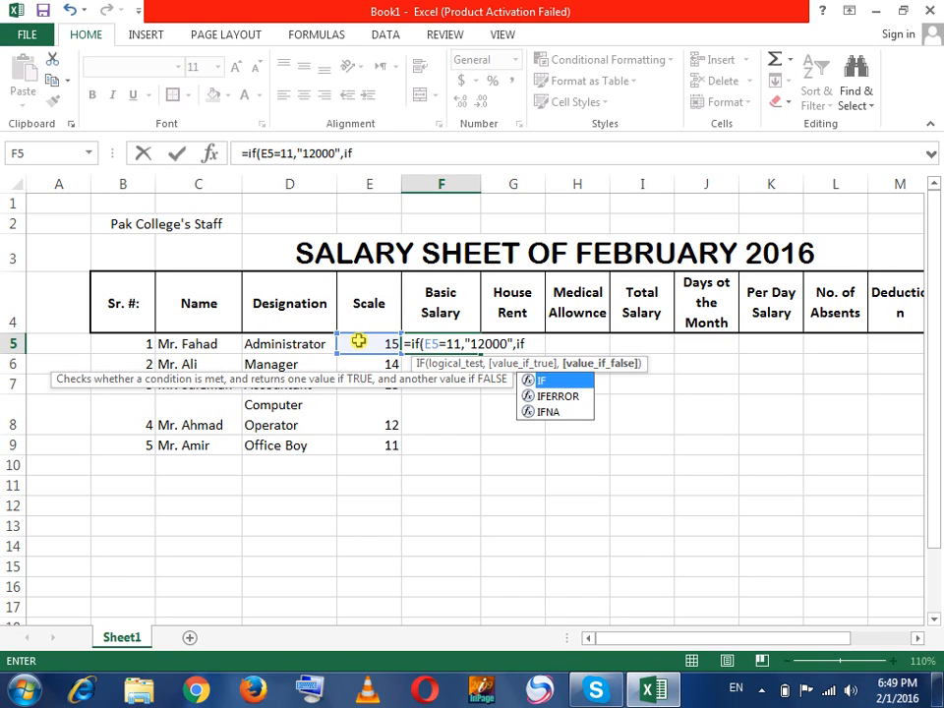
{"action": "type", "text": "("}
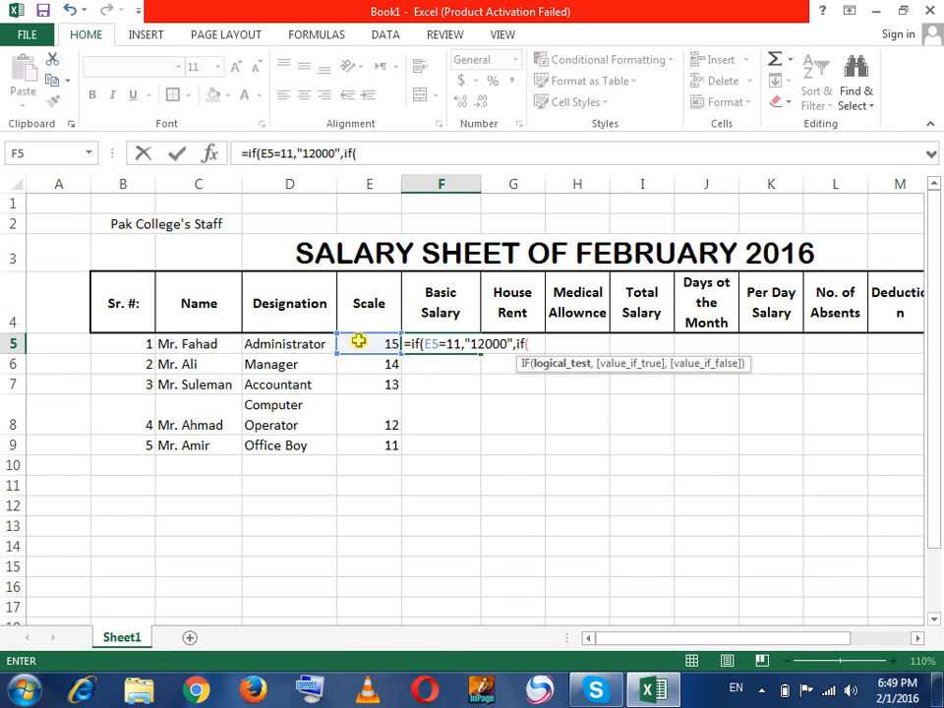
{"action": "left_click", "coordinate": [359, 341]}
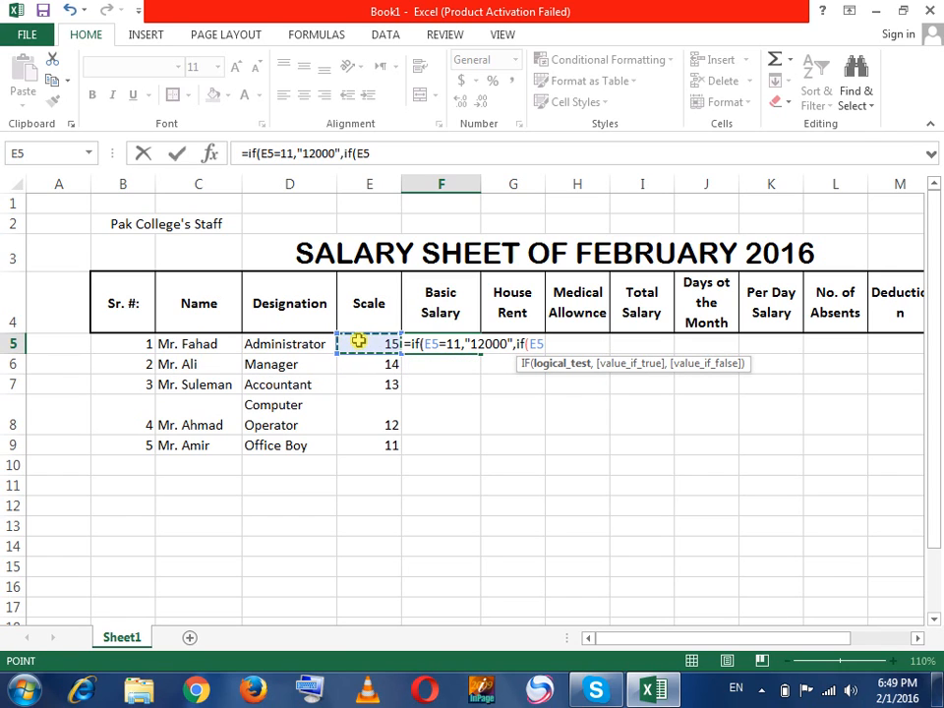
{"action": "type", "text": "=12"}
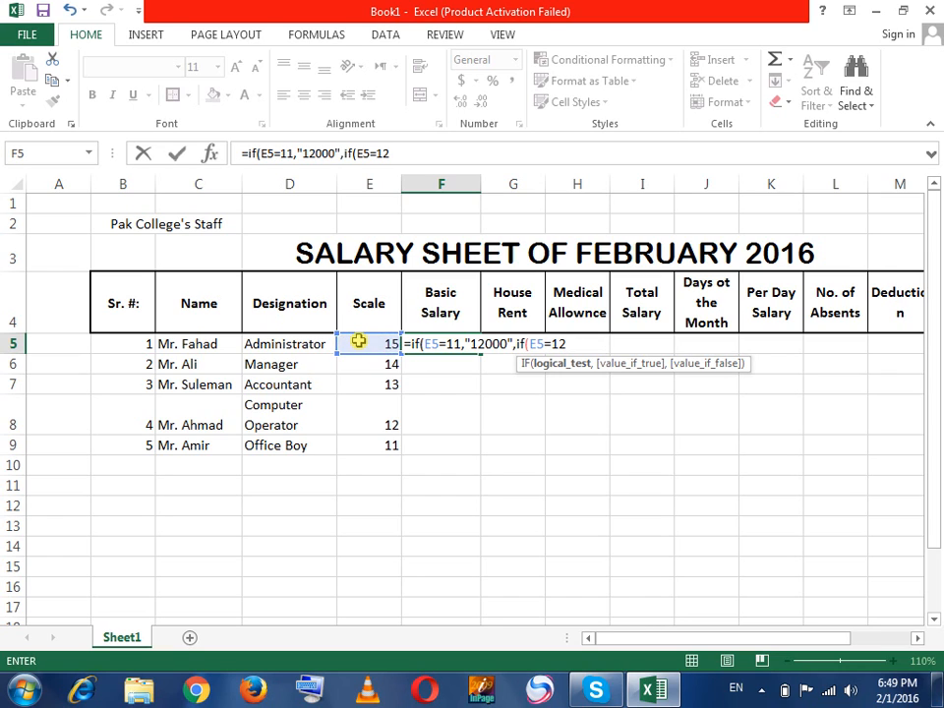
{"action": "type", "text": ",\""}
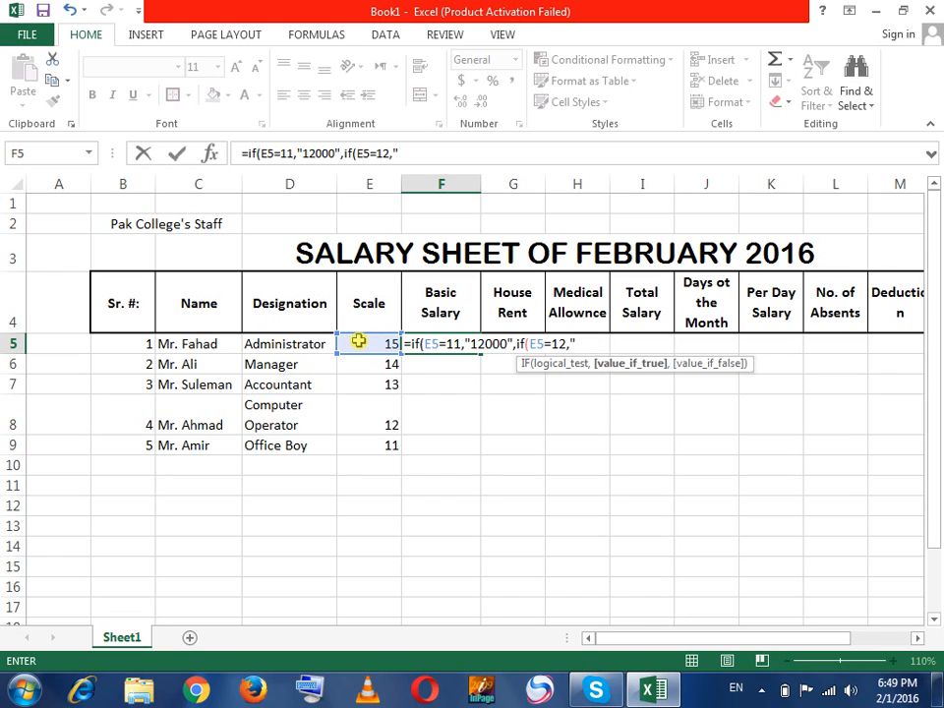
{"action": "type", "text": "14000\""}
{"action": "type", "text": ",if"}
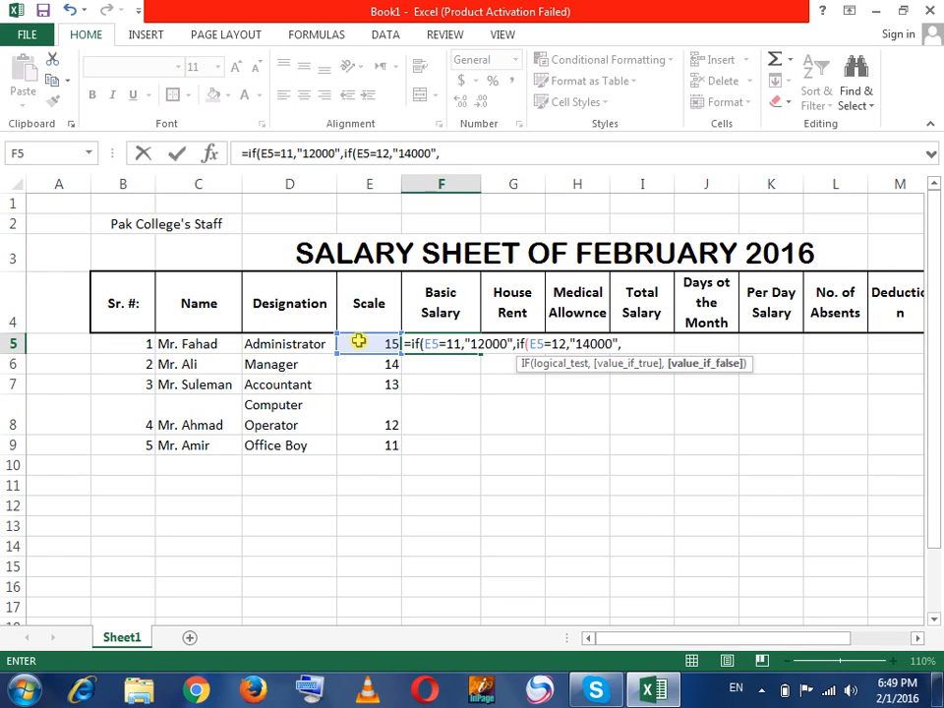
- Nest further IF tests in F5's formula, returning "16000" for E5=13 and "18000" for E5=14
{"action": "type", "text": "("}
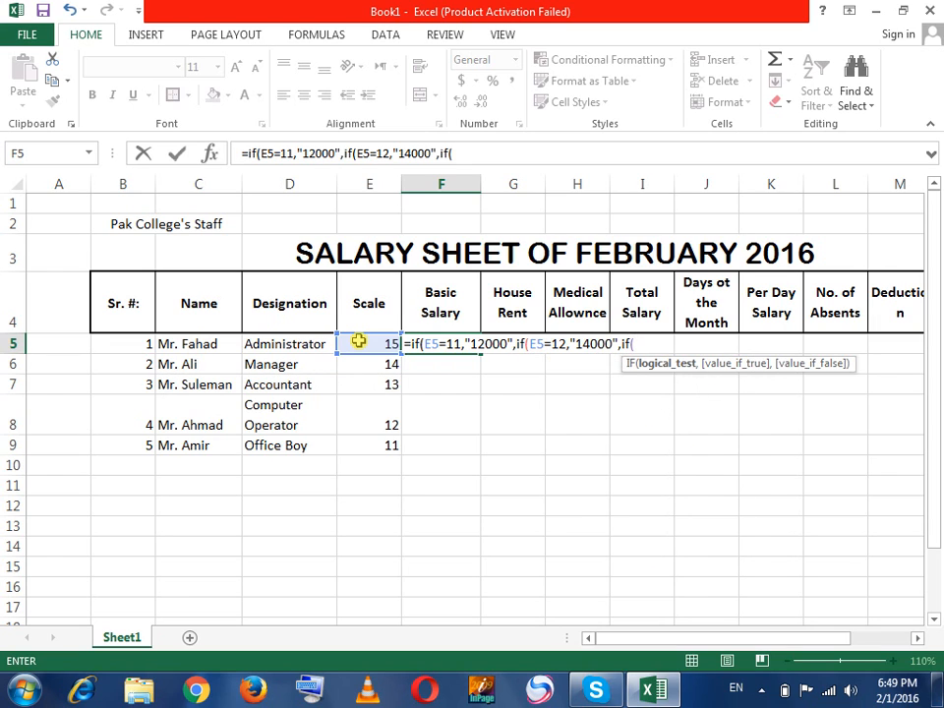
{"action": "left_click", "coordinate": [359, 341]}
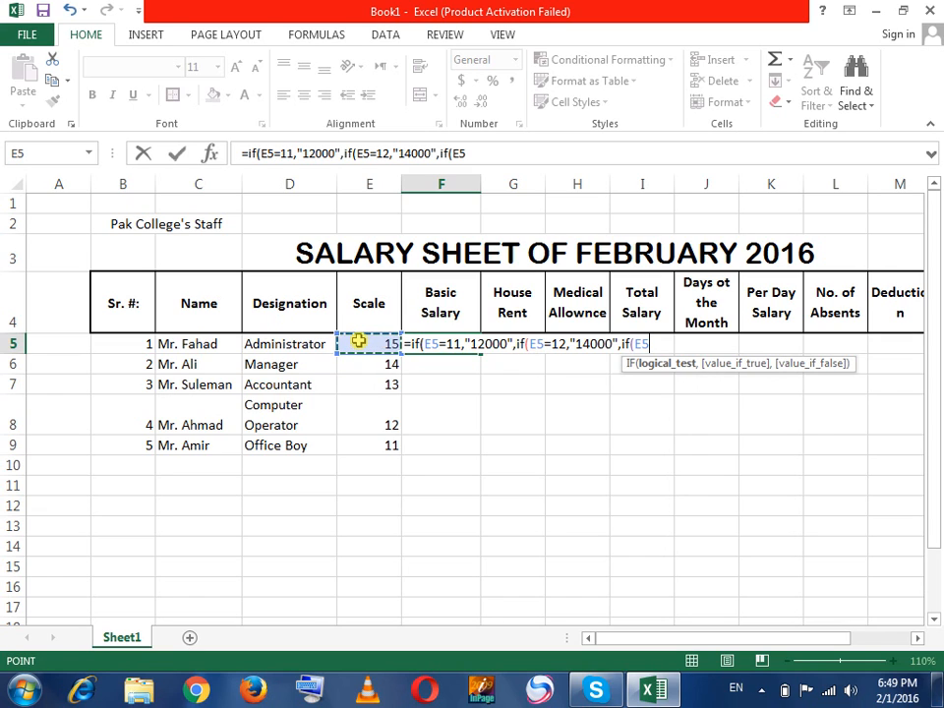
{"action": "type", "text": "=13,\"1"}
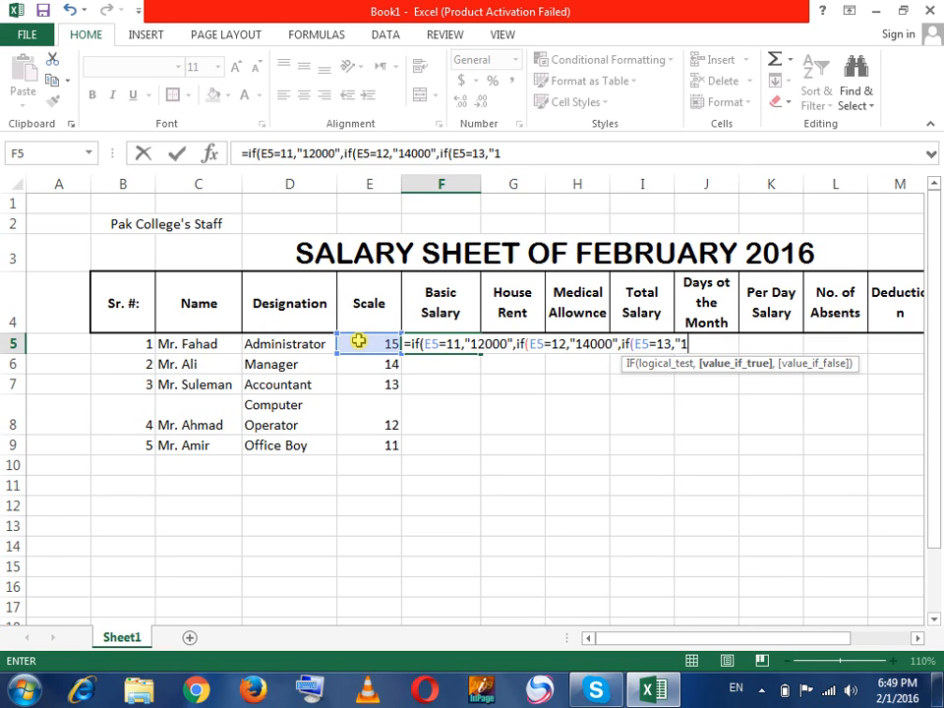
{"action": "type", "text": "6000\",if("}
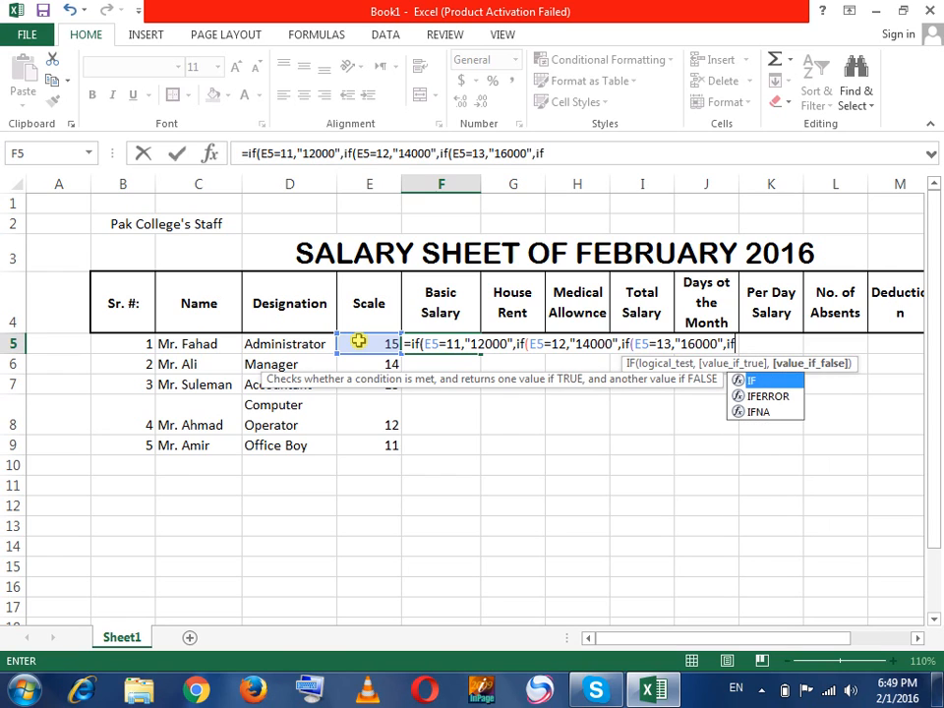
{"action": "left_click", "coordinate": [358, 341]}
{"action": "type", "text": "=1"}
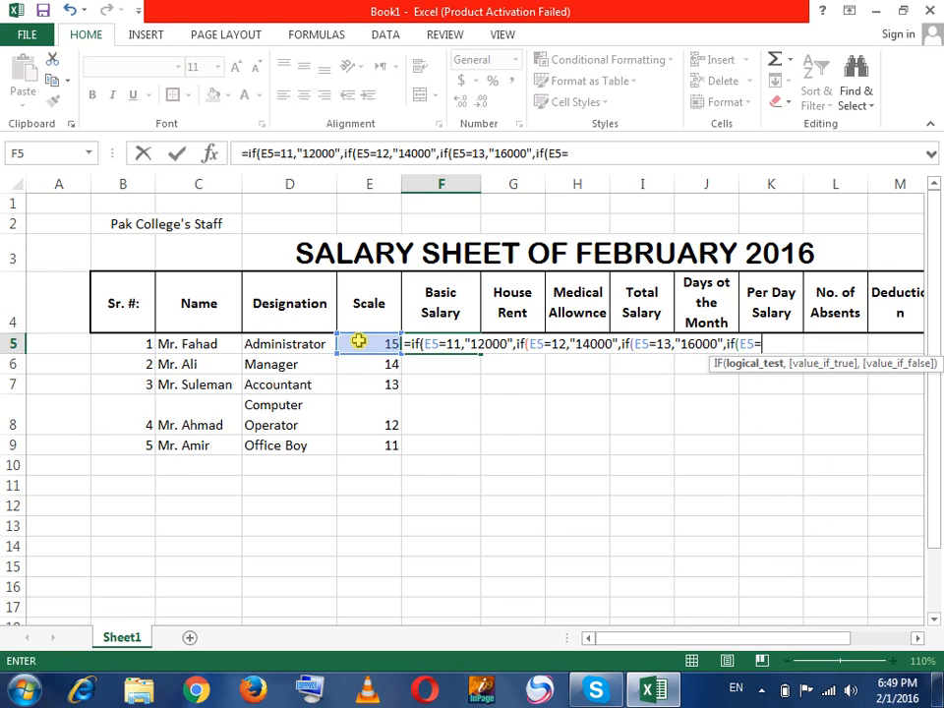
{"action": "type", "text": "4,"}
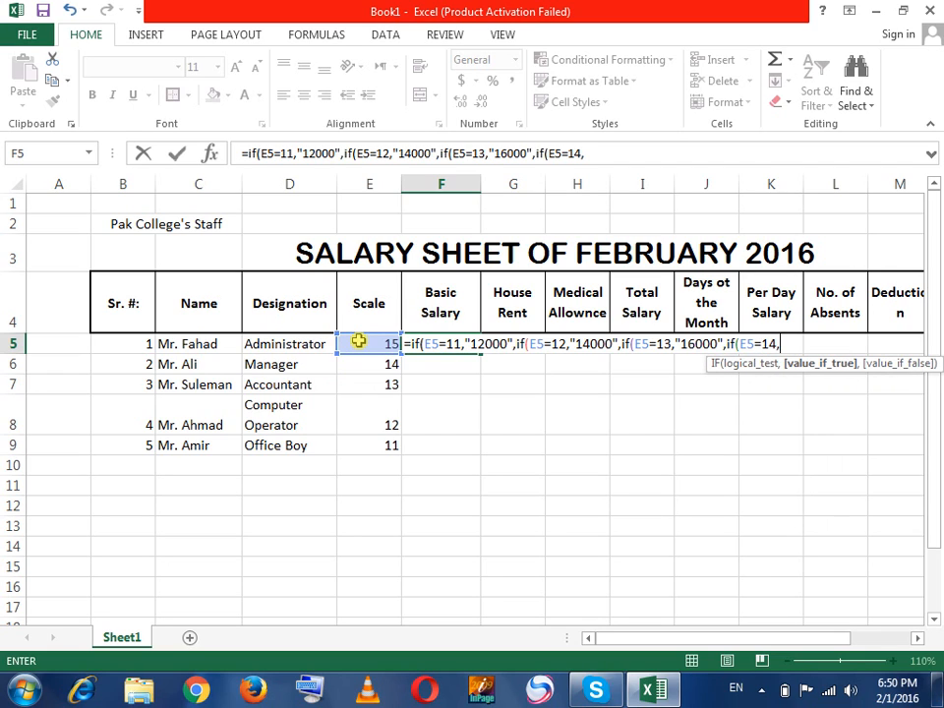
{"action": "type", "text": "\"18000"}
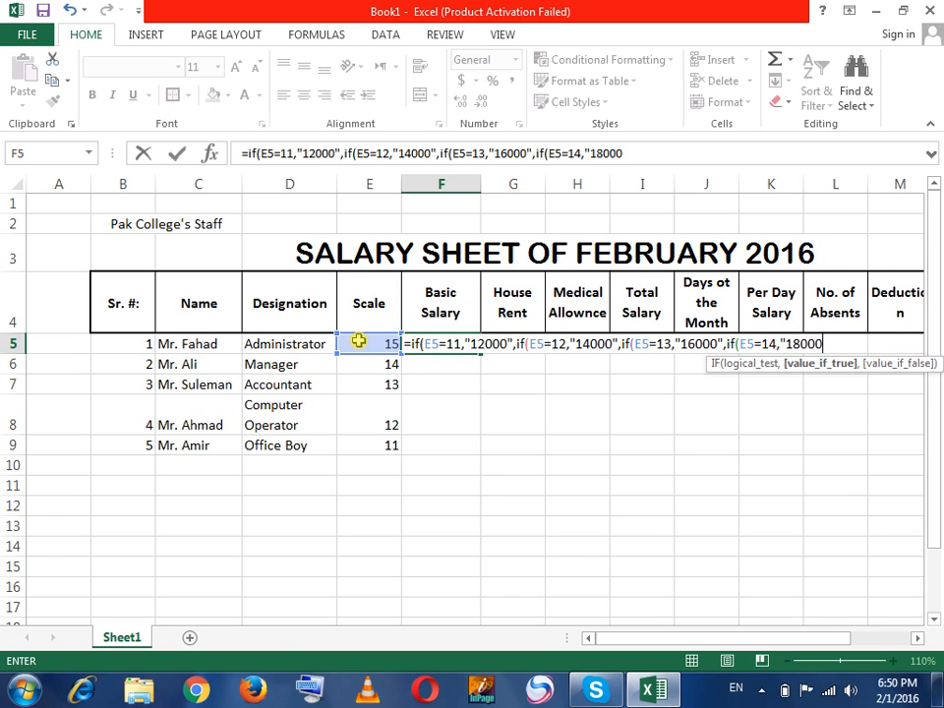
{"action": "type", "text": "\",if"}
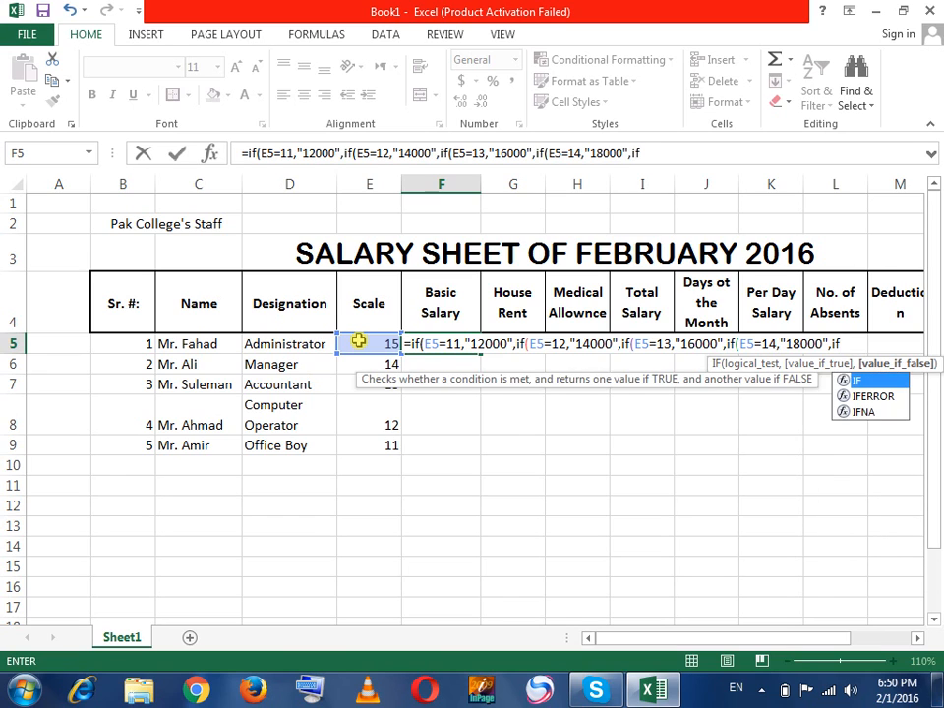
{"action": "type", "text": "("}
{"action": "left_click", "coordinate": [359, 341]}
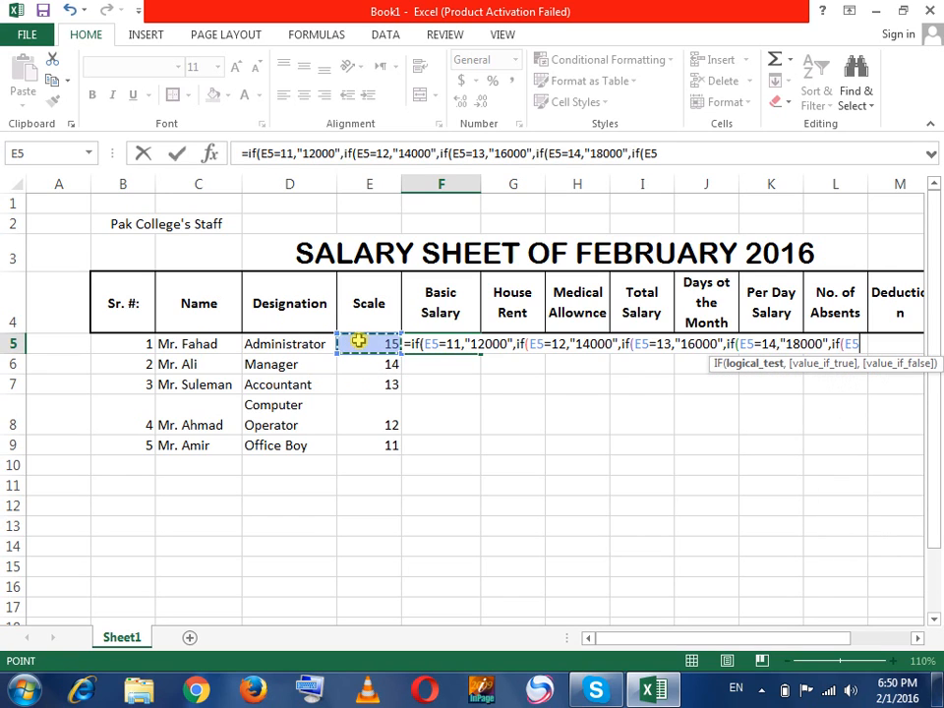
{"action": "type", "text": "="}
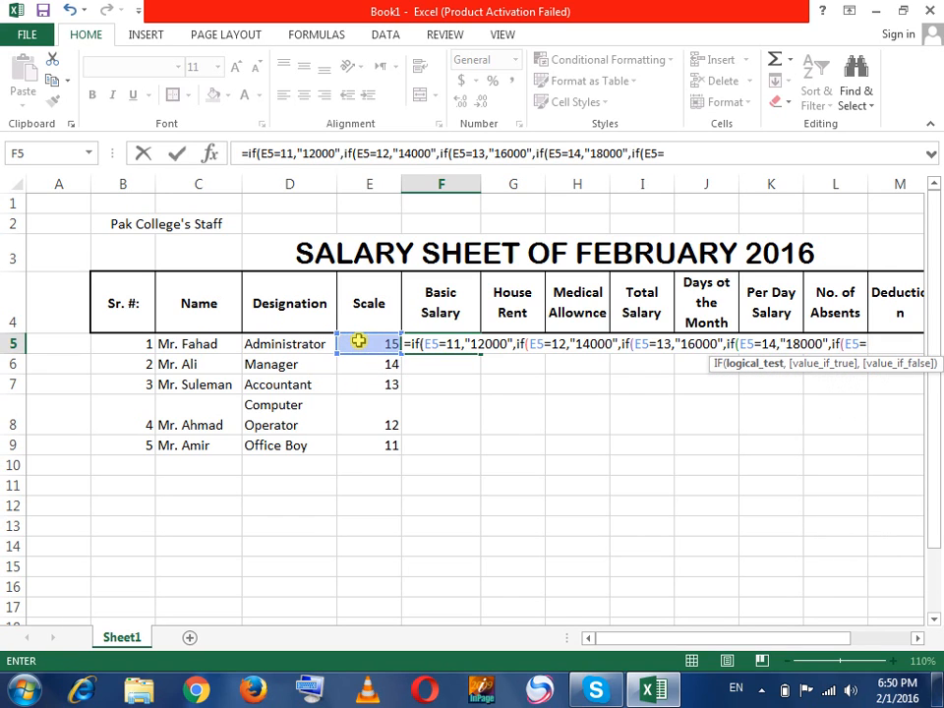
{"action": "type", "text": "15,\""}
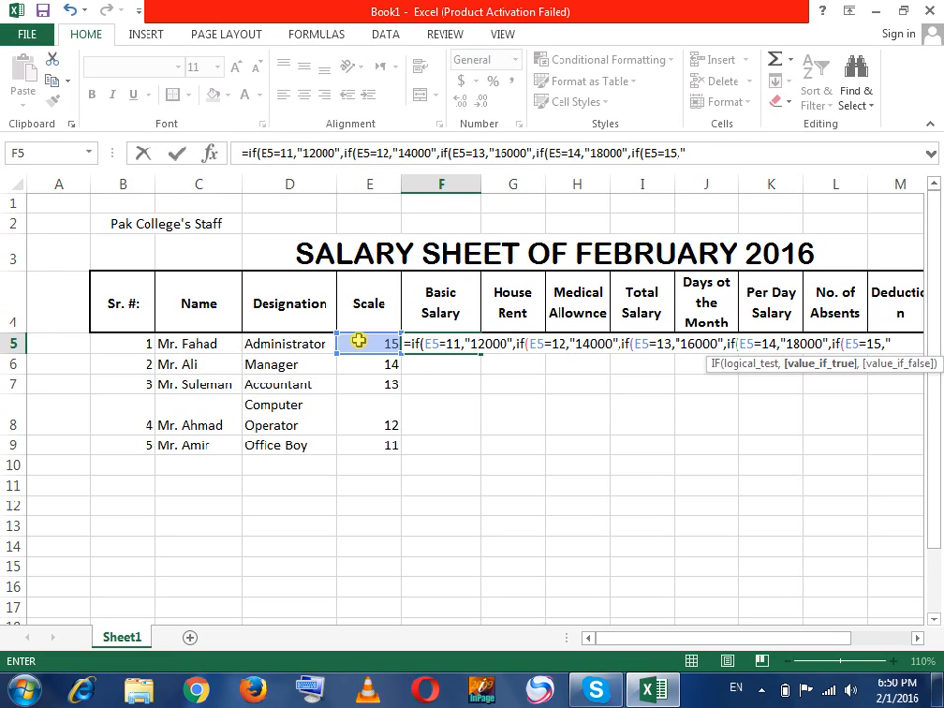
{"action": "type", "text": "20000"}
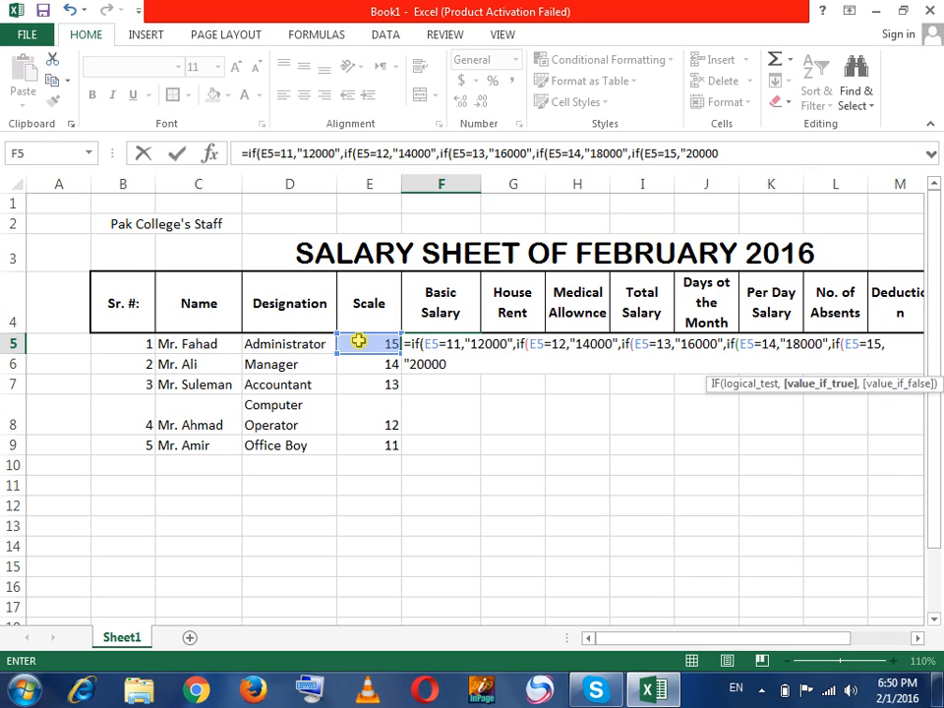
{"action": "key", "text": "BackSpace"}
{"action": "key", "text": "BackSpace"}
{"action": "key", "text": "BackSpace"}
{"action": "key", "text": "BackSpace"}
{"action": "key", "text": "BackSpace"}
{"action": "key", "text": "BackSpace"}
{"action": "key", "text": "BackSpace"}
{"action": "key", "text": "BackSpace"}
{"action": "key", "text": "BackSpace"}
{"action": "key", "text": "BackSpace"}
{"action": "key", "text": "BackSpace"}
{"action": "key", "text": "BackSpace"}
{"action": "key", "text": "BackSpace"}
{"action": "key", "text": "BackSpace"}
{"action": "key", "text": "BackSpace"}
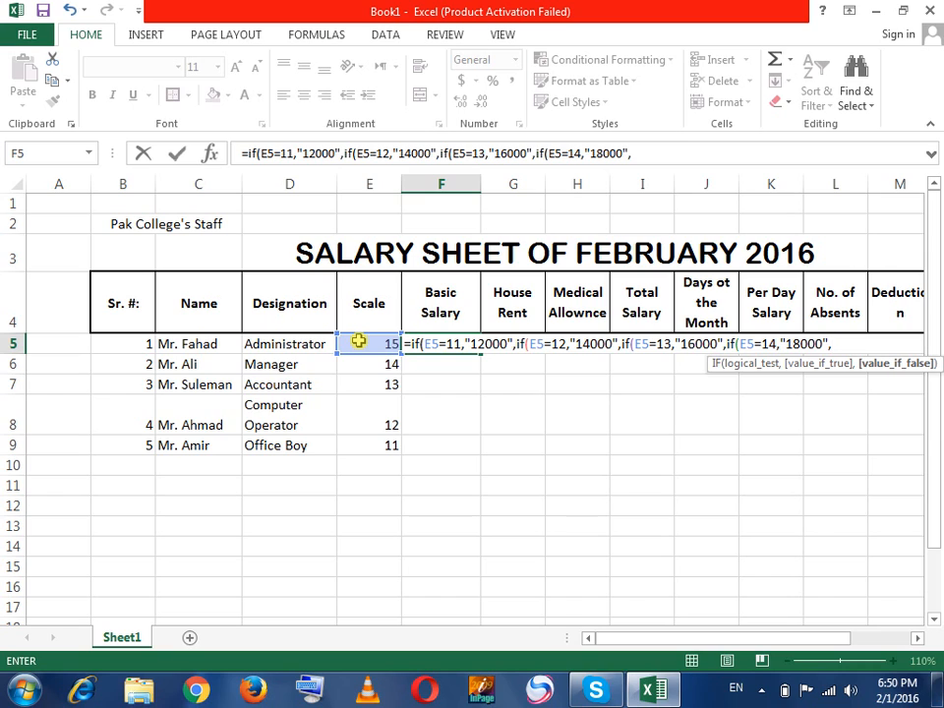
- Complete F5's nested IF formula with "20000" as the final false value and close all four IF functions
{"action": "type", "text": "\"20"}
{"action": "type", "text": "000\""}
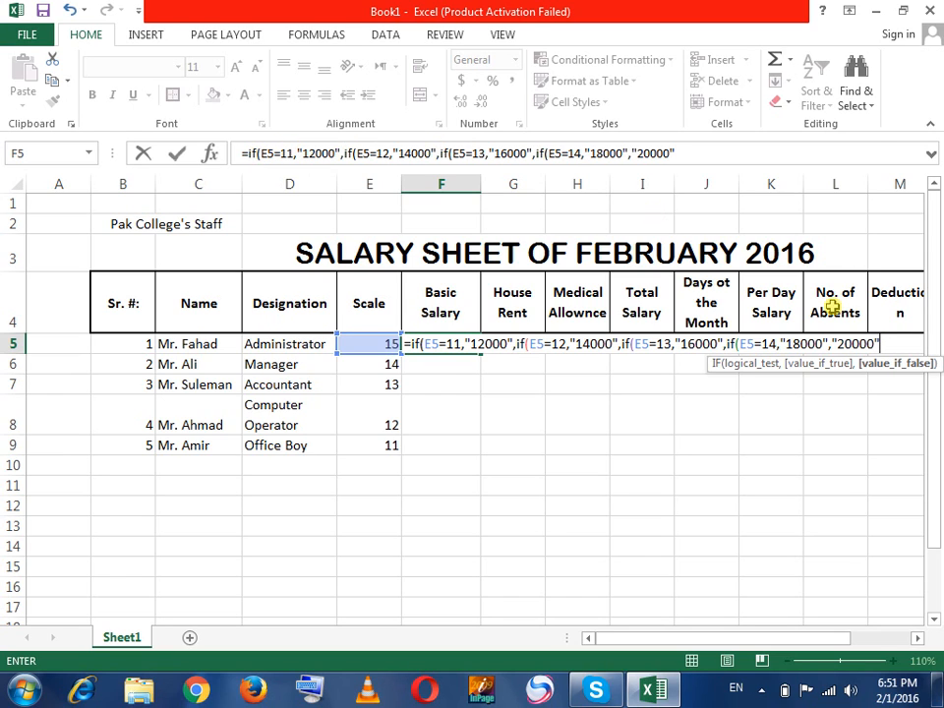
{"action": "type", "text": "))))"}
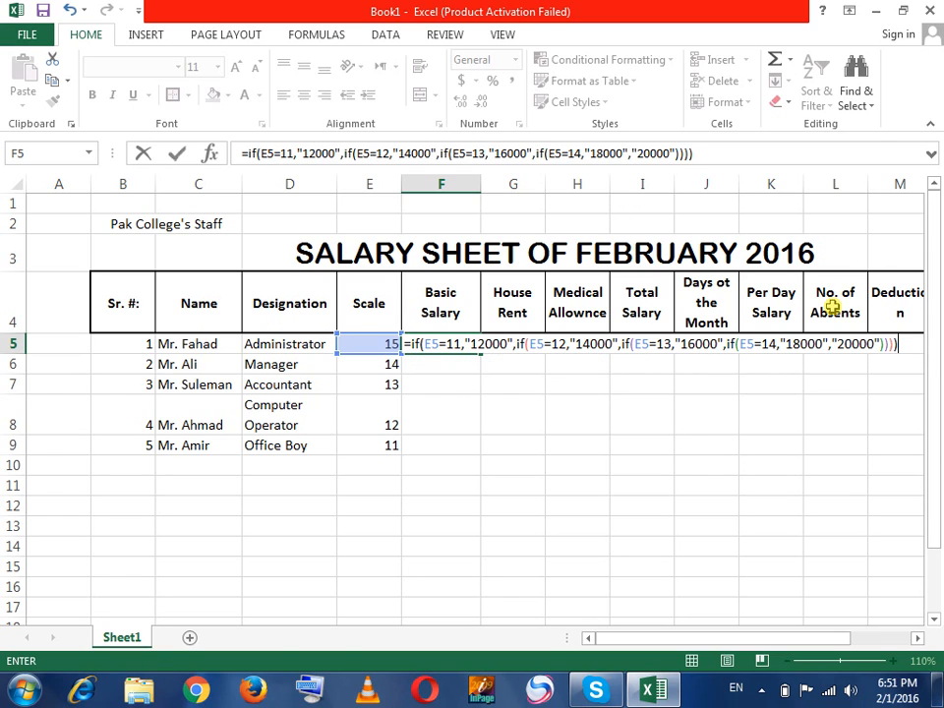
{"action": "key", "text": "Return"}
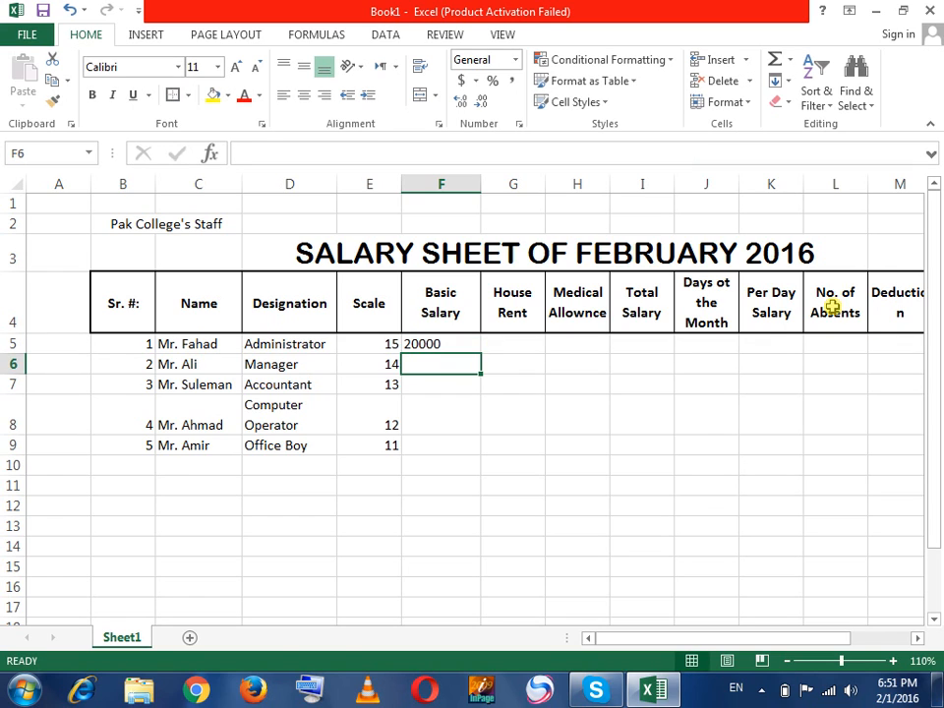
- Copy the Basic Salary formula from F5 down through F9 for the remaining employees
{"action": "left_click", "coordinate": [460, 342]}
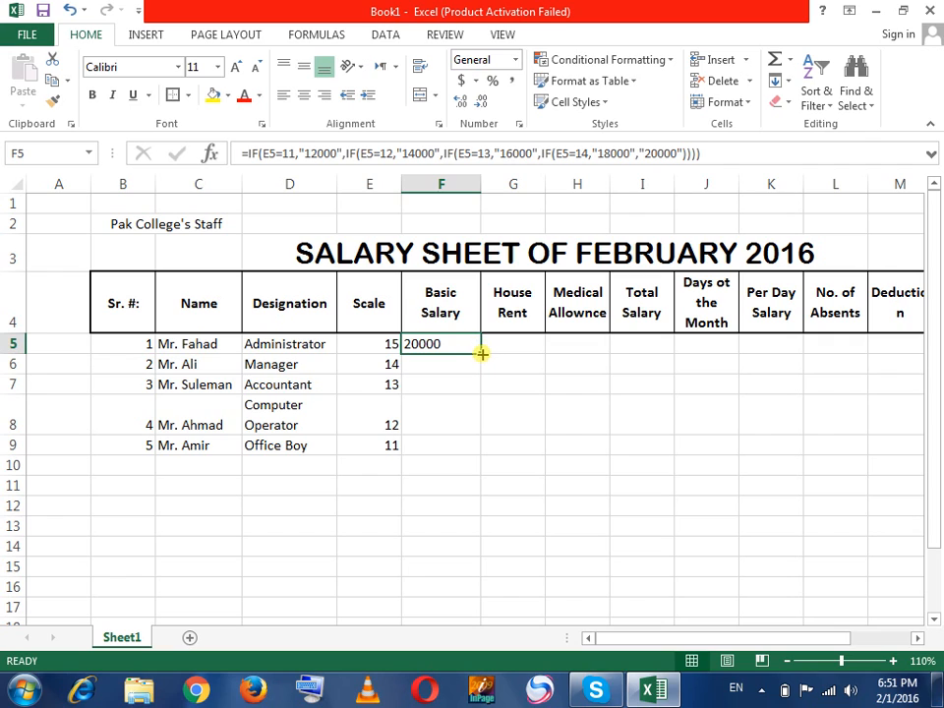
{"action": "left_click_drag", "start_coordinate": [482, 354], "coordinate": [468, 447]}
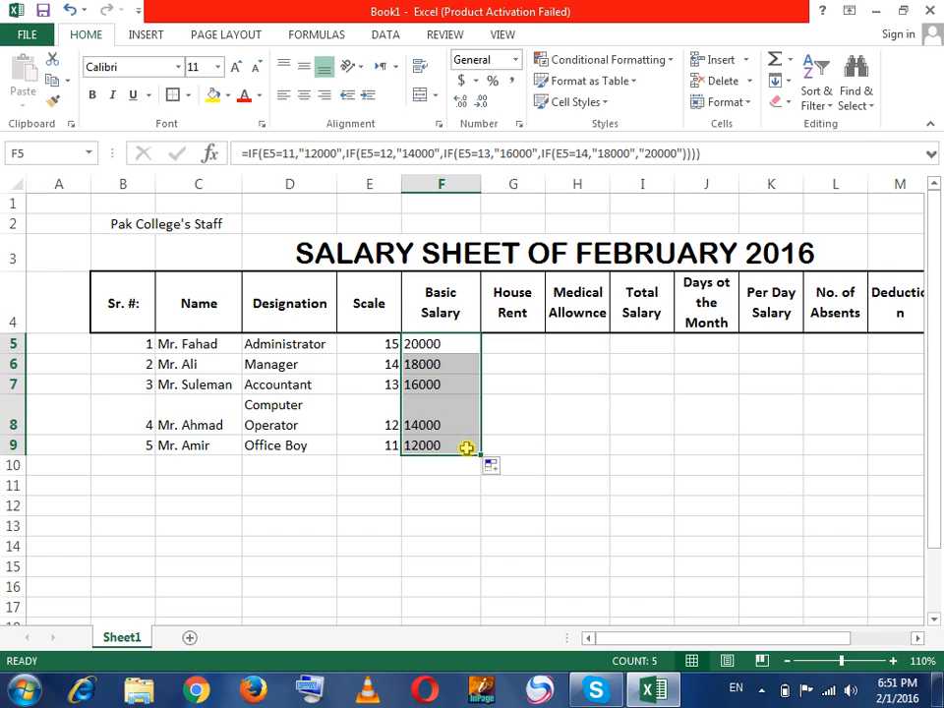
{"action": "left_click", "coordinate": [548, 397]}
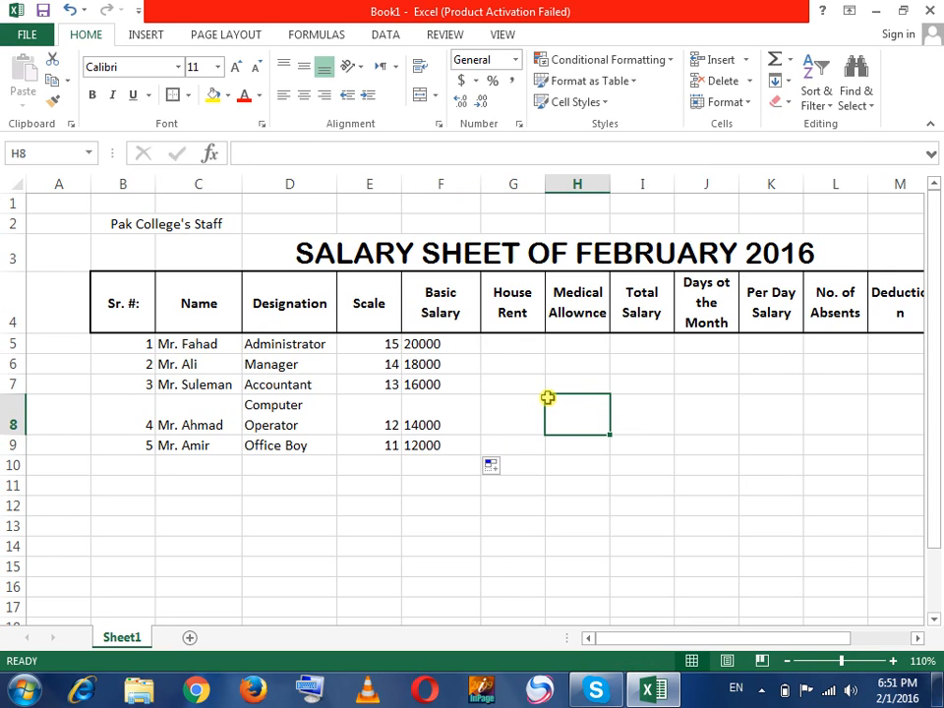
{"action": "left_click", "coordinate": [516, 384]}
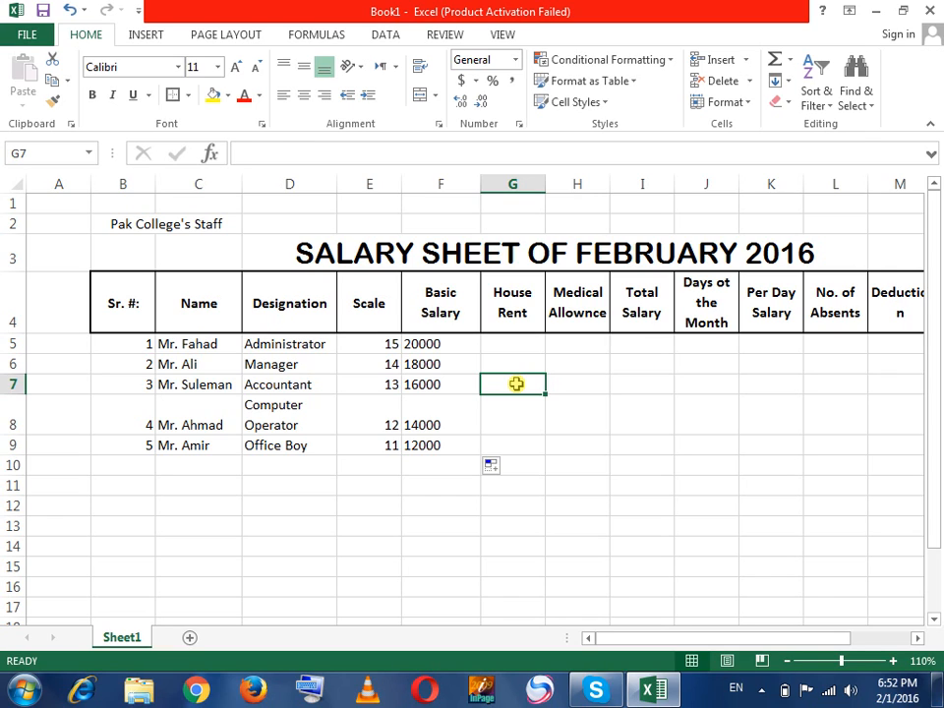
{"action": "left_click", "coordinate": [788, 660]}
{"action": "left_click", "coordinate": [788, 661]}
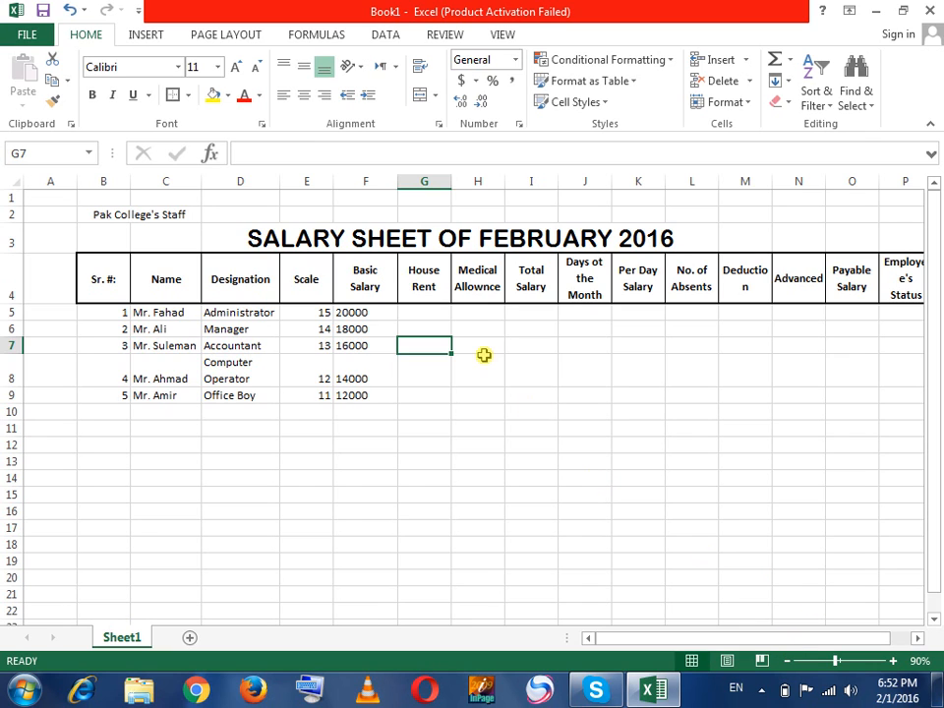
{"action": "left_click", "coordinate": [450, 313]}
{"action": "left_click", "coordinate": [490, 312]}
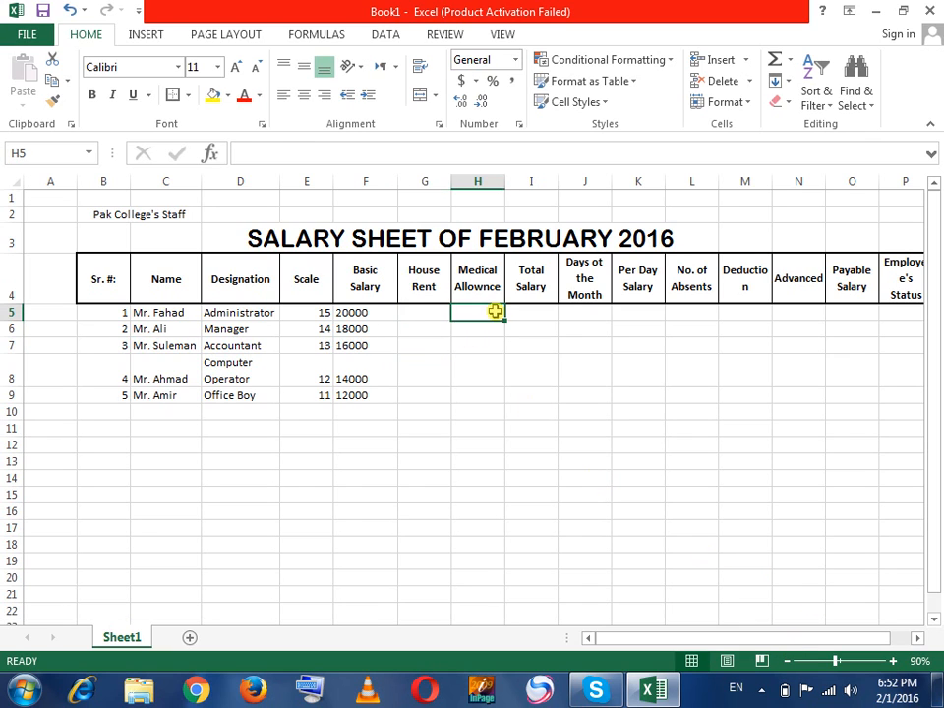
{"action": "left_click", "coordinate": [430, 271]}
{"action": "left_click", "coordinate": [490, 291]}
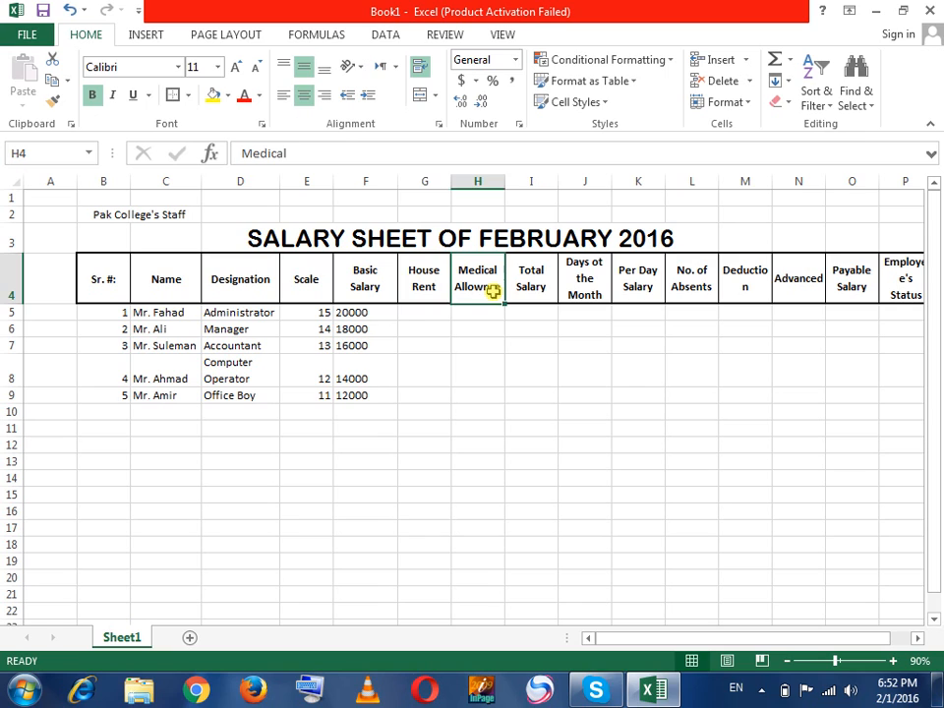
{"action": "left_click", "coordinate": [532, 294]}
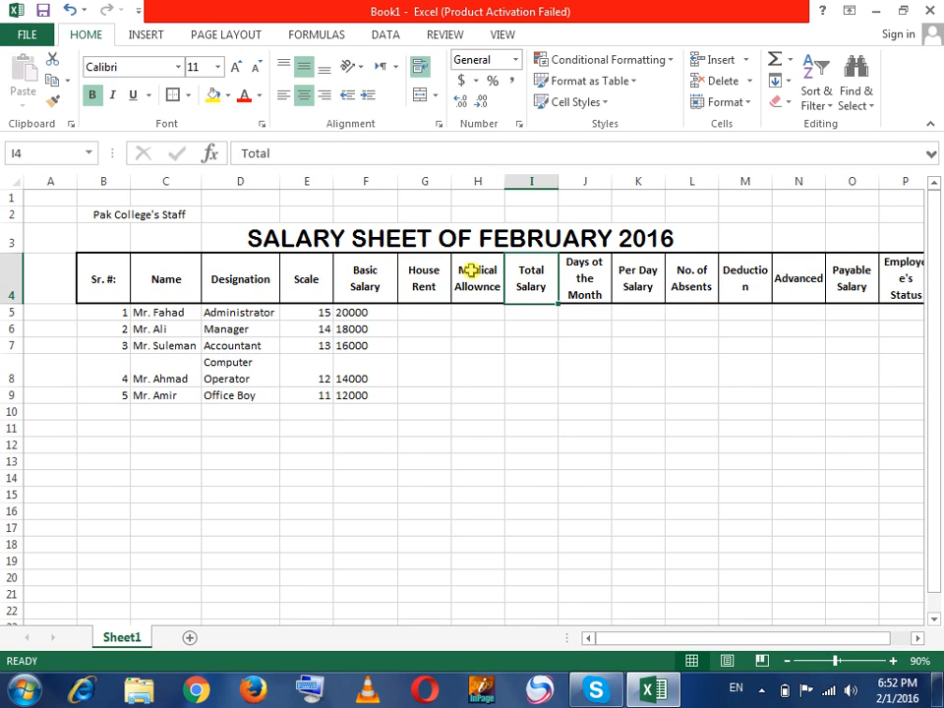
- Insert a column before Medical Allownce and move that heading from I4 into the new H4 cell
{"action": "left_click", "coordinate": [485, 182]}
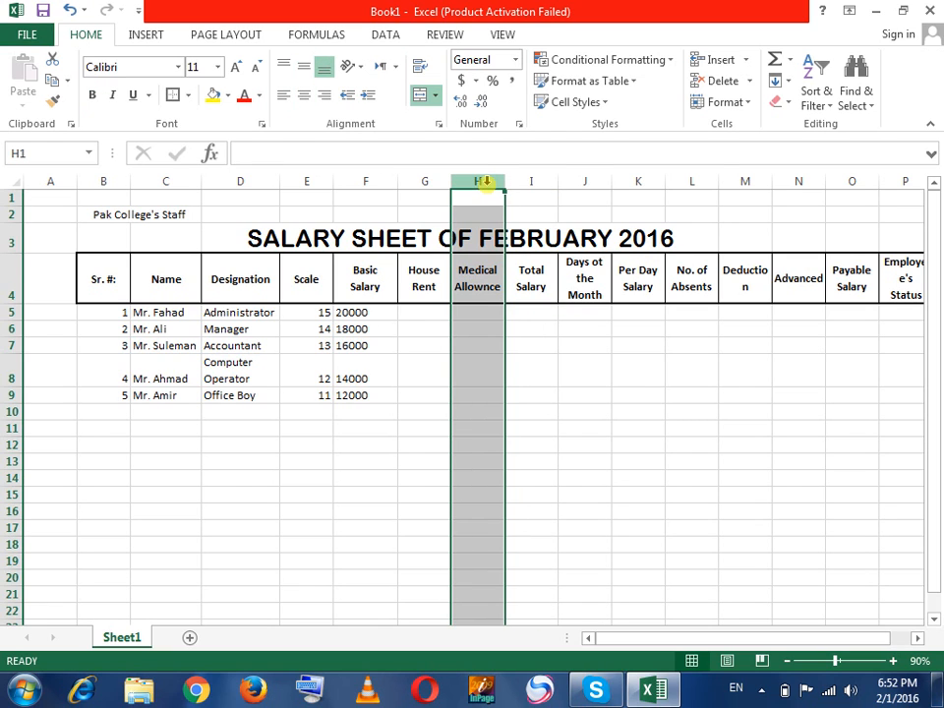
{"action": "right_click", "coordinate": [486, 183]}
{"action": "left_click", "coordinate": [536, 311]}
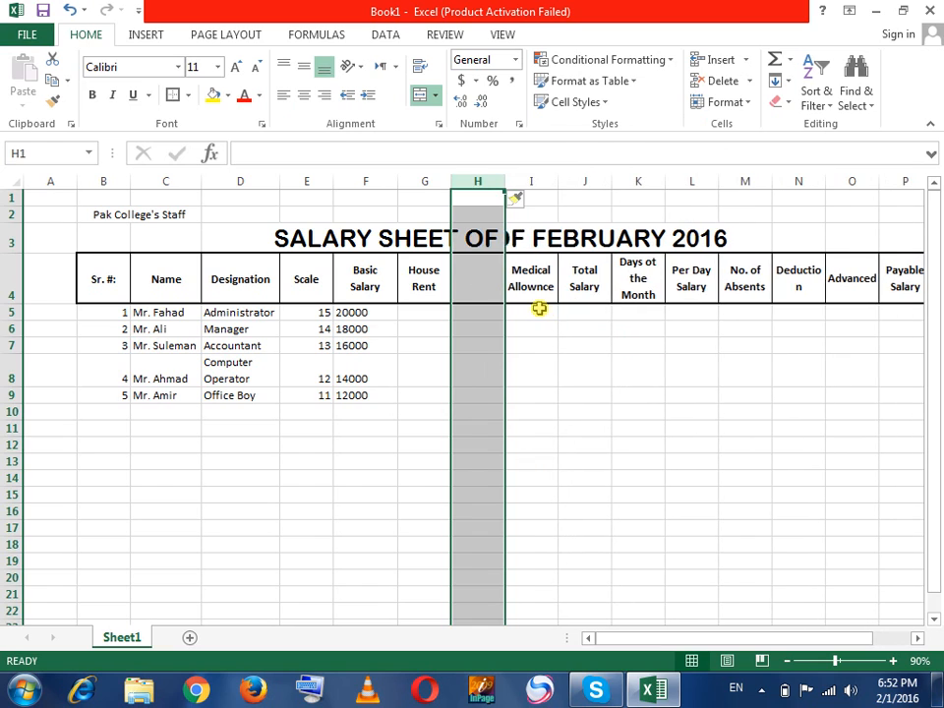
{"action": "left_click", "coordinate": [538, 280]}
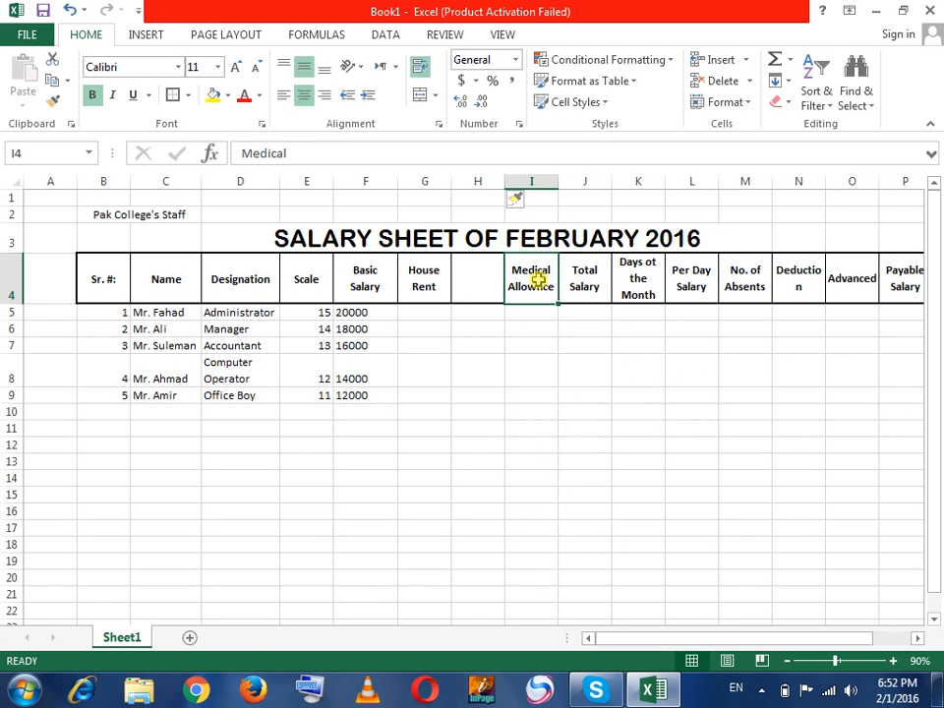
{"action": "key", "text": "ctrl+x"}
{"action": "left_click", "coordinate": [474, 274]}
{"action": "key", "text": "ctrl+v"}
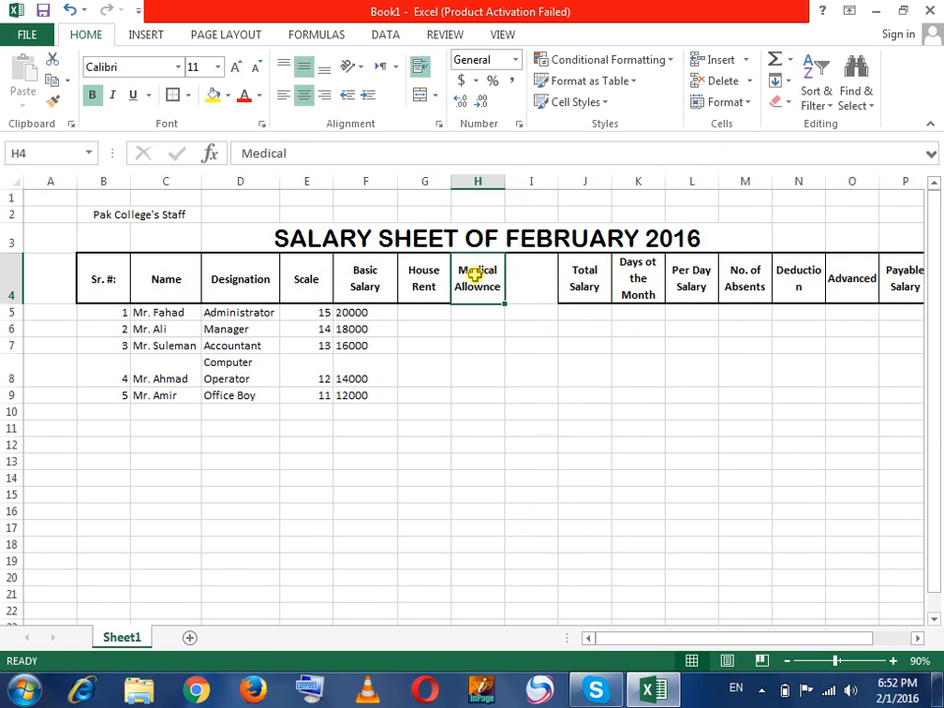
- Discard the heading started in I4 and delete the blank column I
{"action": "left_click", "coordinate": [529, 289]}
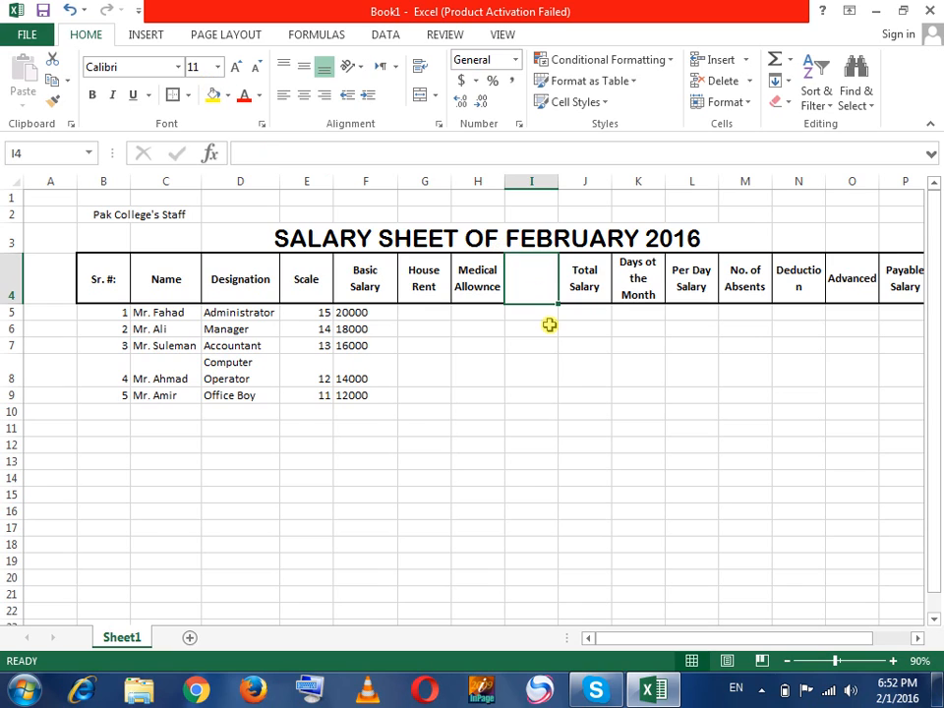
{"action": "type", "text": "Tr"}
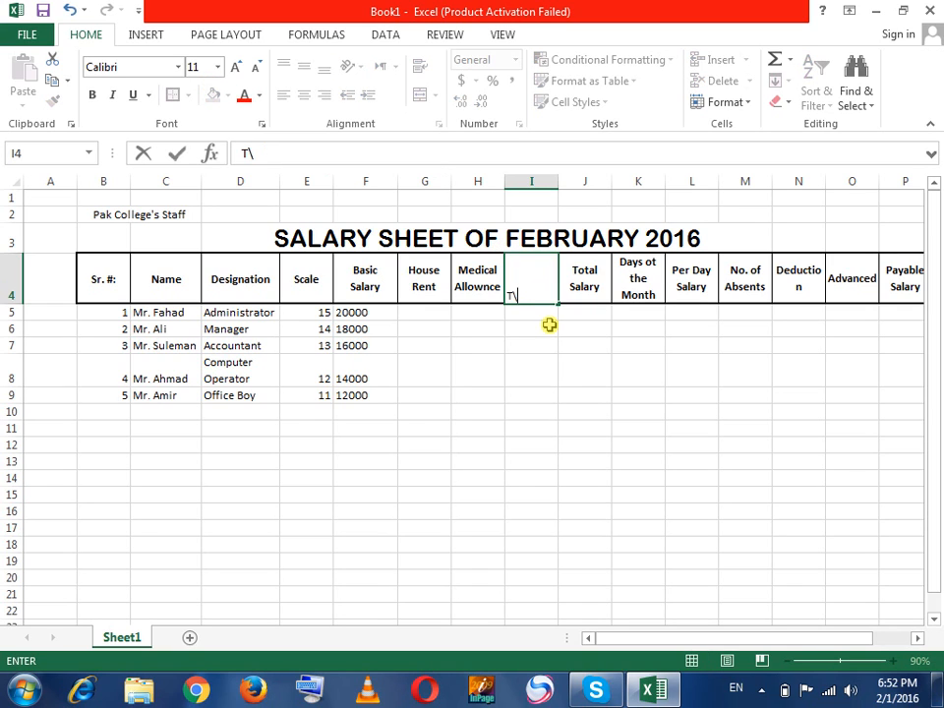
{"action": "key", "text": "BackSpace"}
{"action": "key", "text": "BackSpace"}
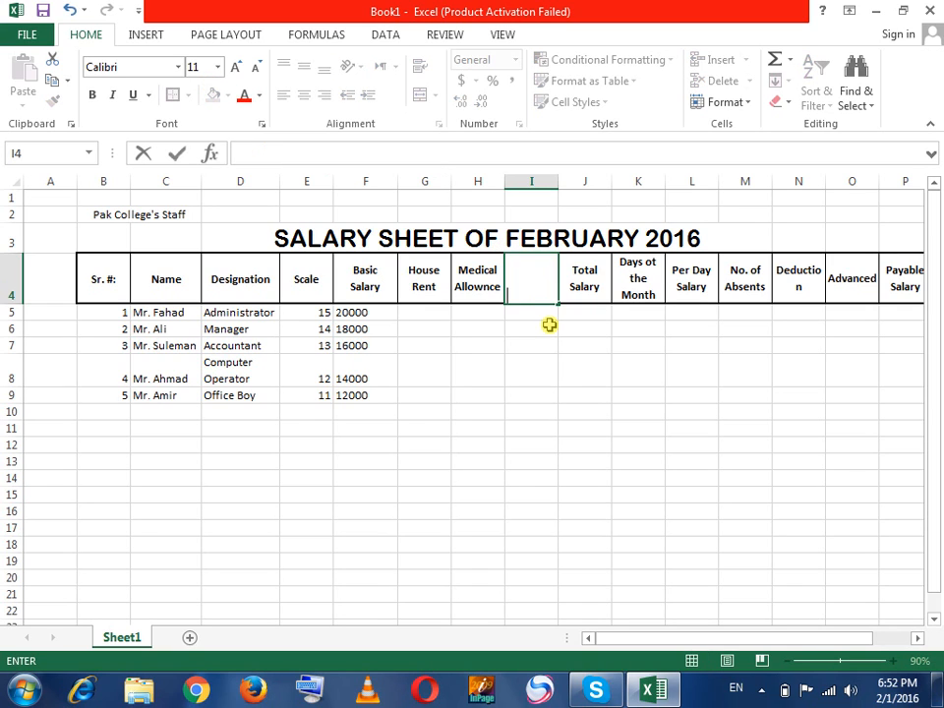
{"action": "right_click", "coordinate": [529, 181]}
{"action": "left_click", "coordinate": [582, 336]}
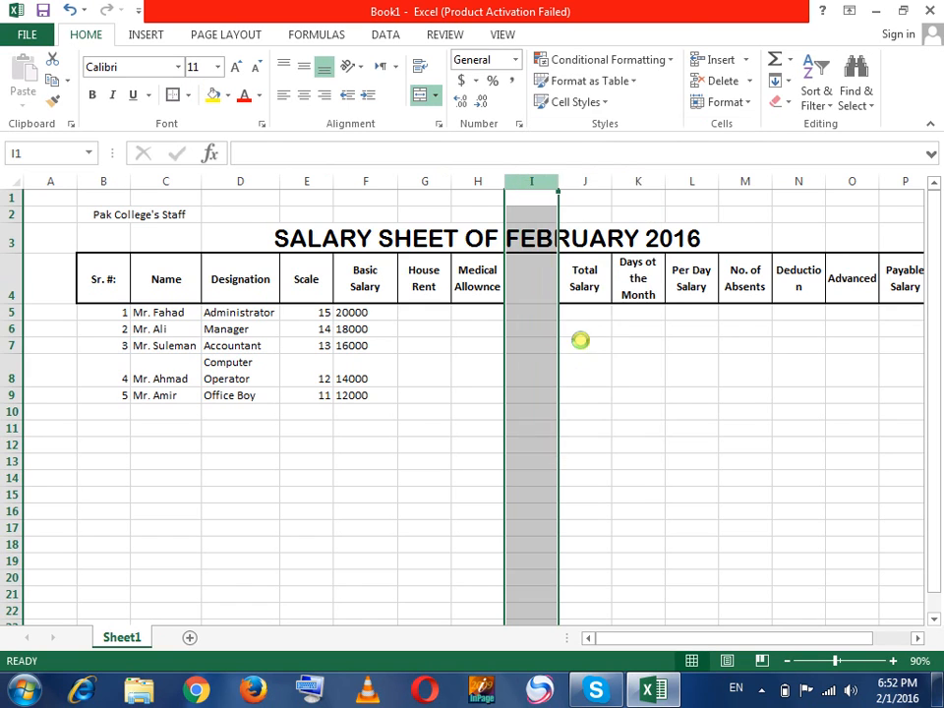
{"action": "left_click", "coordinate": [481, 397]}
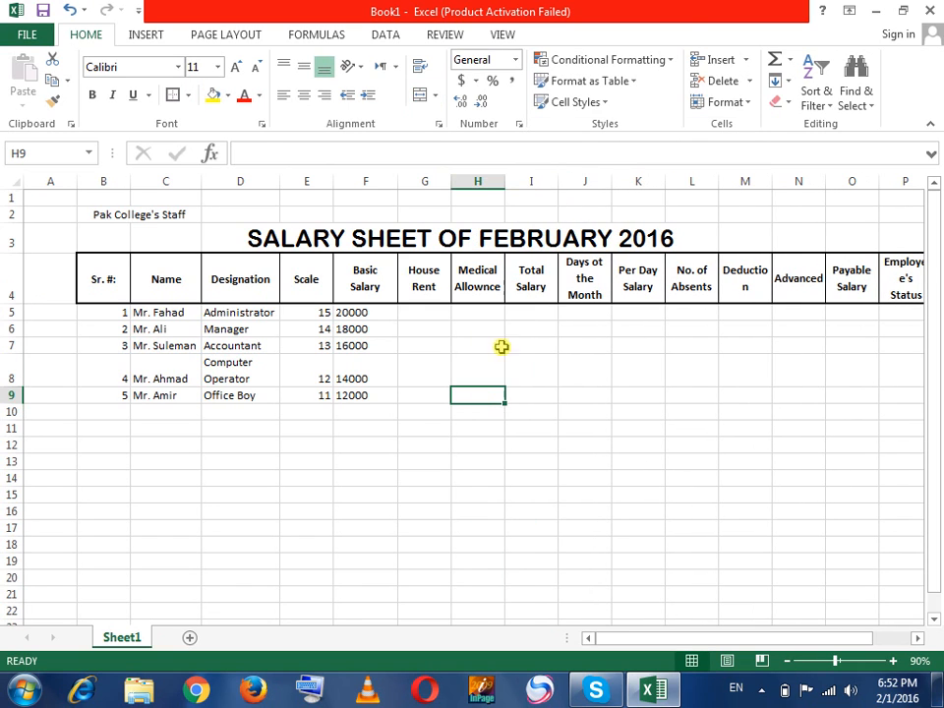
- Insert a column between Medical Allownce and Total Salary and head it "T.D/T.A" in I4
{"action": "left_click", "coordinate": [526, 283]}
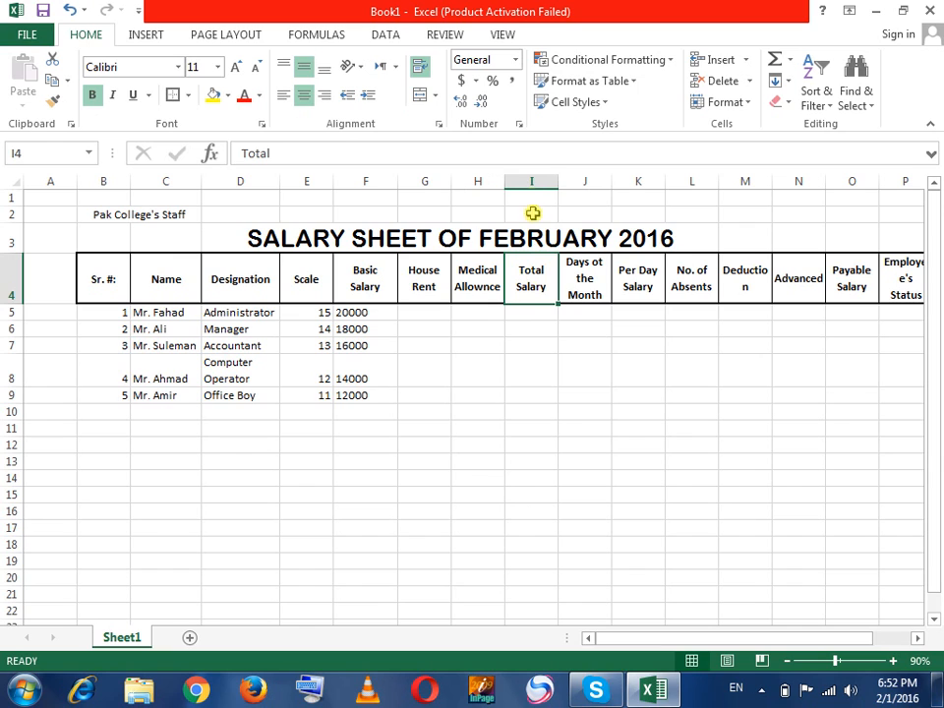
{"action": "right_click", "coordinate": [532, 181]}
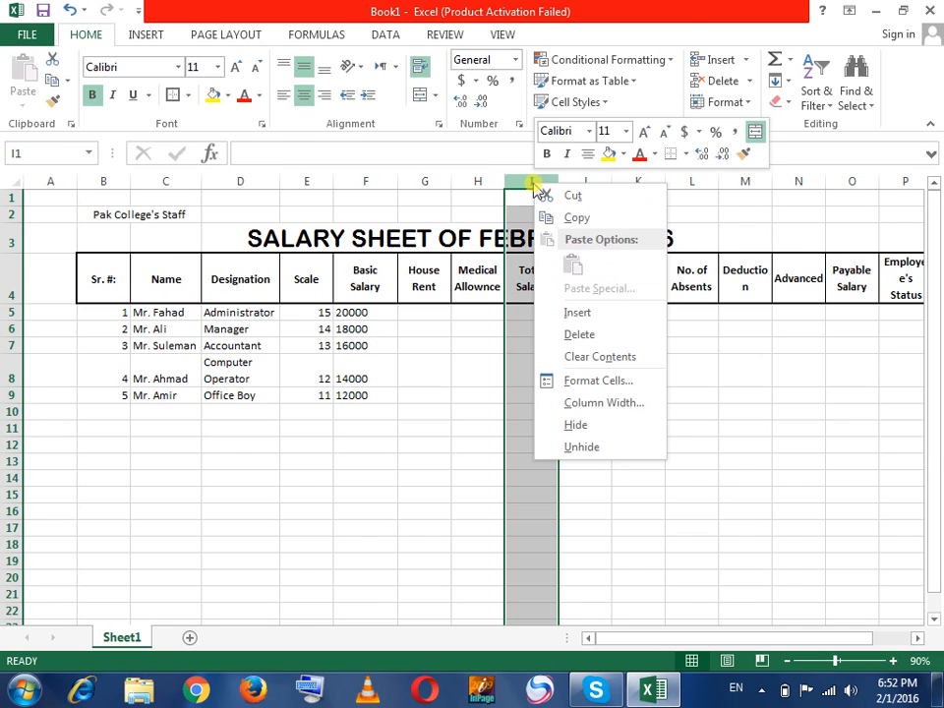
{"action": "left_click", "coordinate": [577, 311]}
{"action": "left_click", "coordinate": [533, 291]}
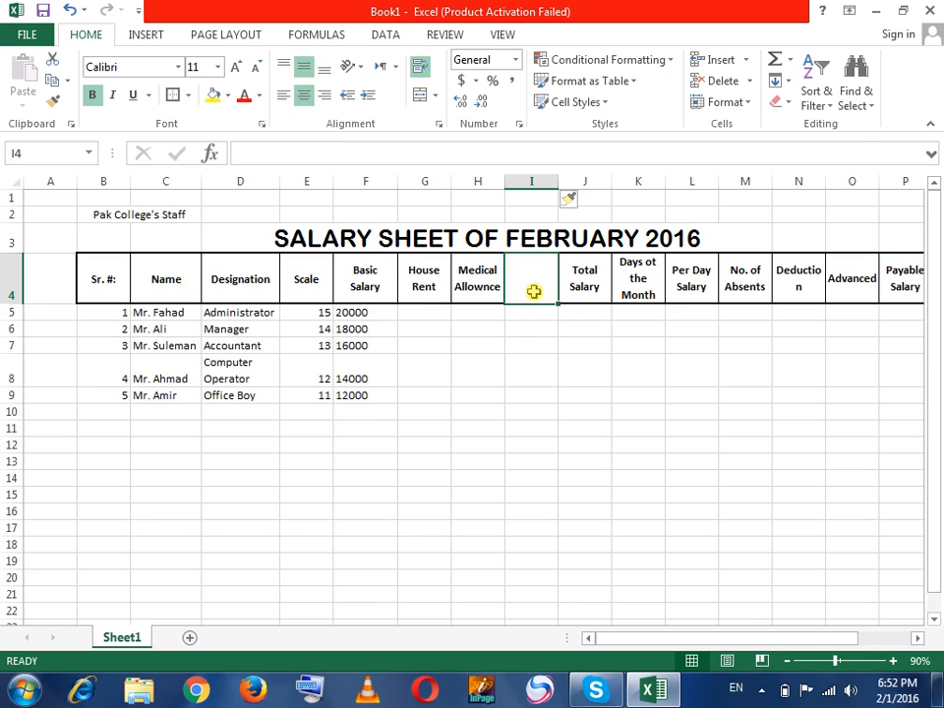
{"action": "type", "text": "T.D"}
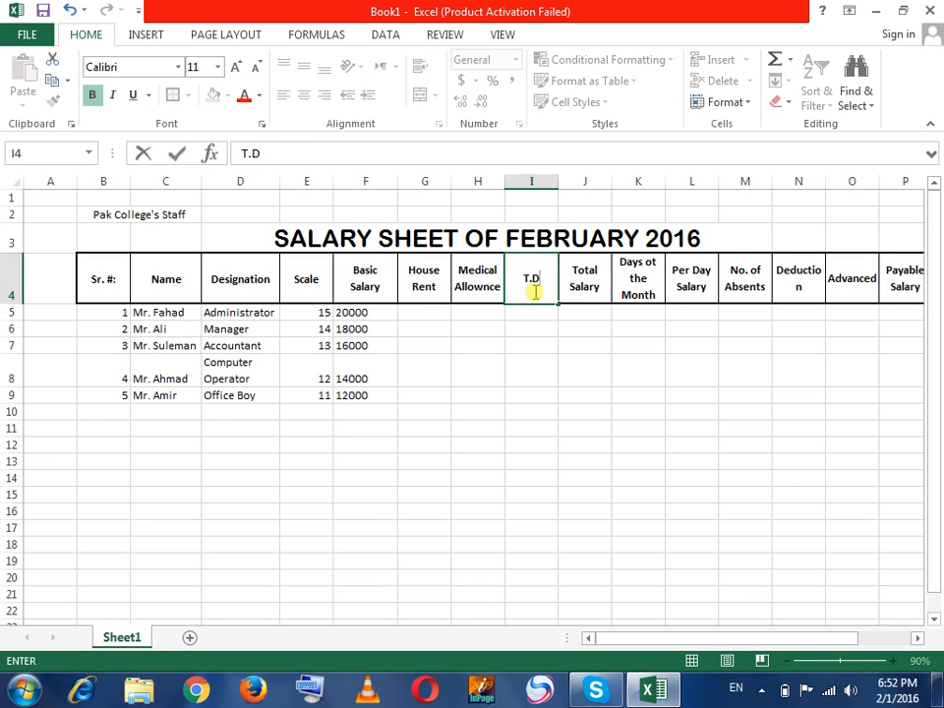
{"action": "type", "text": "/T.A"}
{"action": "key", "text": "Return"}
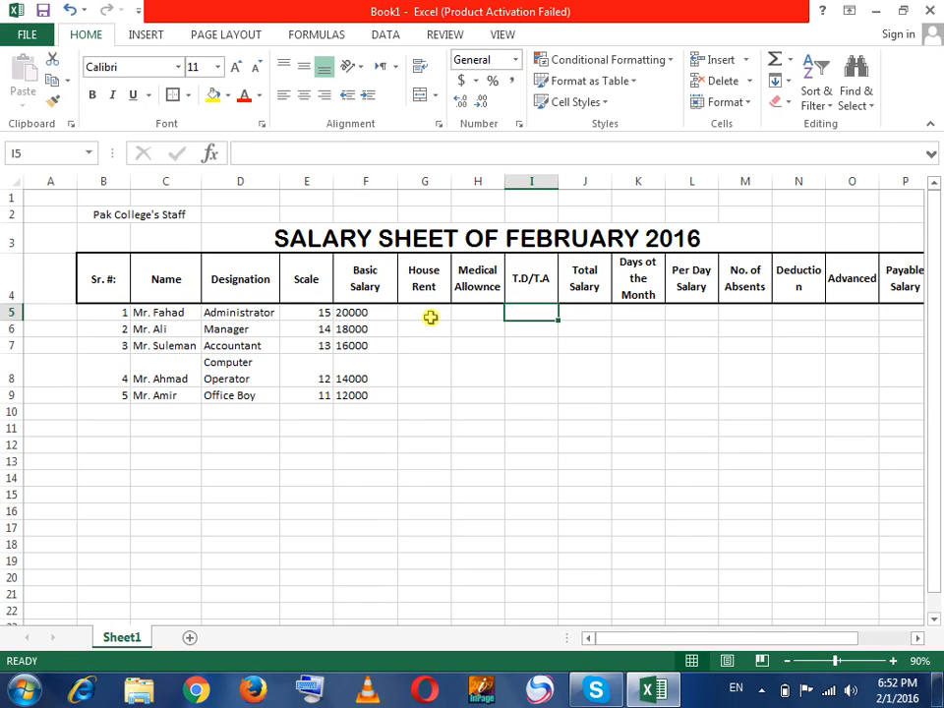
- Merge and center K17:L17, and do the same for M17:N17, below the salary table
{"action": "left_click", "coordinate": [699, 544]}
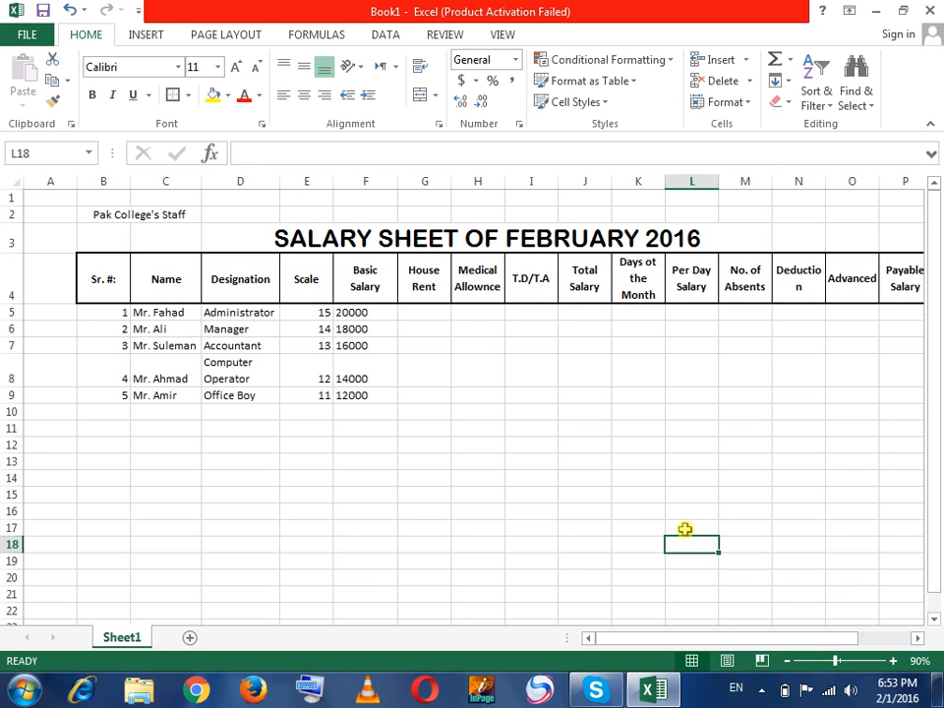
{"action": "left_click_drag", "start_coordinate": [653, 528], "coordinate": [680, 527]}
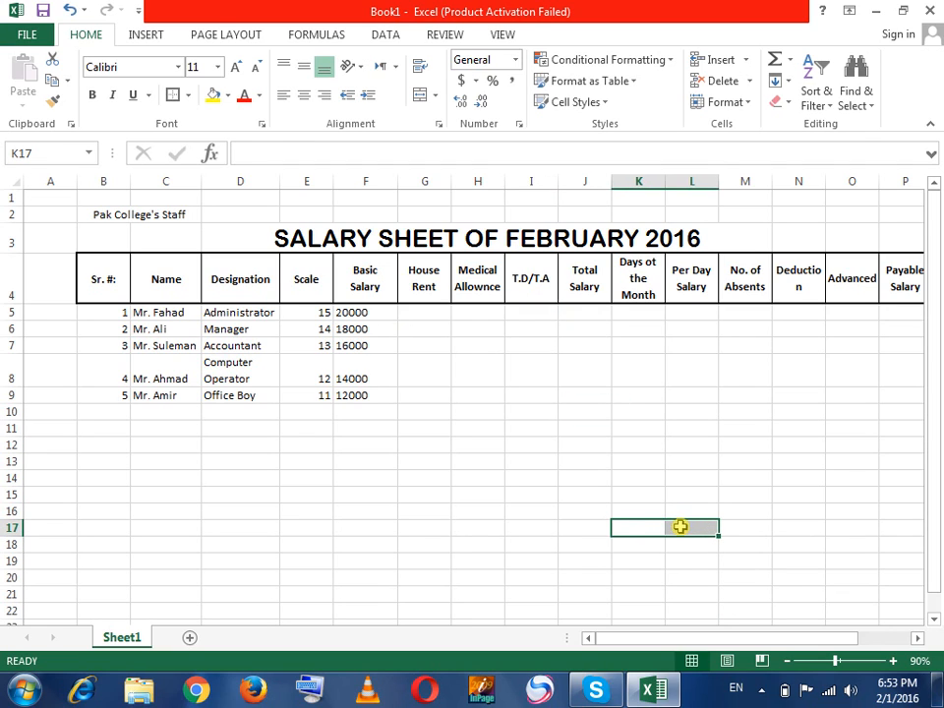
{"action": "left_click", "coordinate": [419, 94]}
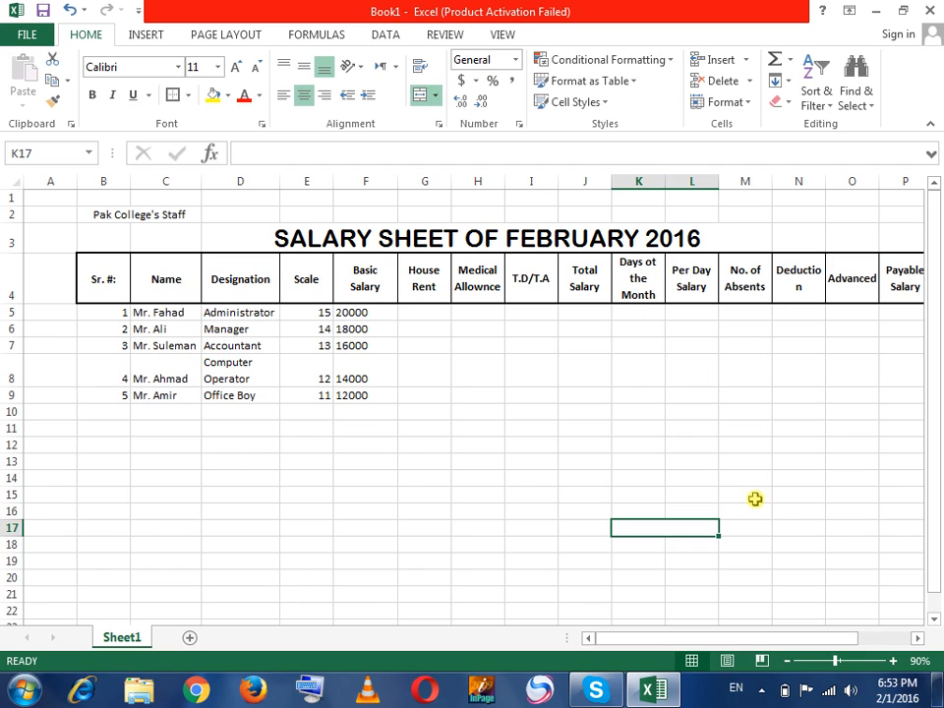
{"action": "left_click_drag", "start_coordinate": [748, 526], "coordinate": [784, 531]}
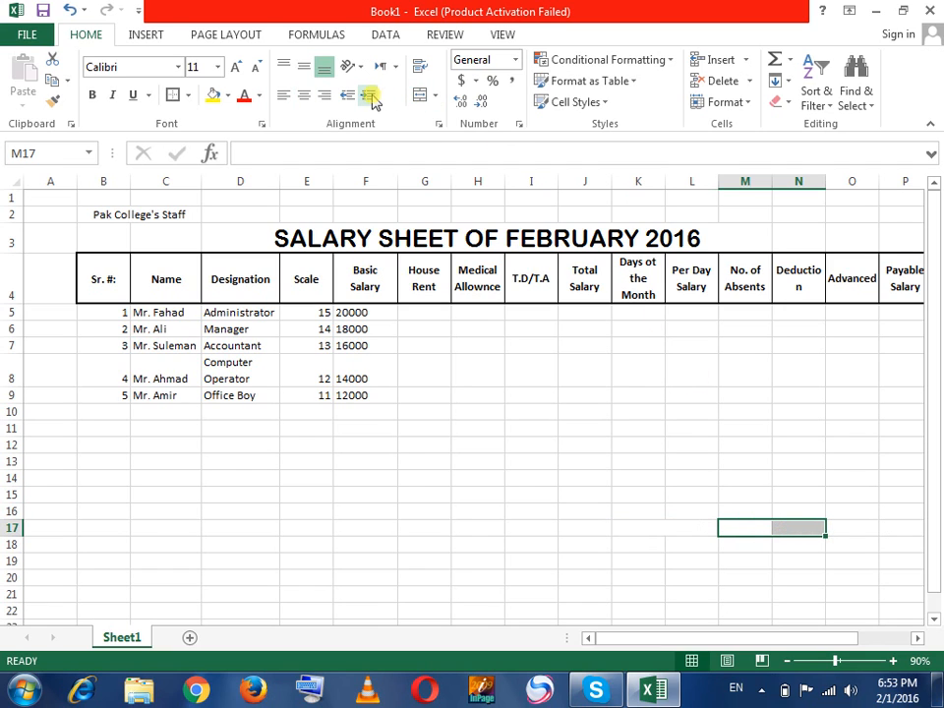
{"action": "left_click", "coordinate": [421, 94]}
- Enter the headings "Allownce Name" in merged cell K17 and "%age" in merged cell M17
{"action": "left_click", "coordinate": [627, 532]}
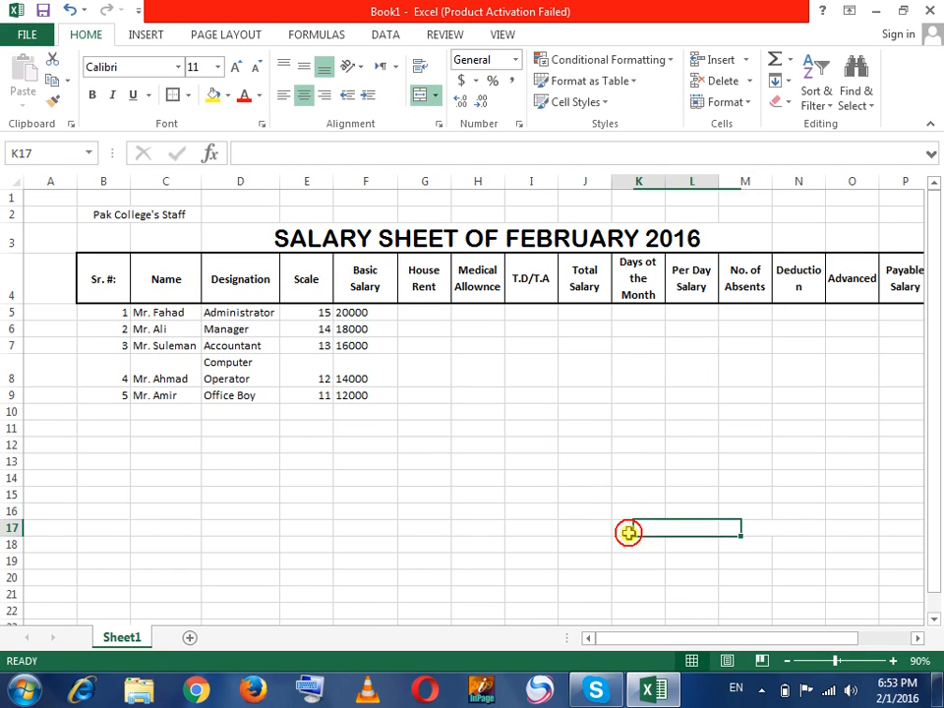
{"action": "type", "text": "Allownce Name"}
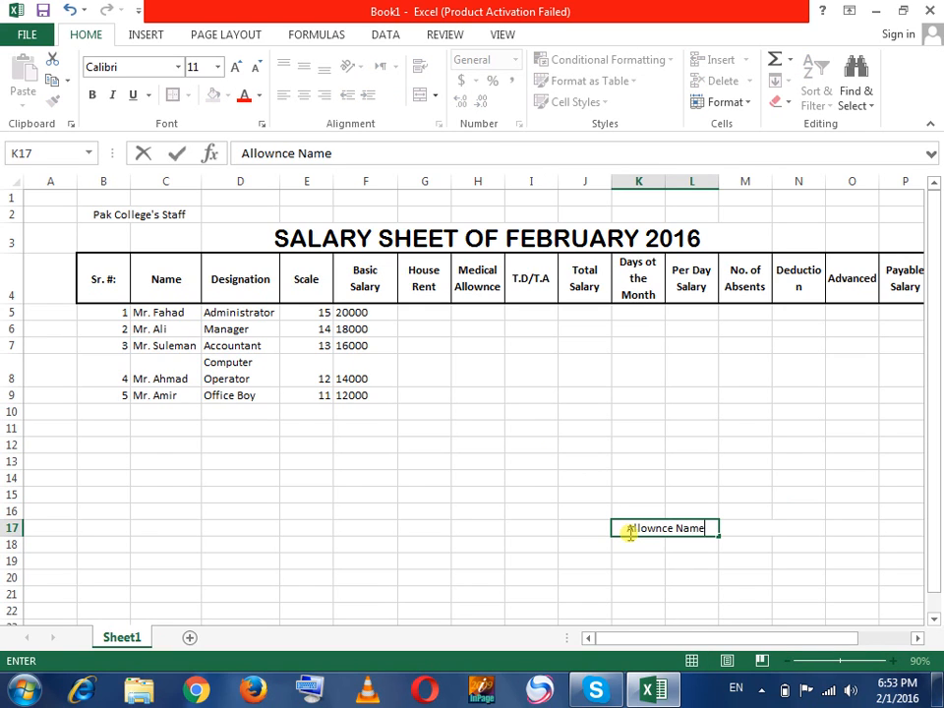
{"action": "key", "text": "Tab"}
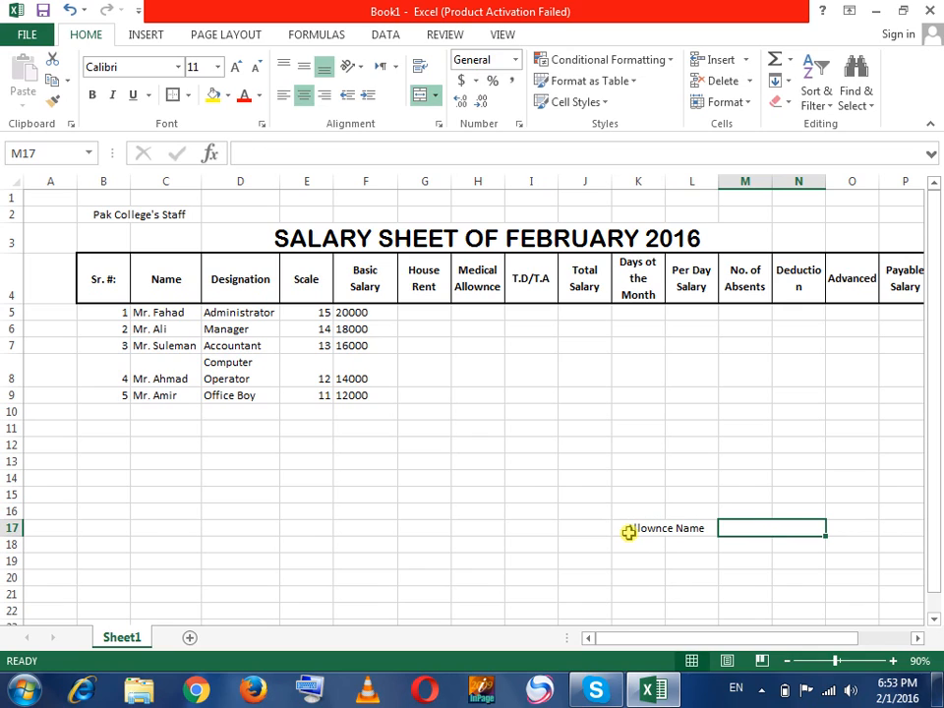
{"action": "type", "text": "%age"}
{"action": "key", "text": "Return"}
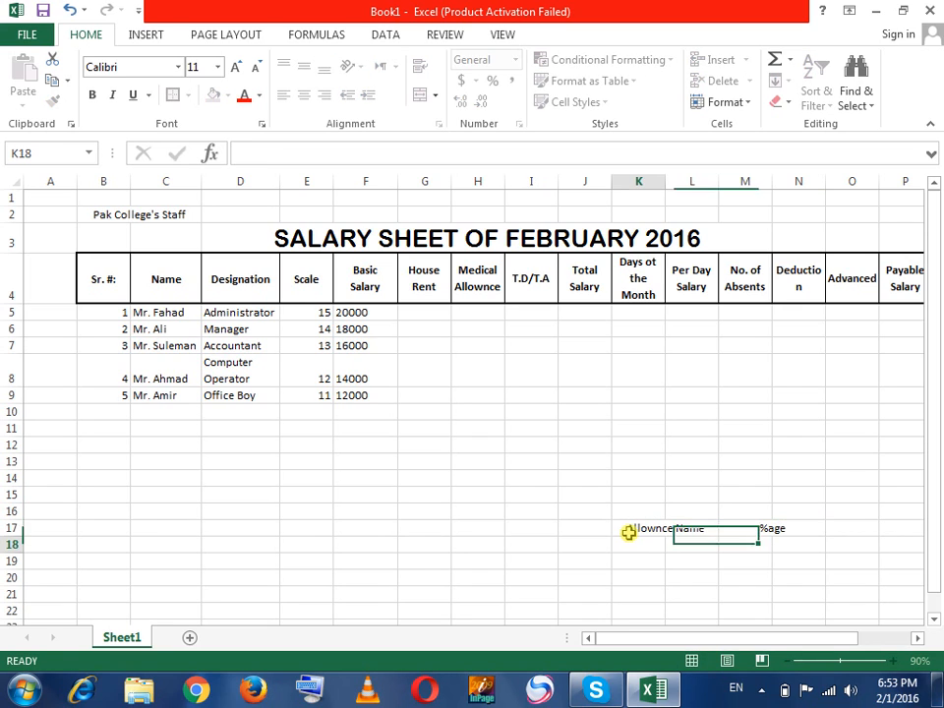
- Merge and center K18:L18, K19:L19 and K20:L20 individually, and unmerge the "%age" heading cells M17:N17
{"action": "key", "text": "Down"}
{"action": "key", "text": "Up"}
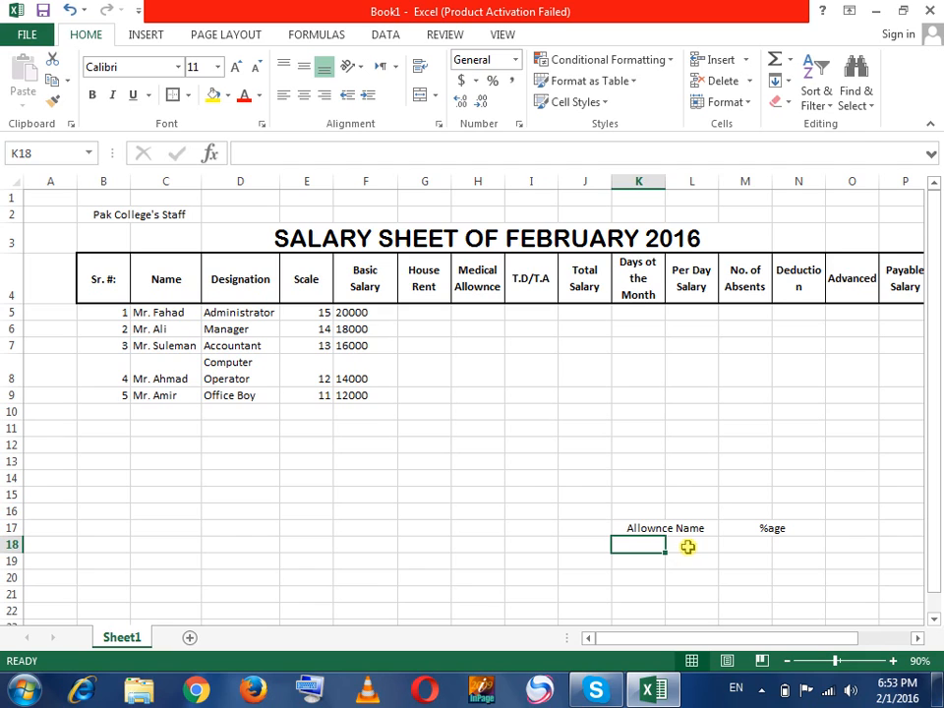
{"action": "left_click_drag", "start_coordinate": [688, 547], "coordinate": [655, 547]}
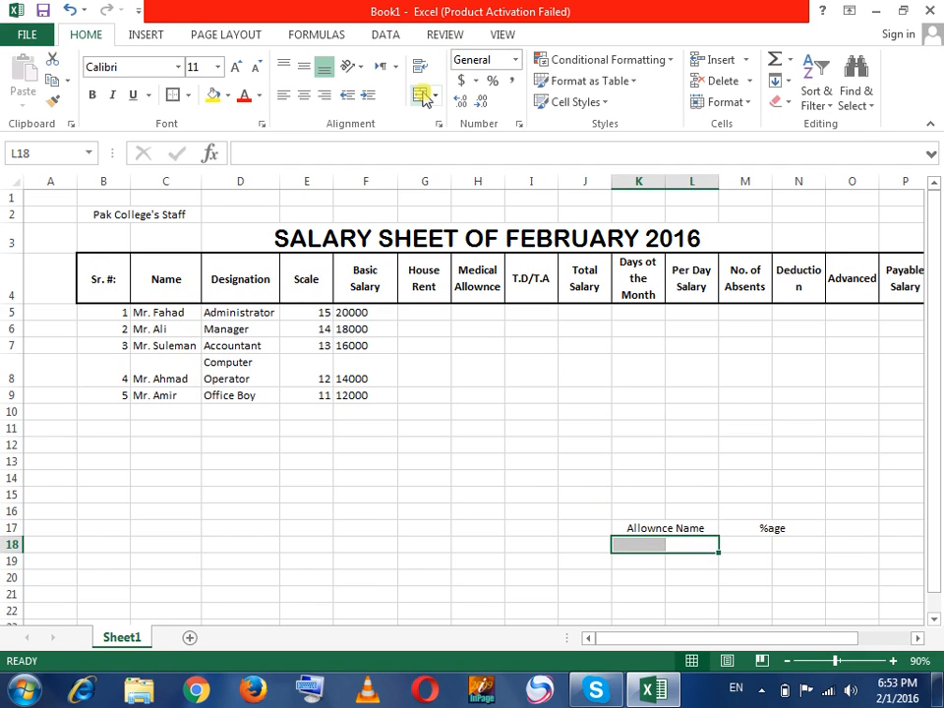
{"action": "left_click", "coordinate": [629, 544]}
{"action": "left_click_drag", "start_coordinate": [630, 559], "coordinate": [659, 565]}
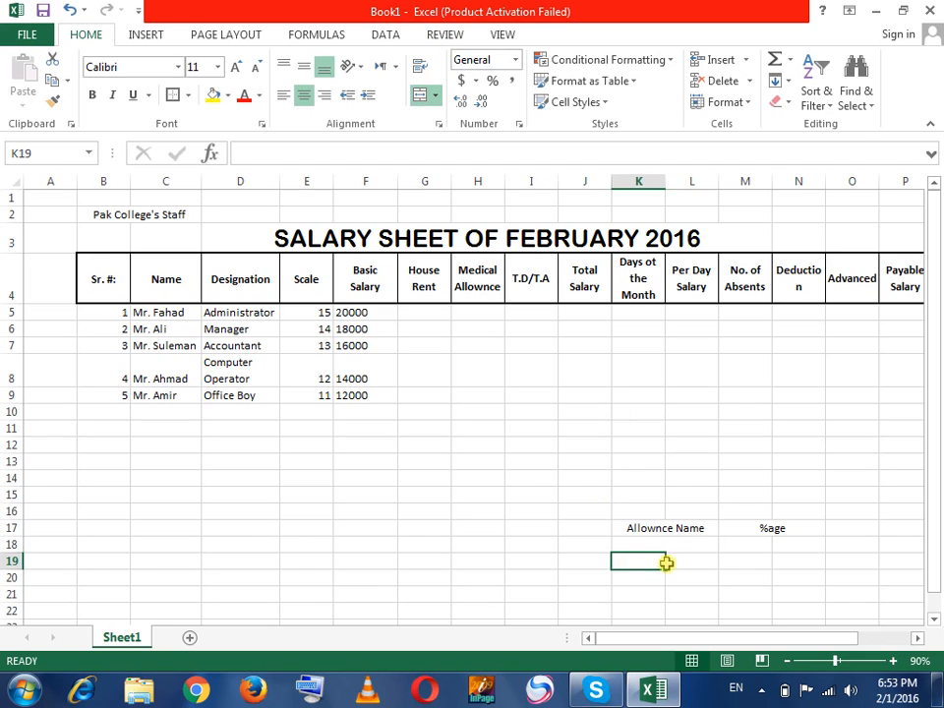
{"action": "left_click", "coordinate": [420, 94]}
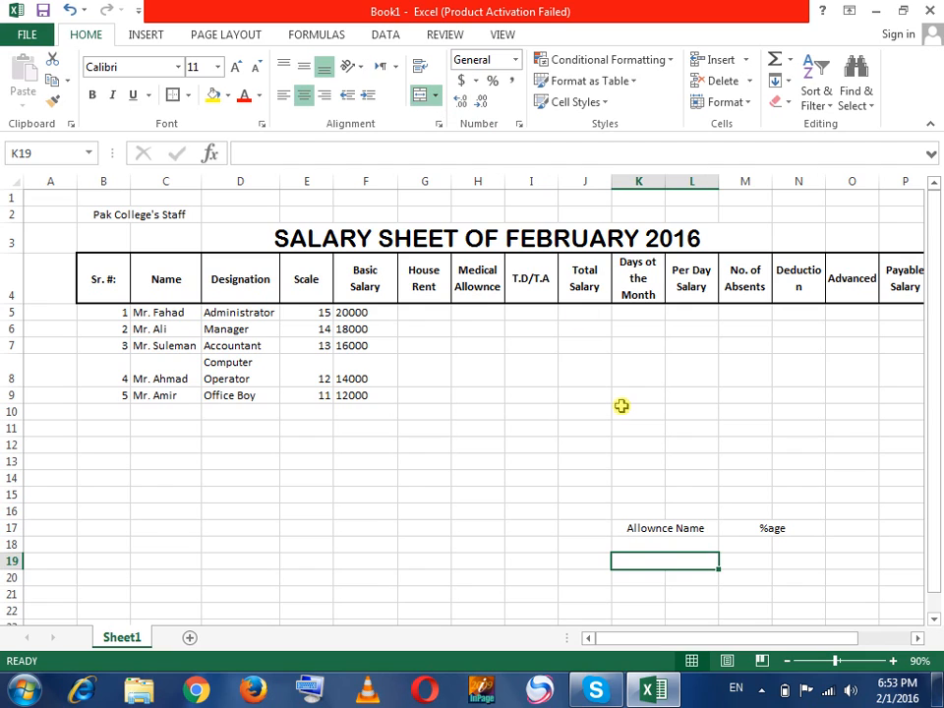
{"action": "left_click_drag", "start_coordinate": [628, 575], "coordinate": [698, 575]}
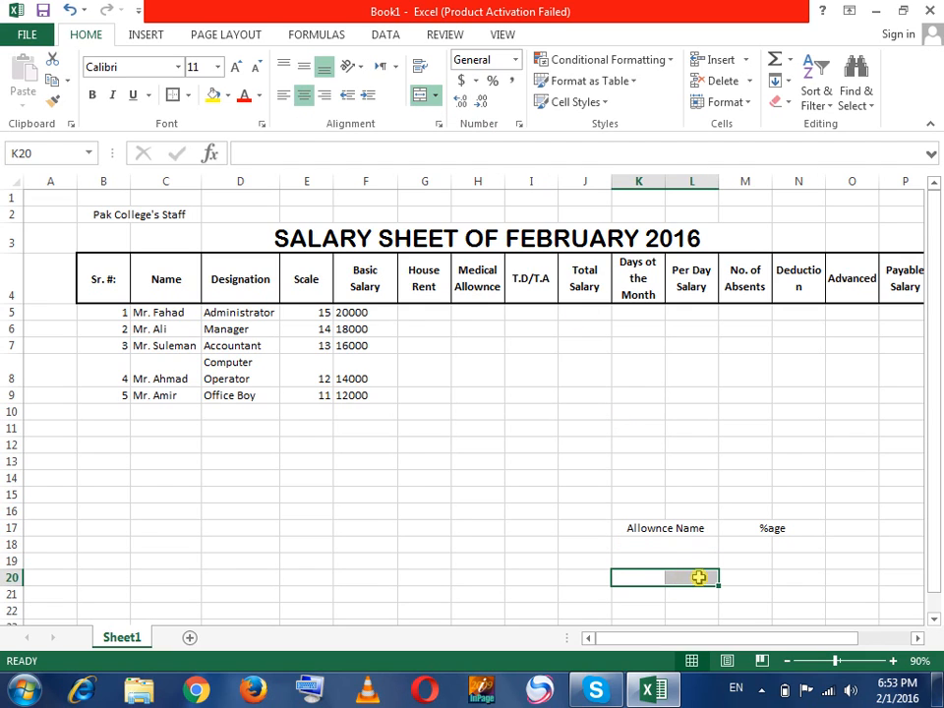
{"action": "left_click", "coordinate": [420, 94]}
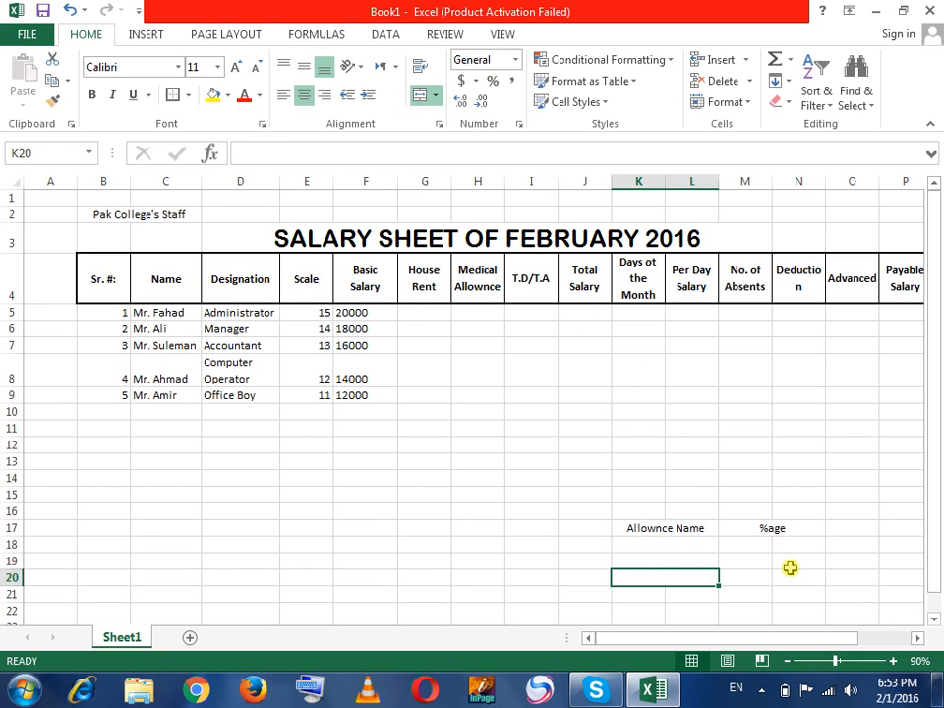
{"action": "left_click_drag", "start_coordinate": [765, 527], "coordinate": [812, 528]}
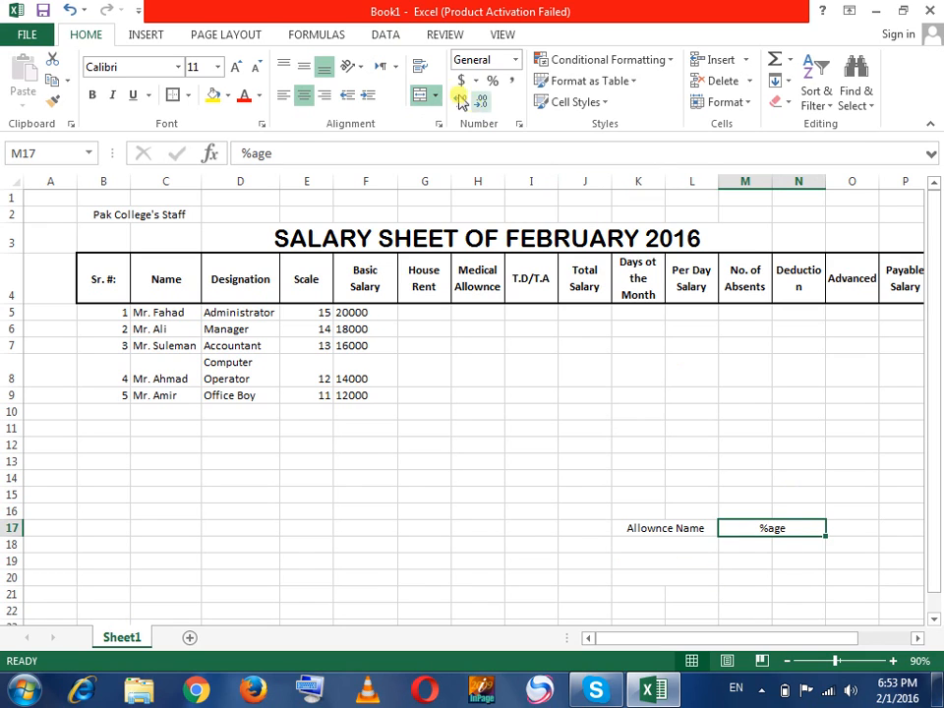
{"action": "left_click", "coordinate": [422, 101]}
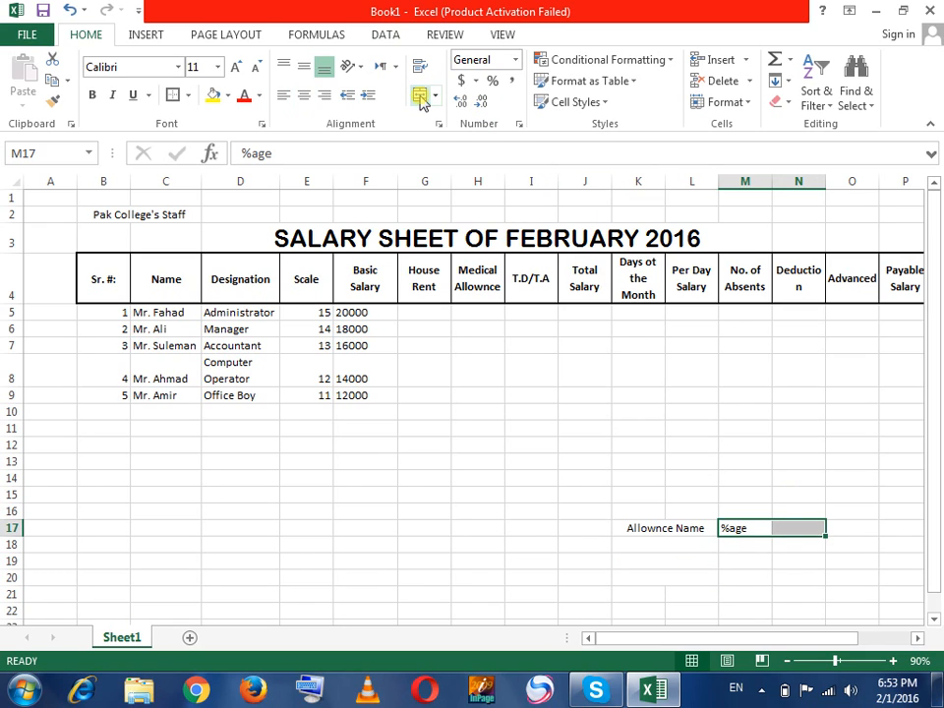
- Enter "House Rent" in merged cell K18 with a percentage of 20 in M18
{"action": "left_click", "coordinate": [697, 545]}
{"action": "type", "text": "House rent"}
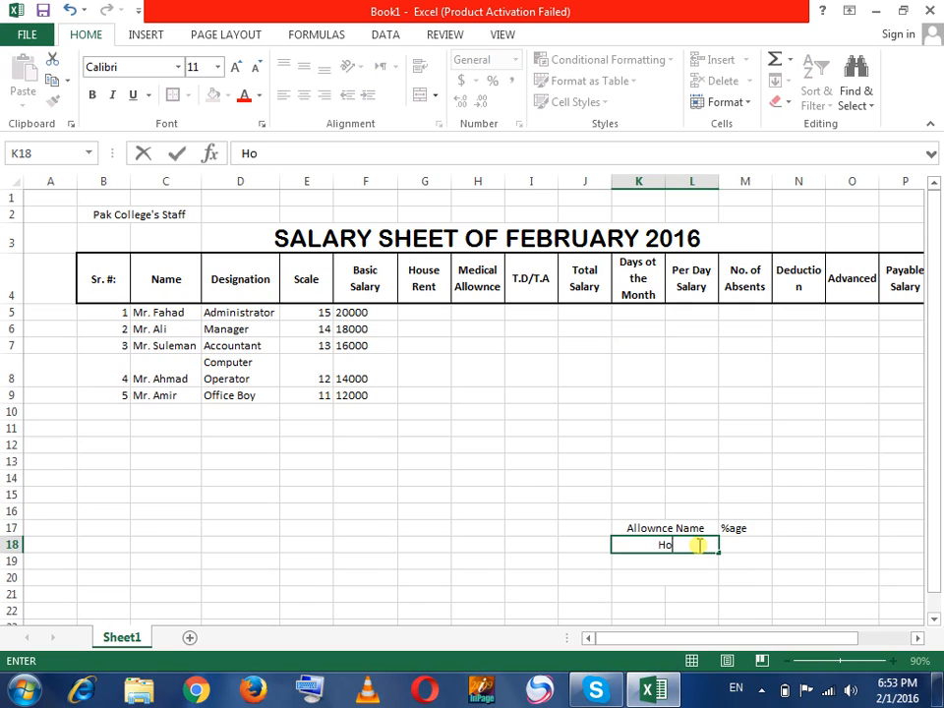
{"action": "key", "text": "BackSpace"}
{"action": "key", "text": "BackSpace"}
{"action": "key", "text": "BackSpace"}
{"action": "key", "text": "BackSpace"}
{"action": "type", "text": "Rent"}
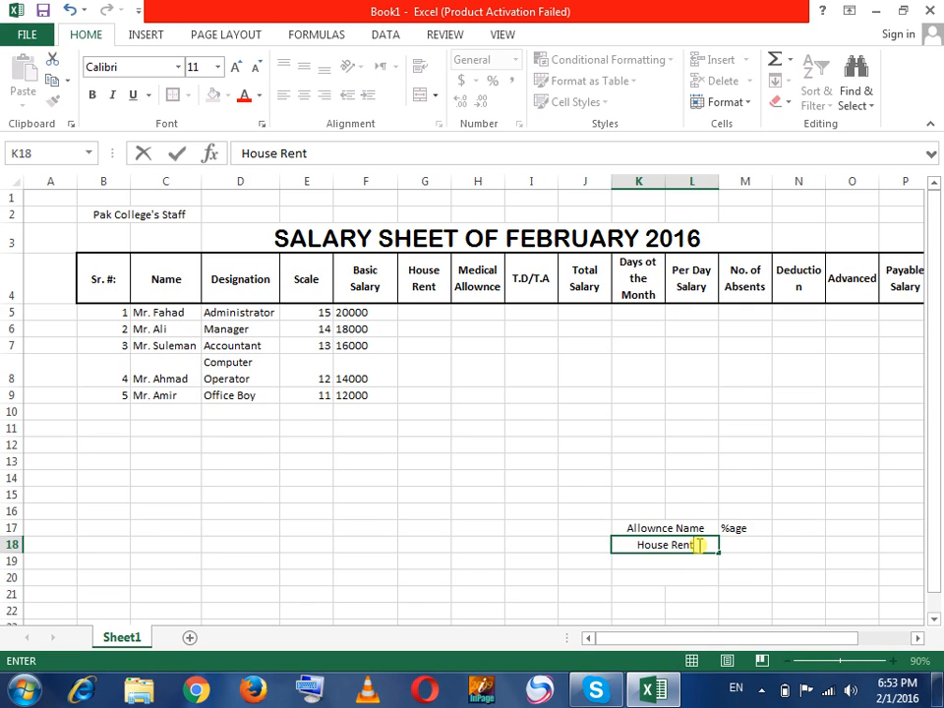
{"action": "key", "text": "Tab"}
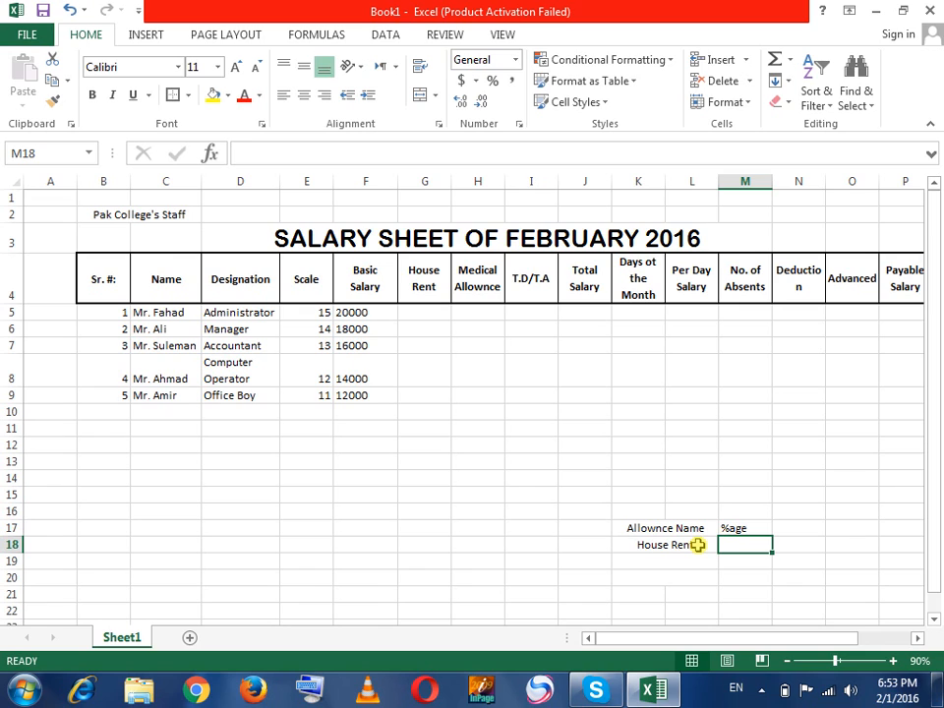
{"action": "type", "text": "20"}
{"action": "key", "text": "Tab"}
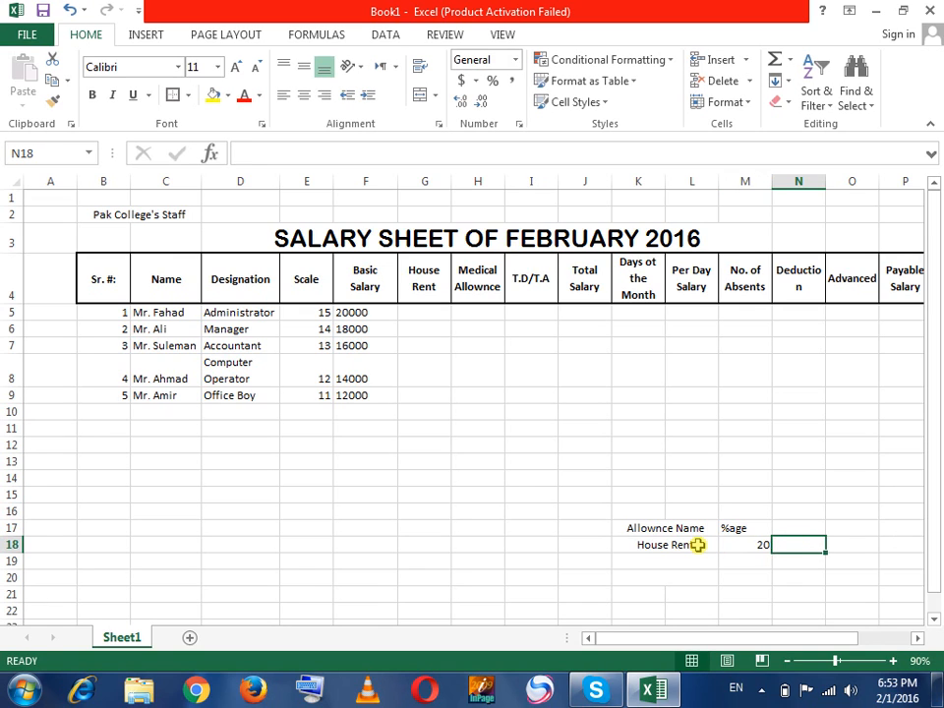
- Enter "Medical" in merged cell K19 with a percentage of 10 in M19
{"action": "left_click", "coordinate": [697, 545]}
{"action": "key", "text": "Return"}
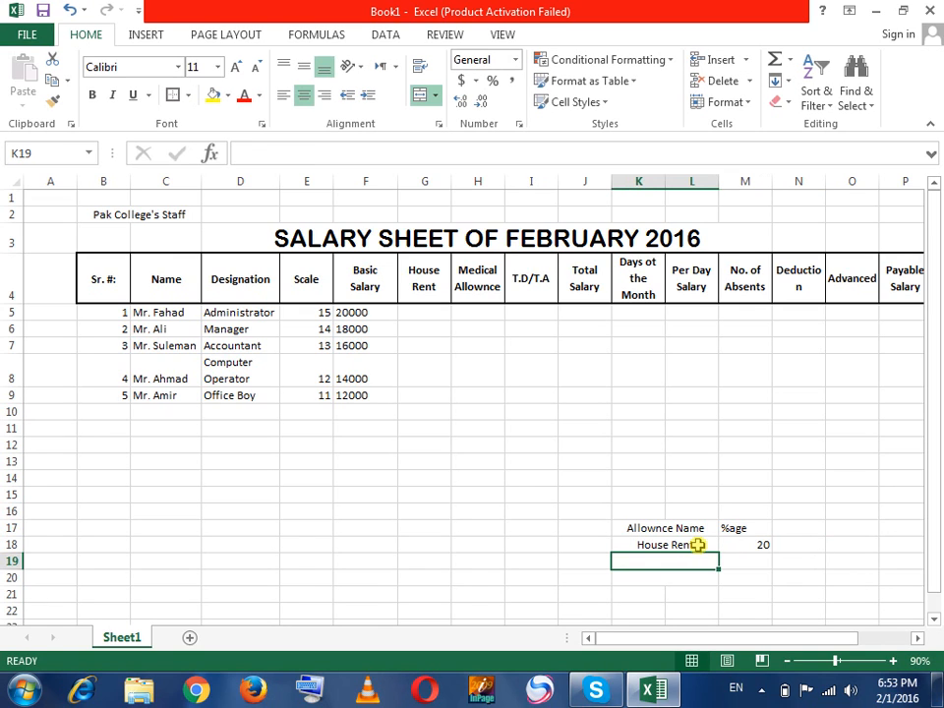
{"action": "type", "text": "Medica"}
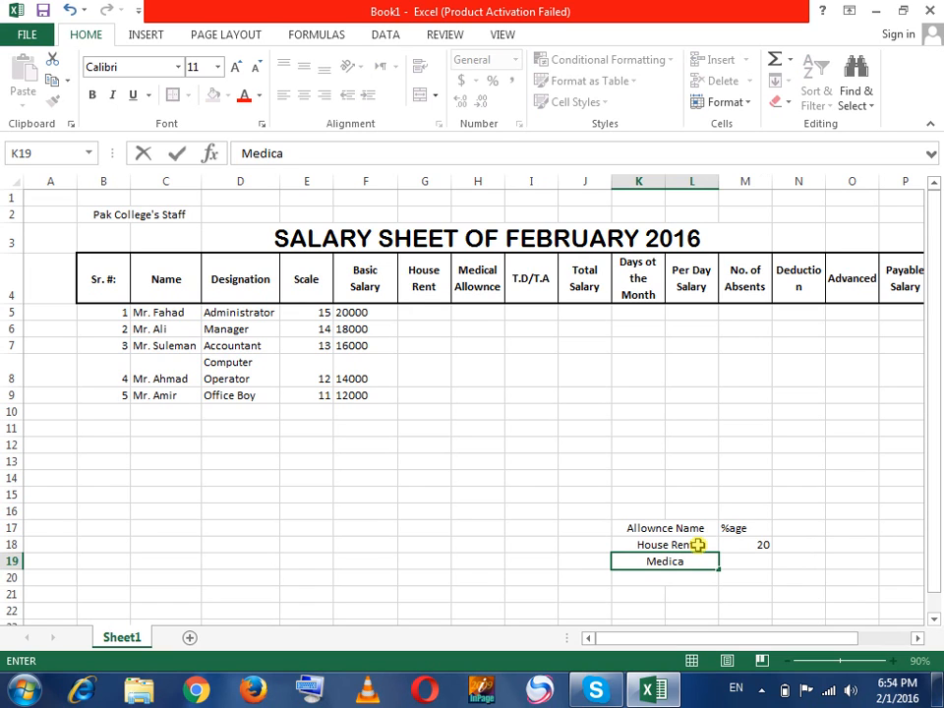
{"action": "type", "text": "l"}
{"action": "key", "text": "Return"}
{"action": "key", "text": "Up"}
{"action": "key", "text": "Right"}
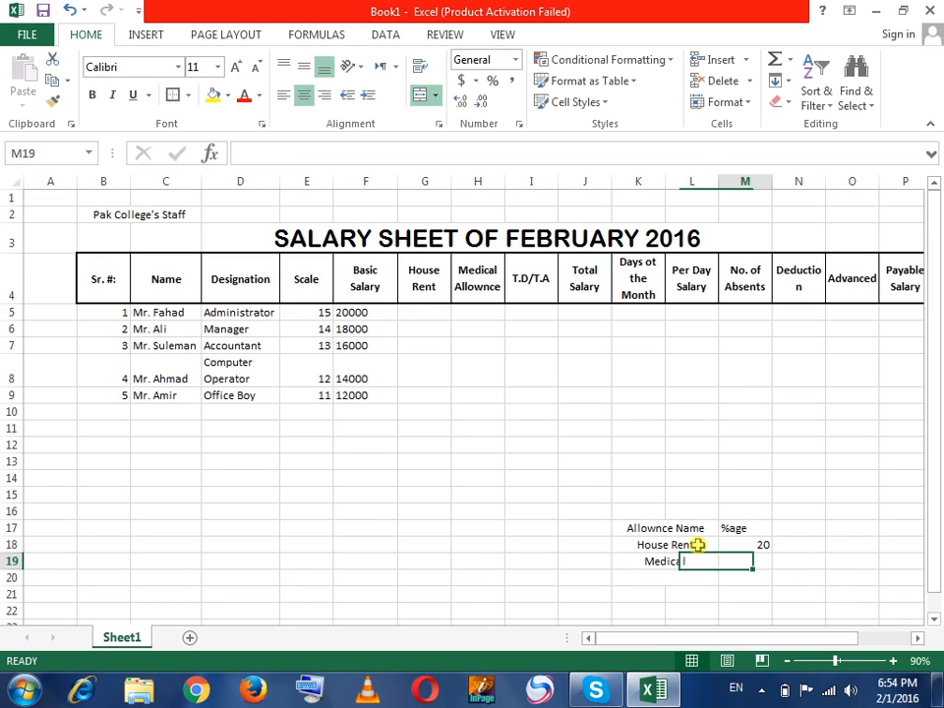
{"action": "type", "text": "10"}
{"action": "key", "text": "ctrl+Return"}
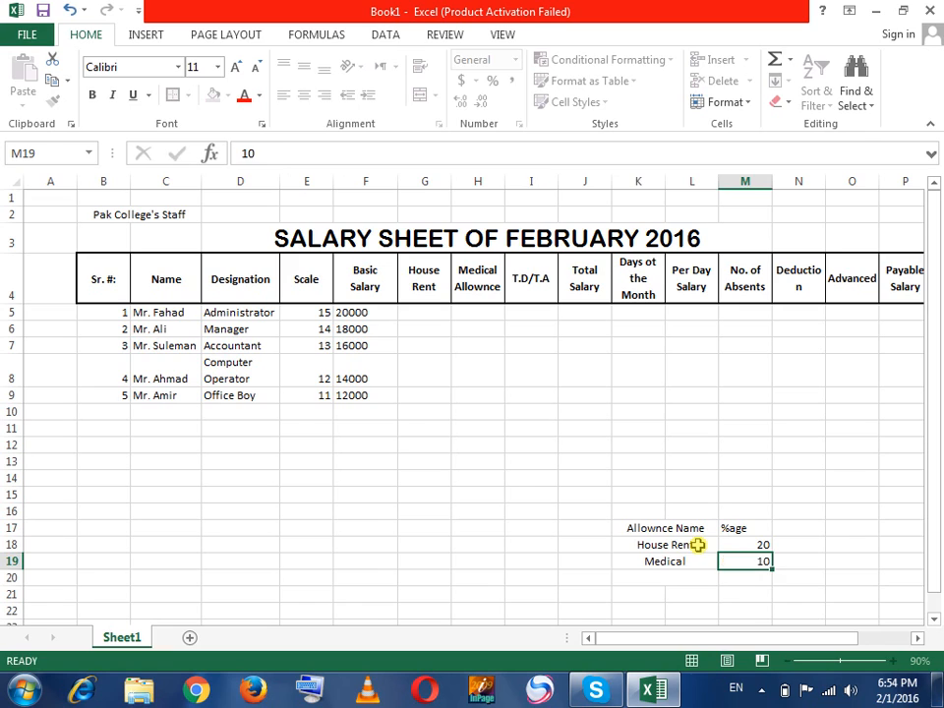
- Change the House Rent percentage in M18 to 30 and the Medical percentage in M19 to 20
{"action": "left_click", "coordinate": [697, 545]}
{"action": "key", "text": "Right"}
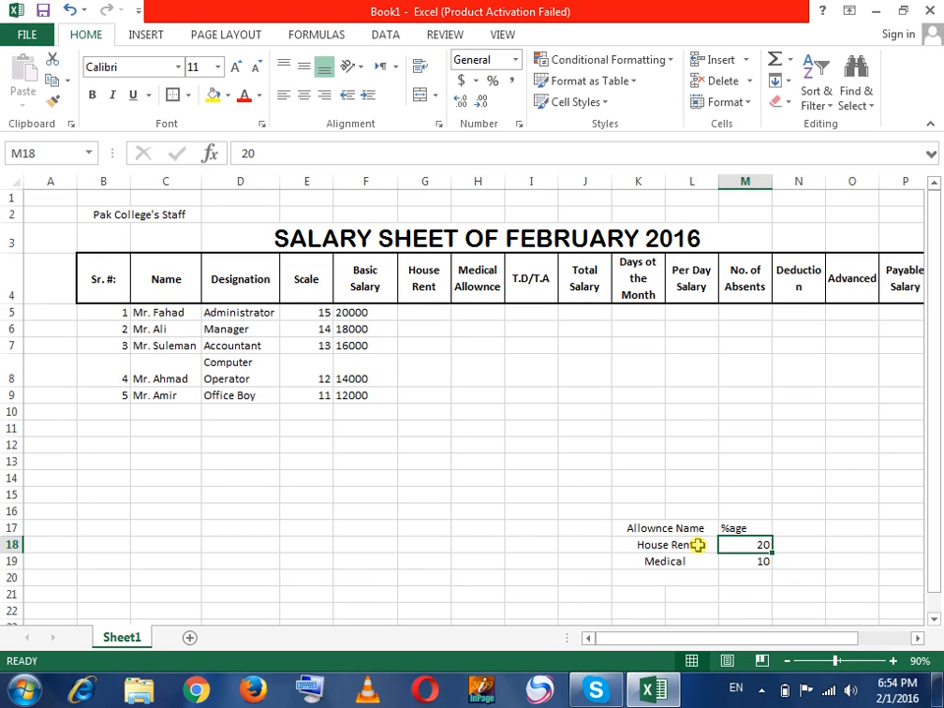
{"action": "type", "text": "30"}
{"action": "key", "text": "Return"}
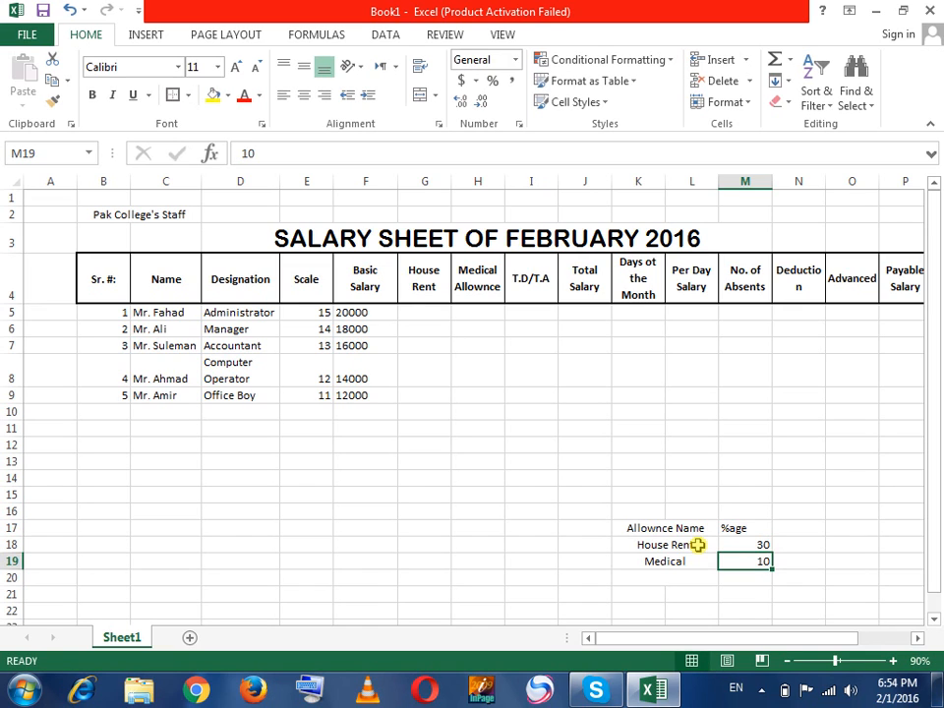
{"action": "type", "text": "20"}
{"action": "key", "text": "Return"}
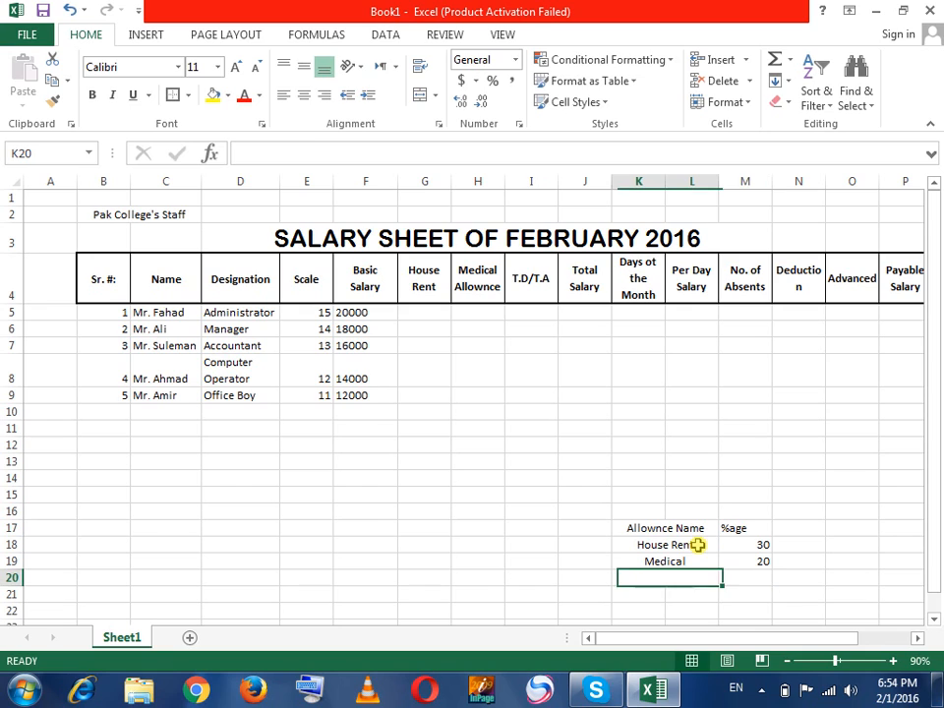
- Enter "T.D/T.A" in merged cell K20 with a percentage of 10 in M20
{"action": "type", "text": "T.D"}
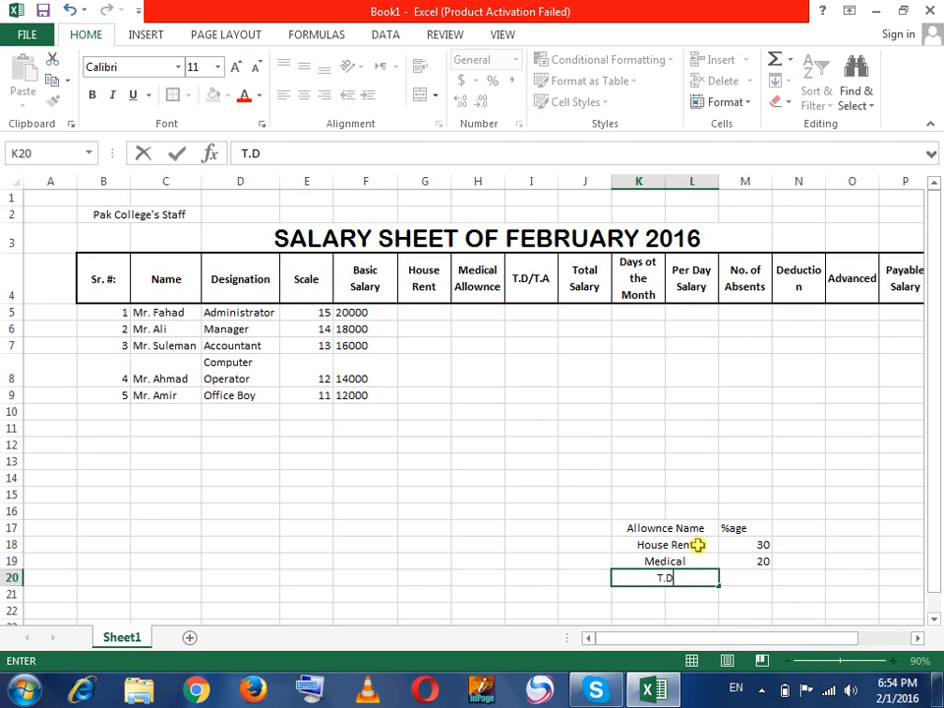
{"action": "type", "text": "/T/"}
{"action": "key", "text": "BackSpace"}
{"action": "type", "text": ".A"}
{"action": "key", "text": "Tab"}
{"action": "type", "text": "10"}
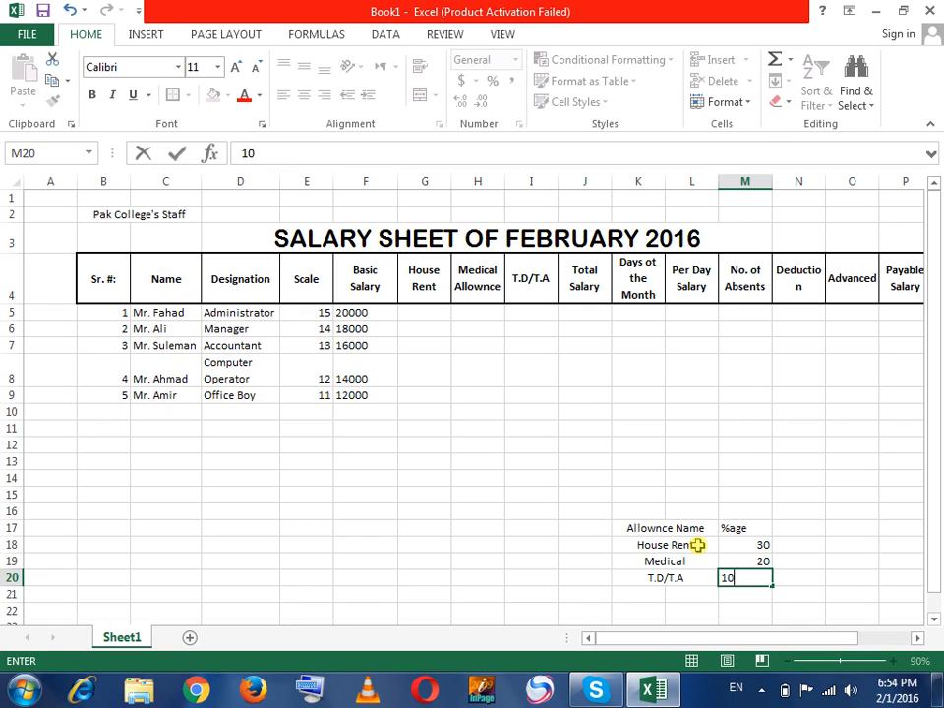
{"action": "key", "text": "Up"}
- Apply all borders to the allowance table K17:M20 and center its contents vertically and horizontally
{"action": "left_click_drag", "start_coordinate": [752, 531], "coordinate": [664, 585]}
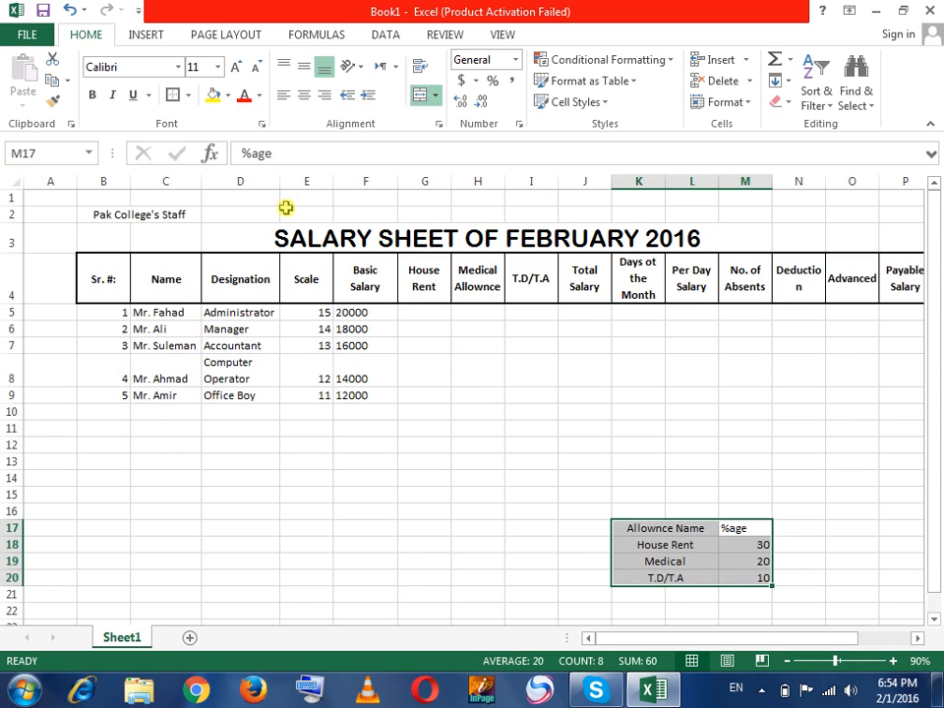
{"action": "left_click", "coordinate": [187, 95]}
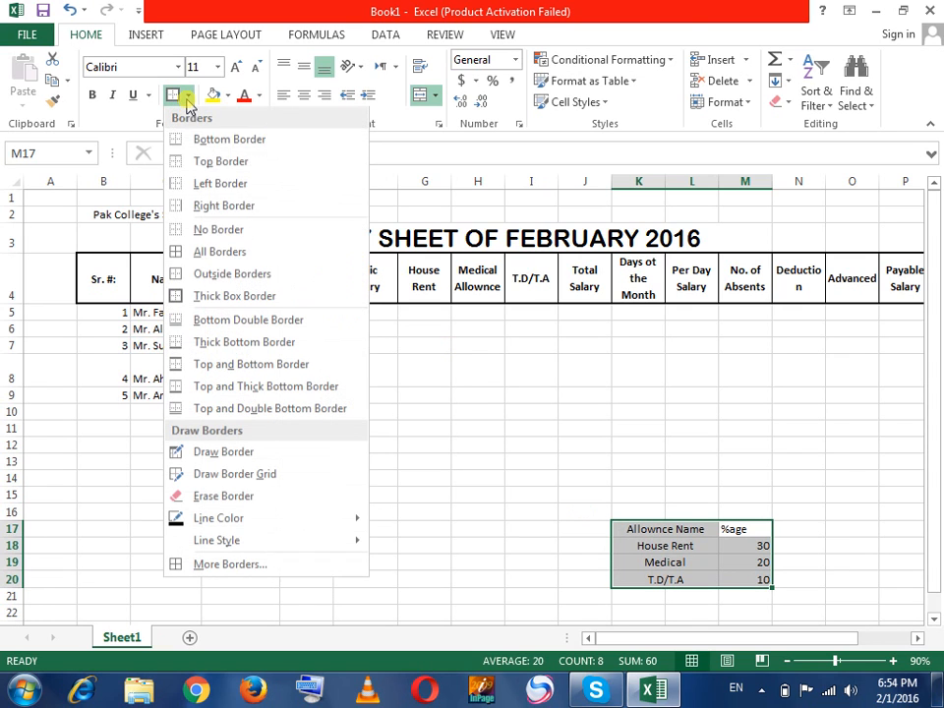
{"action": "left_click", "coordinate": [214, 257]}
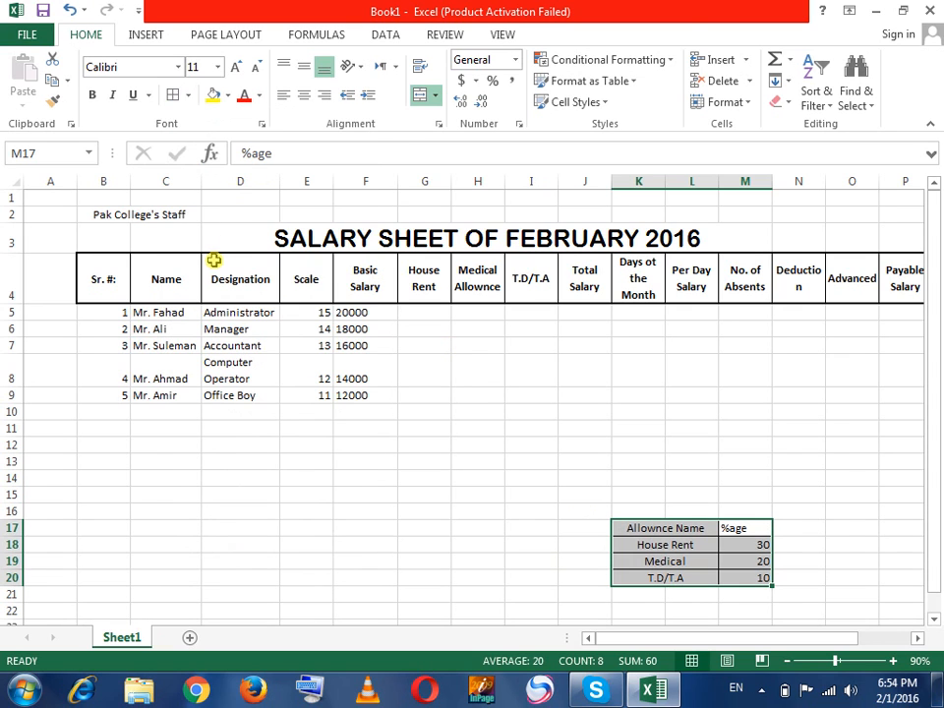
{"action": "left_click", "coordinate": [187, 95]}
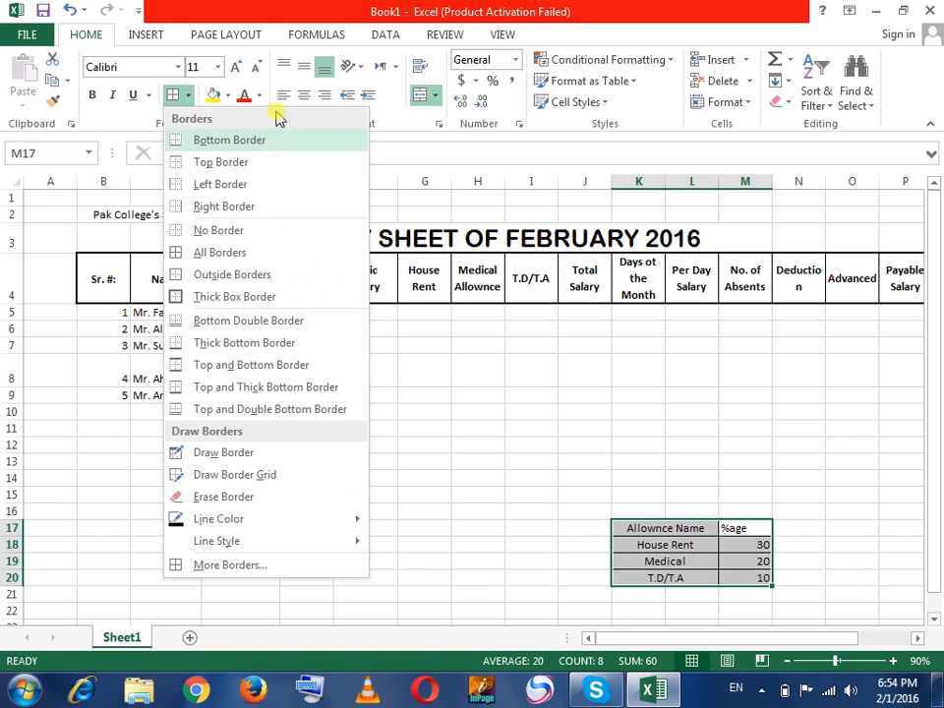
{"action": "left_click", "coordinate": [306, 65]}
{"action": "left_click", "coordinate": [306, 90]}
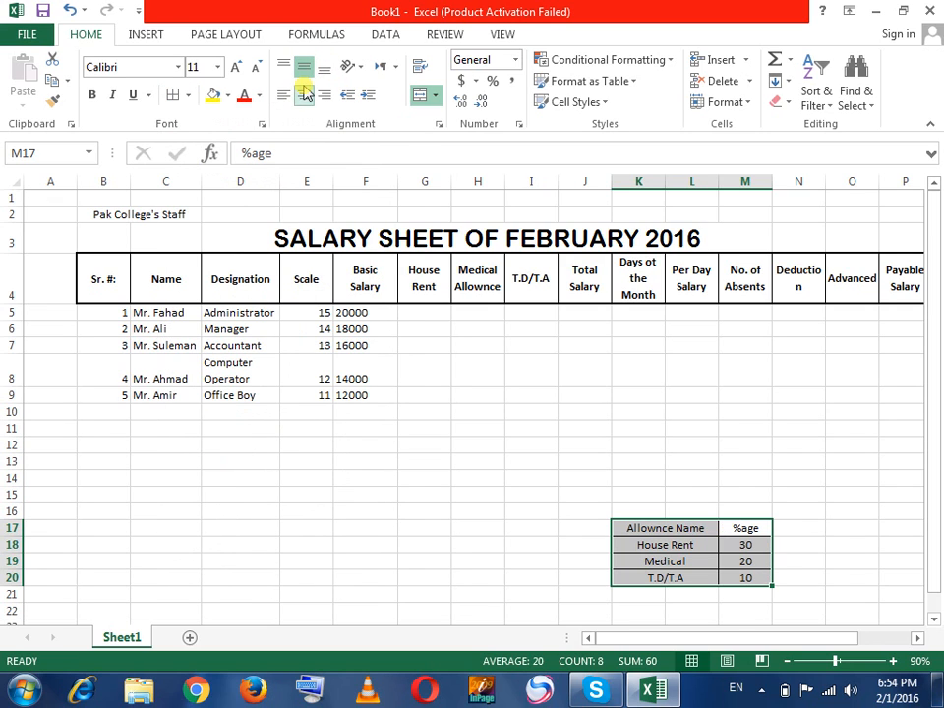
- Set the font of the allowance table K17:M20 to Times New Roman
{"action": "left_click", "coordinate": [140, 66]}
{"action": "type", "text": "Times New Roman"}
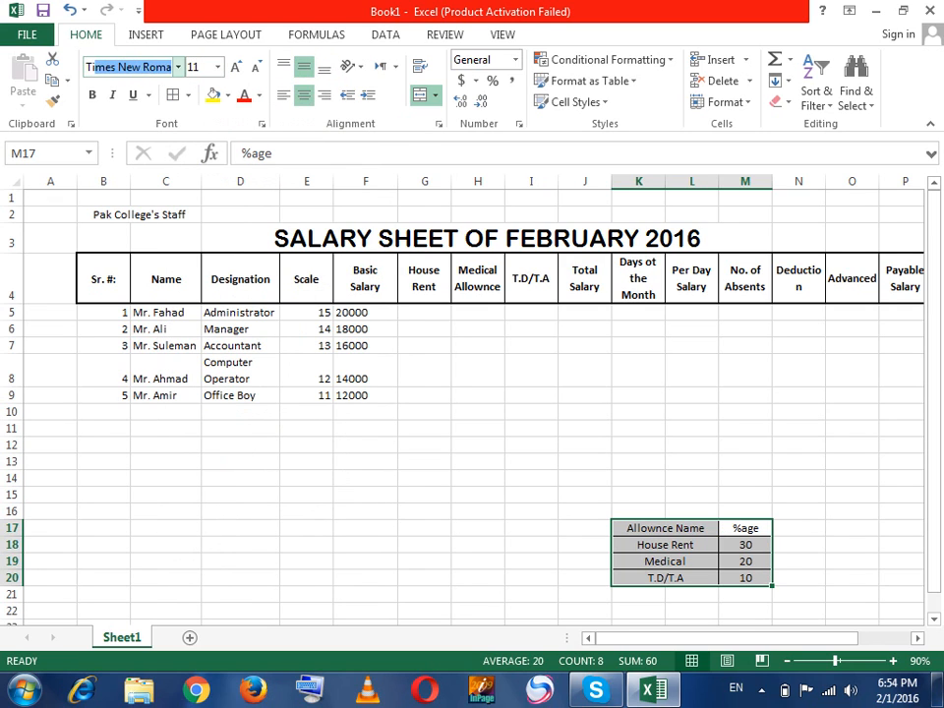
{"action": "key", "text": "Return"}
- Bold the allowance table's header row K17:M17 and put thick box borders around the header and around K18:M20
{"action": "left_click_drag", "start_coordinate": [655, 532], "coordinate": [735, 527]}
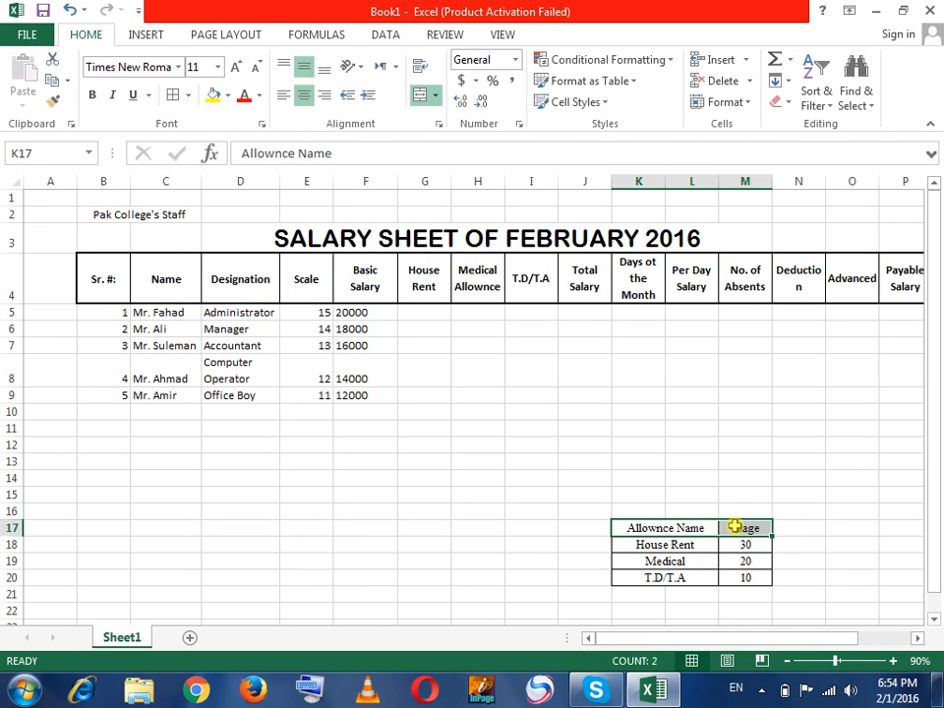
{"action": "key", "text": "ctrl+b"}
{"action": "left_click", "coordinate": [187, 95]}
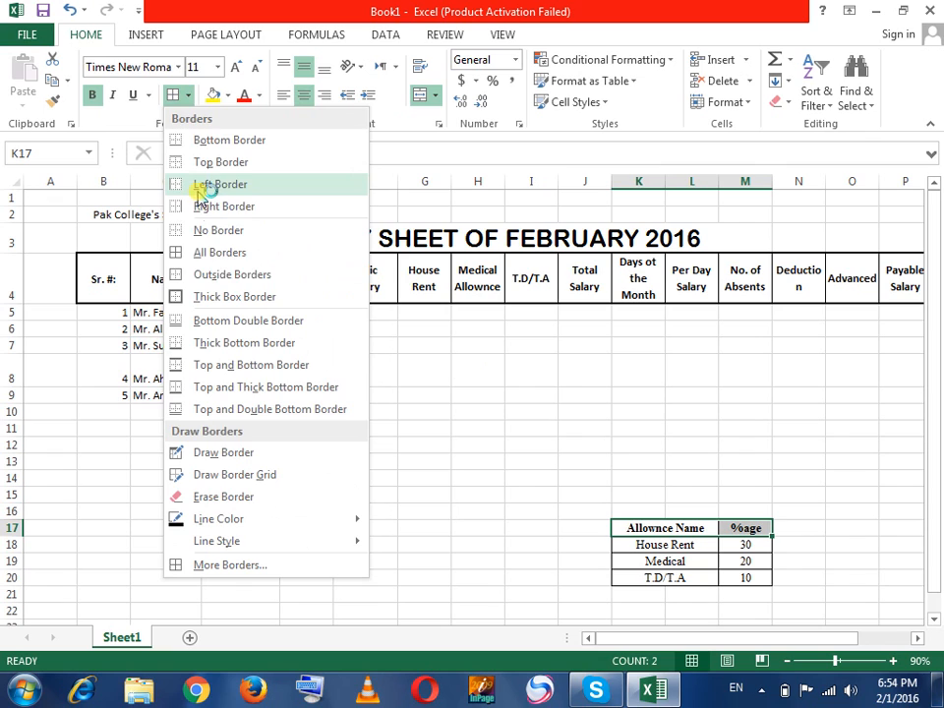
{"action": "left_click", "coordinate": [212, 297]}
{"action": "left_click_drag", "start_coordinate": [618, 545], "coordinate": [752, 579]}
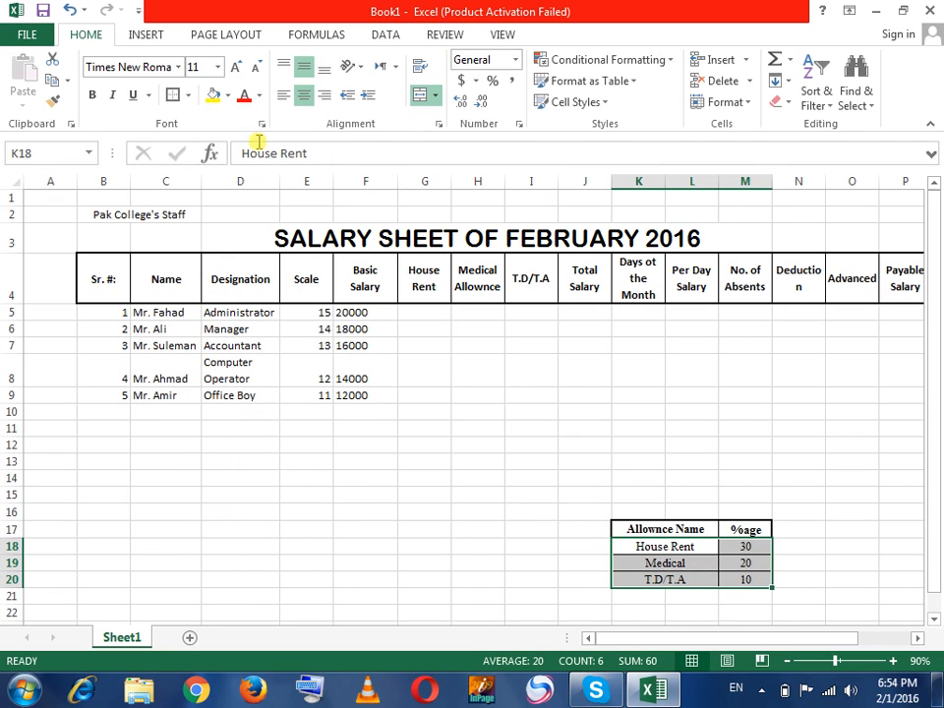
- Set the font size of the whole allowance table K17:M20 to 12
{"action": "left_click_drag", "start_coordinate": [625, 529], "coordinate": [727, 581]}
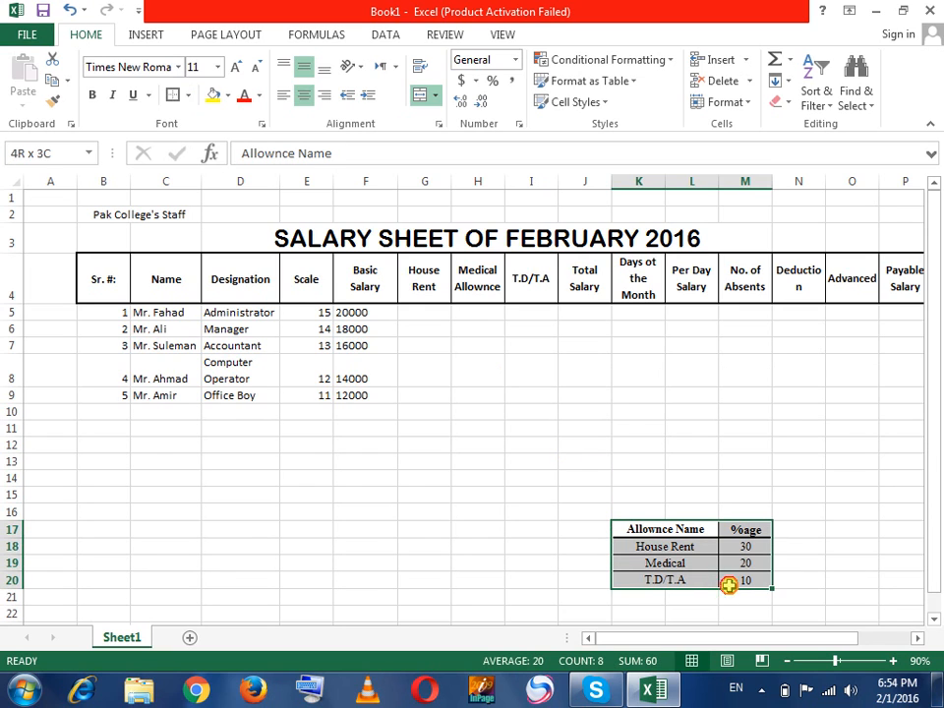
{"action": "left_click", "coordinate": [236, 65]}
{"action": "left_click", "coordinate": [236, 65]}
{"action": "left_click", "coordinate": [235, 66]}
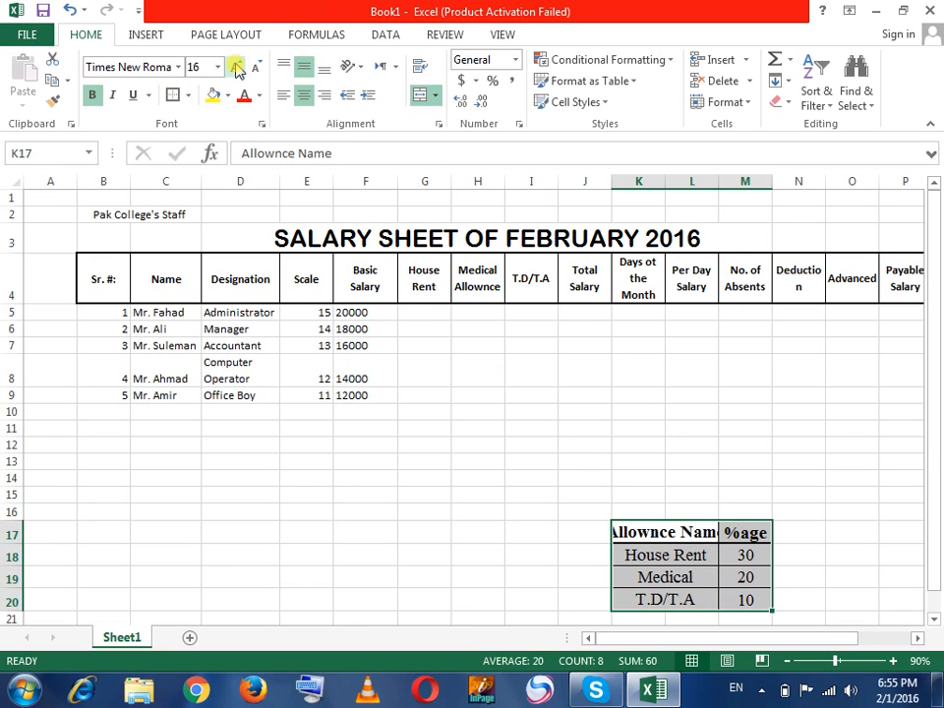
{"action": "left_click", "coordinate": [255, 73]}
{"action": "left_click", "coordinate": [255, 73]}
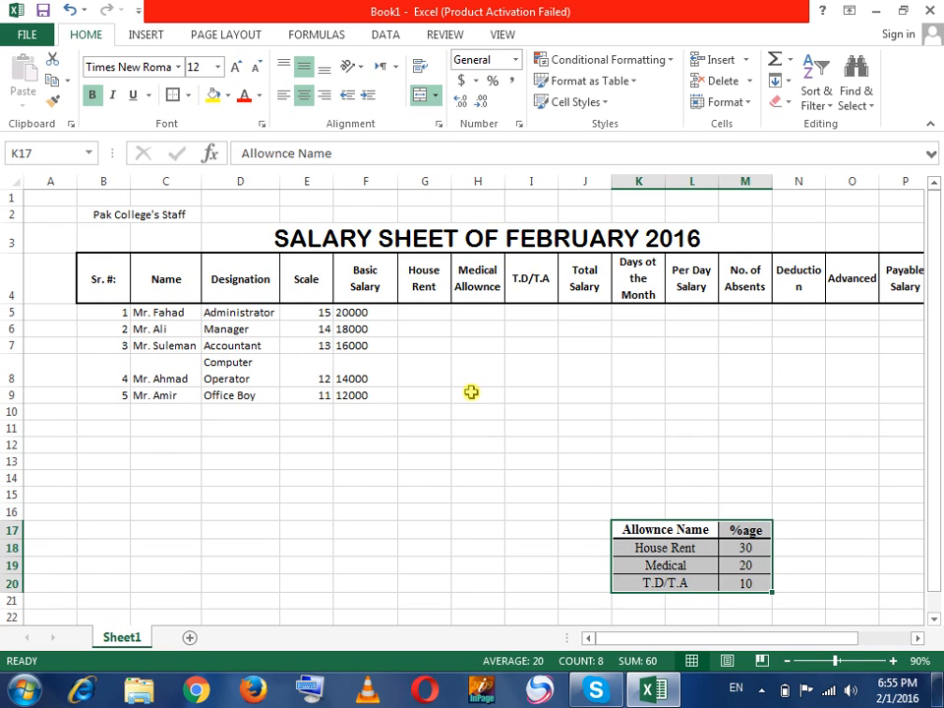
{"action": "left_click", "coordinate": [490, 440]}
{"action": "left_click", "coordinate": [699, 620]}
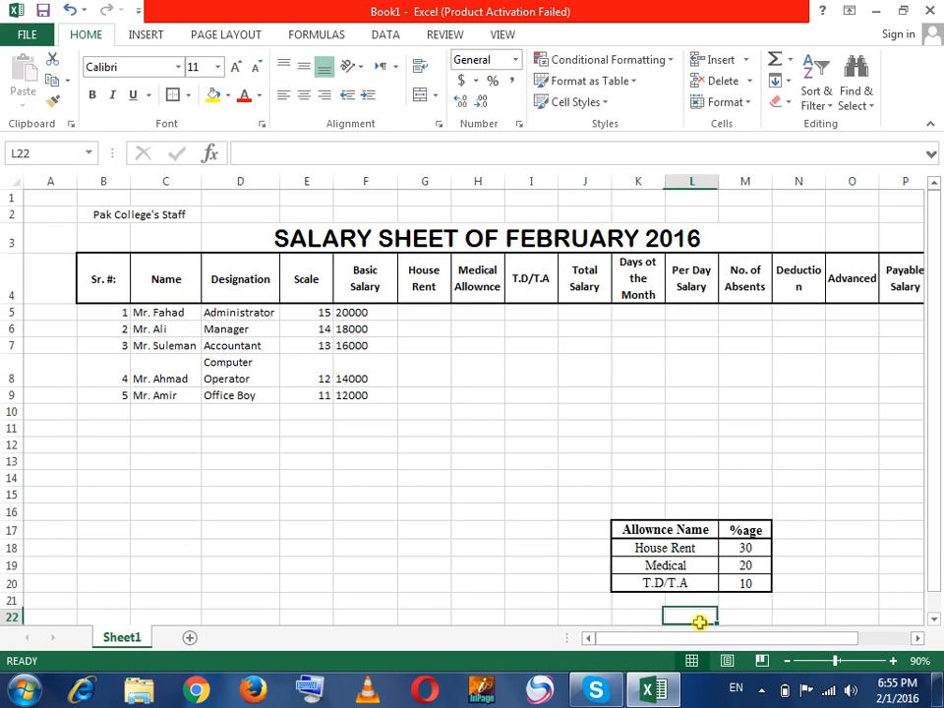
- Calculate the first employee's House Rent in G5 as 30 percent of basic salary with =F5/100*30
{"action": "left_click", "coordinate": [678, 562]}
{"action": "left_click", "coordinate": [424, 312]}
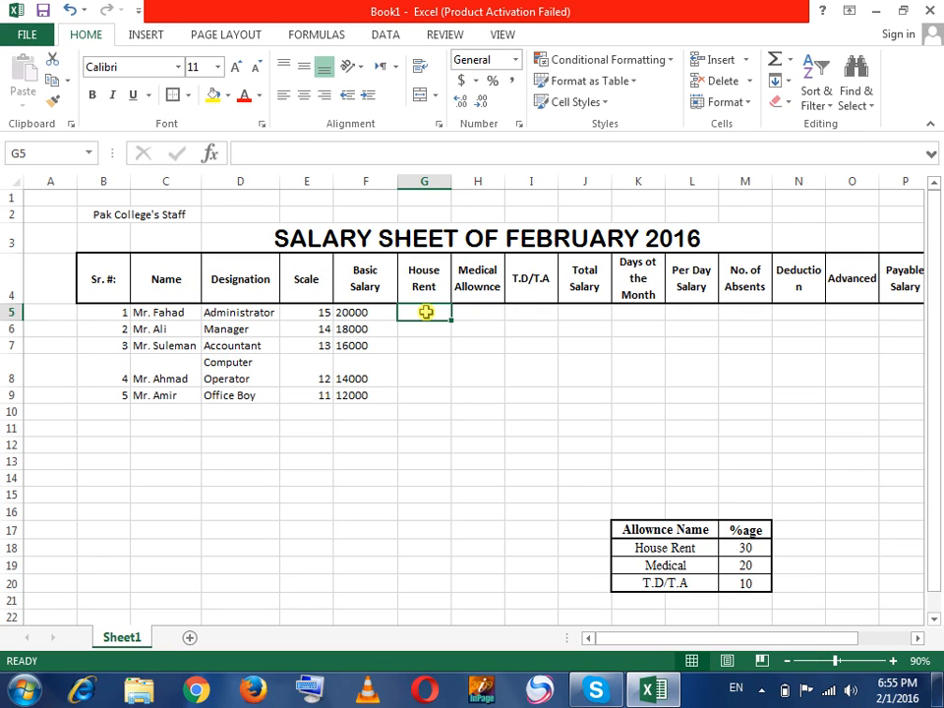
{"action": "type", "text": "="}
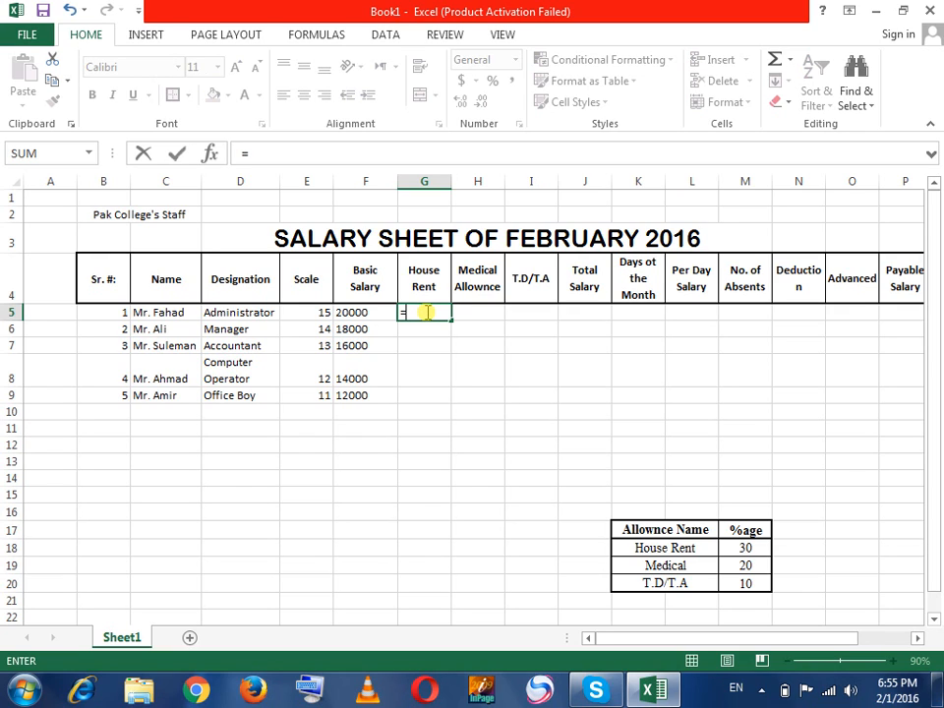
{"action": "key", "text": "BackSpace"}
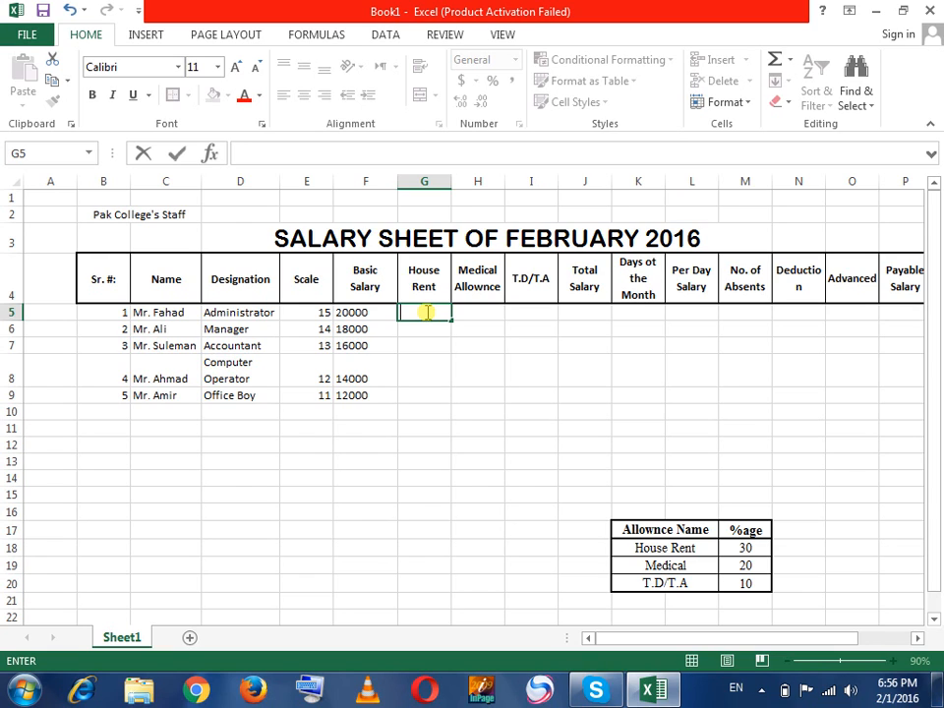
{"action": "type", "text": "="}
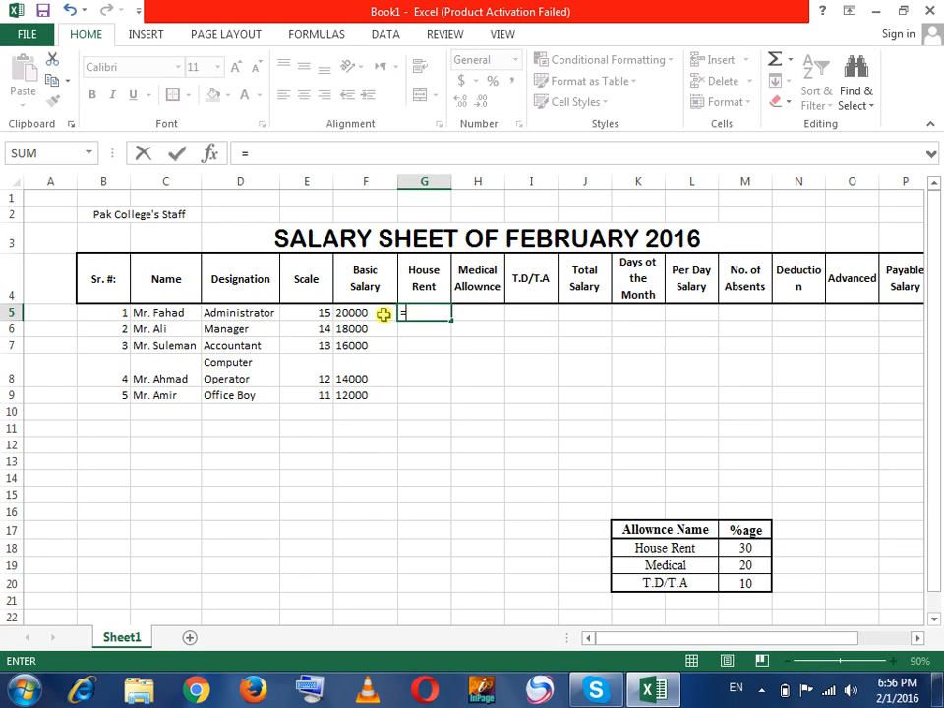
{"action": "left_click", "coordinate": [357, 312]}
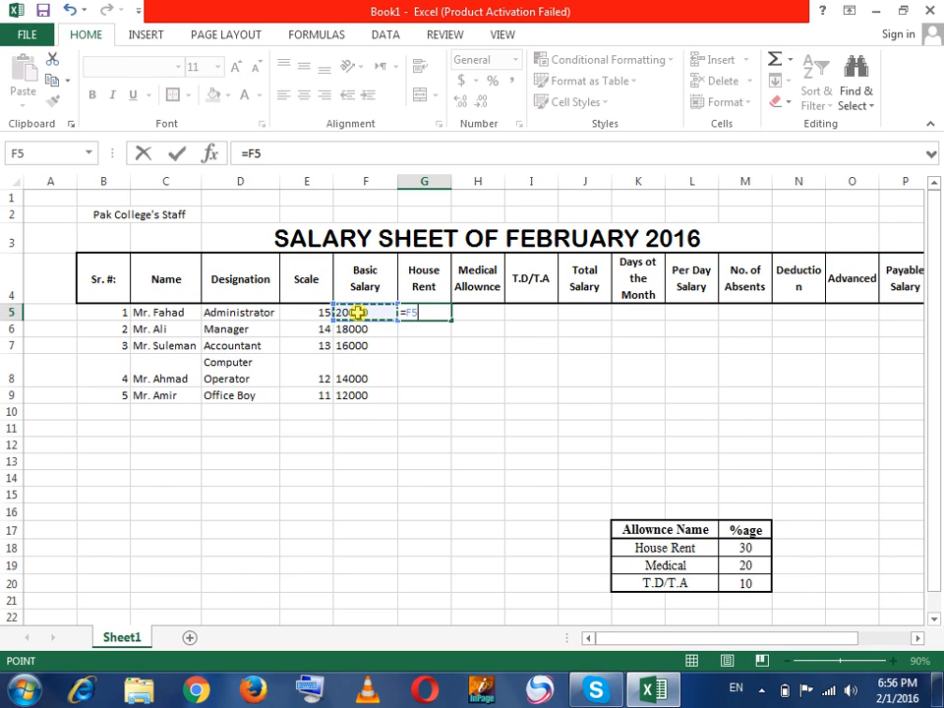
{"action": "type", "text": "/"}
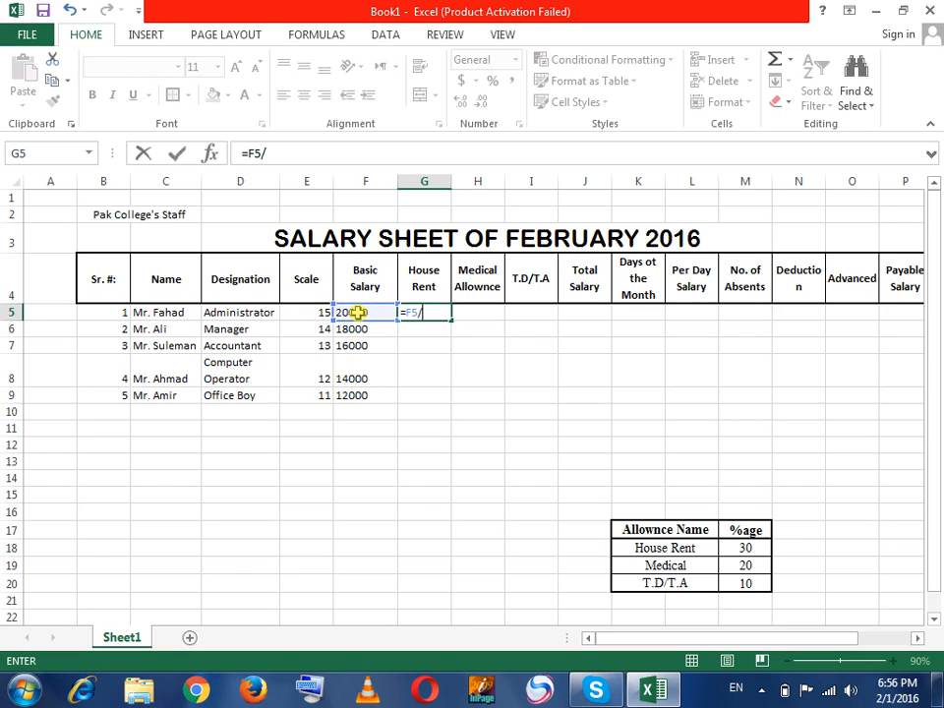
{"action": "type", "text": "100*"}
{"action": "type", "text": "30"}
{"action": "key", "text": "Return"}
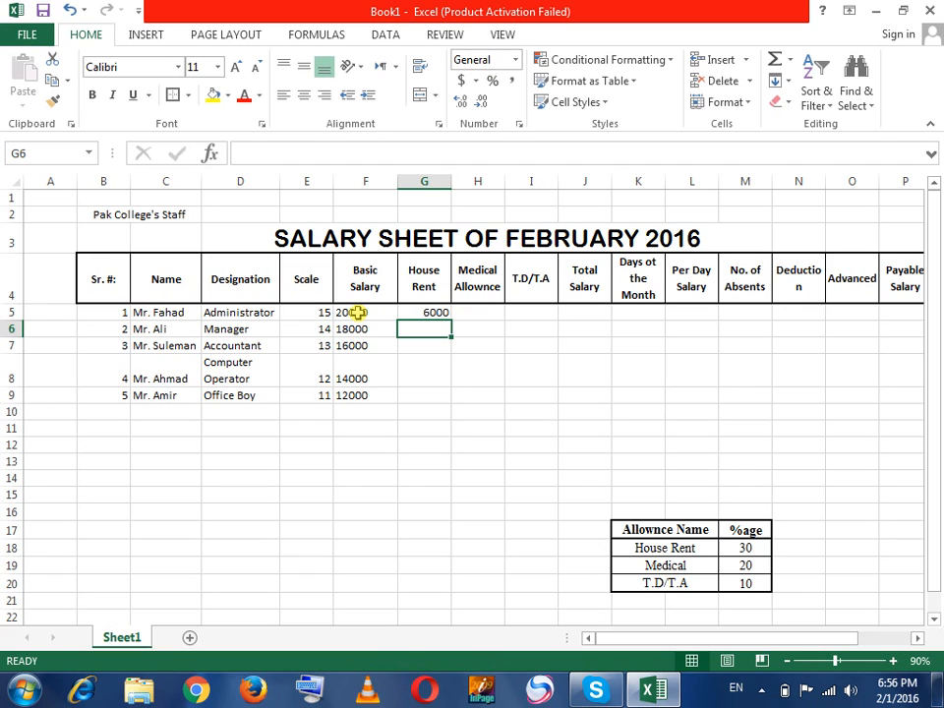
- Calculate the first employee's Medical Allowance in H5 as 20 percent of basic salary with =F5/100*20
{"action": "left_click", "coordinate": [486, 315]}
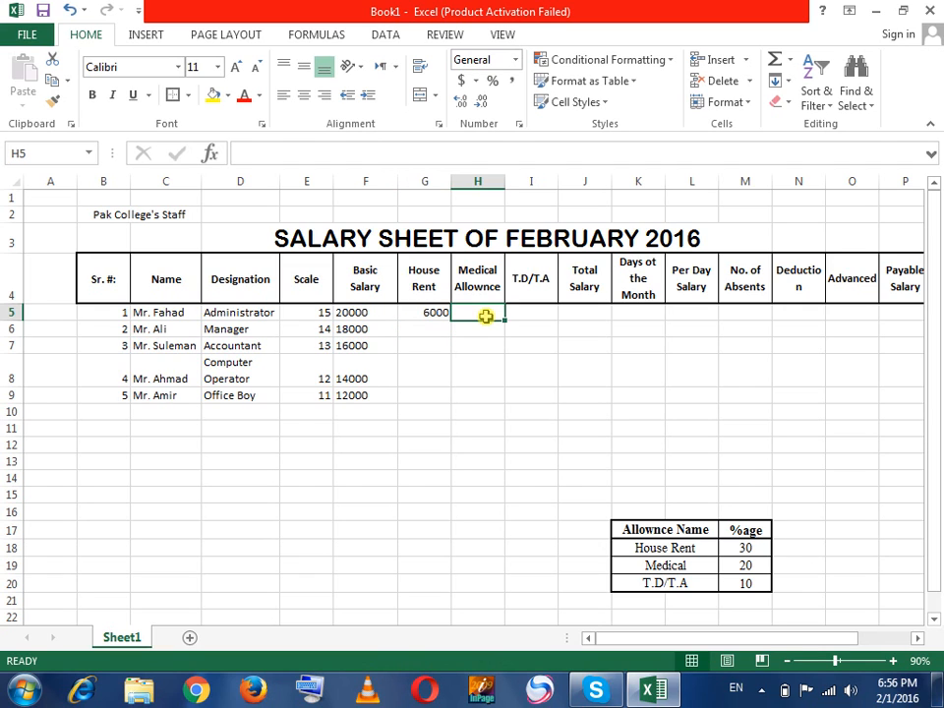
{"action": "type", "text": "="}
{"action": "left_click", "coordinate": [361, 312]}
{"action": "type", "text": "/100"}
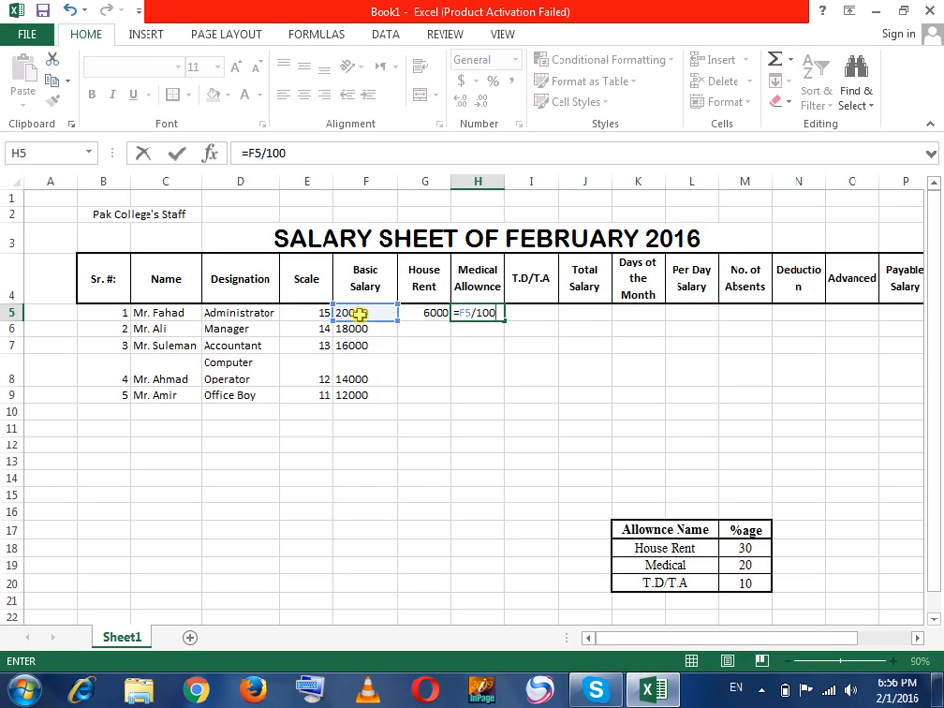
{"action": "type", "text": "*20"}
{"action": "key", "text": "Return"}
- Calculate the first employee's T.D/T.A in I5 as 10 percent of basic salary with =F5/100*10
{"action": "key", "text": "Up"}
{"action": "key", "text": "Right"}
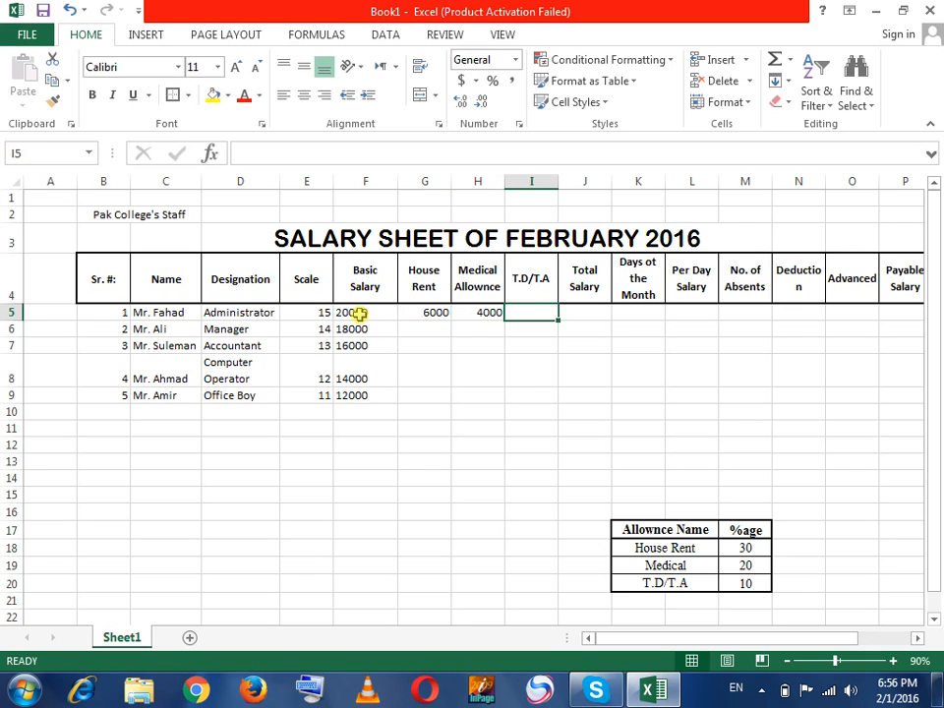
{"action": "type", "text": "="}
{"action": "left_click", "coordinate": [360, 313]}
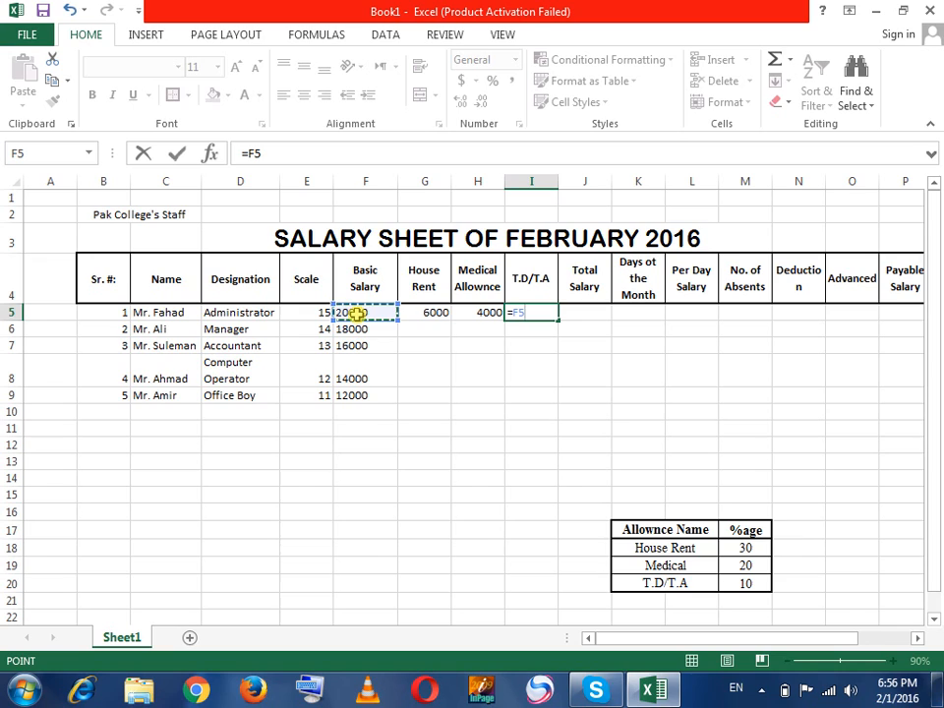
{"action": "type", "text": "/"}
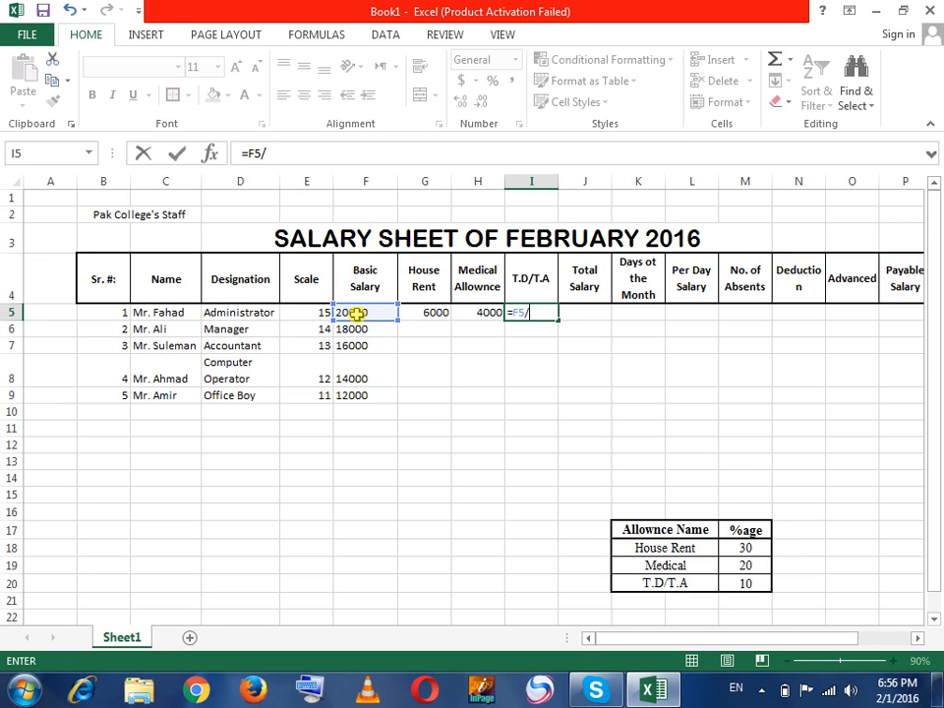
{"action": "type", "text": "100*10"}
{"action": "key", "text": "Return"}
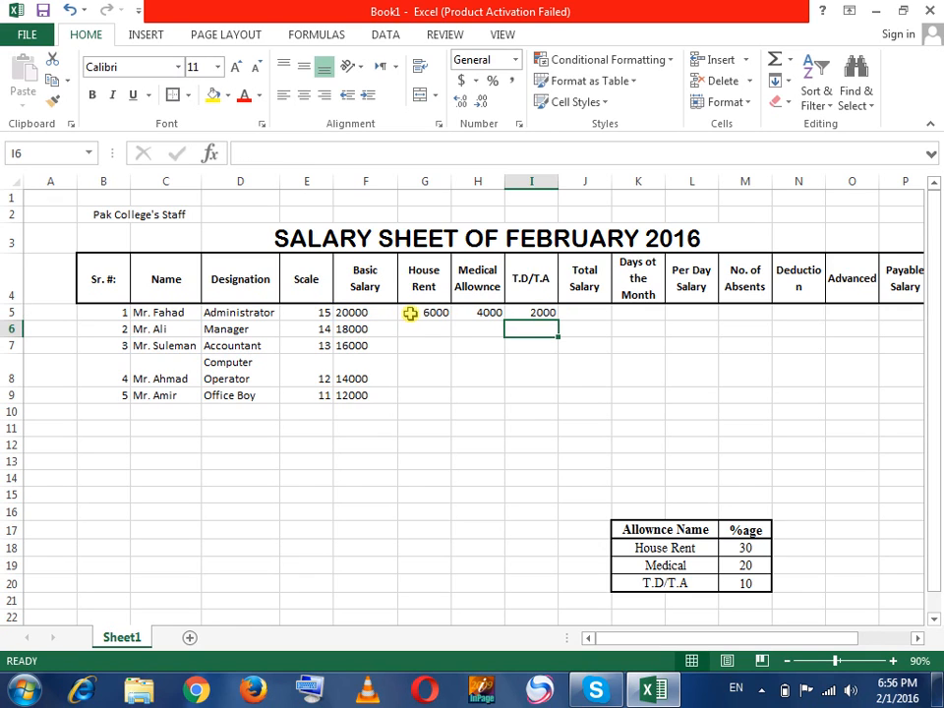
- Fill the House Rent, Medical Allowance and T.D/T.A formulas from row 5 down to row 9
{"action": "left_click", "coordinate": [443, 315]}
{"action": "left_click_drag", "start_coordinate": [445, 316], "coordinate": [441, 398]}
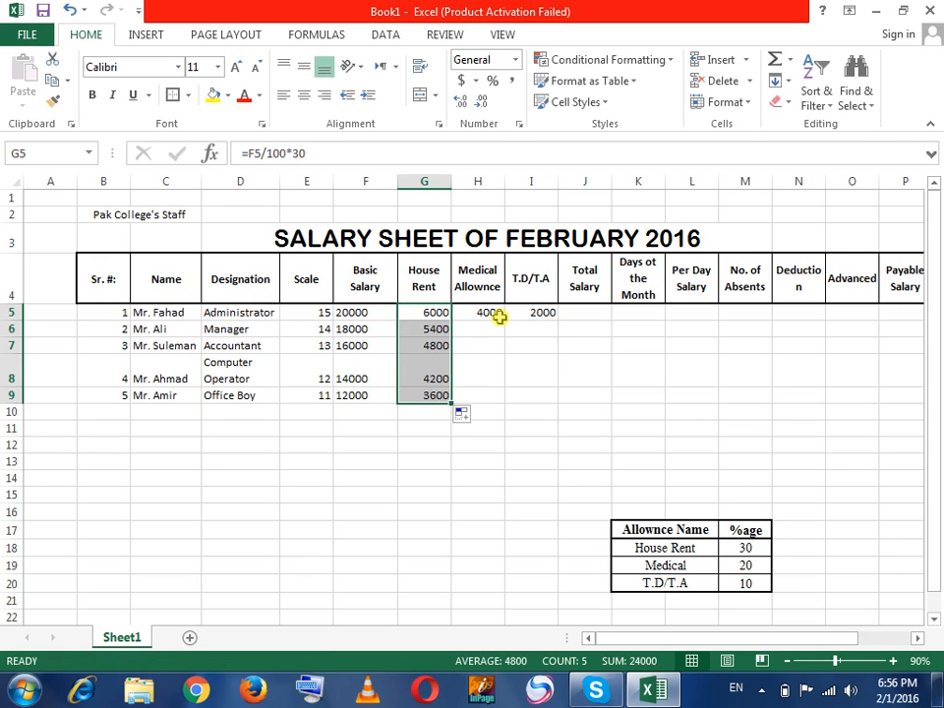
{"action": "left_click", "coordinate": [497, 315]}
{"action": "left_click_drag", "start_coordinate": [503, 319], "coordinate": [492, 404]}
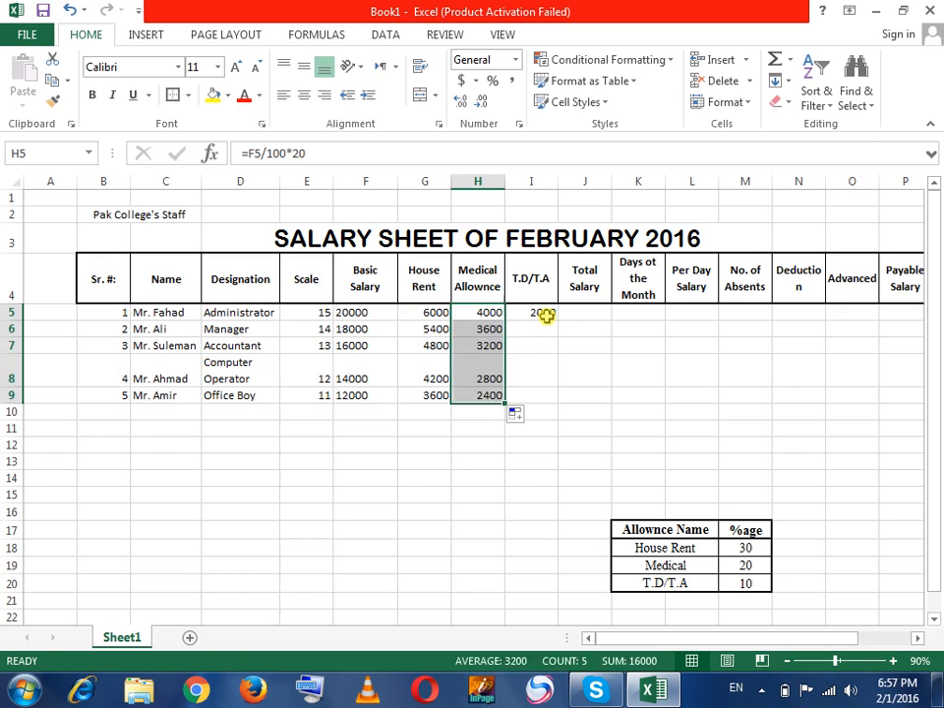
{"action": "left_click", "coordinate": [546, 312]}
{"action": "left_click_drag", "start_coordinate": [557, 319], "coordinate": [553, 397]}
- Try to total the first employee's basic salary and allowances in J5 with =SUM(F5:I5)
{"action": "left_click", "coordinate": [588, 314]}
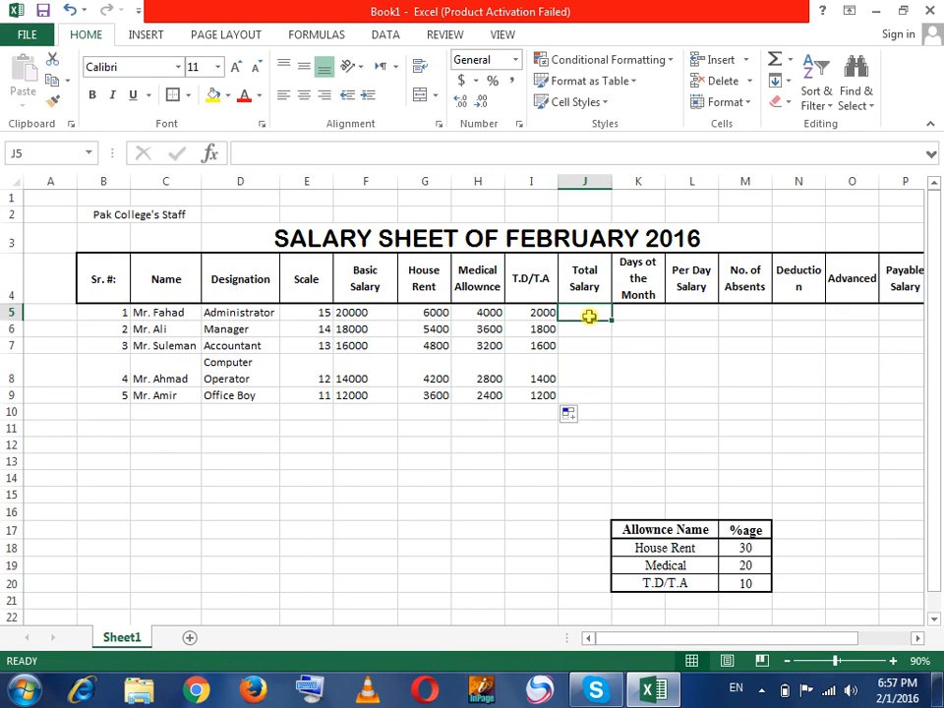
{"action": "type", "text": "=sum"}
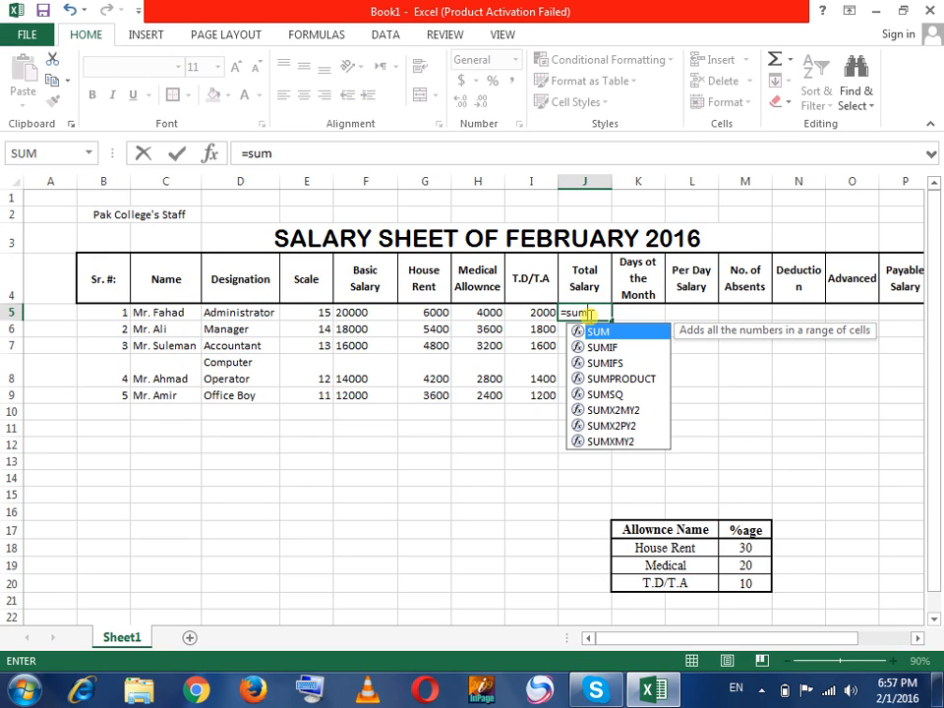
{"action": "type", "text": "("}
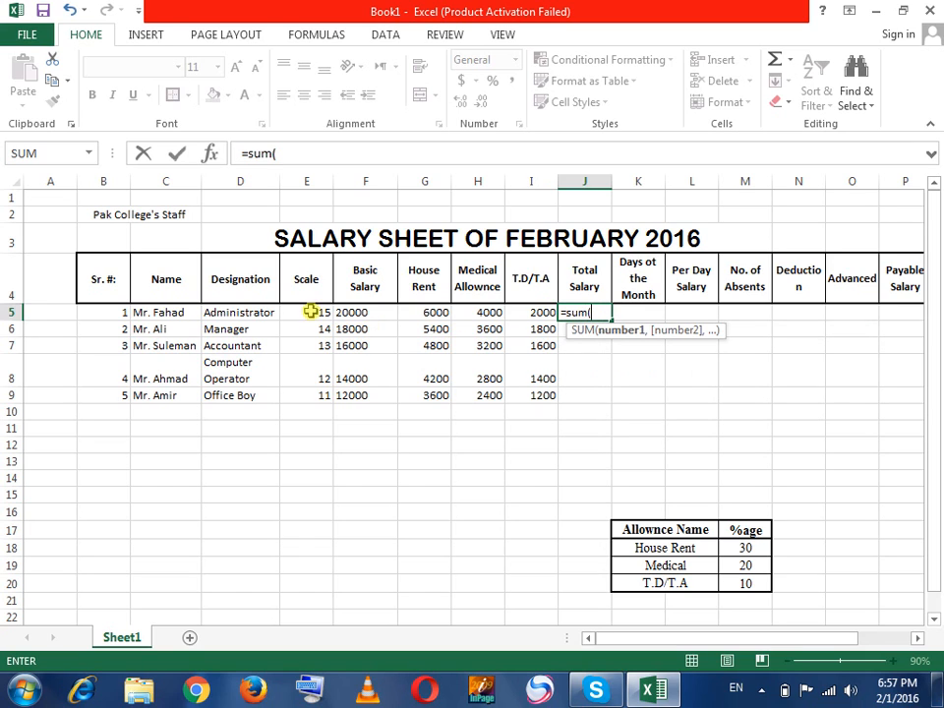
{"action": "left_click_drag", "start_coordinate": [345, 311], "coordinate": [528, 312]}
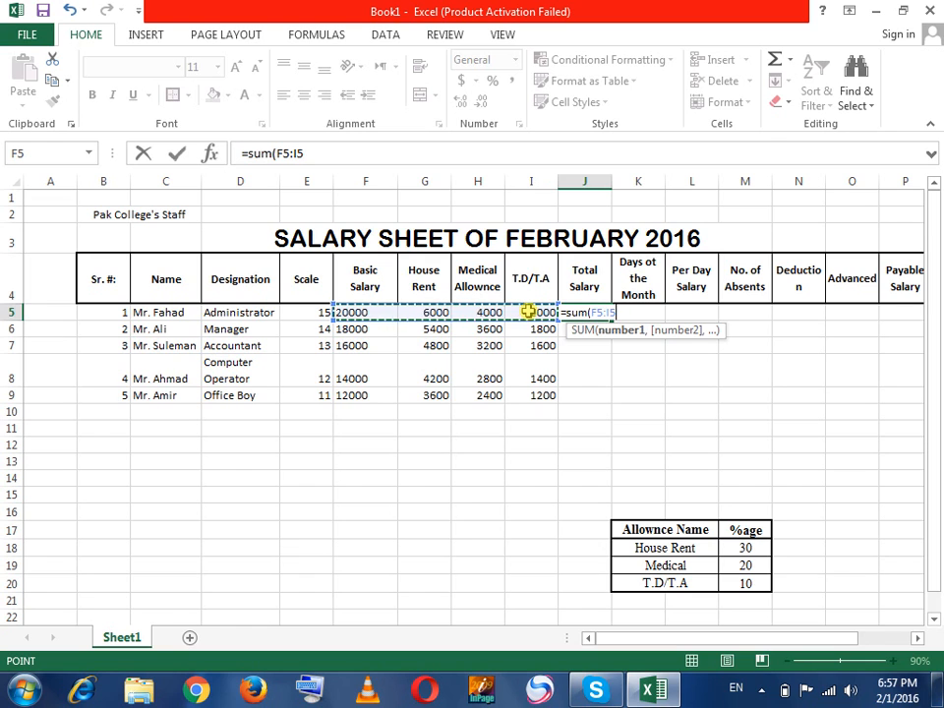
{"action": "type", "text": ")"}
{"action": "key", "text": "Return"}
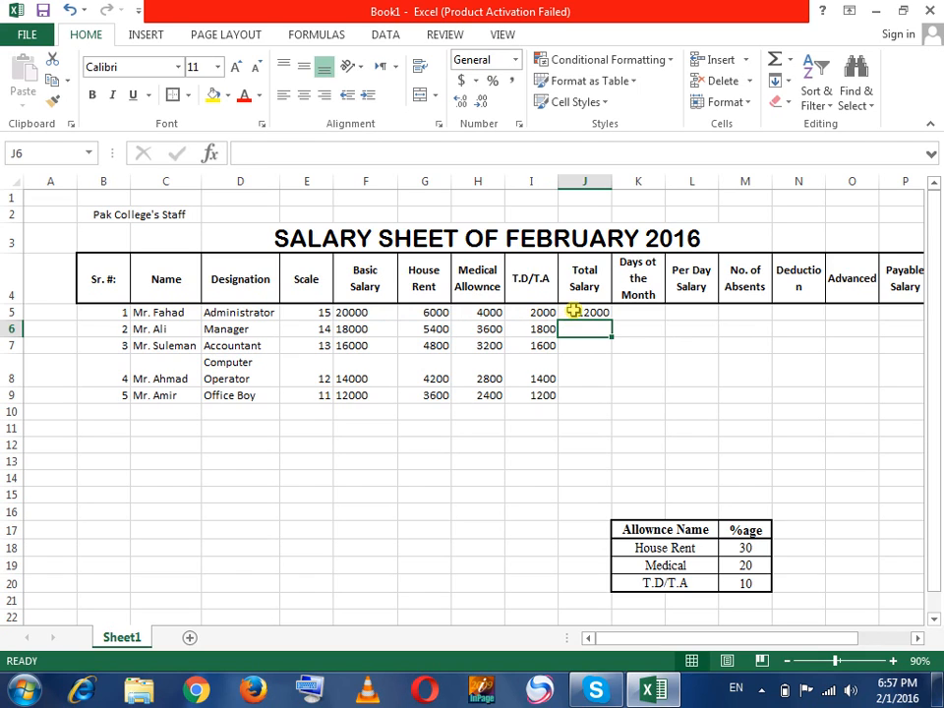
- Inspect the sum formula in J5 and slightly widen the Total Salary column J
{"action": "double_click", "coordinate": [571, 312]}
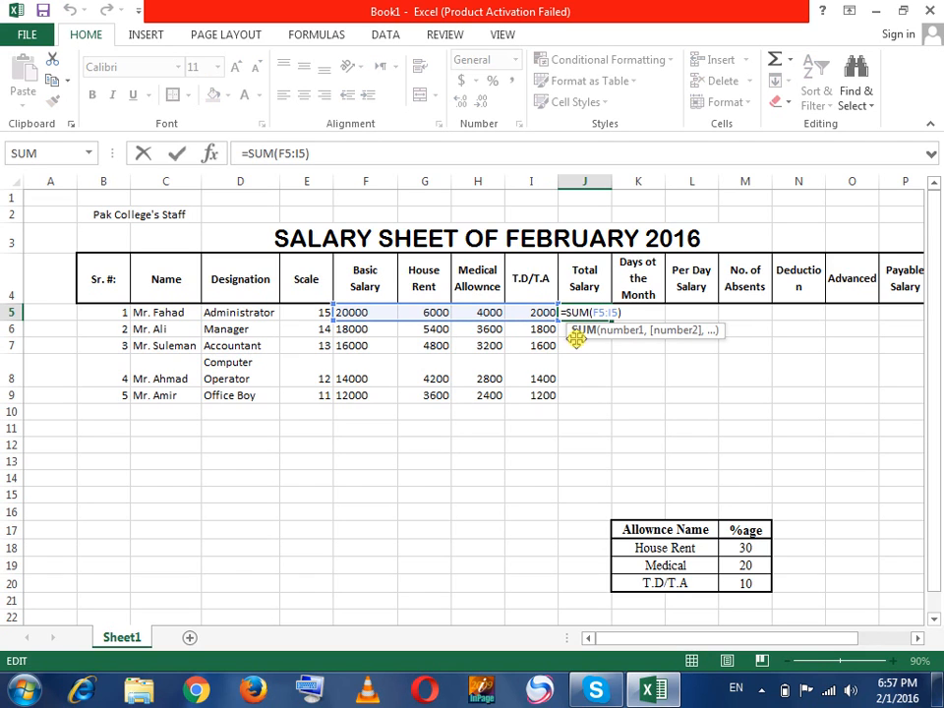
{"action": "left_click", "coordinate": [573, 346]}
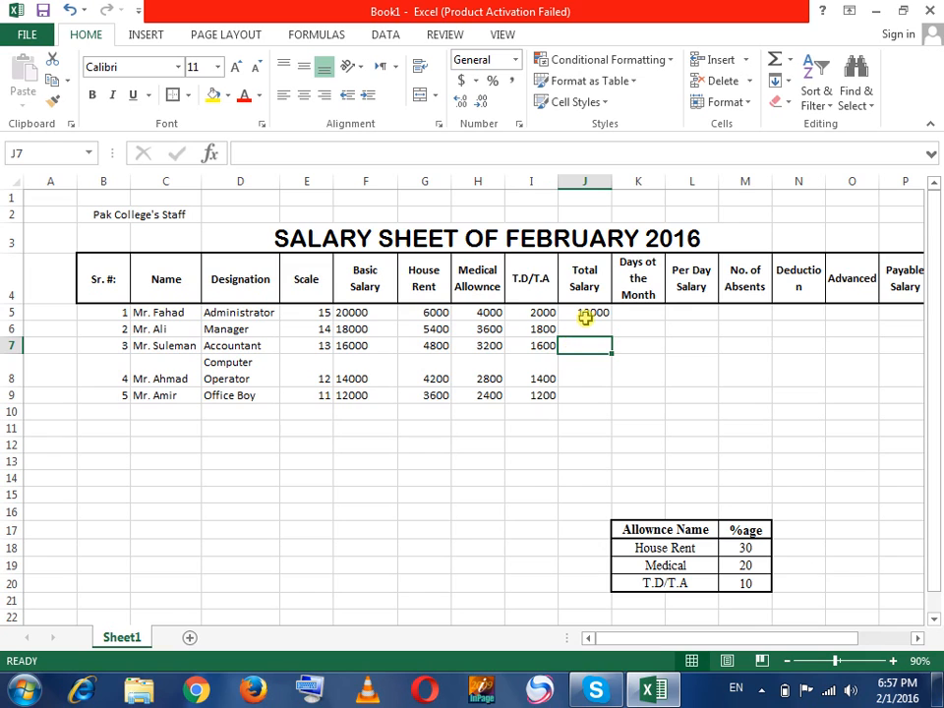
{"action": "left_click_drag", "start_coordinate": [611, 185], "coordinate": [620, 185]}
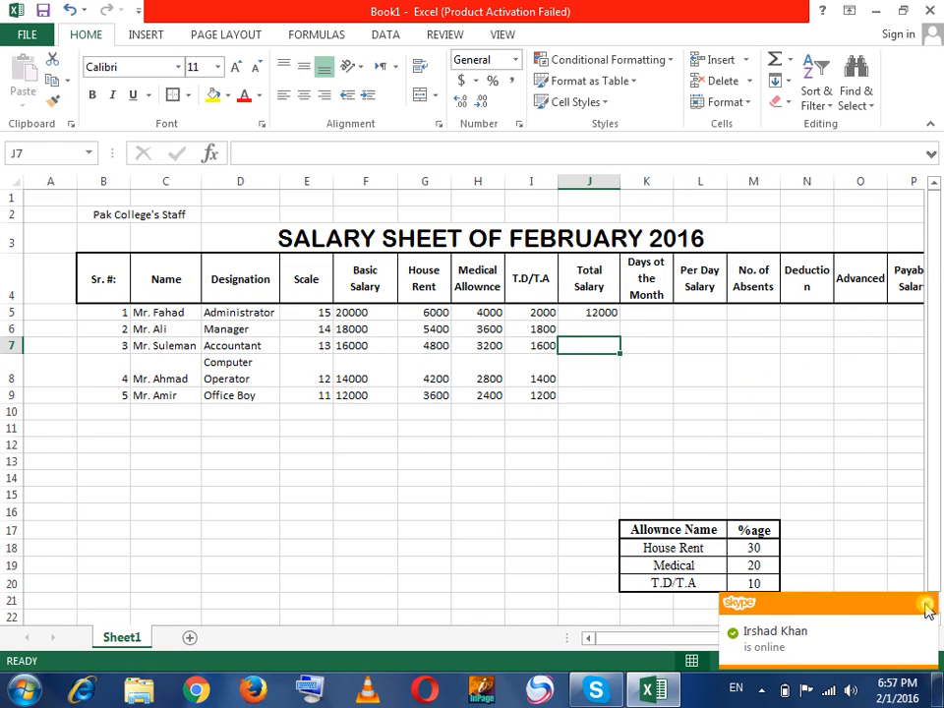
- Replace the Total Salary formula in J5 with a fresh =SUM(F5:I5), and clear the cell again
{"action": "left_click", "coordinate": [587, 310]}
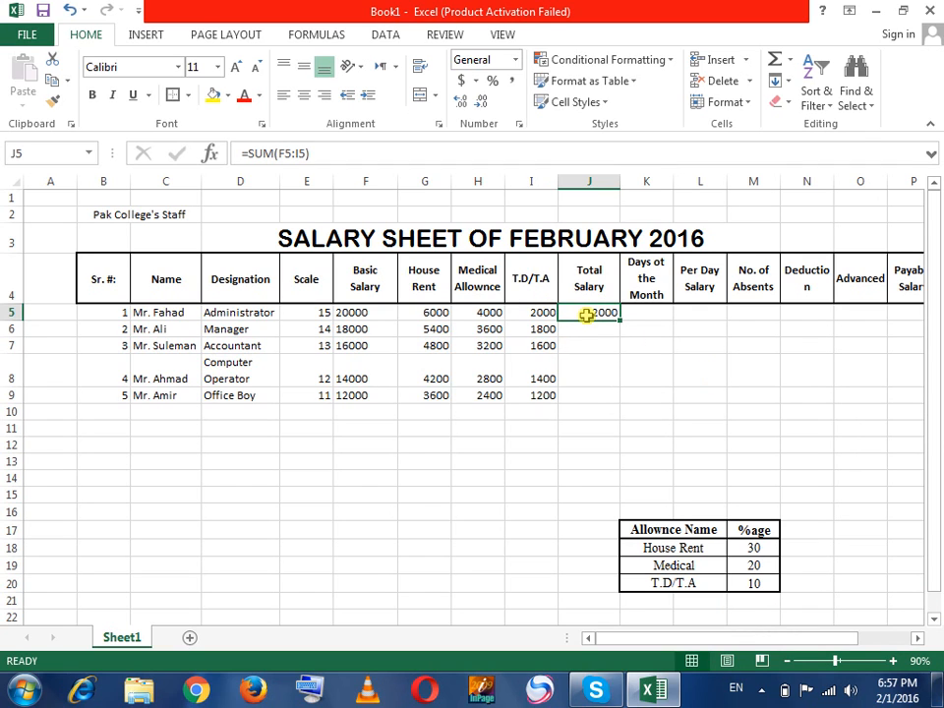
{"action": "key", "text": "Delete"}
{"action": "type", "text": "="}
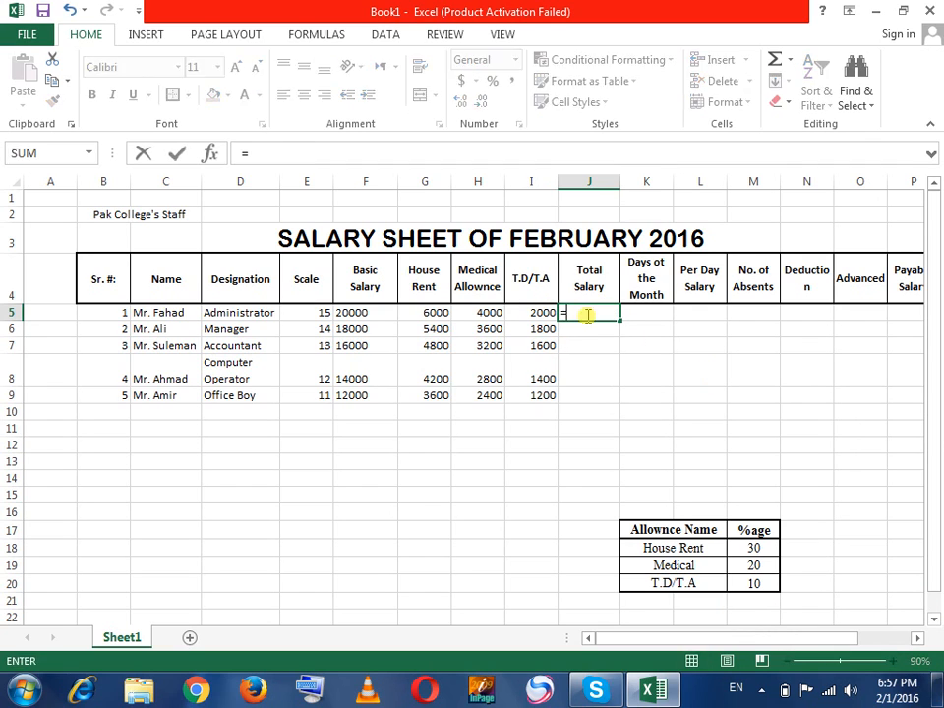
{"action": "type", "text": "sum("}
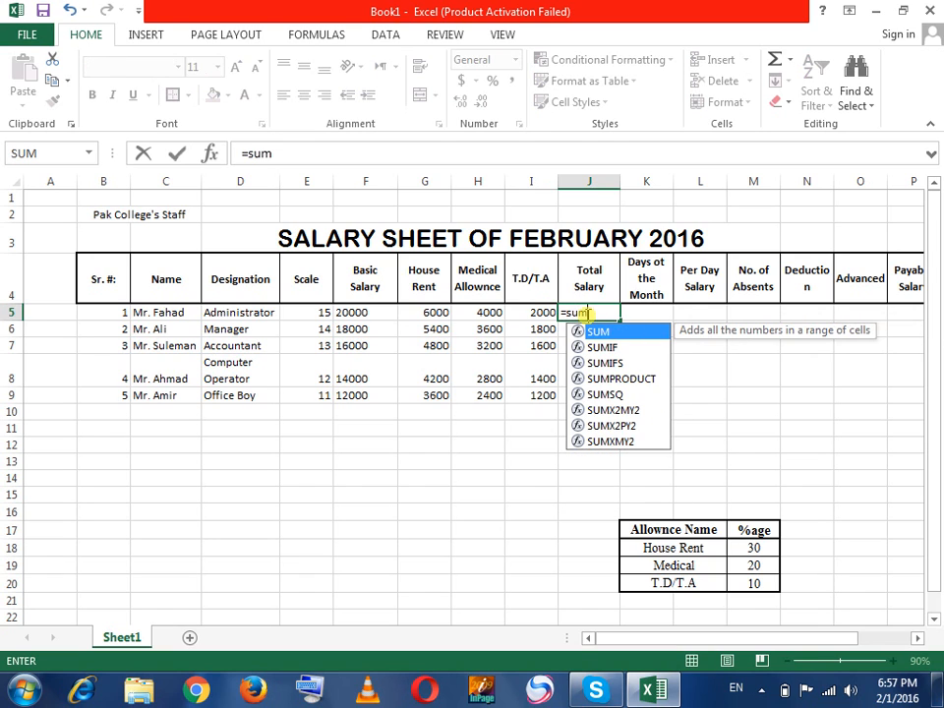
{"action": "left_click_drag", "start_coordinate": [352, 310], "coordinate": [553, 314]}
{"action": "type", "text": ")"}
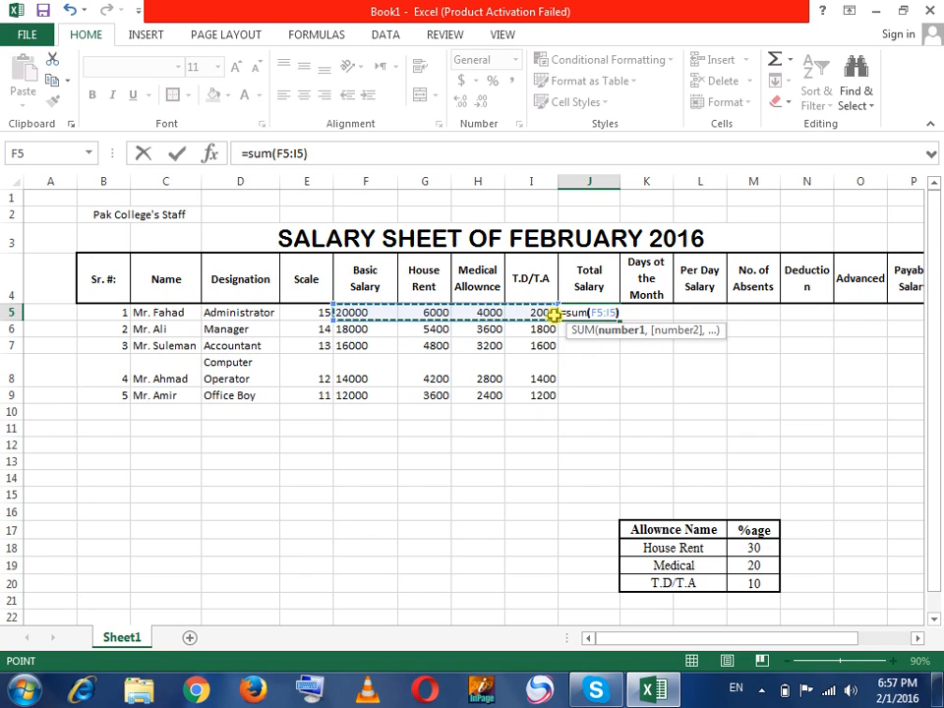
{"action": "key", "text": "Return"}
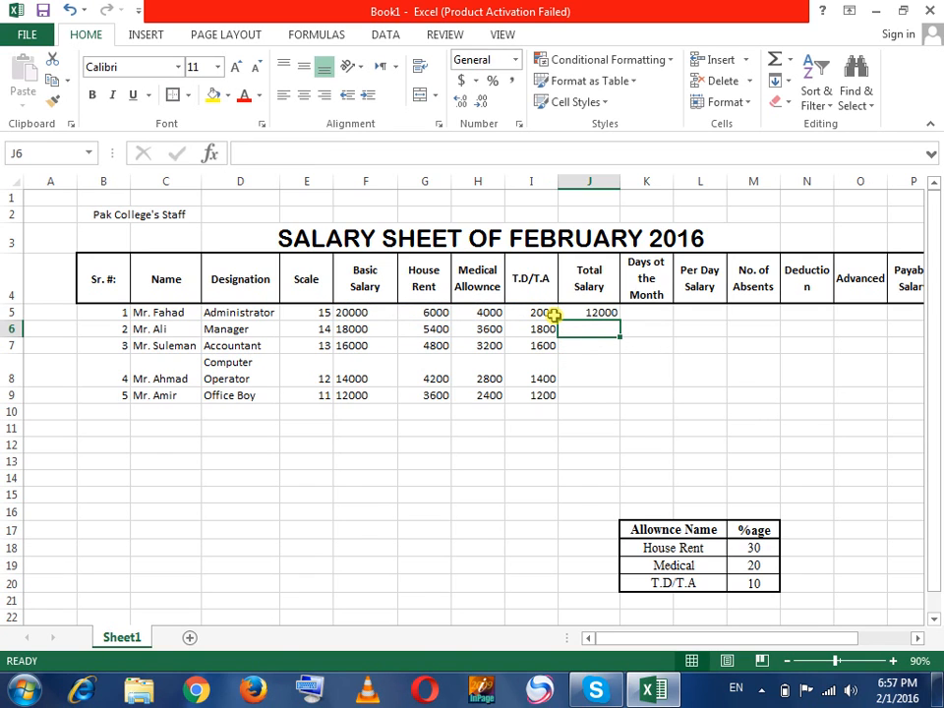
{"action": "left_click", "coordinate": [573, 308]}
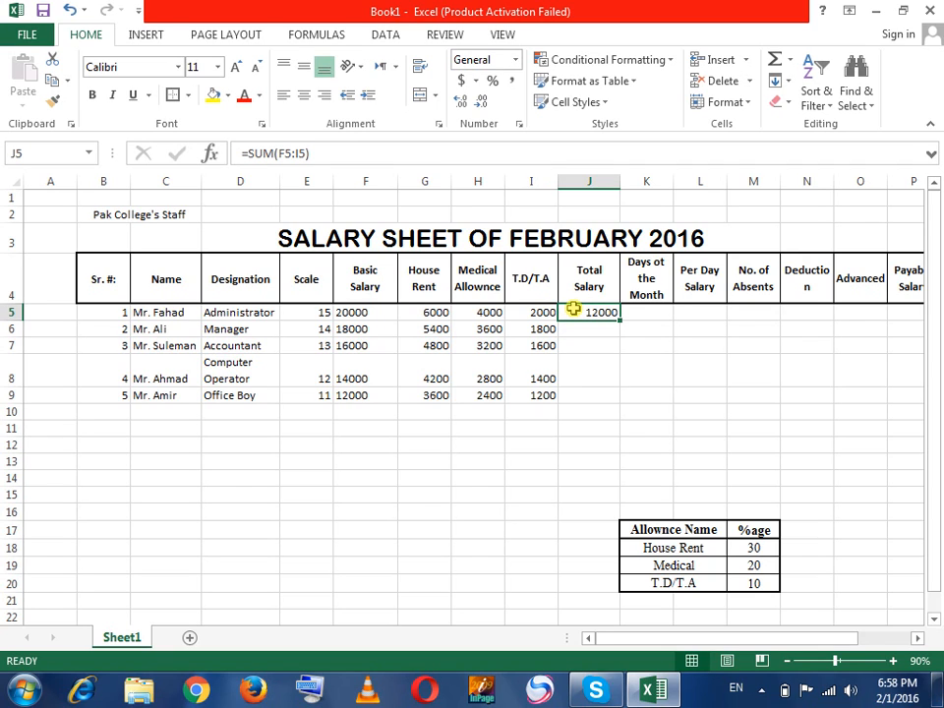
{"action": "key", "text": "Delete"}
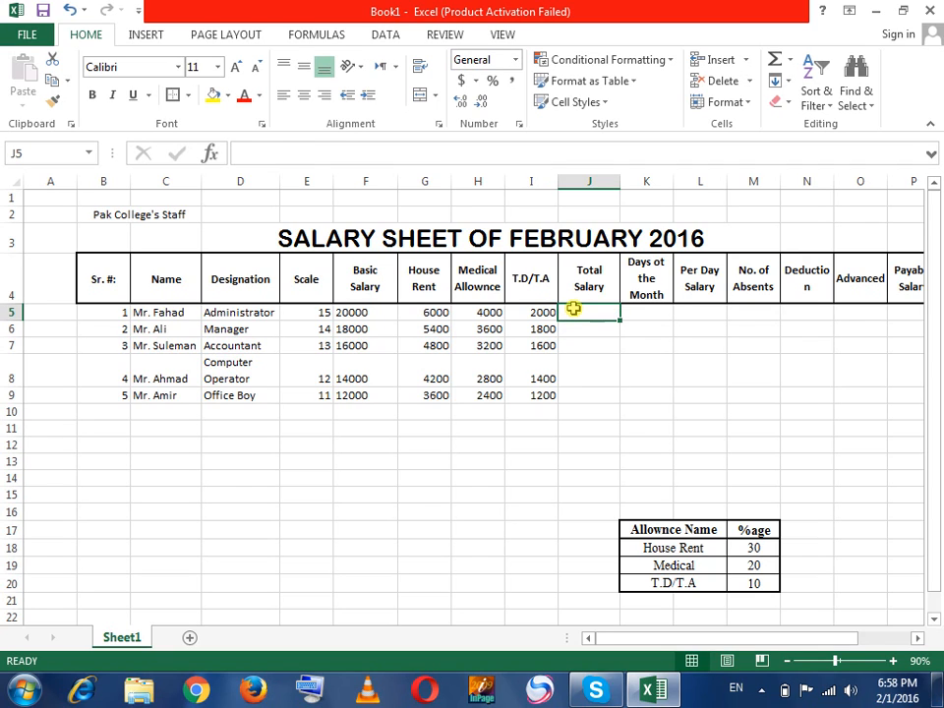
- Try to total the second employee's basic salary and allowances in J6 with =SUM(F6:I6)
{"action": "key", "text": "Down"}
{"action": "type", "text": "="}
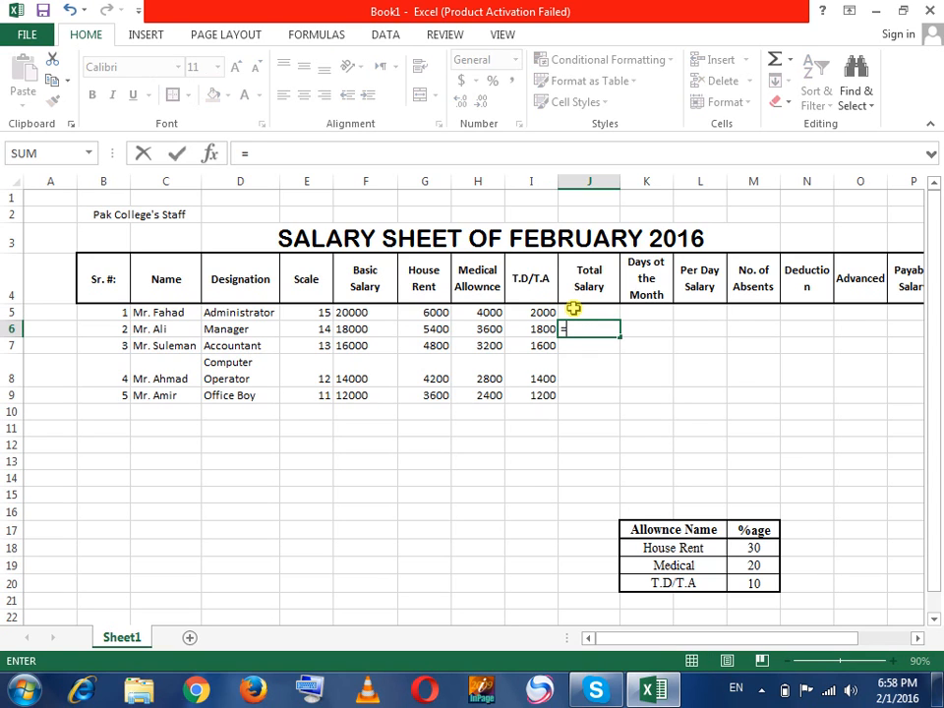
{"action": "type", "text": "sum"}
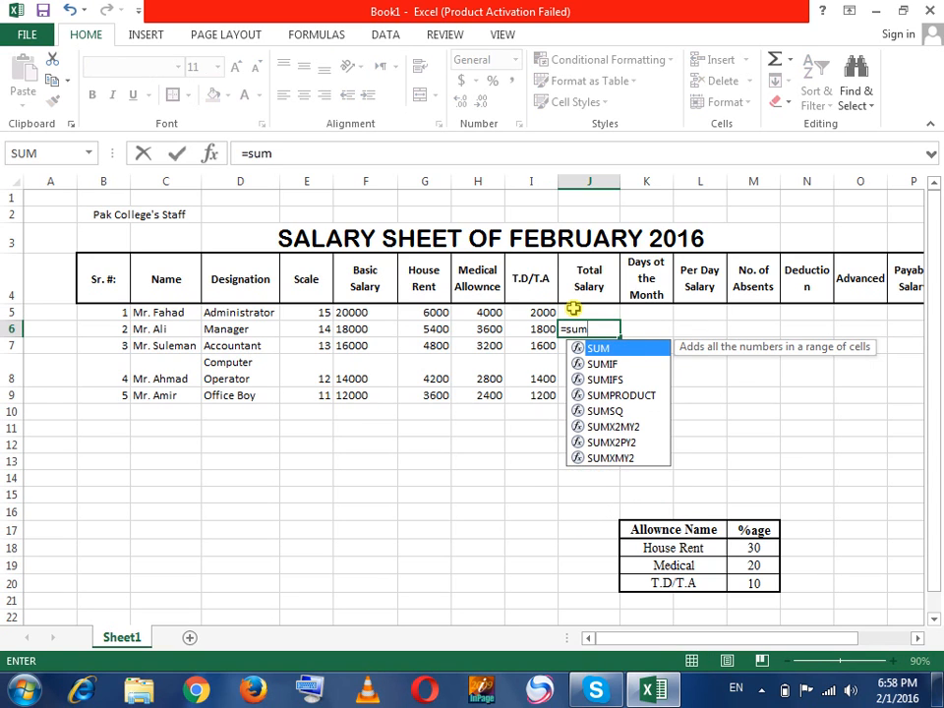
{"action": "type", "text": "("}
{"action": "left_click", "coordinate": [350, 328]}
{"action": "left_click_drag", "start_coordinate": [351, 328], "coordinate": [546, 335]}
{"action": "type", "text": ")"}
{"action": "key", "text": "Page_Down"}
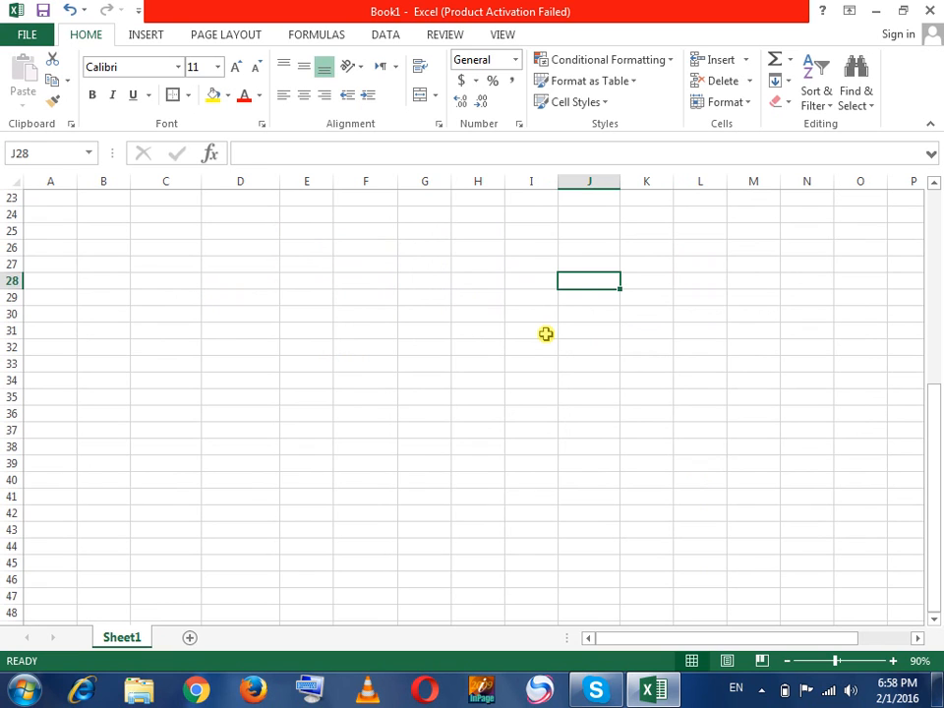
- Return to the salary table and clear the Total Salary formula from J6
{"action": "key", "text": "Page_Up"}
{"action": "key", "text": "Up"}
{"action": "key", "text": "Up"}
{"action": "key", "text": "Up"}
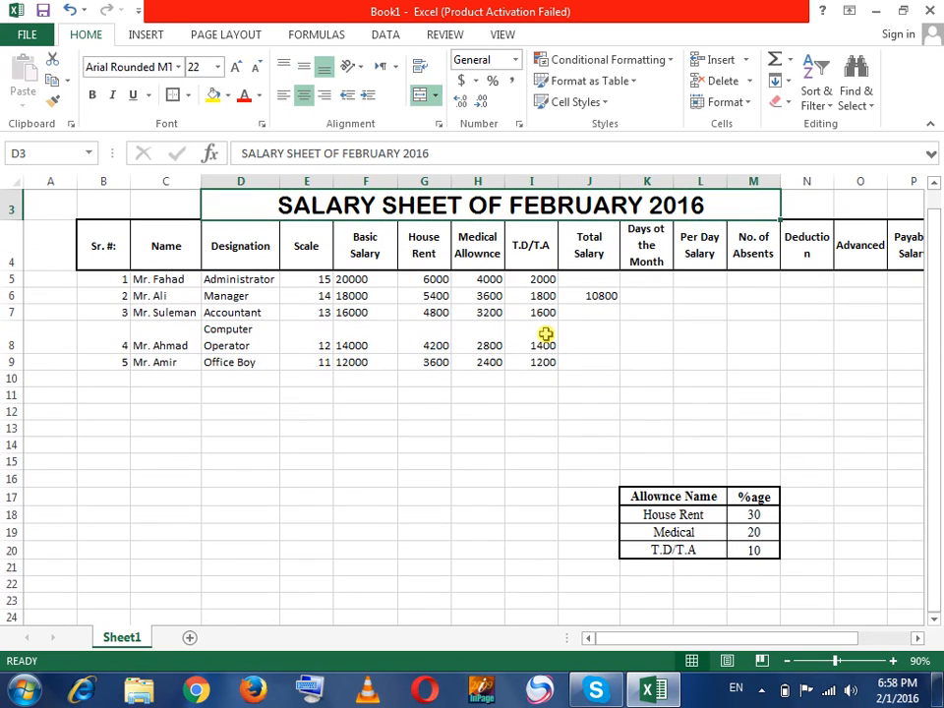
{"action": "key", "text": "Down"}
{"action": "key", "text": "Down"}
{"action": "key", "text": "Down"}
{"action": "key", "text": "Delete"}
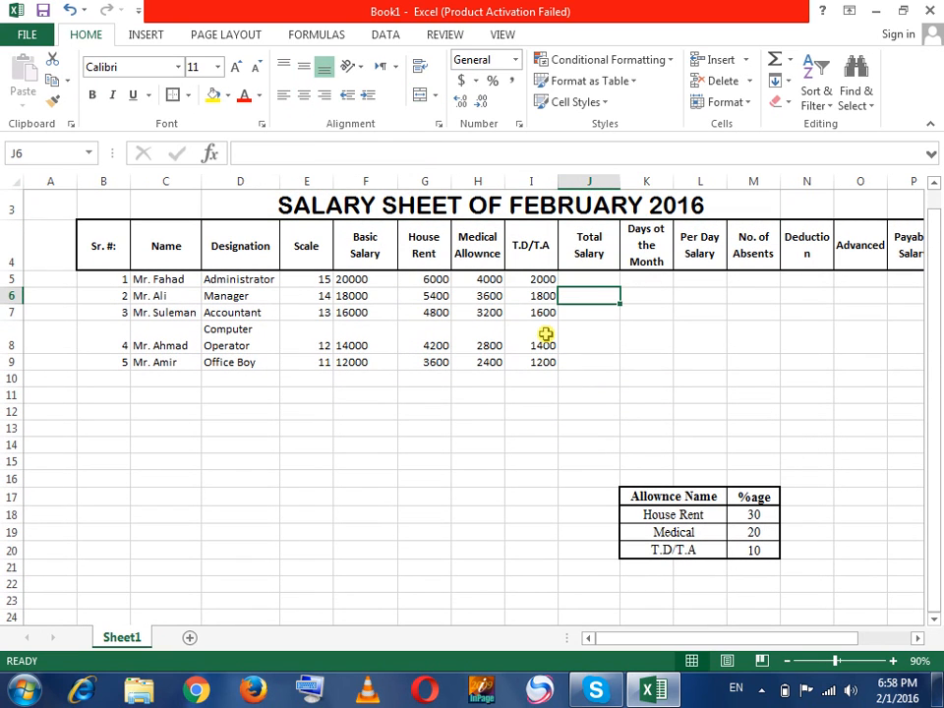
- Calculate the Total Salary in J5 with =F5+G5+H5+I5 and fill the formula down to J9
{"action": "left_click", "coordinate": [579, 284]}
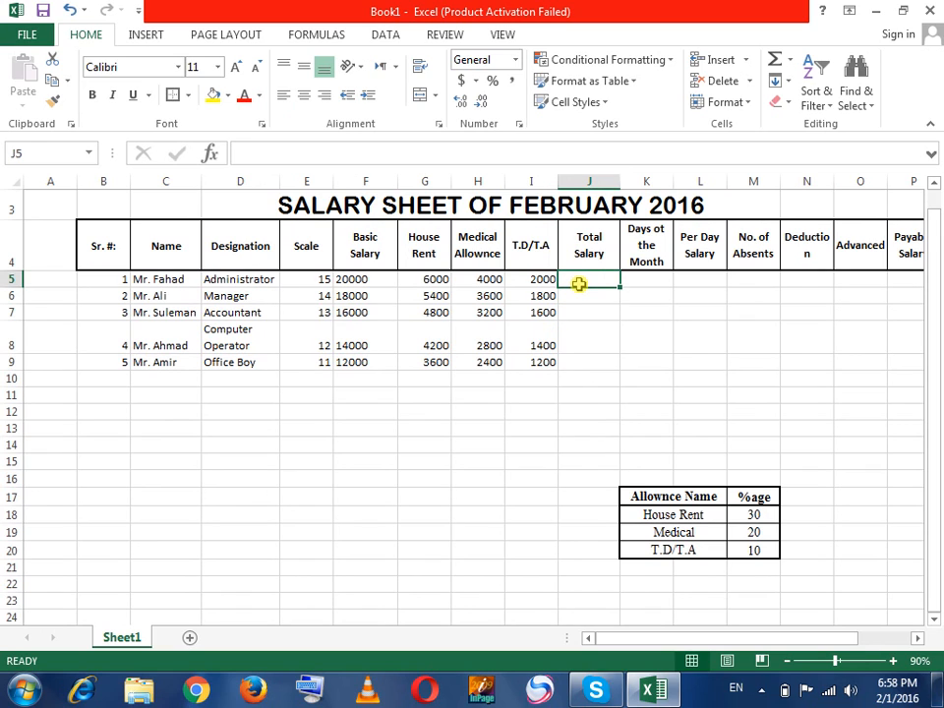
{"action": "type", "text": "="}
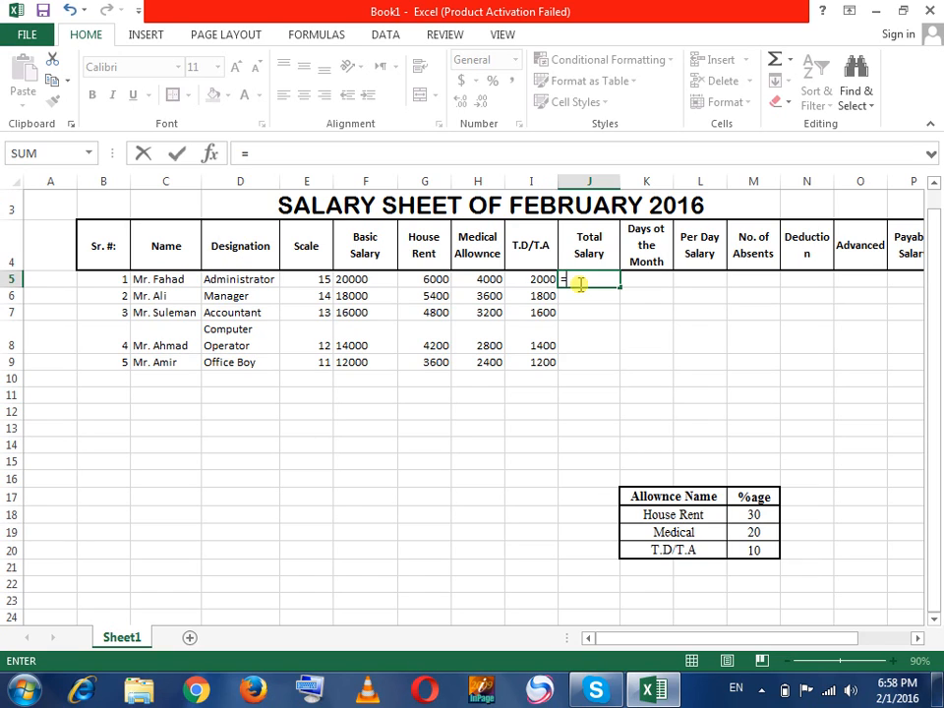
{"action": "left_click", "coordinate": [364, 279]}
{"action": "type", "text": "+"}
{"action": "left_click", "coordinate": [436, 281]}
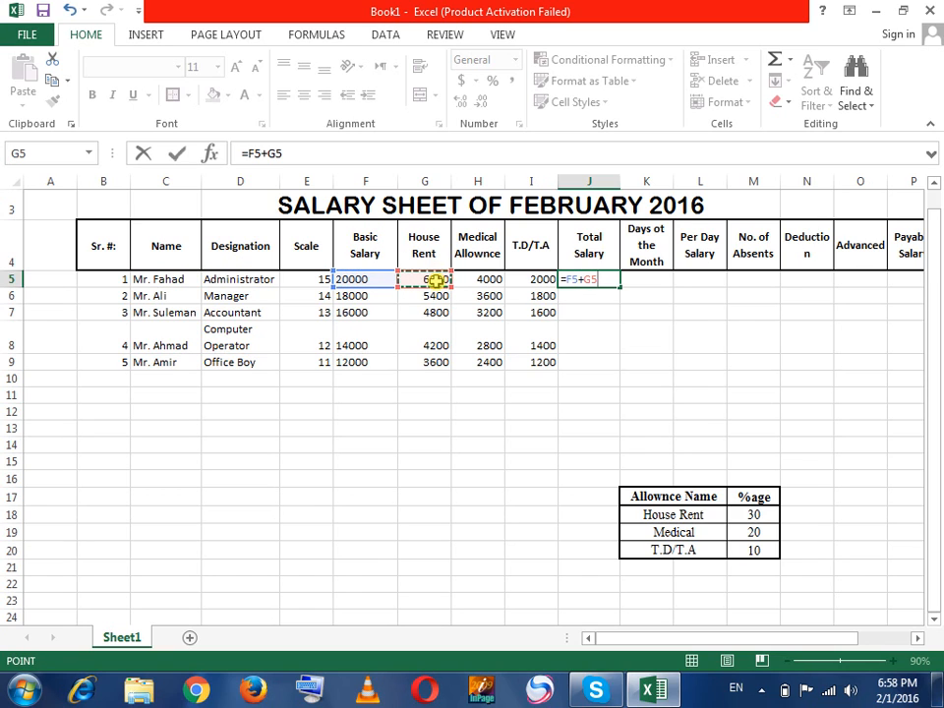
{"action": "type", "text": "+"}
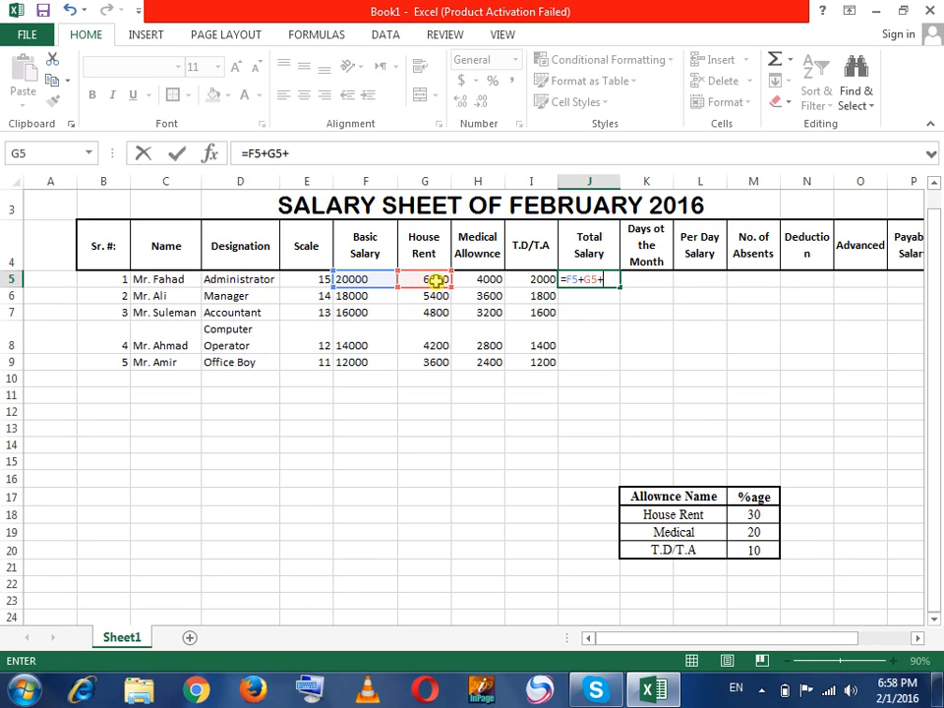
{"action": "left_click", "coordinate": [483, 283]}
{"action": "type", "text": "+"}
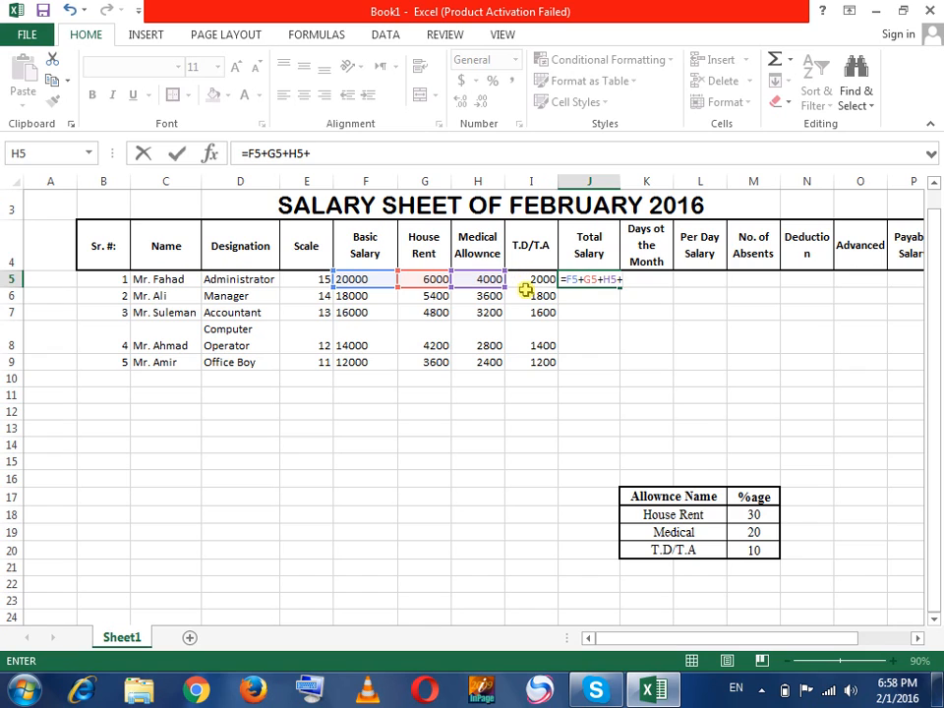
{"action": "left_click", "coordinate": [530, 279]}
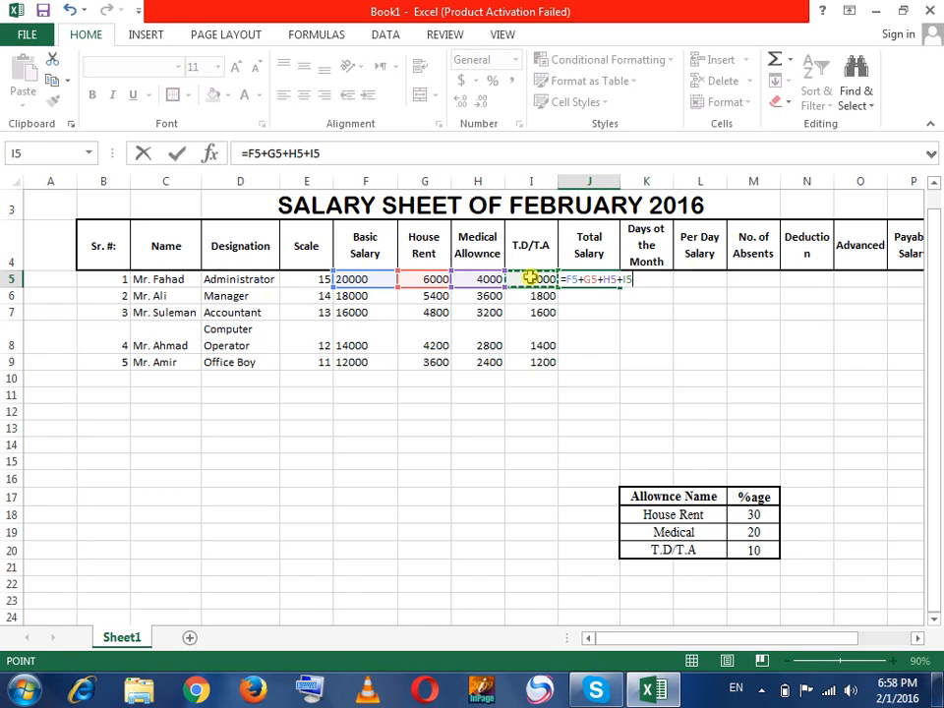
{"action": "key", "text": "Return"}
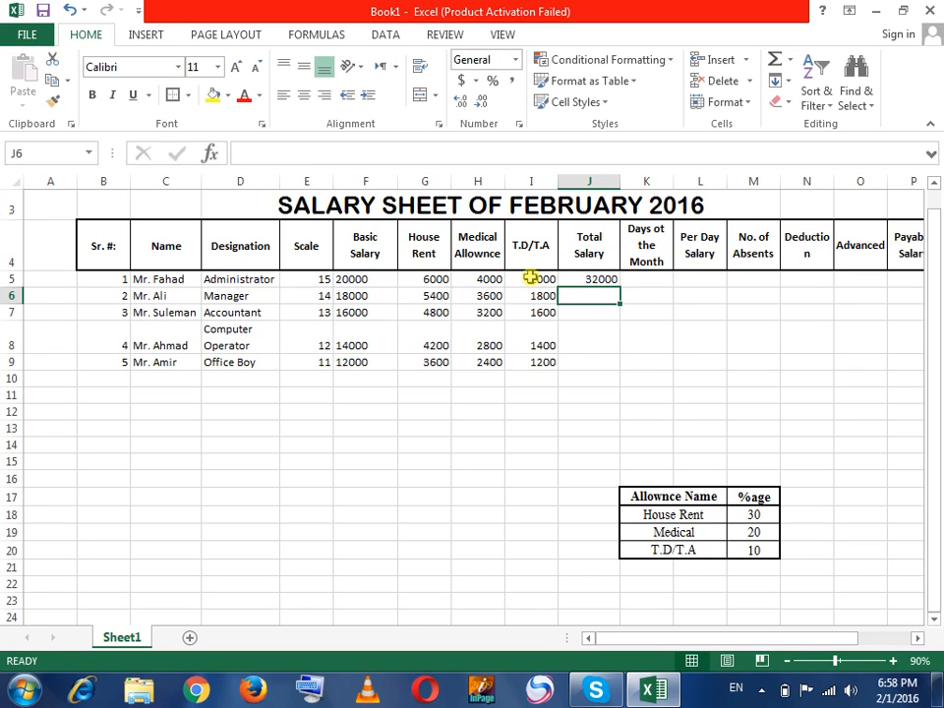
{"action": "left_click", "coordinate": [603, 280]}
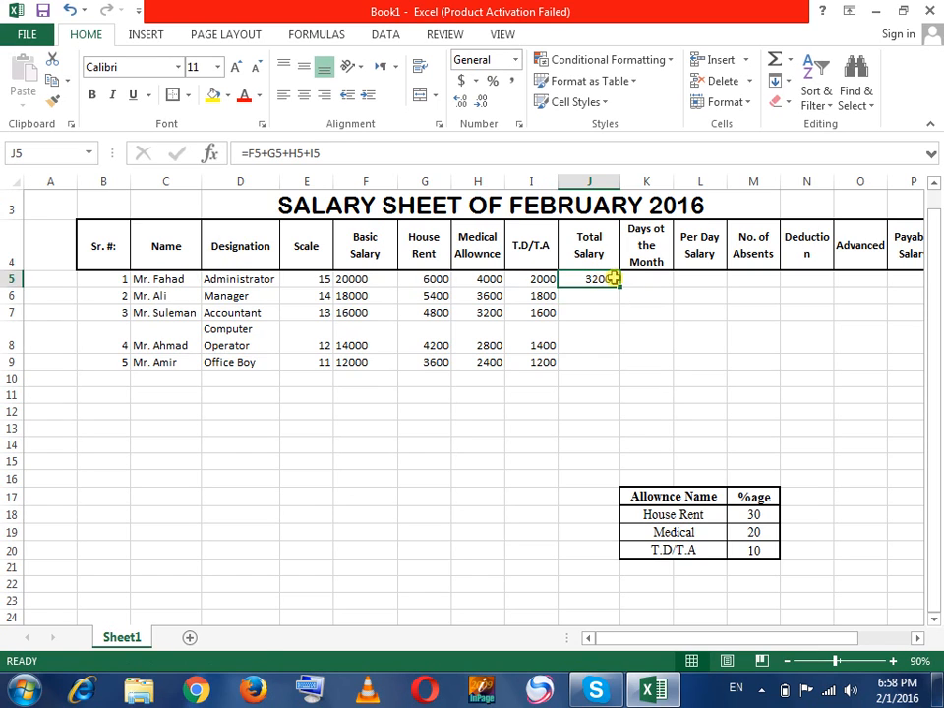
{"action": "left_click_drag", "start_coordinate": [621, 287], "coordinate": [613, 374]}
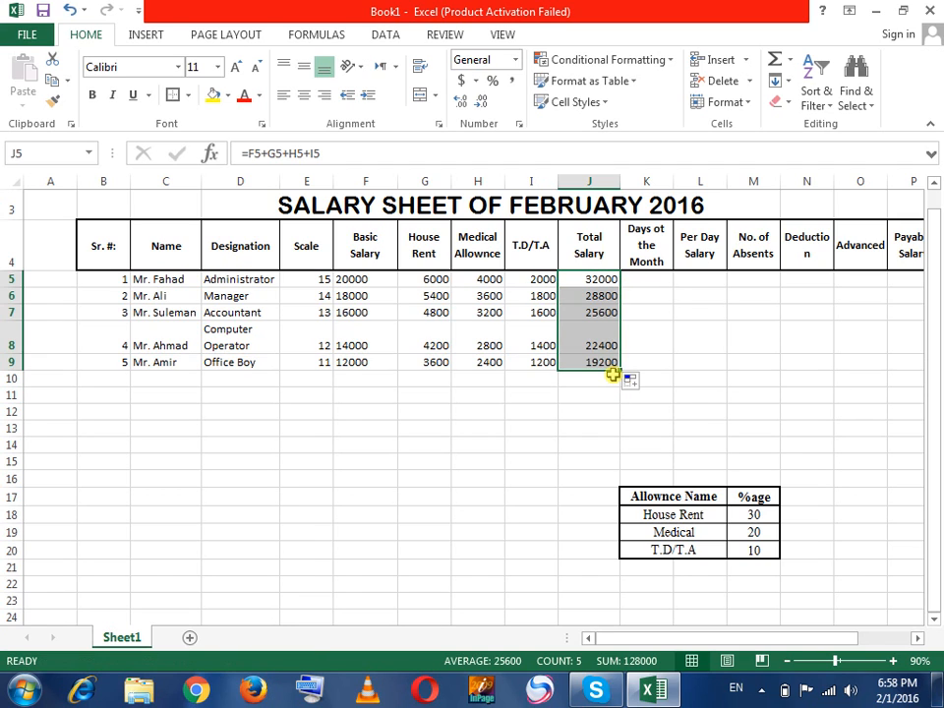
- Enter 28 as the days of the month in K5 and copy it down to K9
{"action": "left_click", "coordinate": [655, 285]}
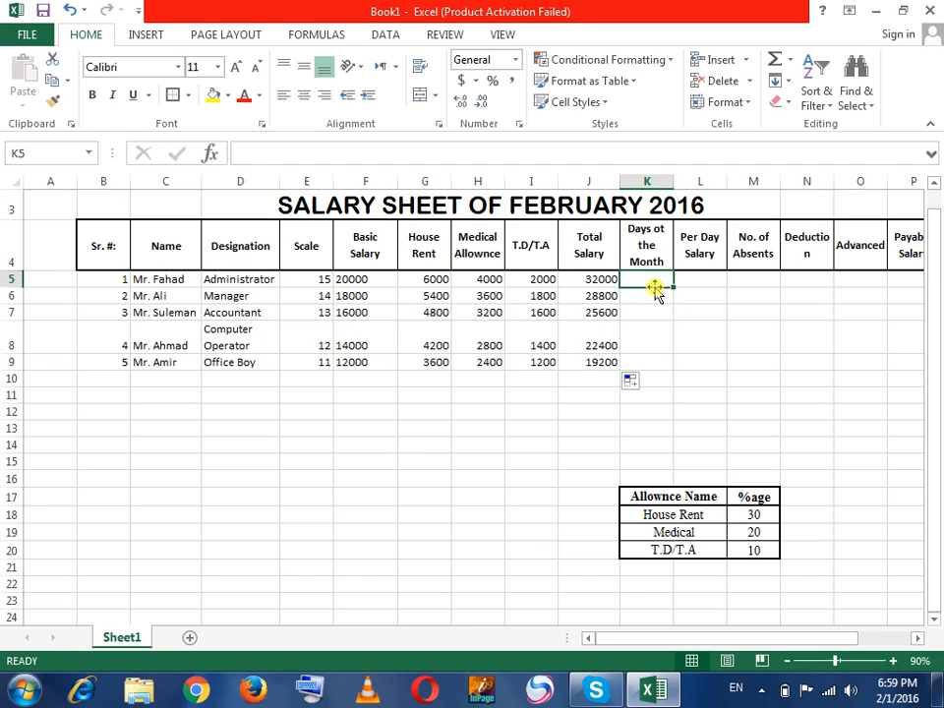
{"action": "left_click", "coordinate": [653, 294]}
{"action": "left_click", "coordinate": [653, 283]}
{"action": "type", "text": "28"}
{"action": "key", "text": "Return"}
{"action": "left_click", "coordinate": [655, 281]}
{"action": "left_click_drag", "start_coordinate": [672, 284], "coordinate": [661, 370]}
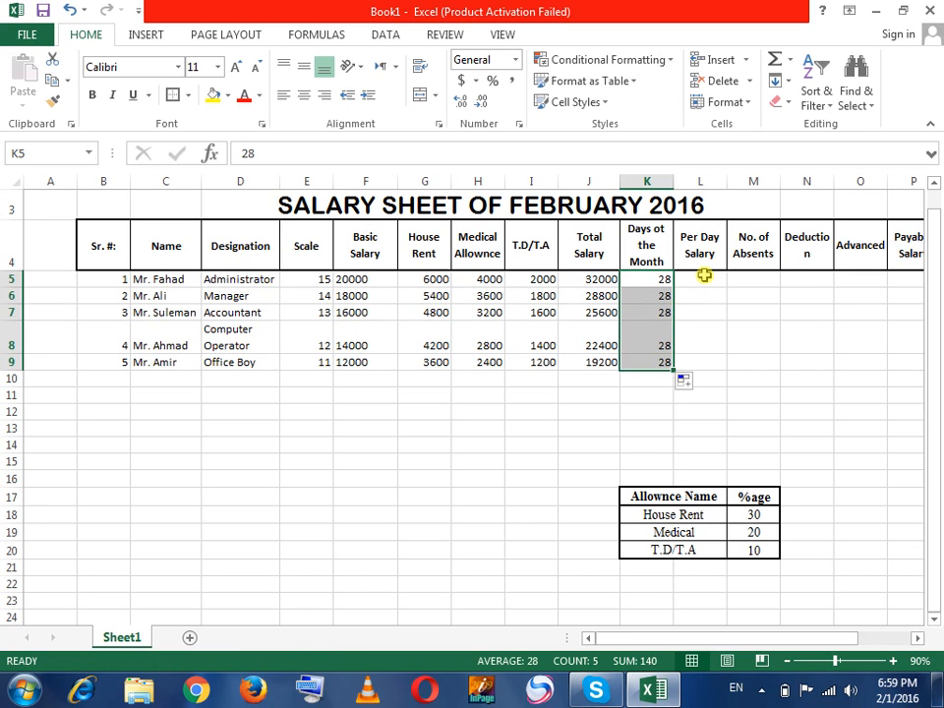
- Calculate the first employee's Per Day Salary in L5 with the formula =J5/K5
{"action": "left_click", "coordinate": [704, 275]}
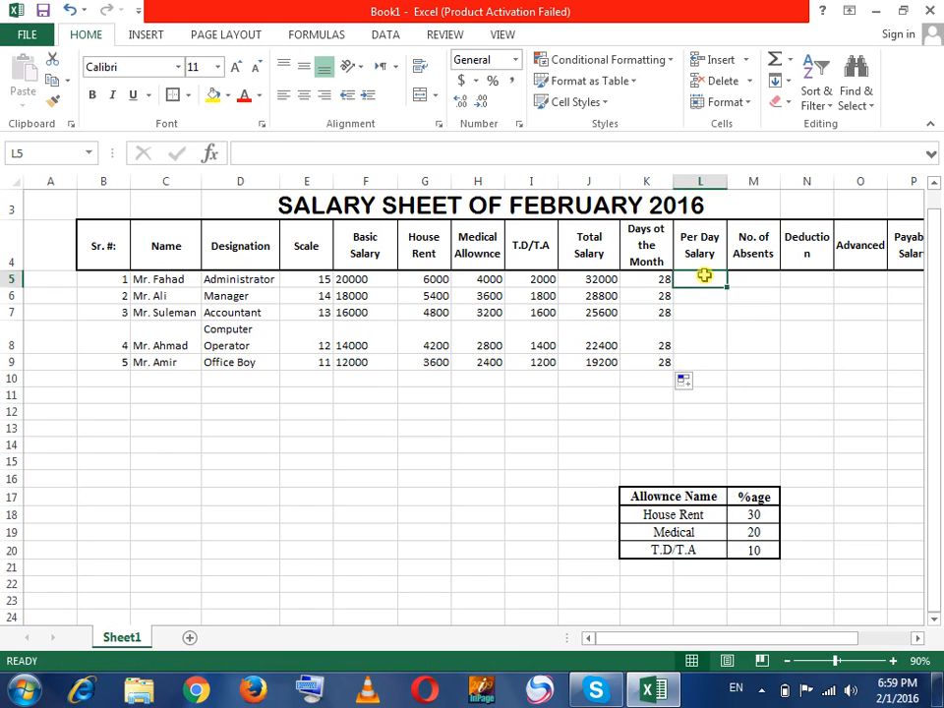
{"action": "type", "text": "="}
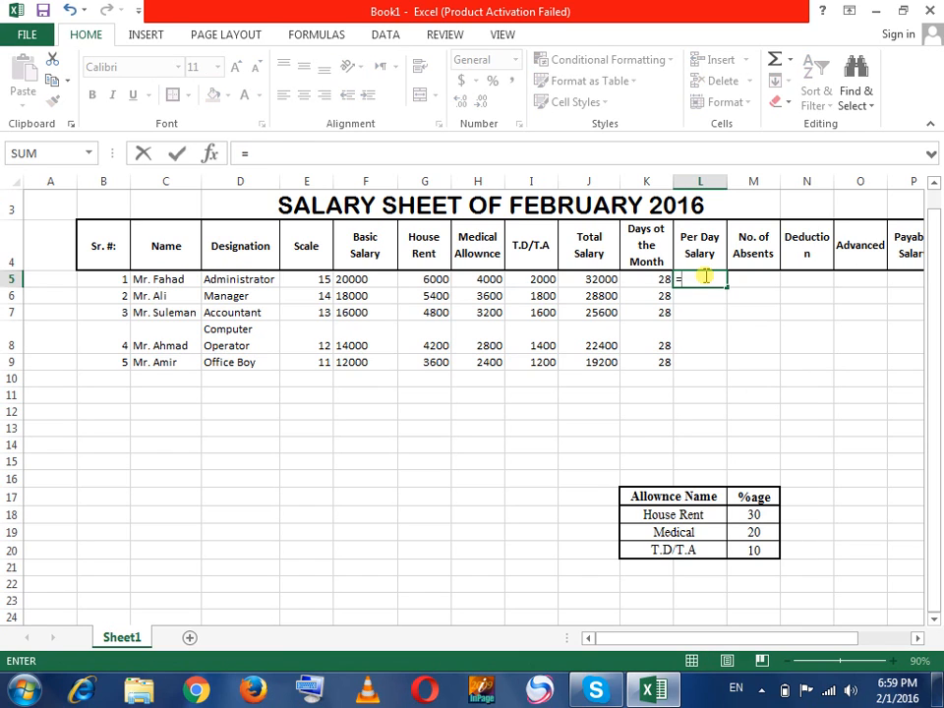
{"action": "left_click", "coordinate": [601, 280]}
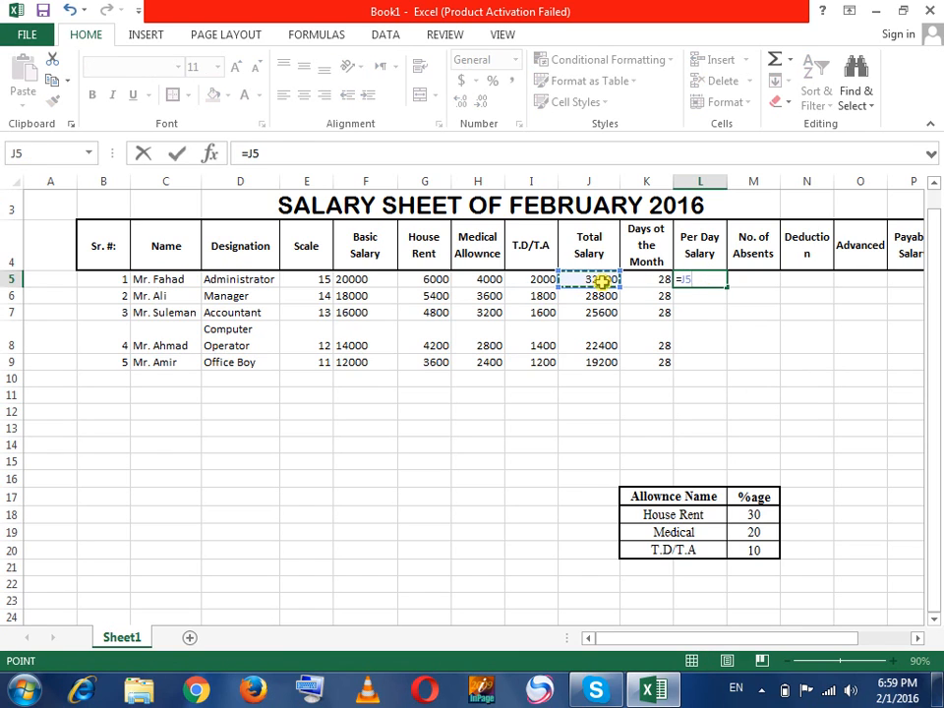
{"action": "type", "text": "/"}
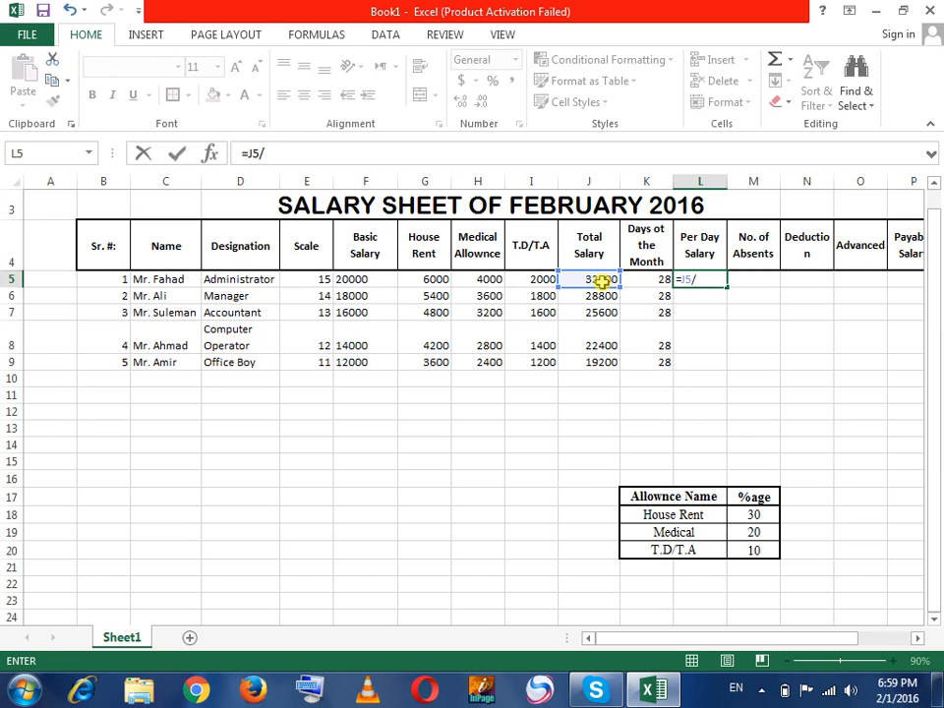
{"action": "left_click", "coordinate": [641, 285]}
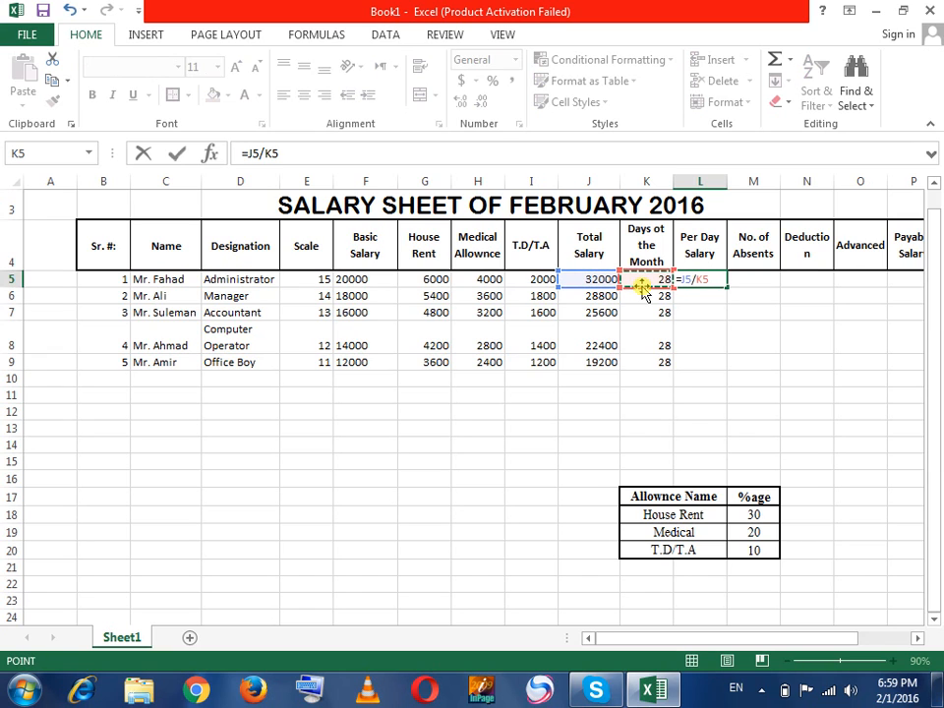
{"action": "key", "text": "Return"}
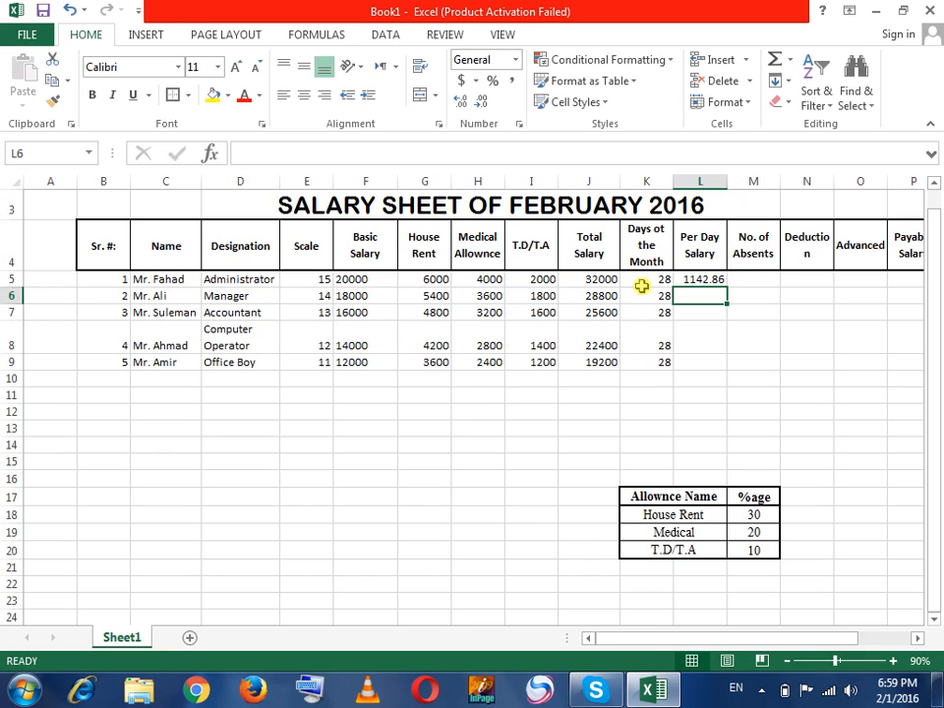
- Enter the employees' numbers of absents 1, 3, 0, 2 and 0 in M5 through M9
{"action": "left_click", "coordinate": [746, 279]}
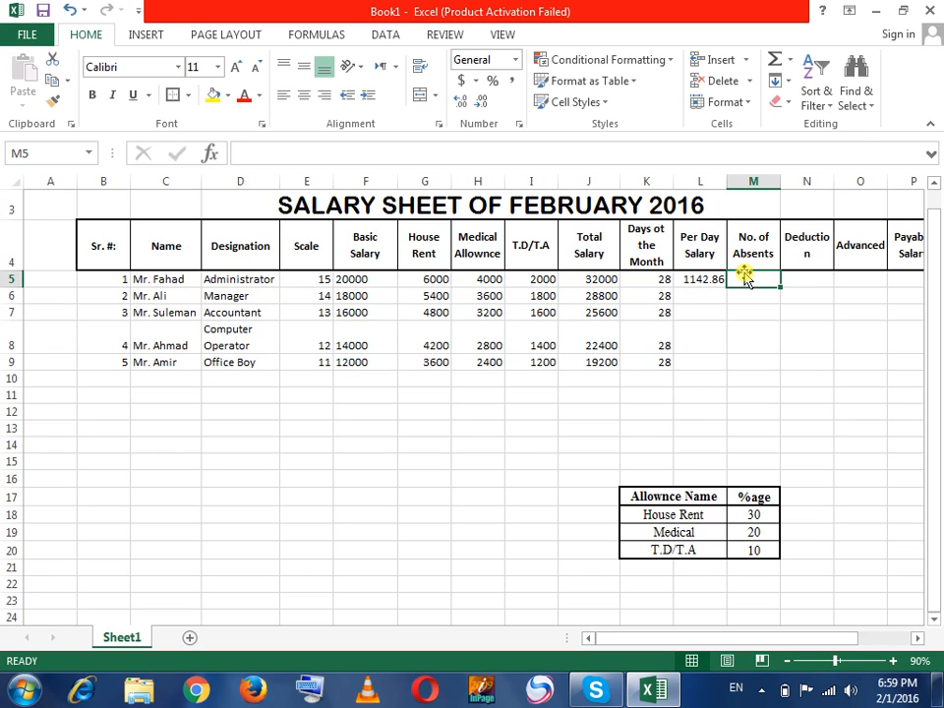
{"action": "type", "text": "1"}
{"action": "key", "text": "Return"}
{"action": "type", "text": "3"}
{"action": "key", "text": "Return"}
{"action": "type", "text": "0"}
{"action": "key", "text": "Return"}
{"action": "type", "text": "2"}
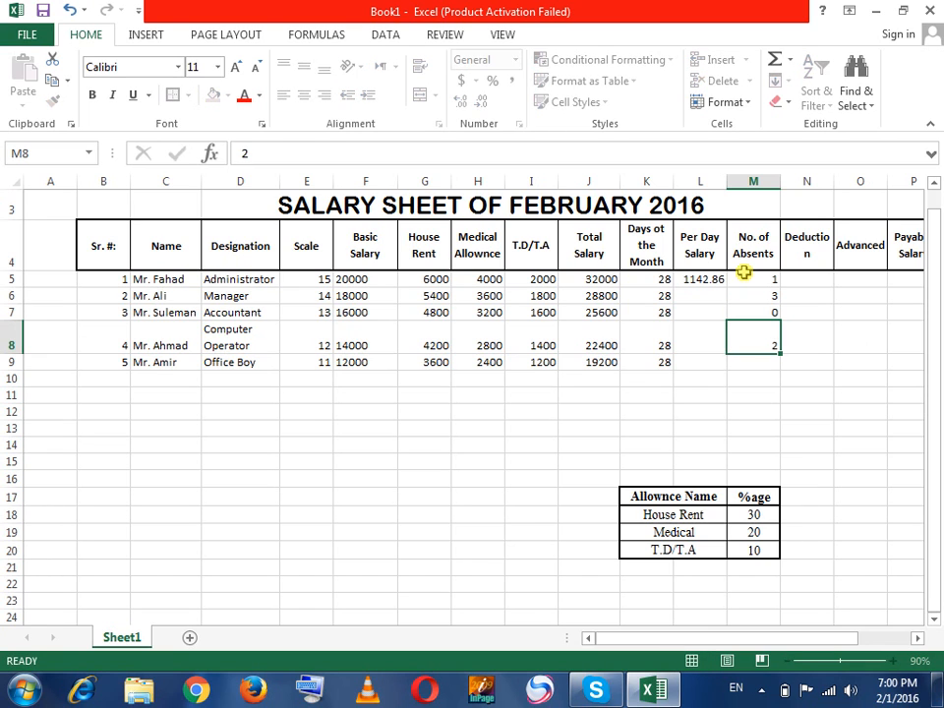
{"action": "key", "text": "Return"}
{"action": "type", "text": "0"}
{"action": "key", "text": "Right"}
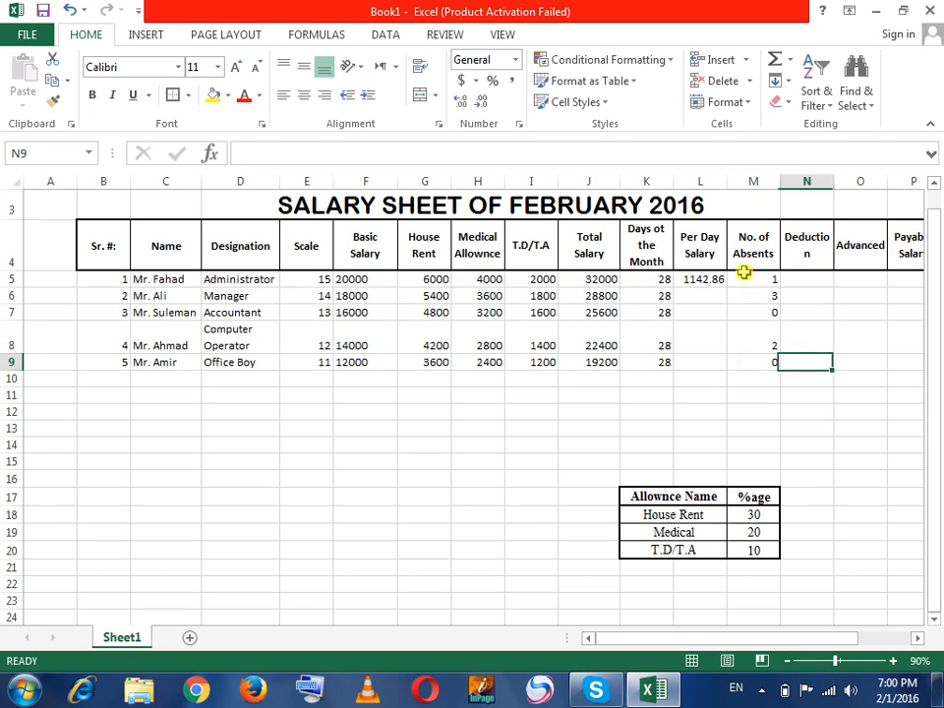
- Calculate the absence deduction in N5 with =L5*M5 and fill the formula down to N9
{"action": "key", "text": "Up"}
{"action": "key", "text": "Up"}
{"action": "key", "text": "Up"}
{"action": "key", "text": "Up"}
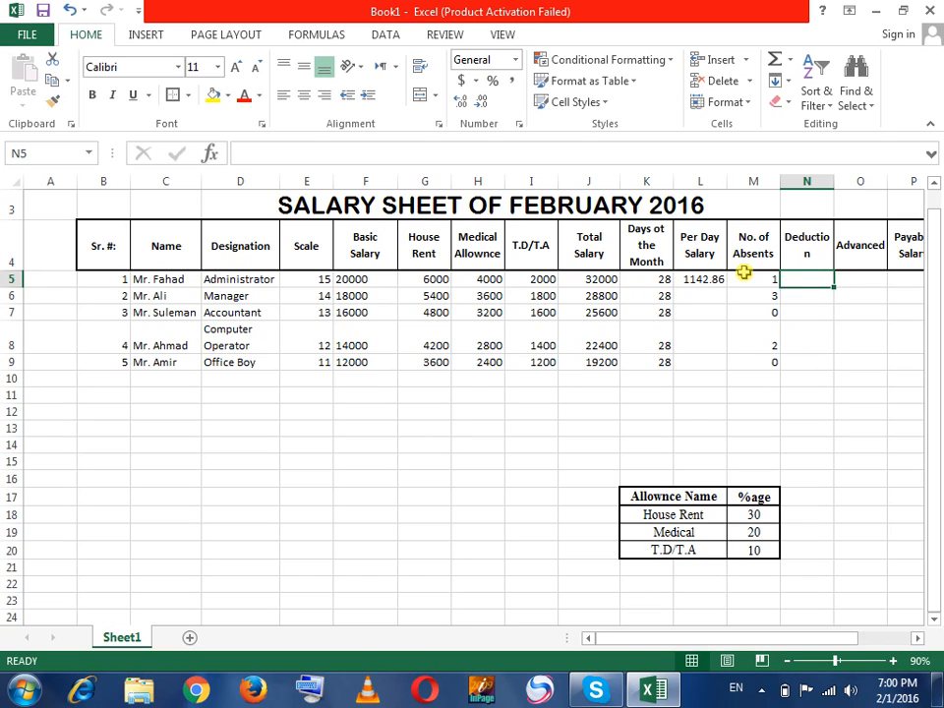
{"action": "type", "text": "="}
{"action": "left_click", "coordinate": [710, 280]}
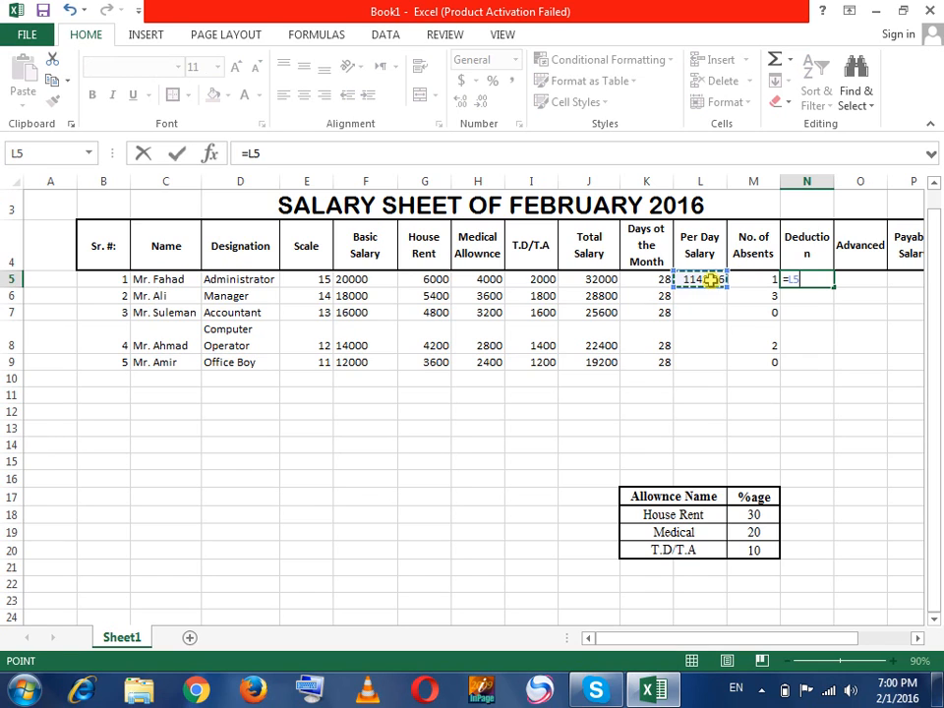
{"action": "type", "text": "*"}
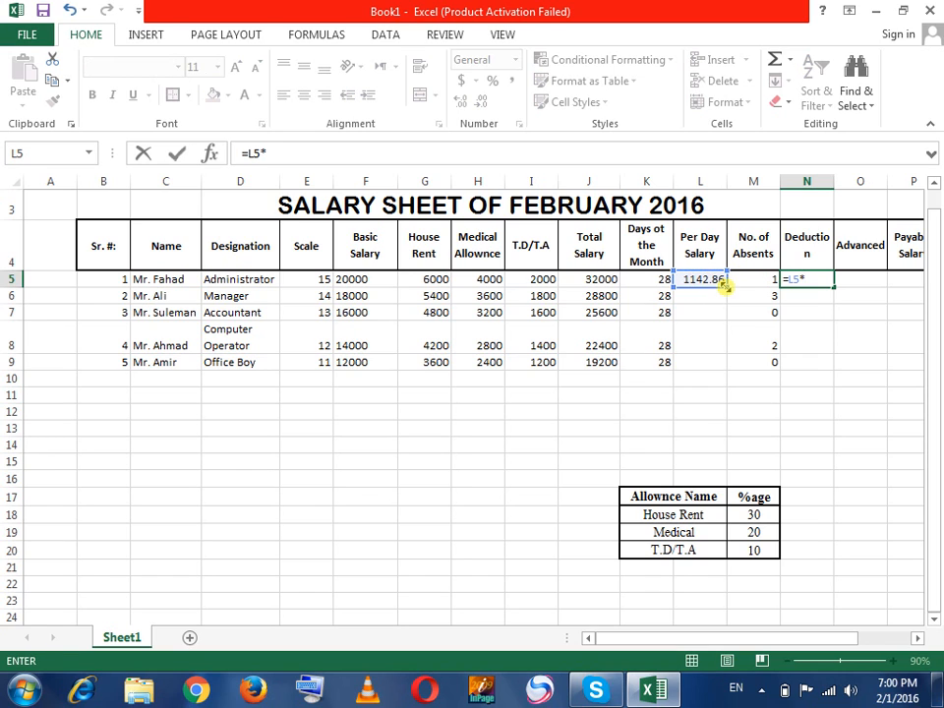
{"action": "left_click", "coordinate": [752, 279]}
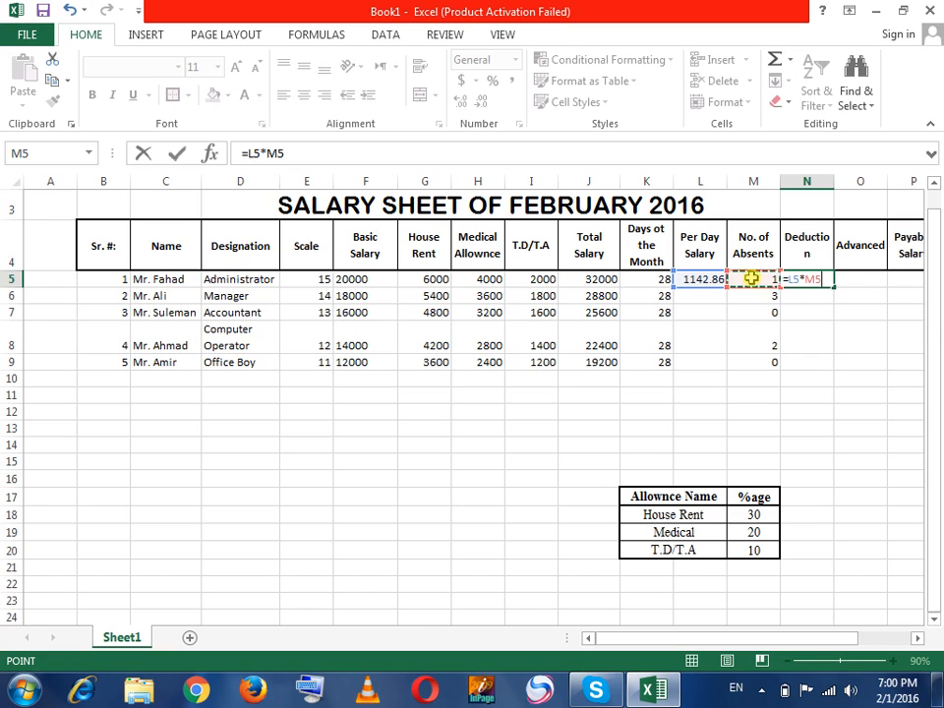
{"action": "key", "text": "Return"}
{"action": "left_click", "coordinate": [829, 281]}
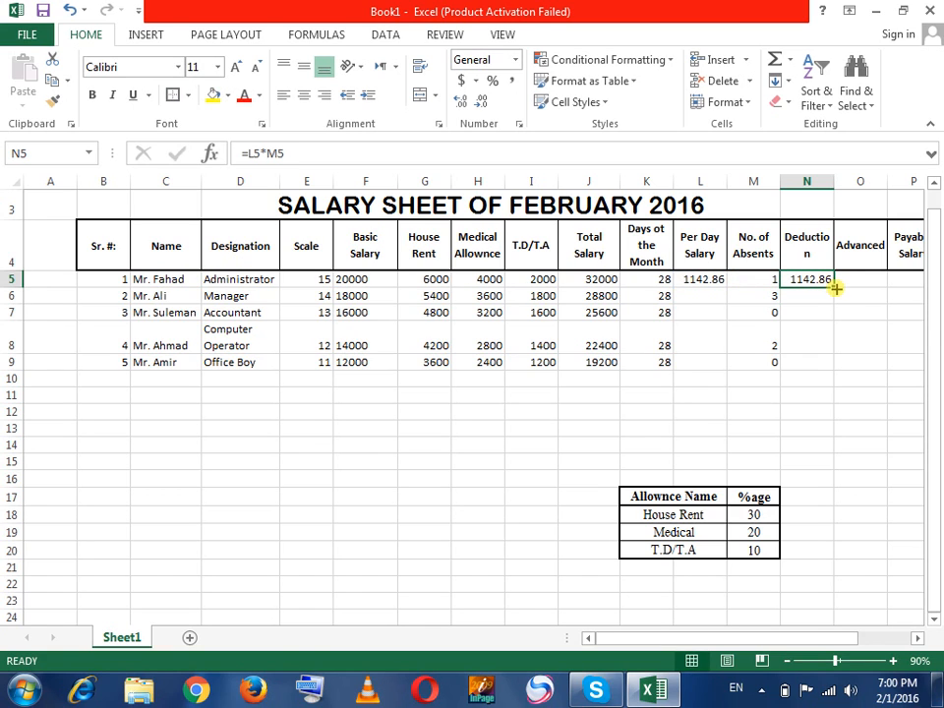
{"action": "left_click_drag", "start_coordinate": [836, 286], "coordinate": [821, 364]}
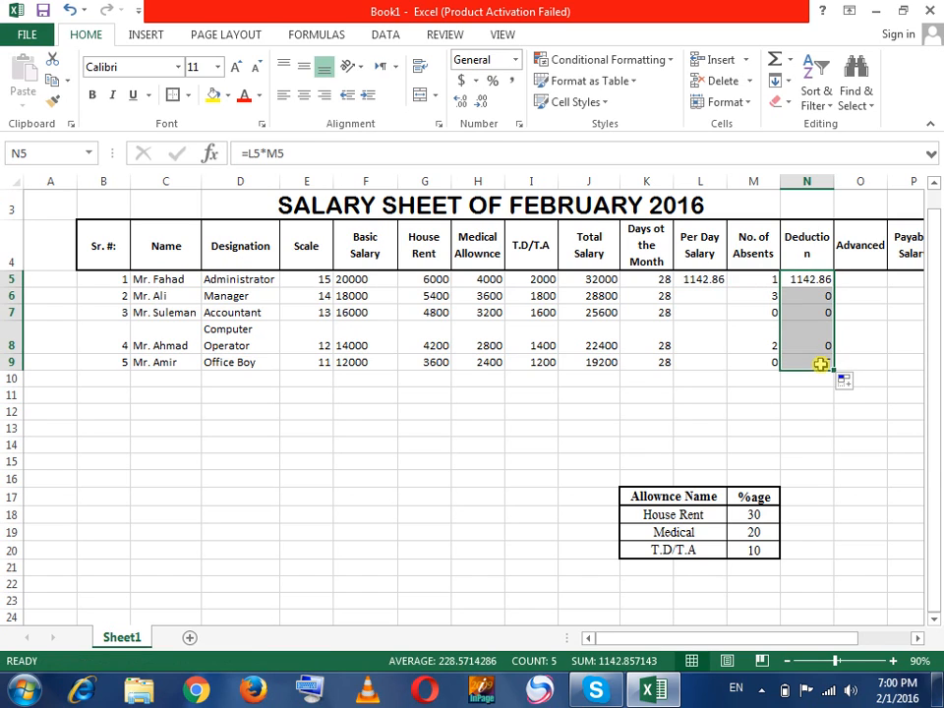
- Fill the Per Day Salary formula from L5 down to L9 for the remaining employees
{"action": "left_click", "coordinate": [708, 280]}
{"action": "left_click_drag", "start_coordinate": [724, 286], "coordinate": [716, 366]}
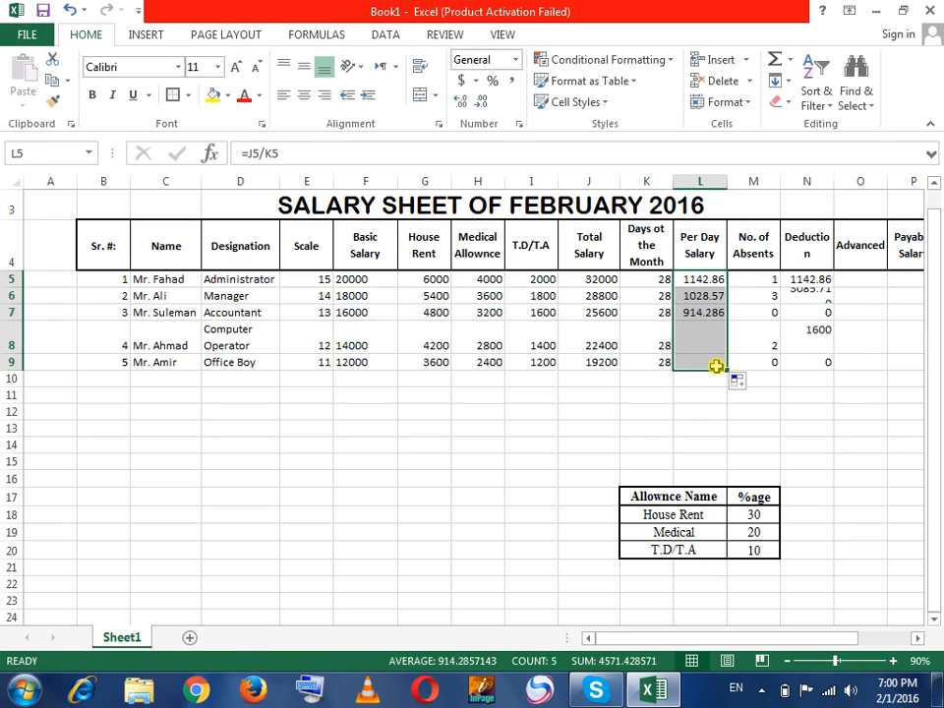
{"action": "left_click", "coordinate": [839, 349]}
- Enter the first three employees' advances in the Advanced column: 300 in O5, 200 in O6 and 2000 in O7
{"action": "left_click", "coordinate": [863, 284]}
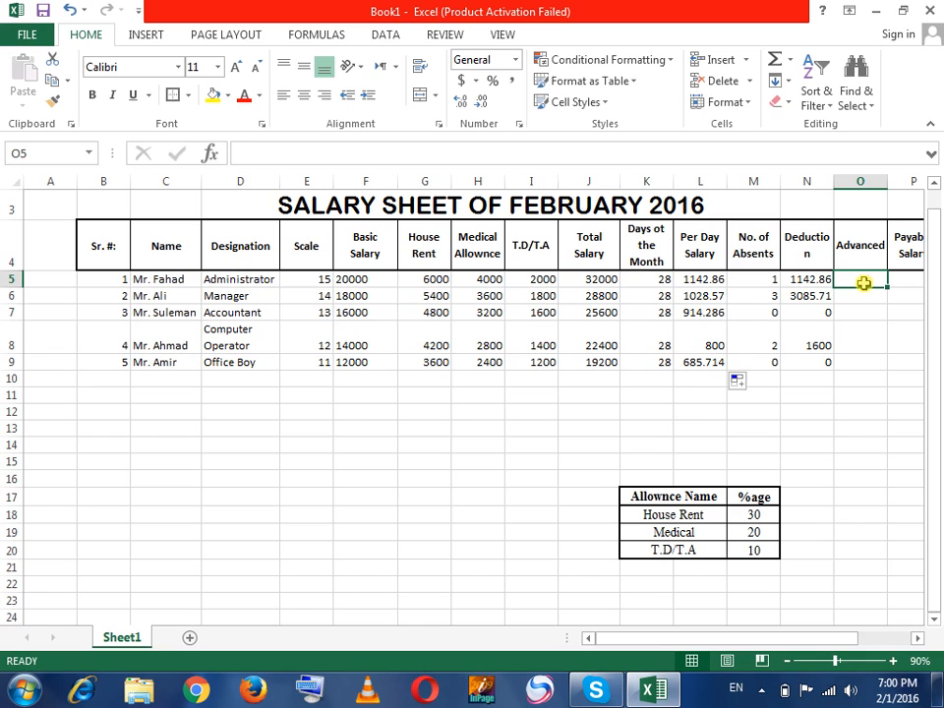
{"action": "type", "text": "300"}
{"action": "key", "text": "Return"}
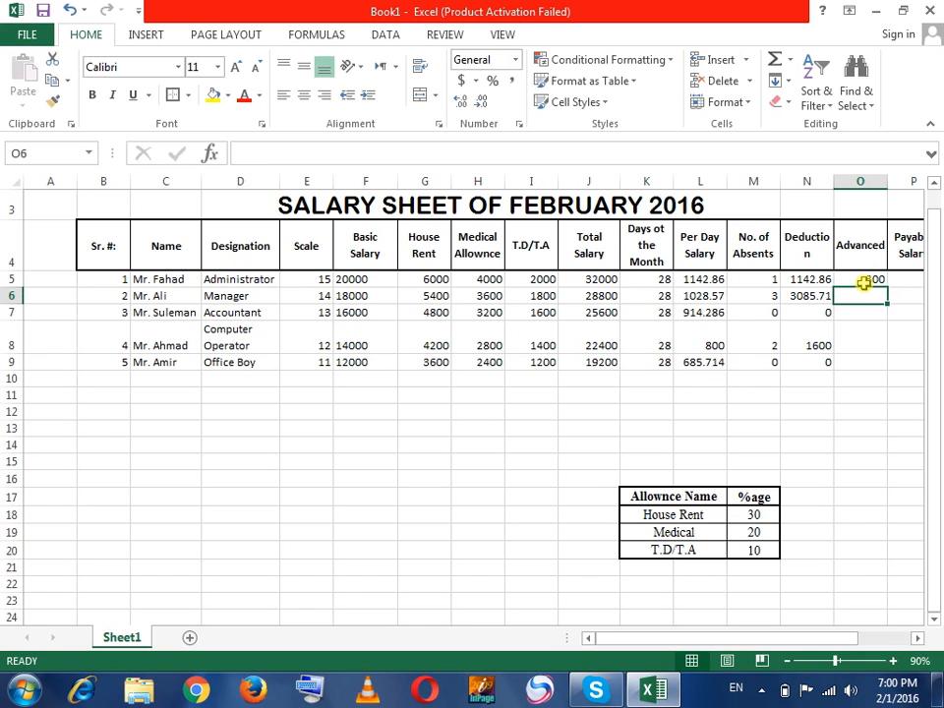
{"action": "type", "text": "200"}
{"action": "key", "text": "Return"}
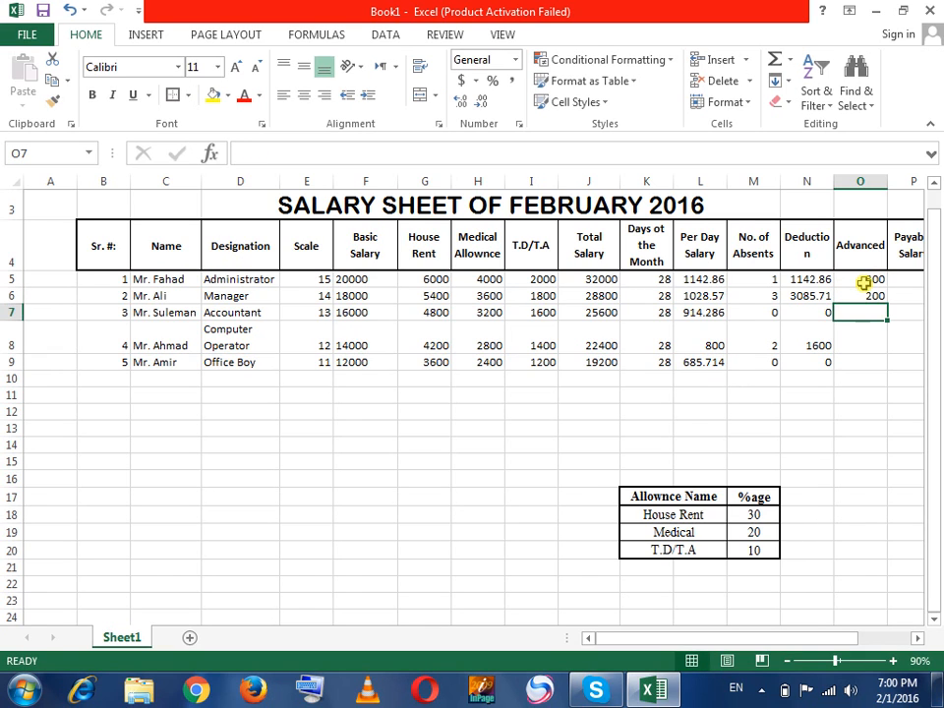
{"action": "type", "text": "20000"}
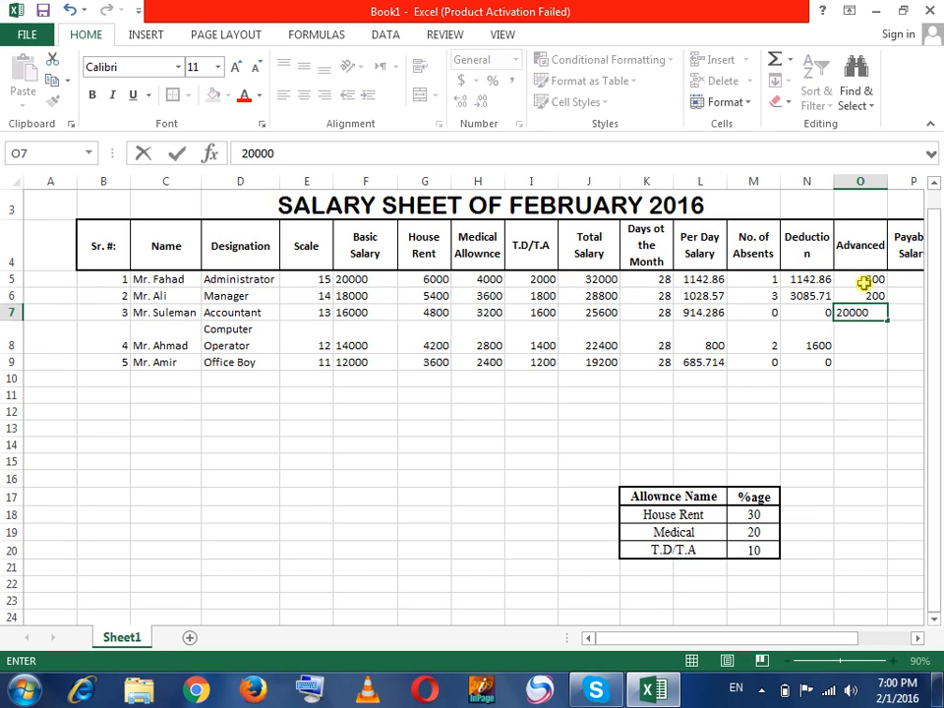
{"action": "key", "text": "BackSpace"}
{"action": "key", "text": "Return"}
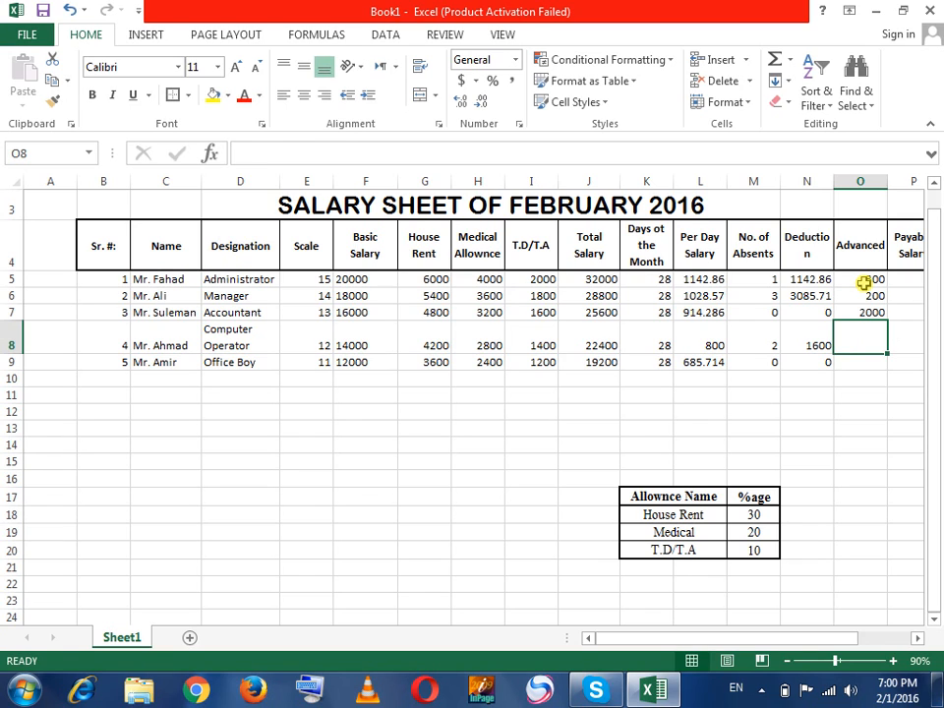
- Enter the last two employees' advances in the Advanced column: 30000 in O8 and 0 in O9
{"action": "type", "text": "300000"}
{"action": "key", "text": "Return"}
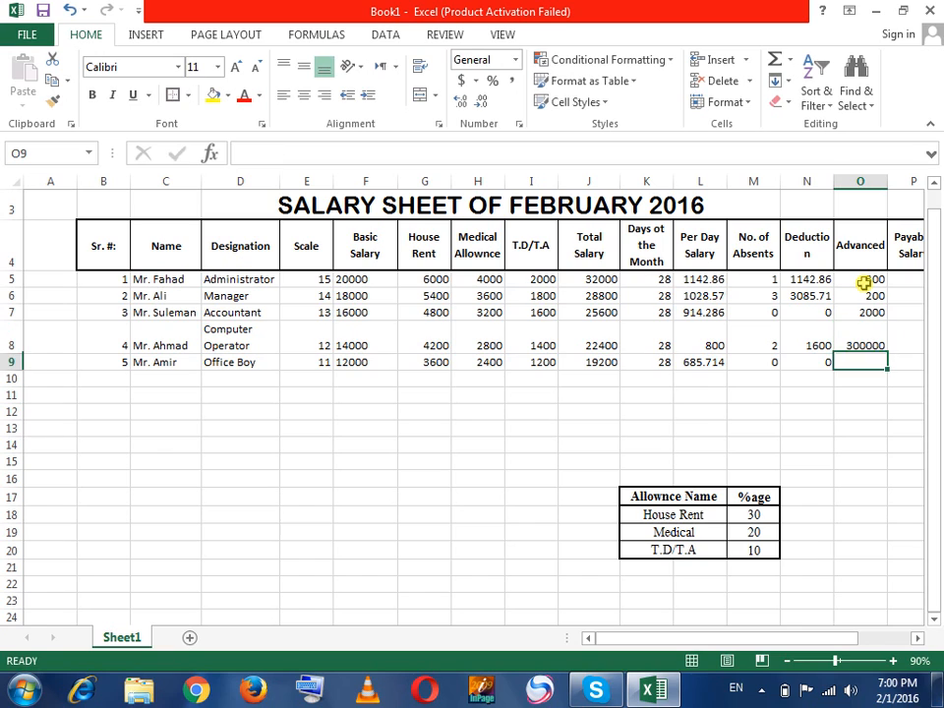
{"action": "key", "text": "Up"}
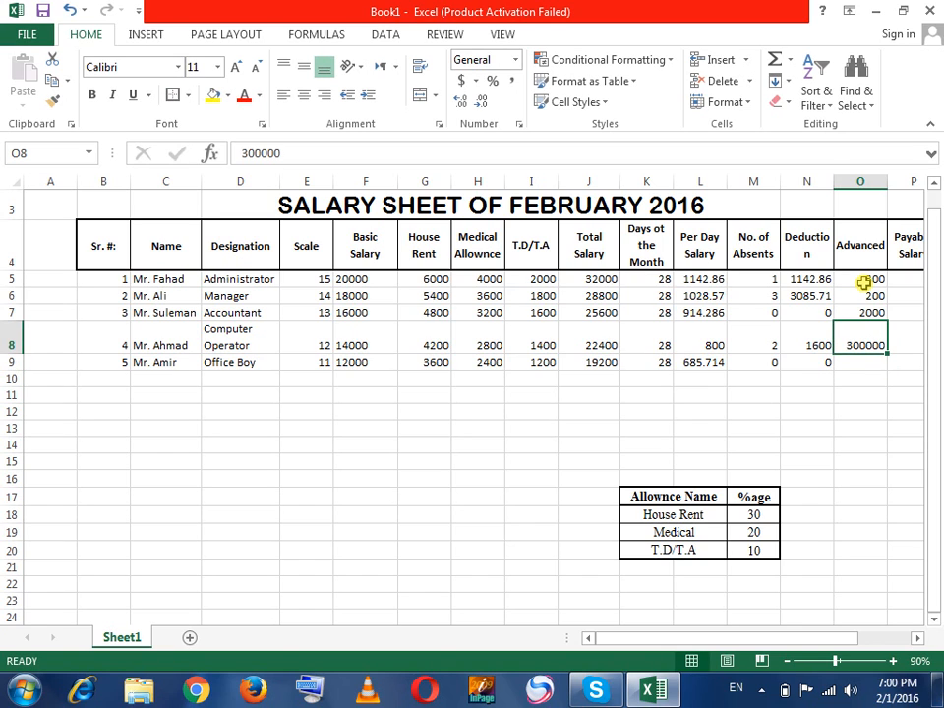
{"action": "key", "text": "BackSpace"}
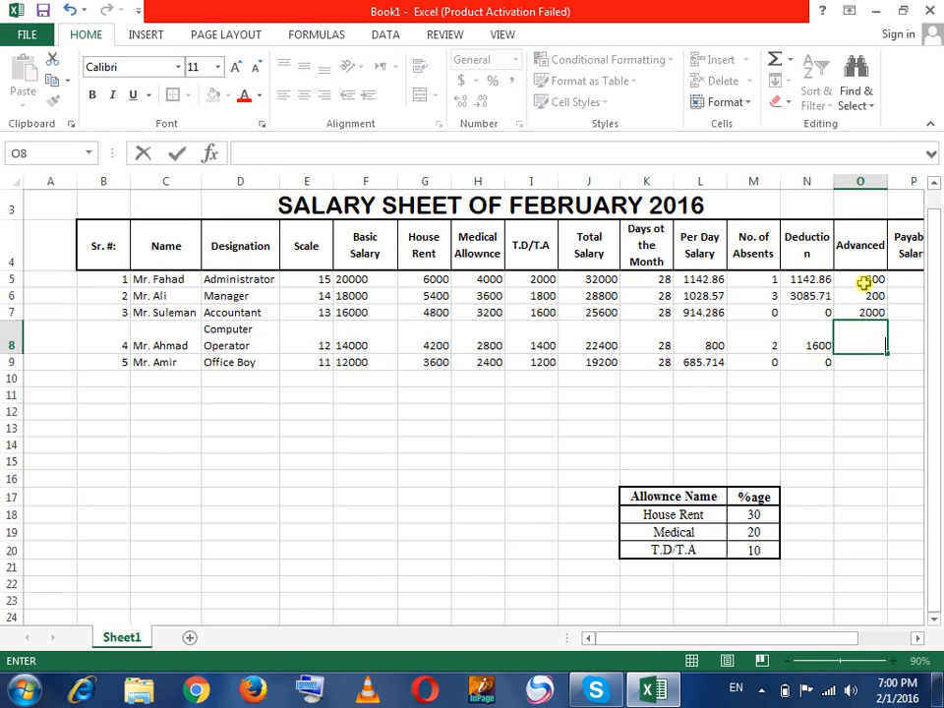
{"action": "key", "text": "Return"}
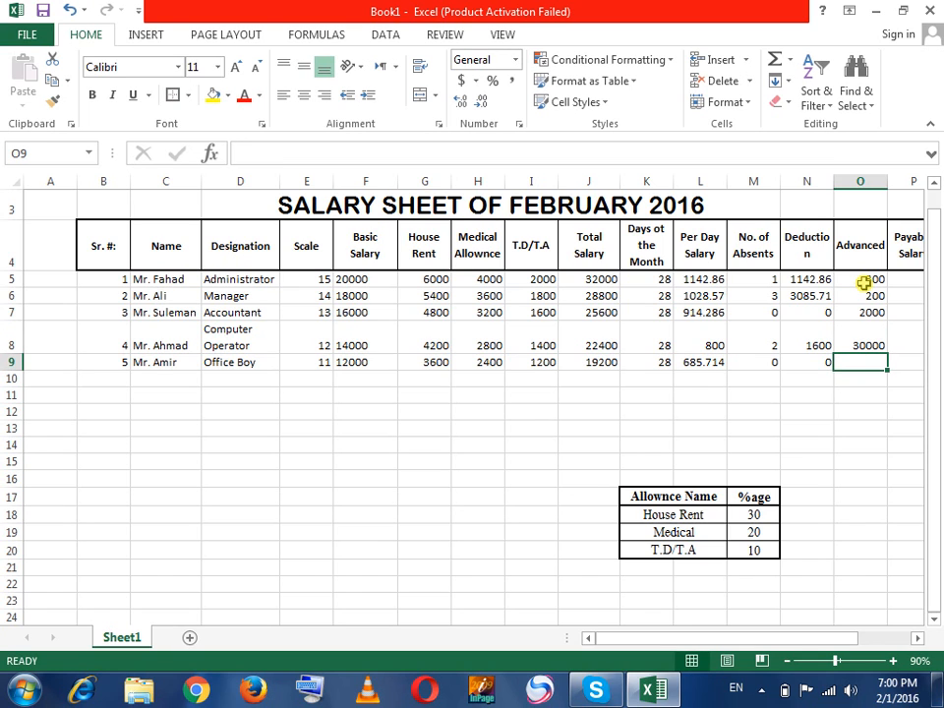
{"action": "type", "text": "0"}
{"action": "key", "text": "Tab"}
- Calculate the first employee's payable salary in P5 with the formula =J5-N5-O5
{"action": "key", "text": "Up"}
{"action": "key", "text": "Up"}
{"action": "key", "text": "Up"}
{"action": "key", "text": "Up"}
{"action": "key", "text": "Right"}
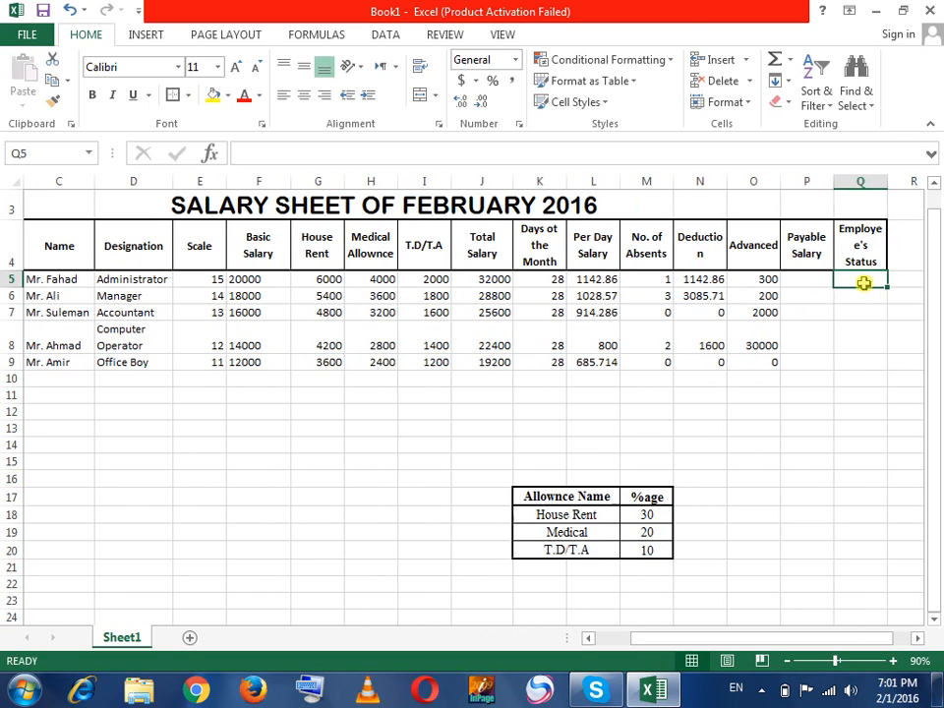
{"action": "key", "text": "Left"}
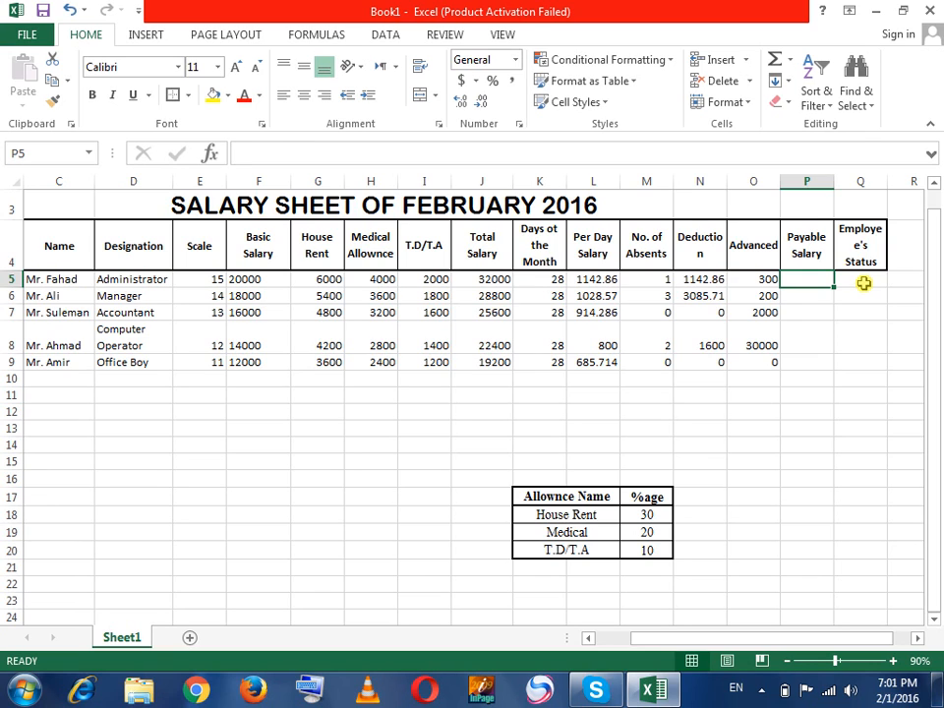
{"action": "type", "text": "="}
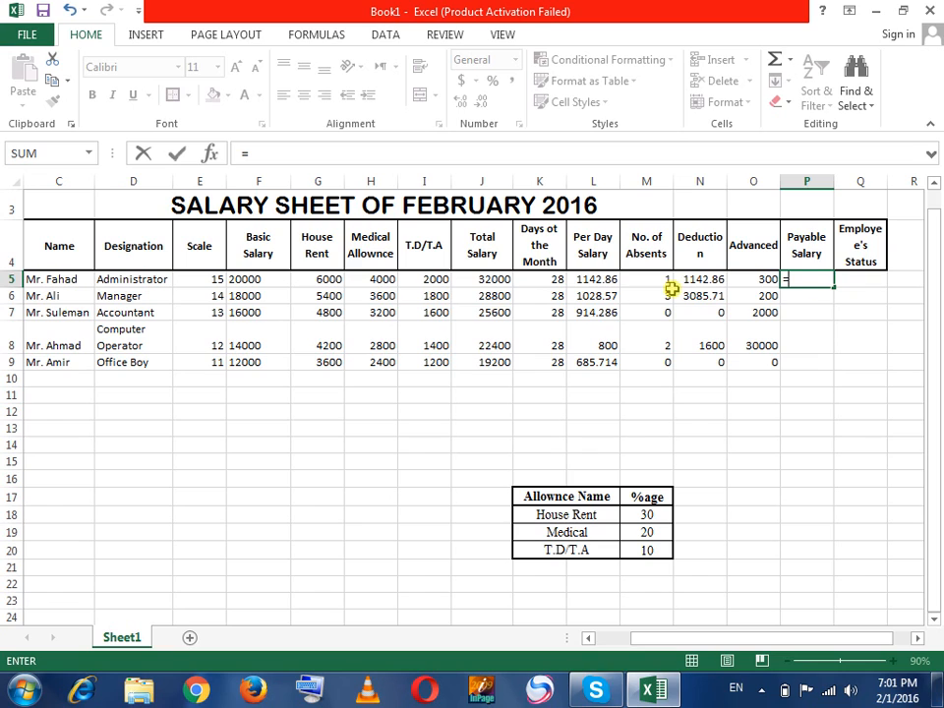
{"action": "left_click", "coordinate": [485, 282]}
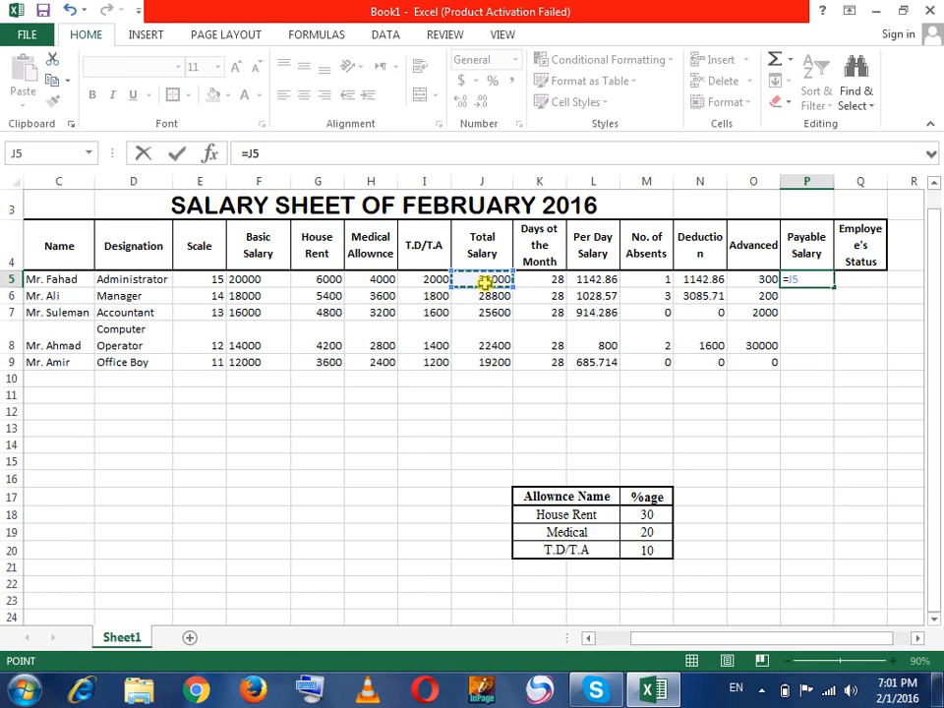
{"action": "type", "text": "-"}
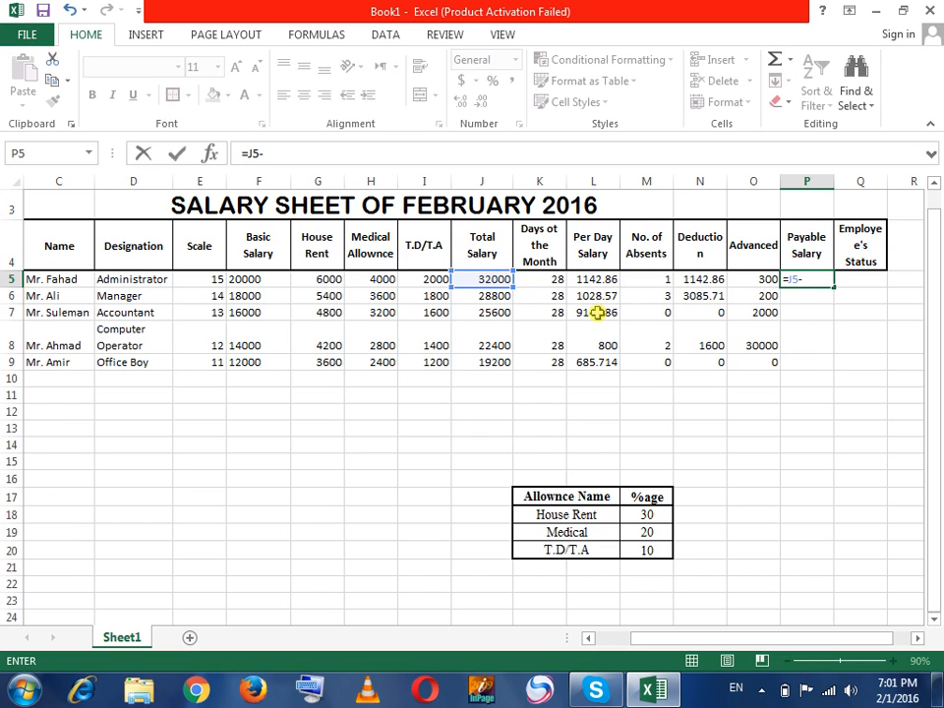
{"action": "left_click", "coordinate": [691, 280]}
{"action": "type", "text": "-"}
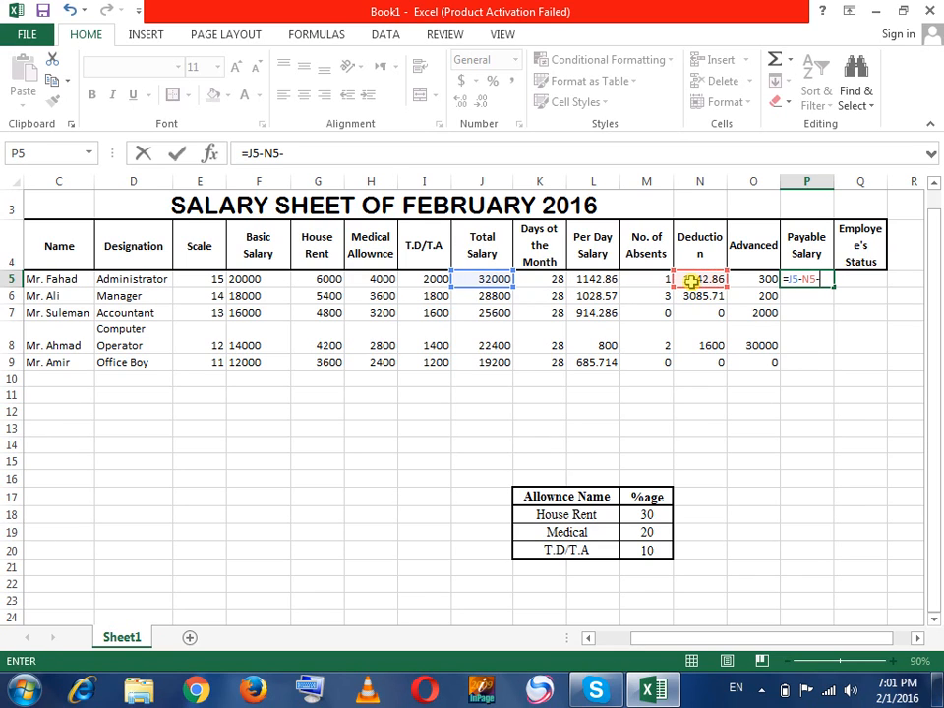
{"action": "left_click", "coordinate": [744, 279]}
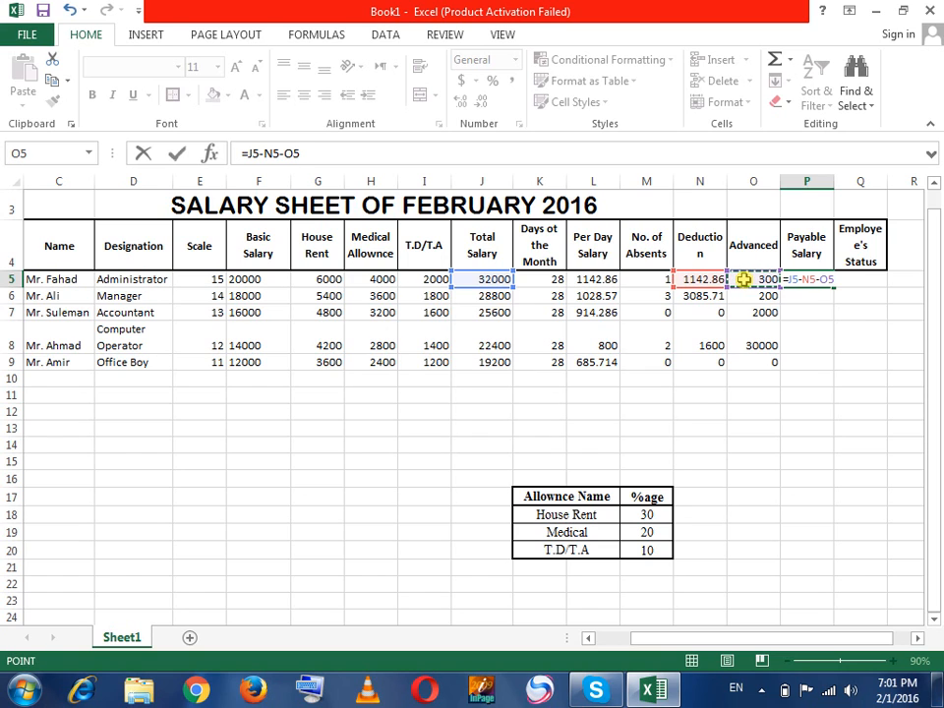
{"action": "key", "text": "Return"}
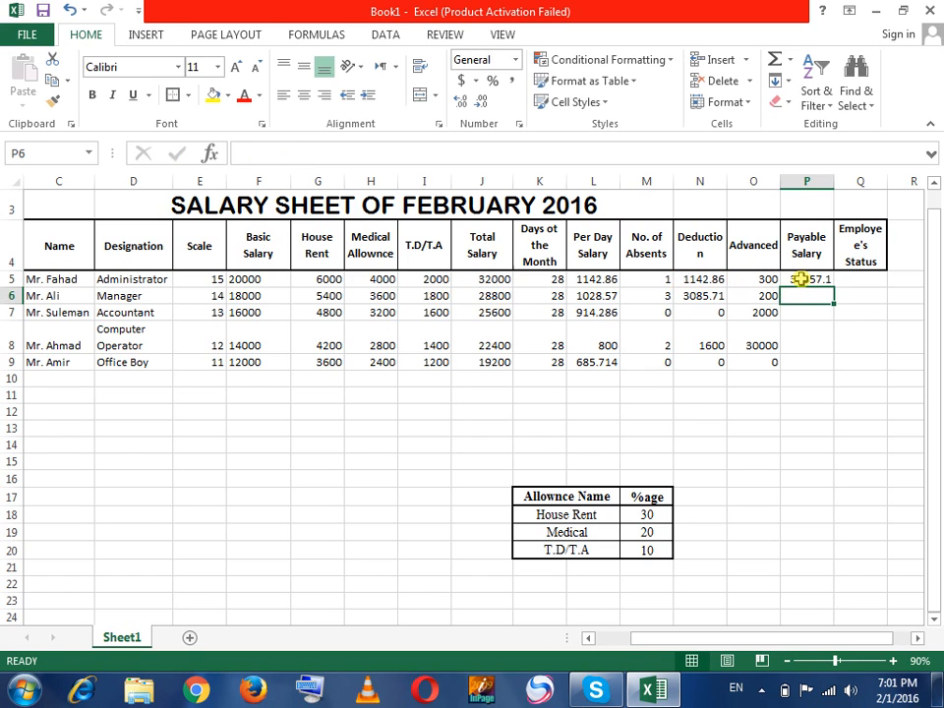
- Show the payable salary in P5 with two decimal places and fill its formula down to P9
{"action": "left_click", "coordinate": [801, 280]}
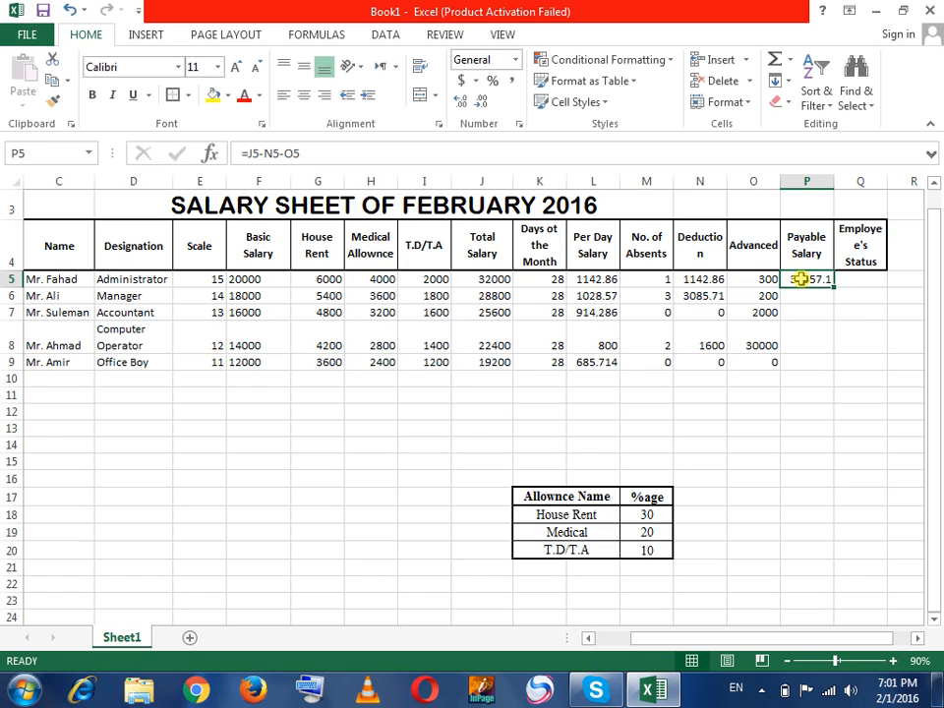
{"action": "left_click", "coordinate": [459, 103]}
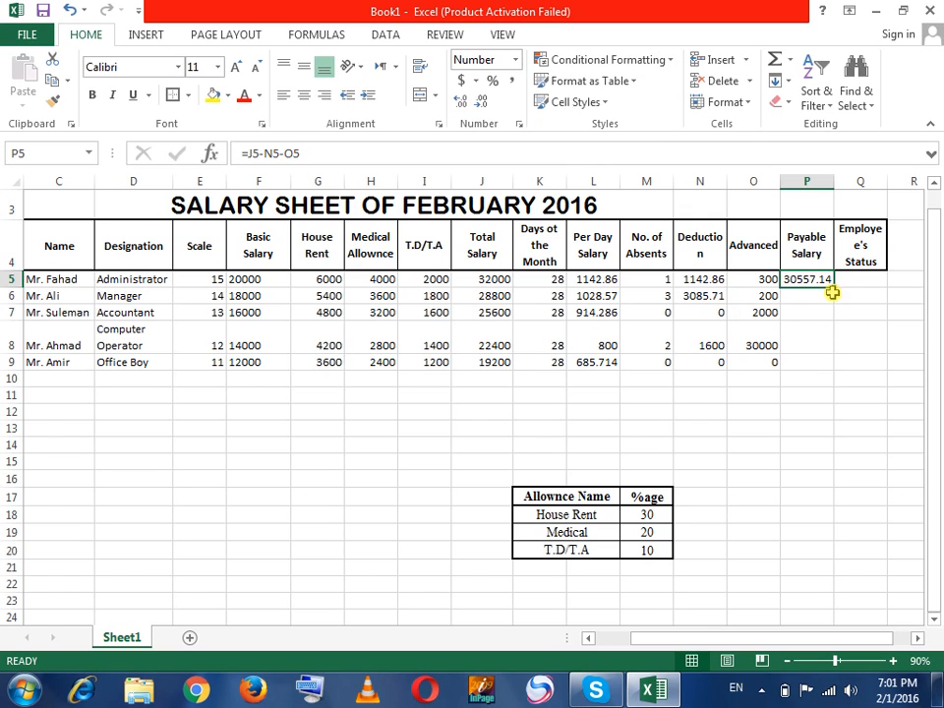
{"action": "left_click_drag", "start_coordinate": [831, 287], "coordinate": [822, 371]}
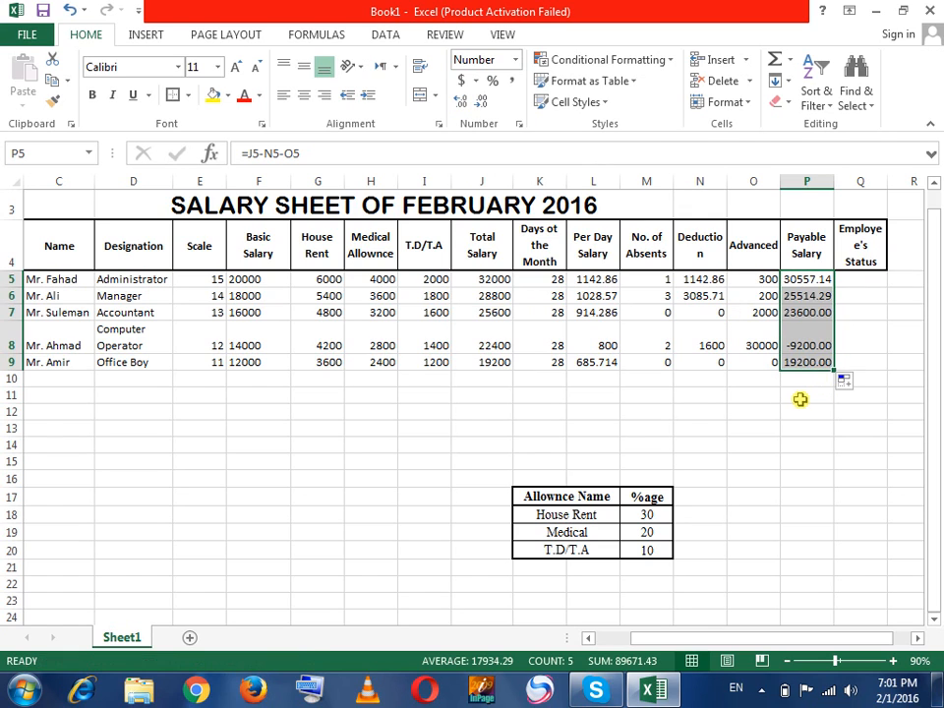
{"action": "left_click", "coordinate": [800, 397]}
{"action": "left_click", "coordinate": [812, 339]}
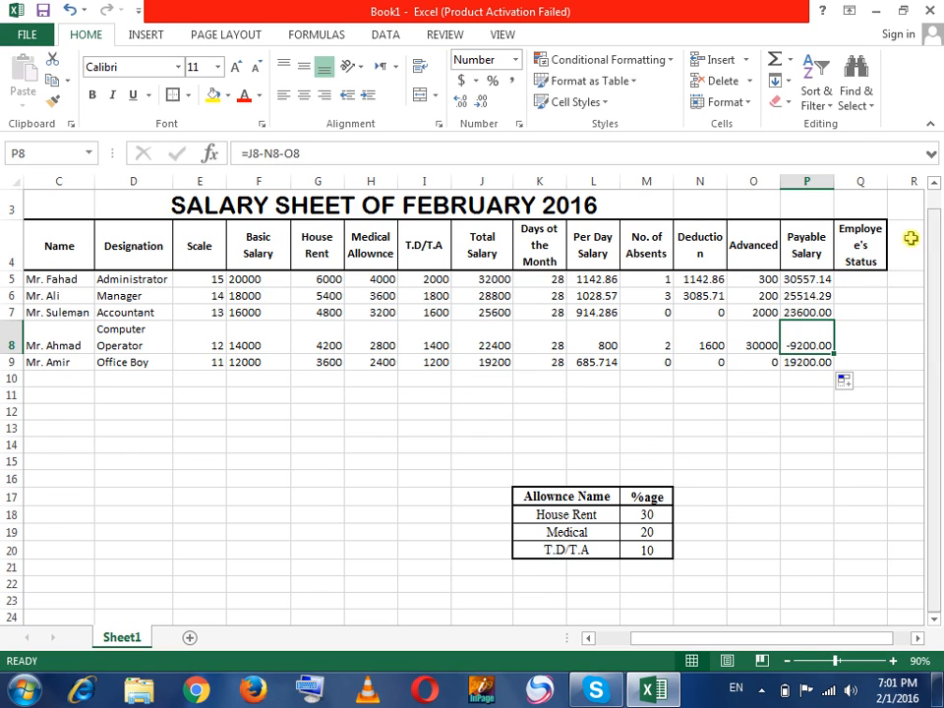
- Enter the first three employees' statuses in the Employee's Status column: Good in Q5, Avg. in Q6 and Excellent in Q7
{"action": "left_click", "coordinate": [852, 276]}
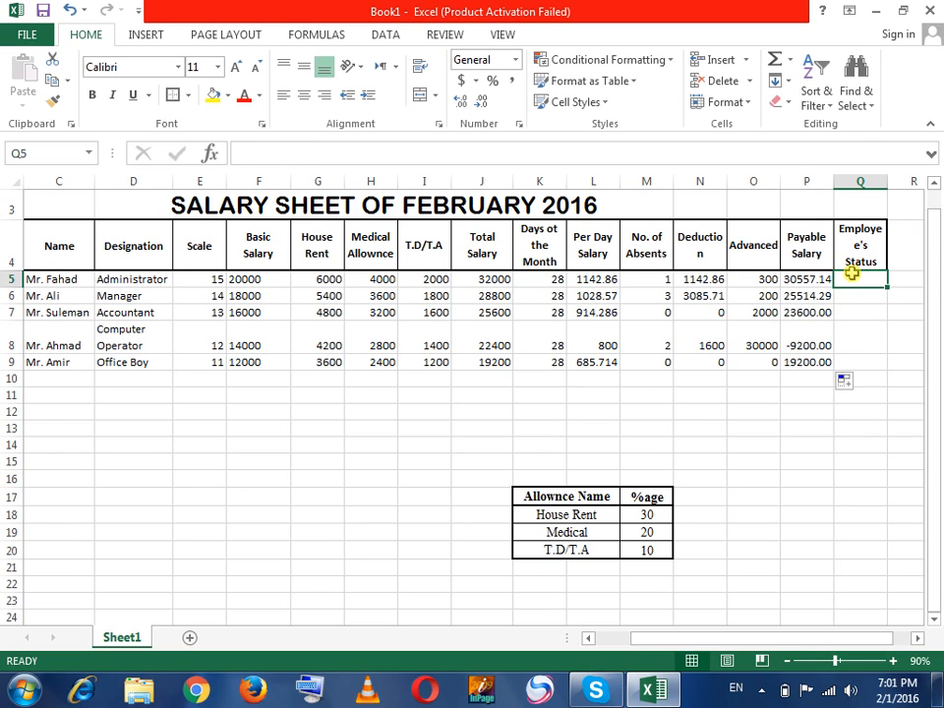
{"action": "type", "text": "G"}
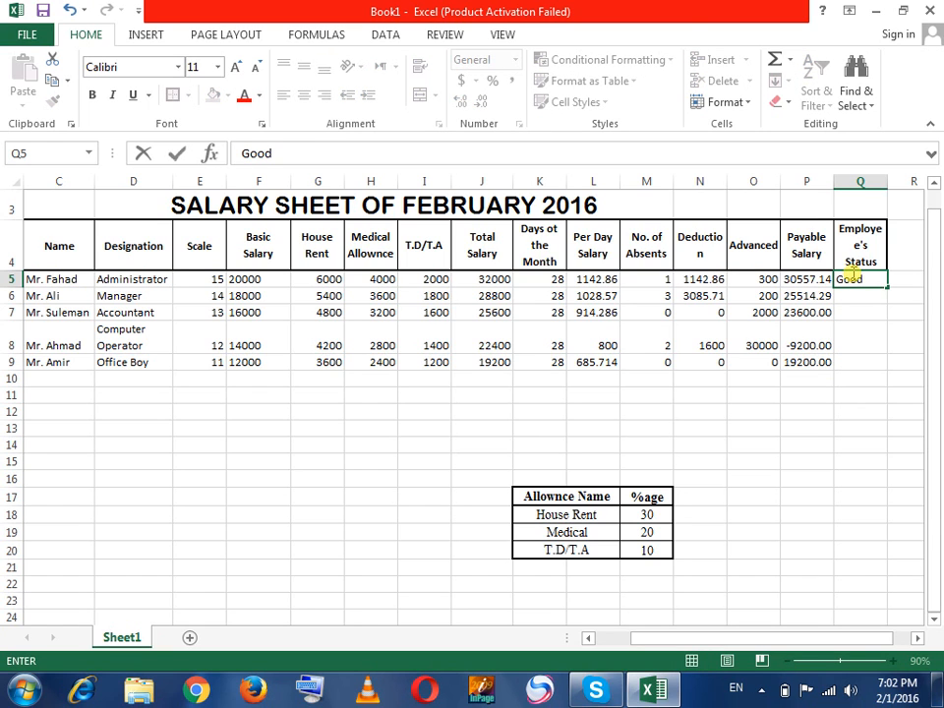
{"action": "type", "text": "ood"}
{"action": "key", "text": "Tab"}
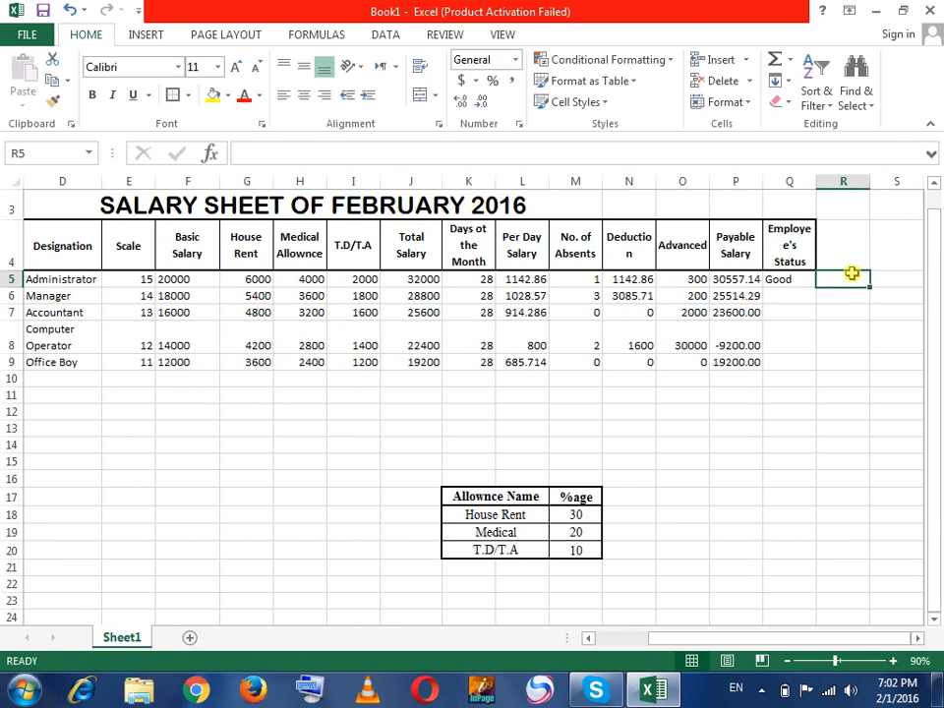
{"action": "key", "text": "Return"}
{"action": "type", "text": "A"}
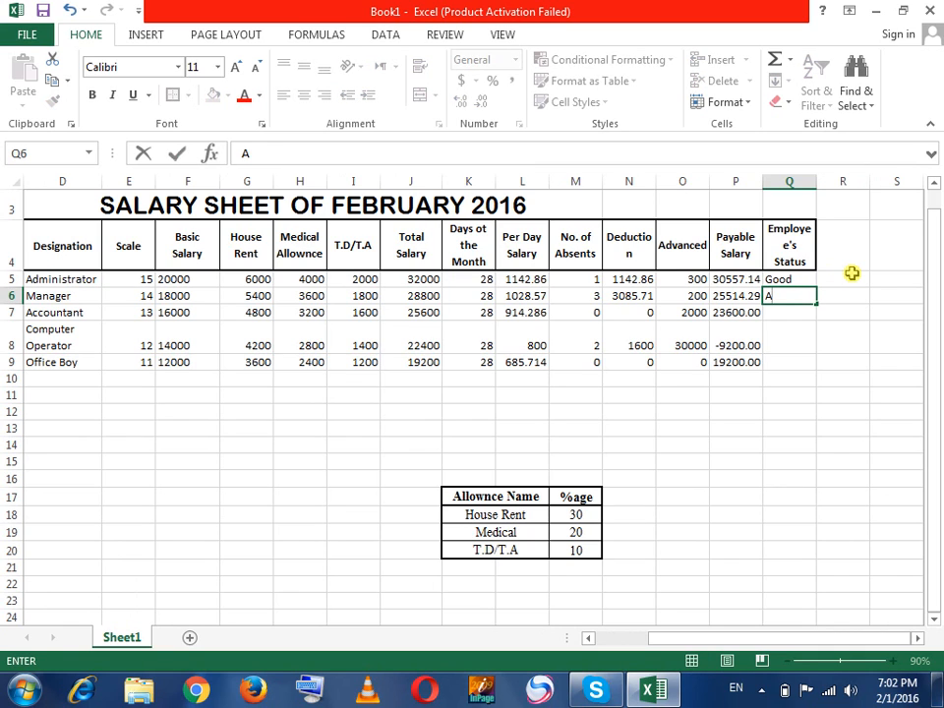
{"action": "type", "text": "vg."}
{"action": "key", "text": "Return"}
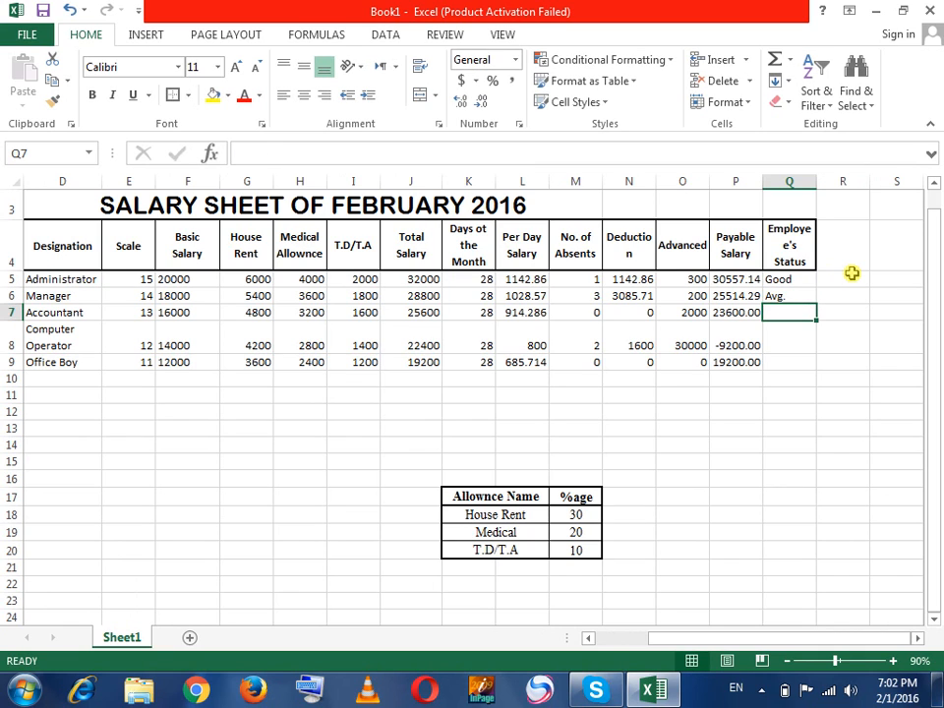
{"action": "type", "text": "Ex"}
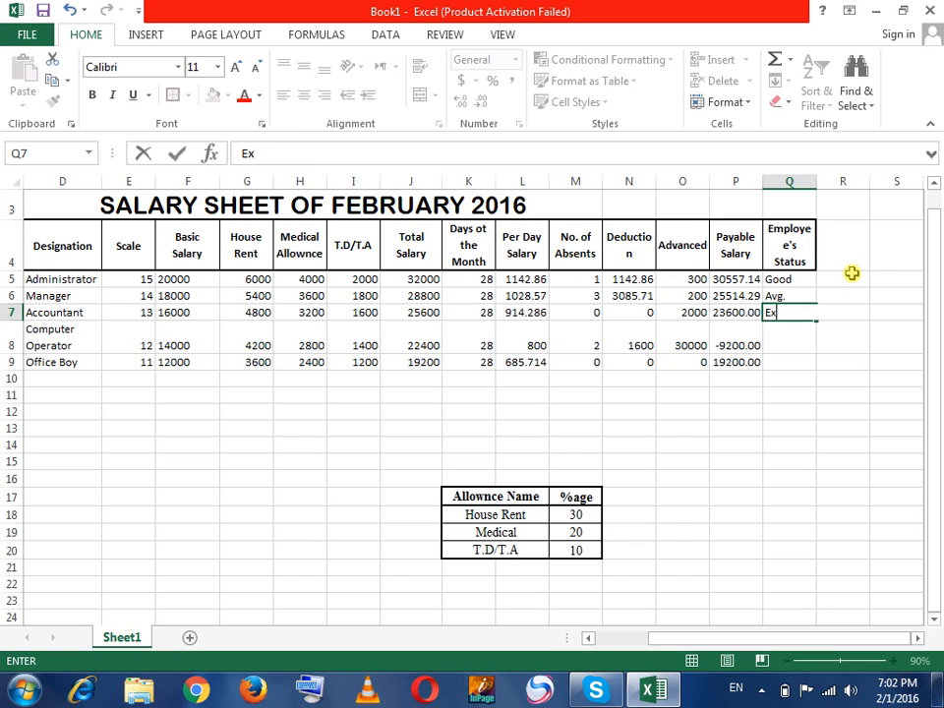
{"action": "type", "text": "cellent"}
{"action": "key", "text": "Return"}
- Enter the last two employees' statuses: Avg. in Q8 and Excellent in Q9
{"action": "type", "text": "Avg."}
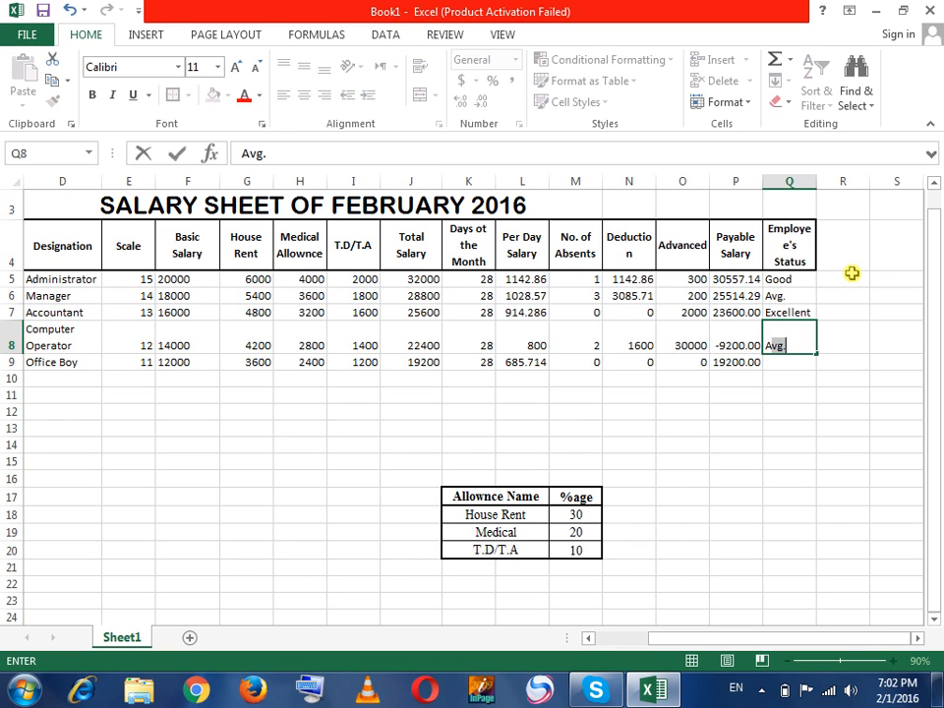
{"action": "key", "text": "Tab"}
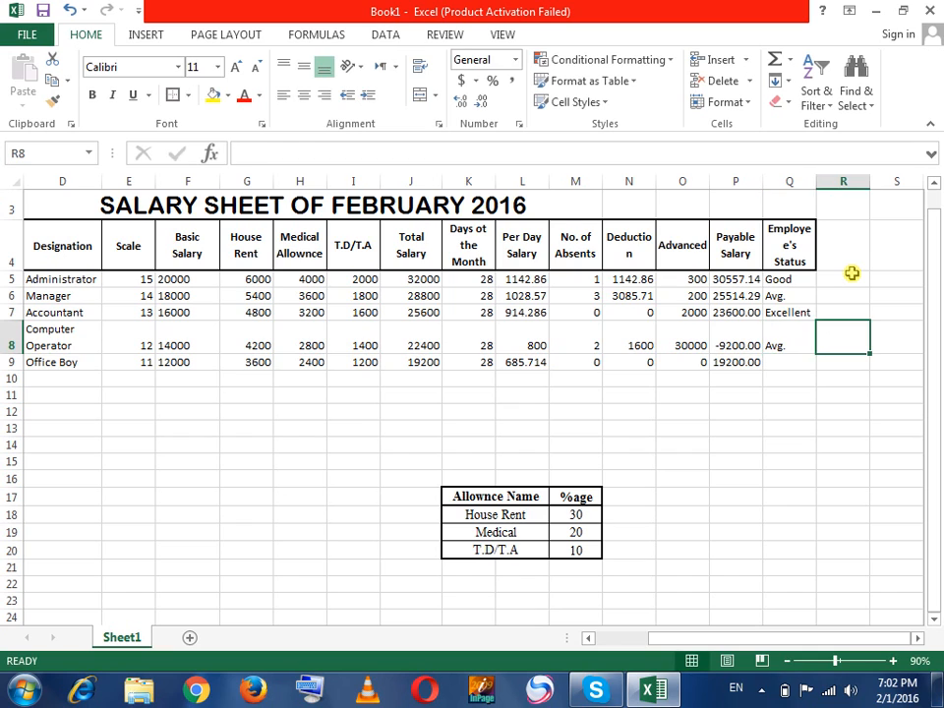
{"action": "key", "text": "Left"}
{"action": "key", "text": "Down"}
{"action": "type", "text": "E"}
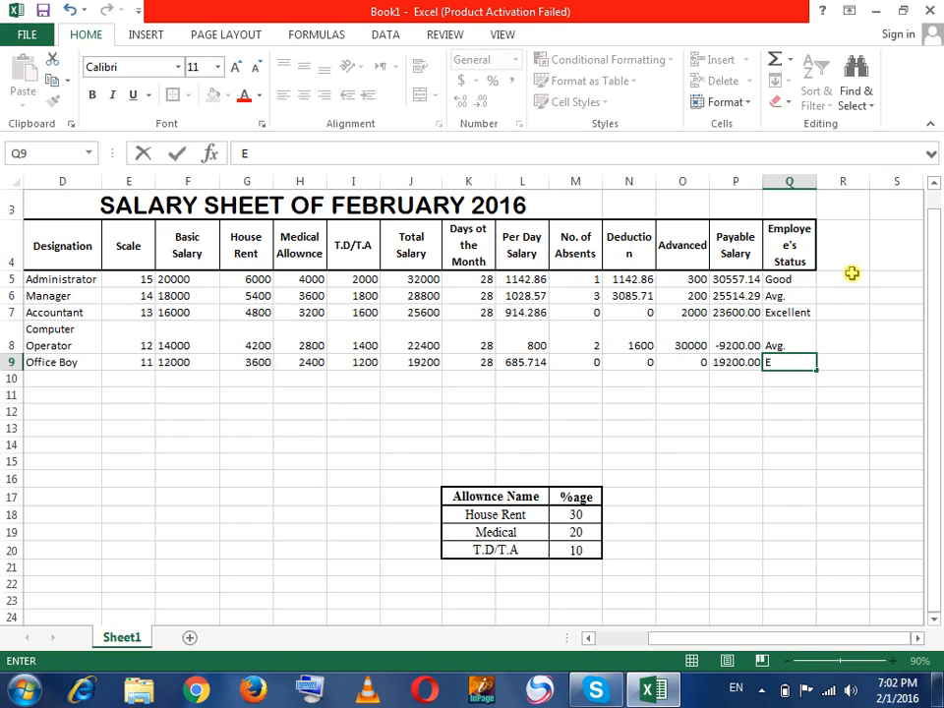
{"action": "type", "text": "xcellent"}
{"action": "key", "text": "Return"}
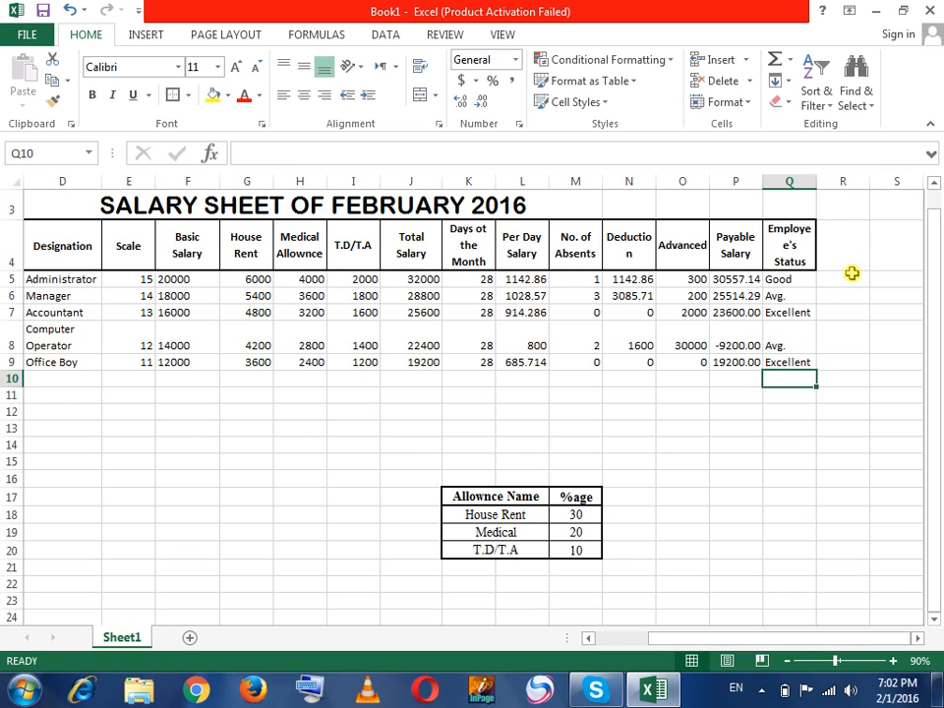
- Center the employee rows B5:Q9 horizontally and vertically and apply All Borders to them
{"action": "left_click", "coordinate": [792, 279]}
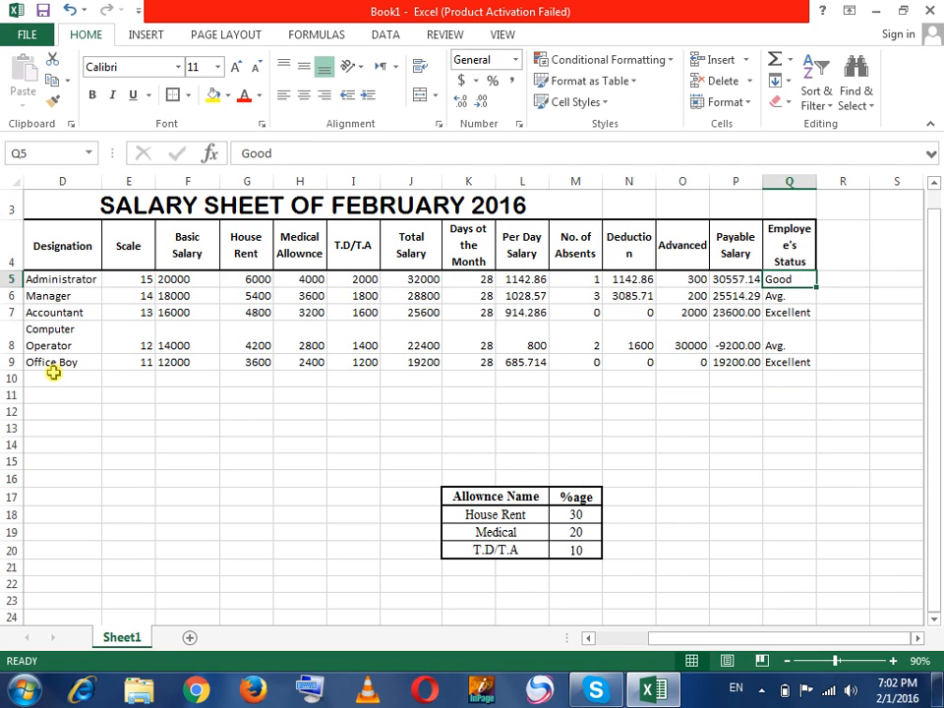
{"action": "left_click_drag", "start_coordinate": [683, 636], "coordinate": [662, 636]}
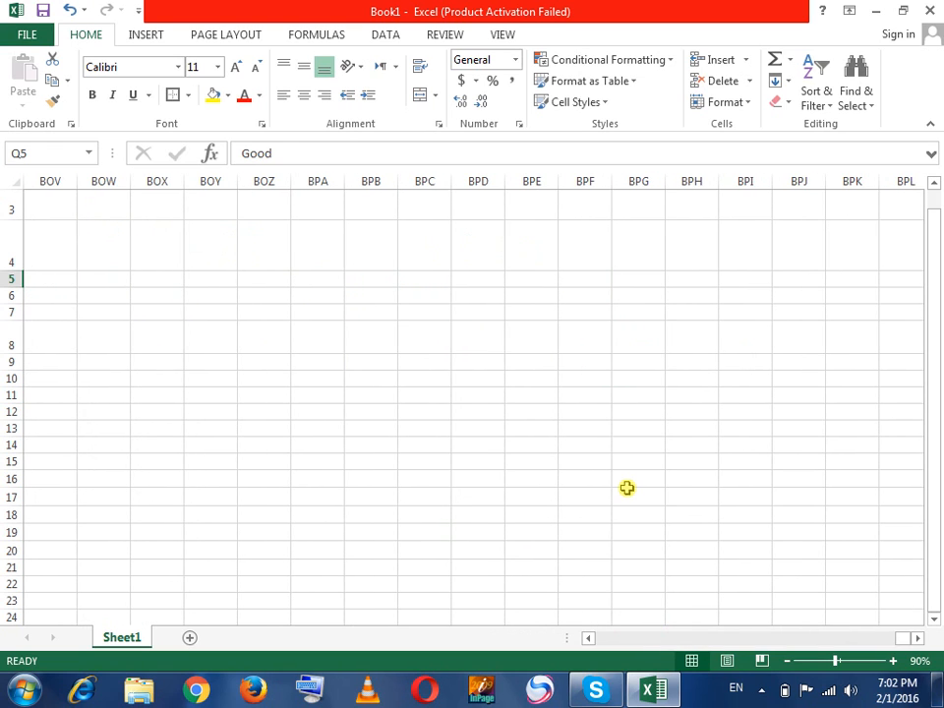
{"action": "key", "text": "Up"}
{"action": "key", "text": "Down"}
{"action": "key", "text": "shift+Down"}
{"action": "key", "text": "shift+Down"}
{"action": "key", "text": "shift+Down"}
{"action": "key", "text": "shift+Down"}
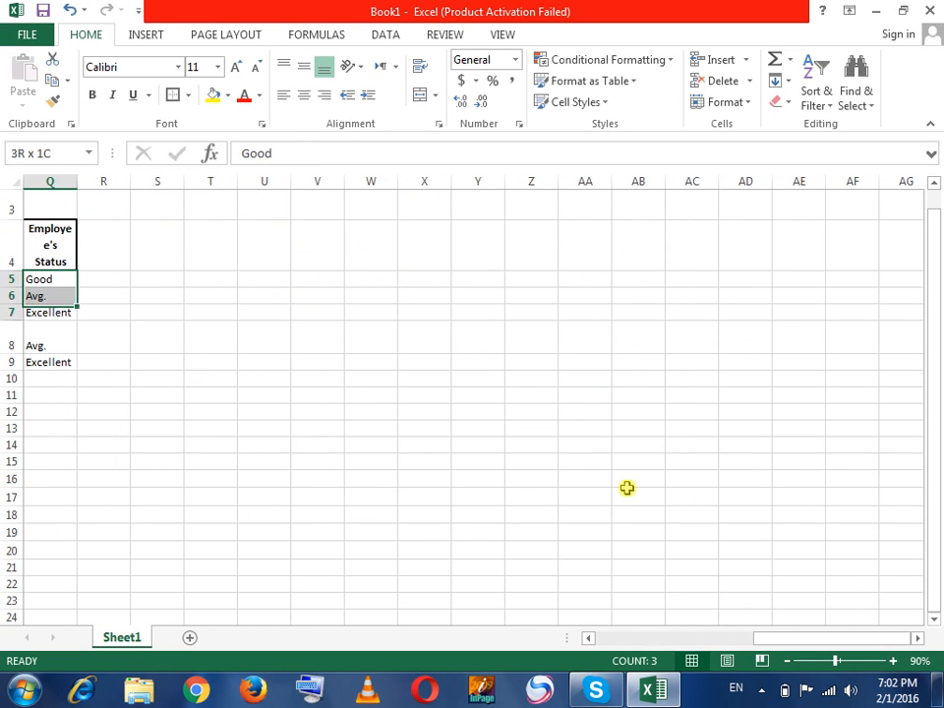
{"action": "key", "text": "shift+Left"}
{"action": "key", "text": "shift+Left"}
{"action": "key", "text": "shift+Left"}
{"action": "key", "text": "shift+Left"}
{"action": "key", "text": "shift+Left"}
{"action": "key", "text": "shift+Left"}
{"action": "key", "text": "shift+Left"}
{"action": "key", "text": "shift+Left"}
{"action": "key", "text": "shift+Left"}
{"action": "key", "text": "shift+Left"}
{"action": "key", "text": "shift+Left"}
{"action": "key", "text": "shift+Left"}
{"action": "key", "text": "shift+Left"}
{"action": "key", "text": "shift+Left"}
{"action": "key", "text": "shift+Left"}
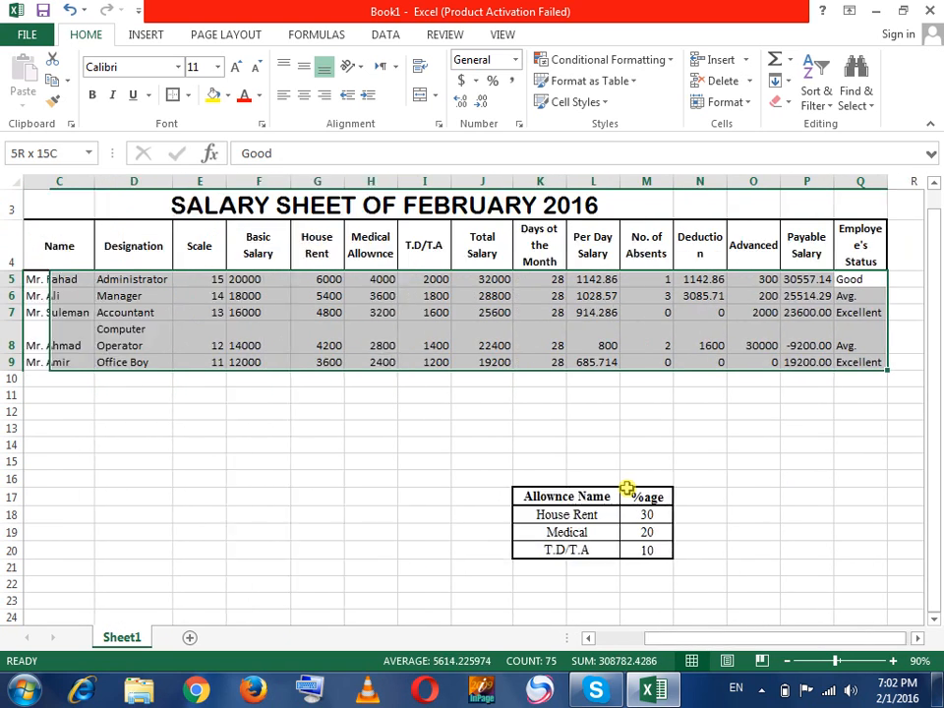
{"action": "key", "text": "shift+Right"}
{"action": "key", "text": "shift+Left"}
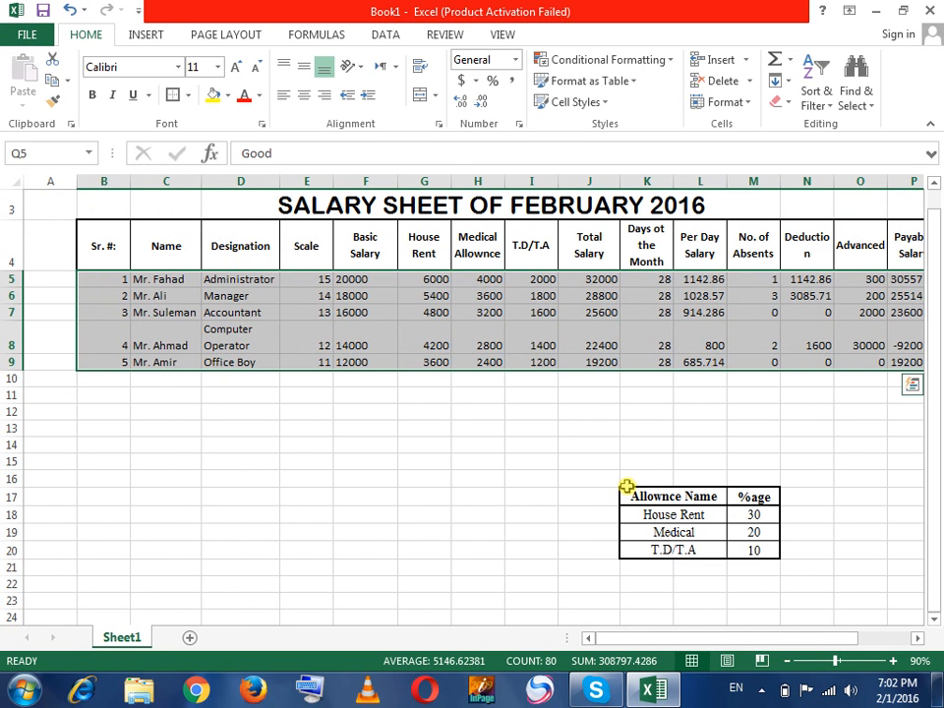
{"action": "left_click", "coordinate": [306, 94]}
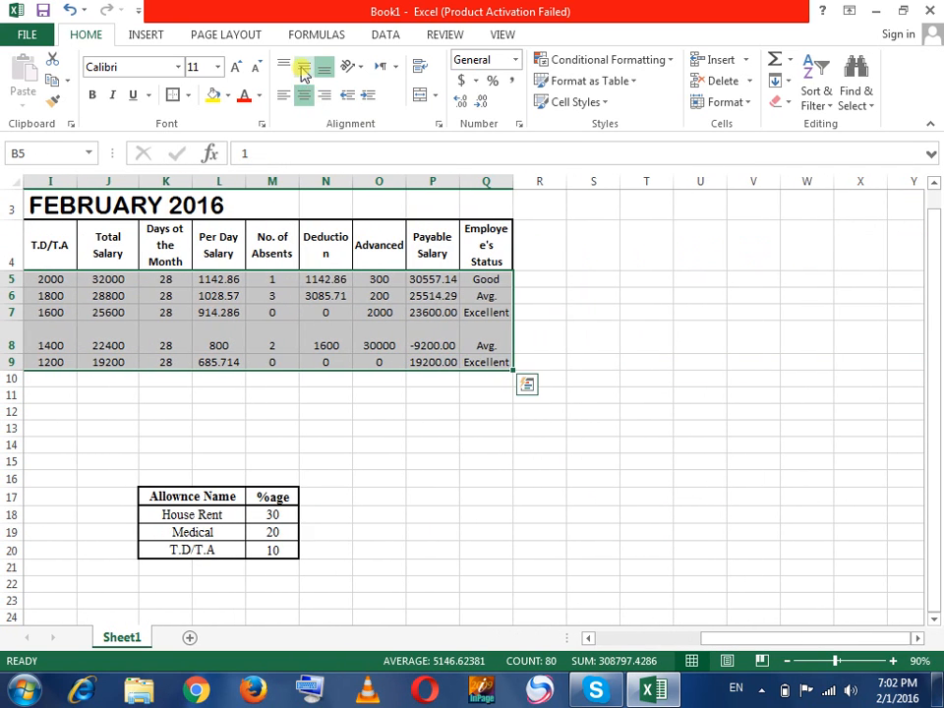
{"action": "left_click", "coordinate": [300, 65]}
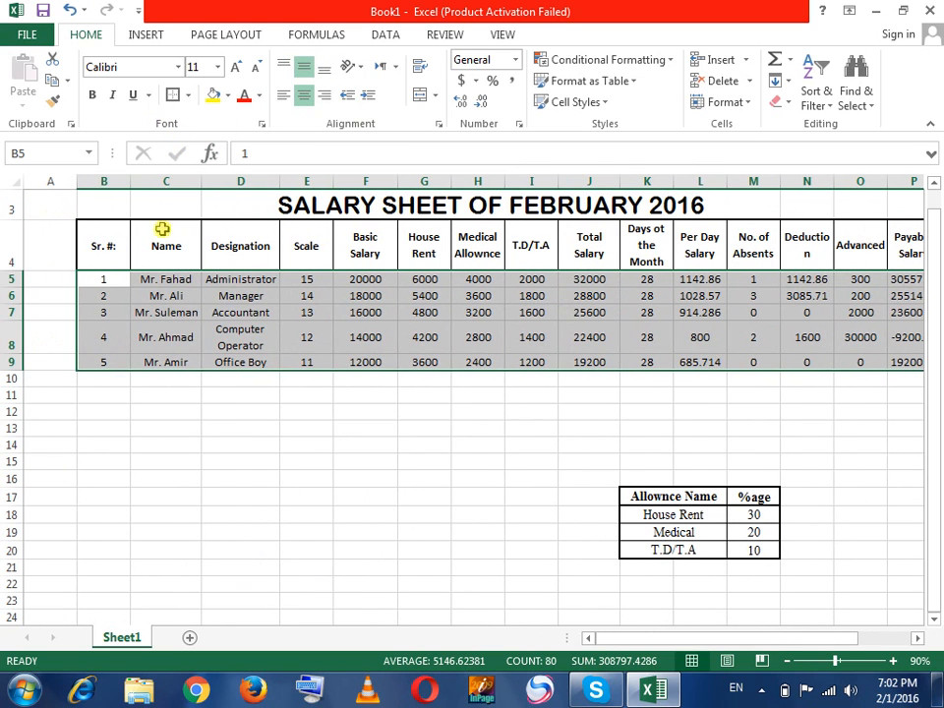
{"action": "left_click", "coordinate": [187, 99]}
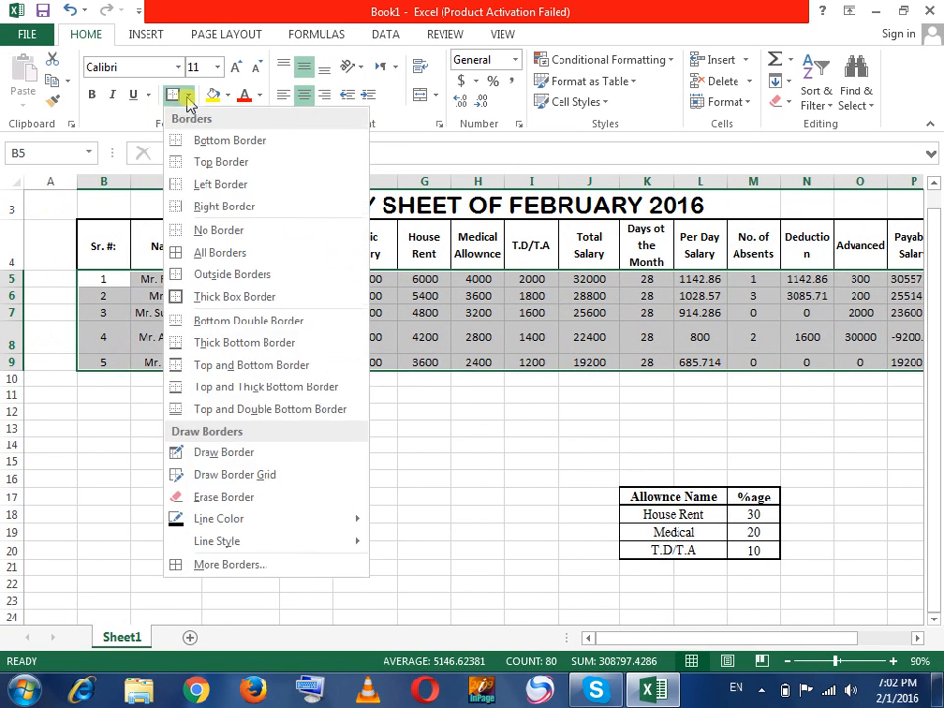
{"action": "left_click", "coordinate": [202, 252]}
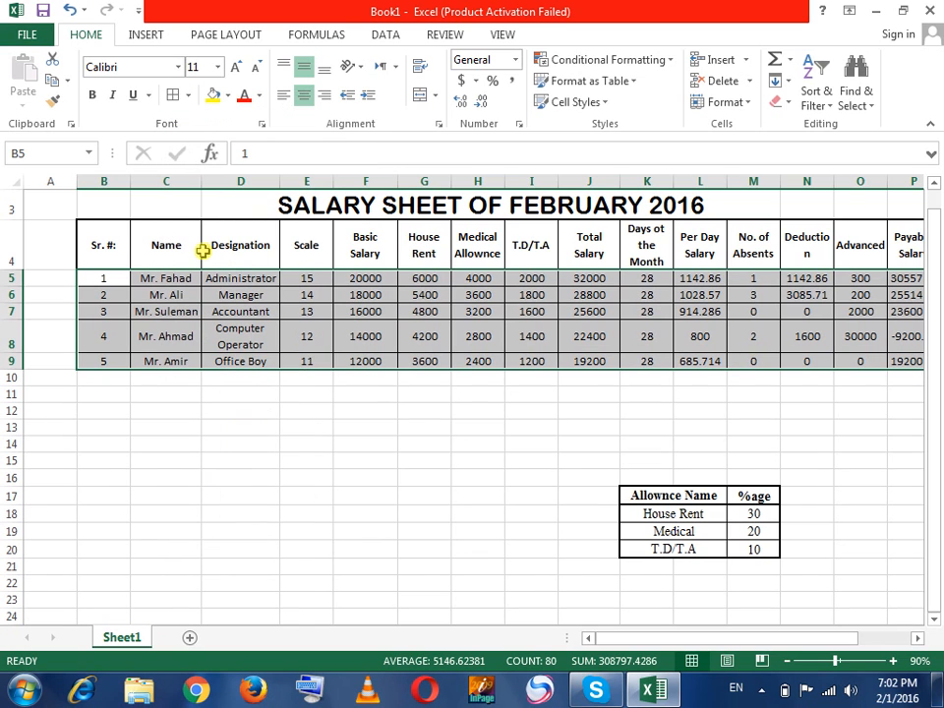
- Apply a thick box border around the employee rows B5:Q9
{"action": "left_click", "coordinate": [188, 97]}
{"action": "left_click", "coordinate": [195, 296]}
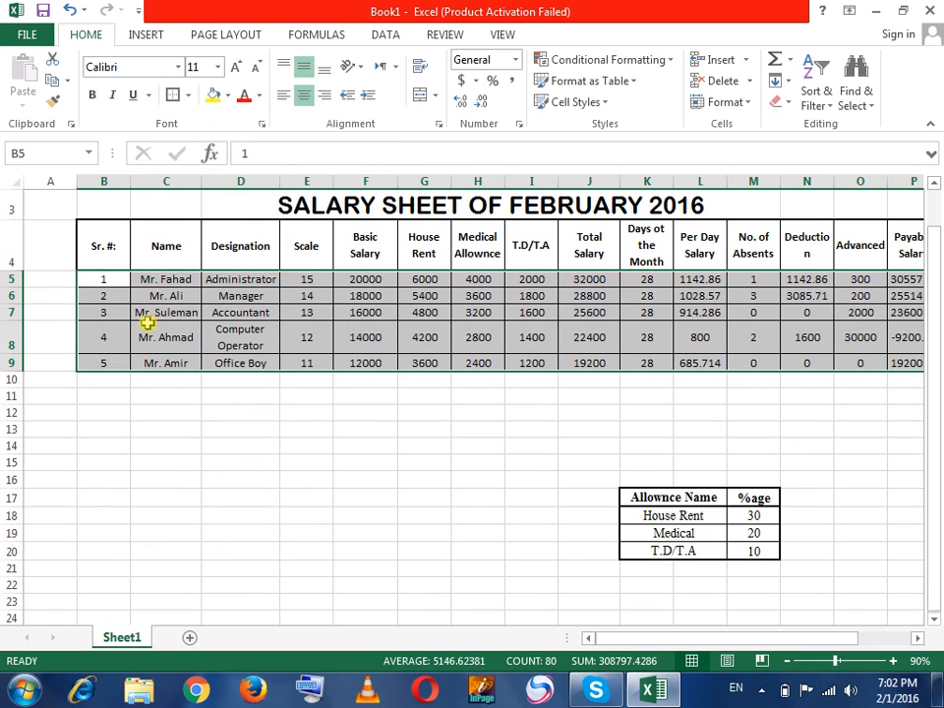
{"action": "left_click", "coordinate": [140, 334]}
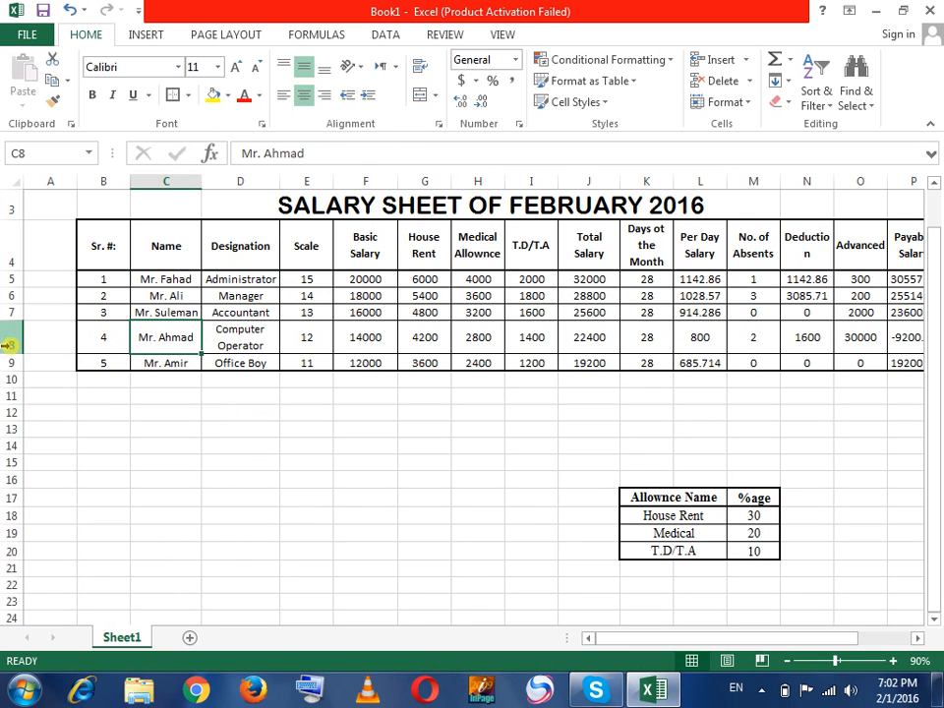
- Increase the height of rows 5 to 9 equally so the two-line Computer Operator designation fits
{"action": "left_click", "coordinate": [11, 279]}
{"action": "left_click_drag", "start_coordinate": [11, 287], "coordinate": [4, 363]}
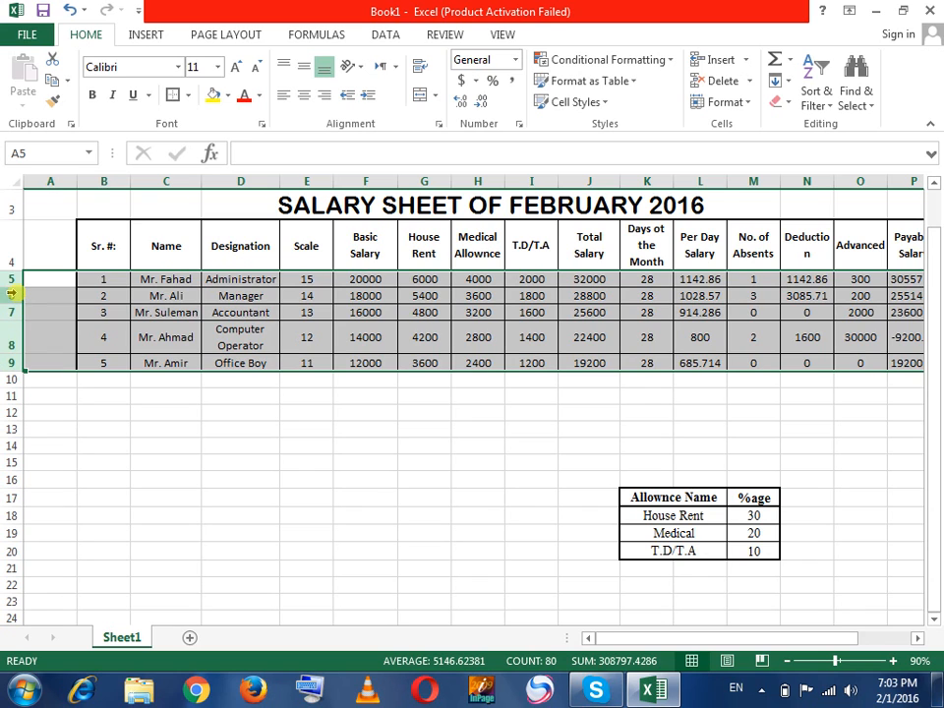
{"action": "left_click_drag", "start_coordinate": [17, 286], "coordinate": [16, 294]}
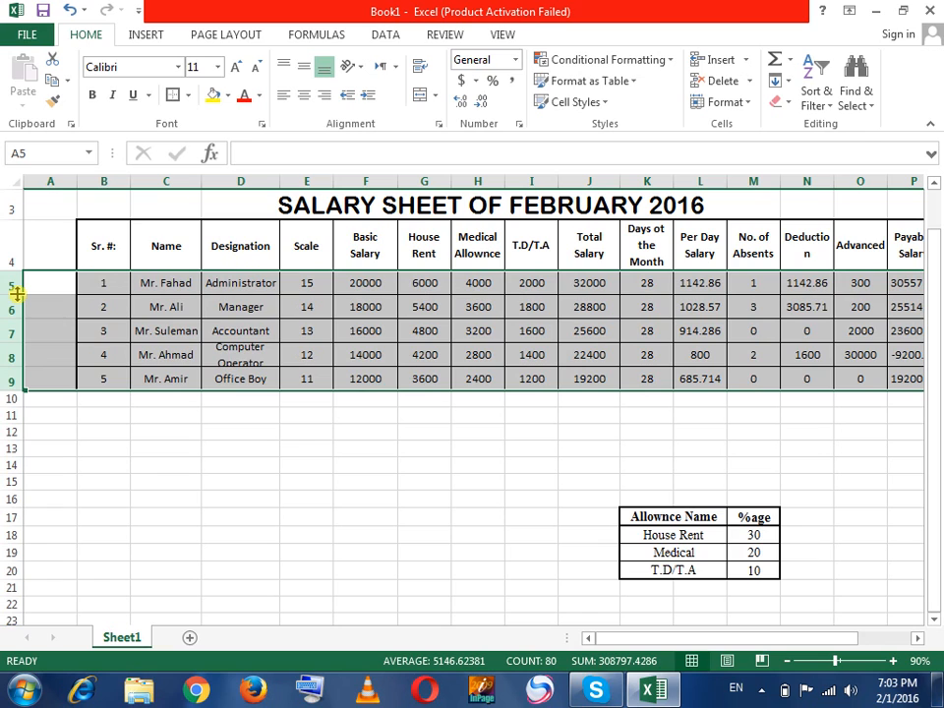
{"action": "left_click_drag", "start_coordinate": [17, 294], "coordinate": [17, 302]}
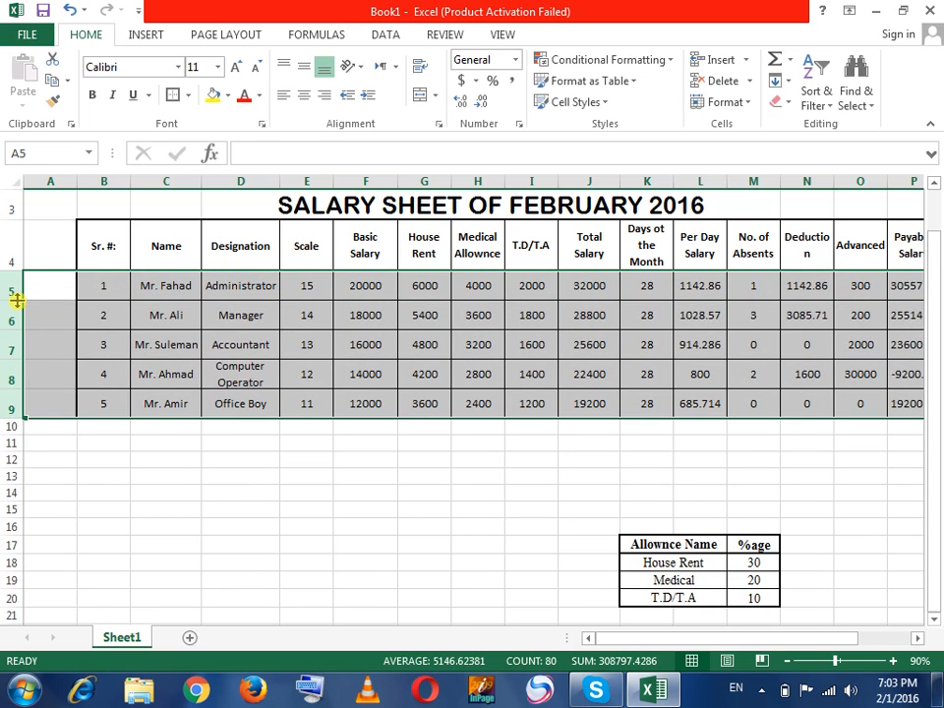
{"action": "left_click", "coordinate": [255, 278]}
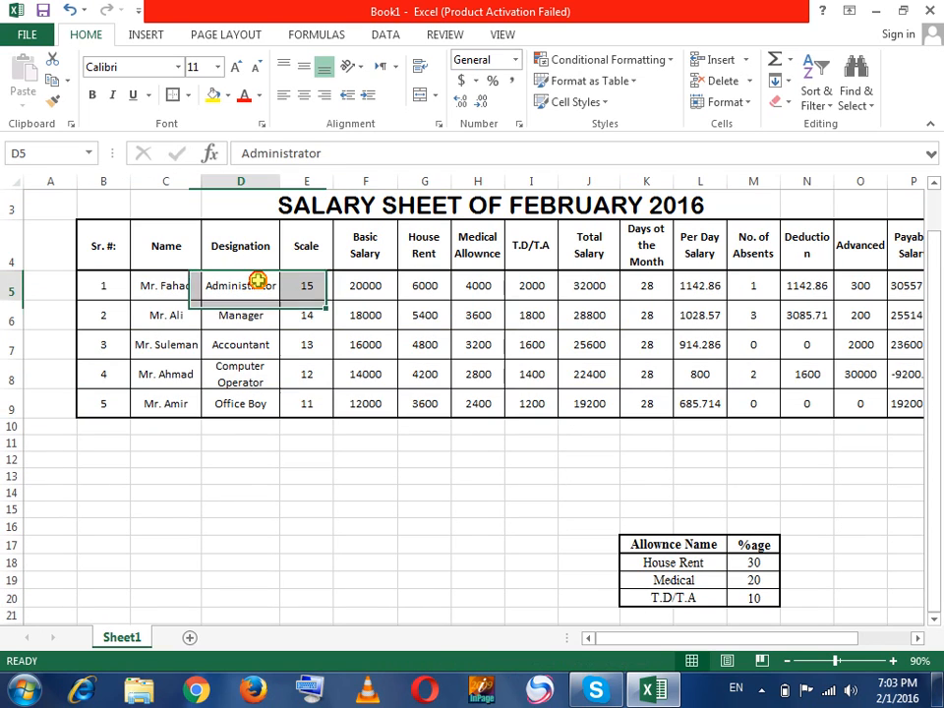
- Apply separate thick box borders around the number and name block B5:C9 and the designation and scale block D5:E9
{"action": "left_click", "coordinate": [109, 322]}
{"action": "left_click", "coordinate": [106, 285]}
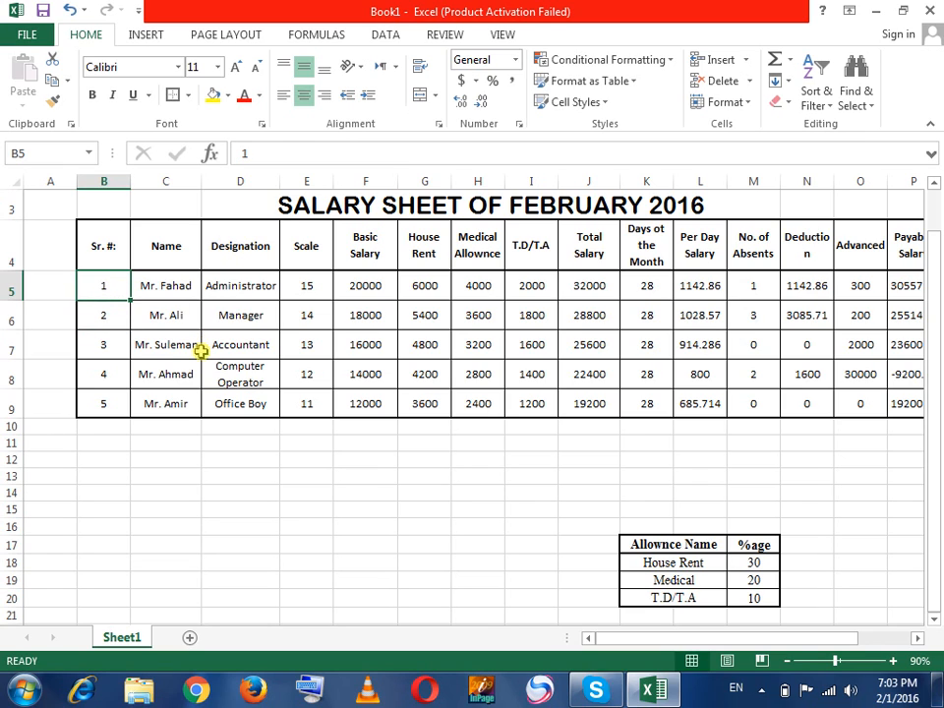
{"action": "left_click", "coordinate": [186, 407], "text": "shift"}
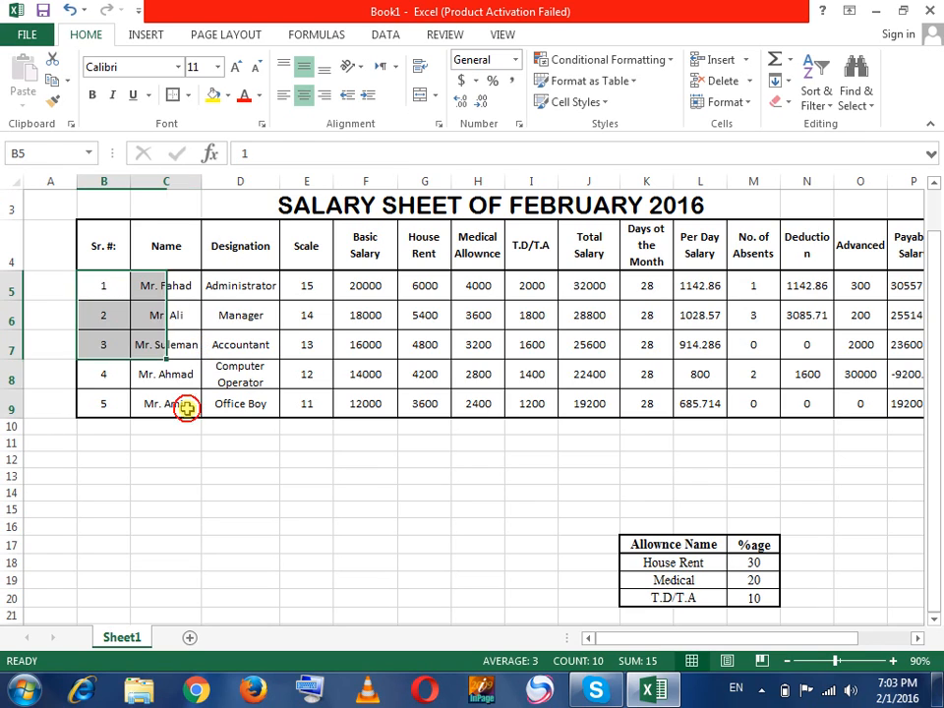
{"action": "left_click", "coordinate": [210, 284]}
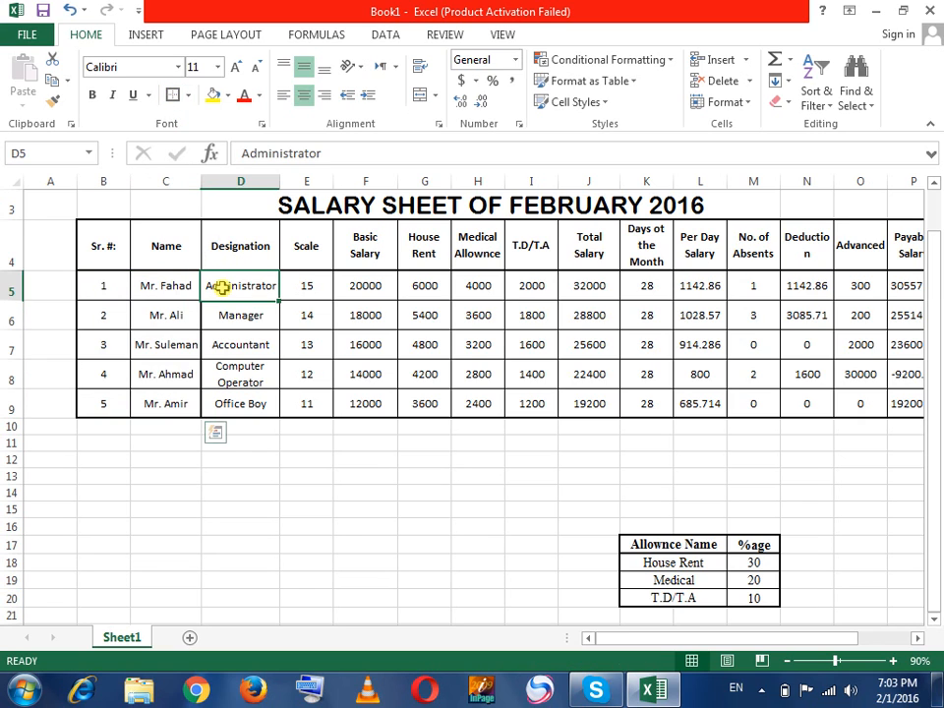
{"action": "left_click", "coordinate": [319, 401], "text": "shift"}
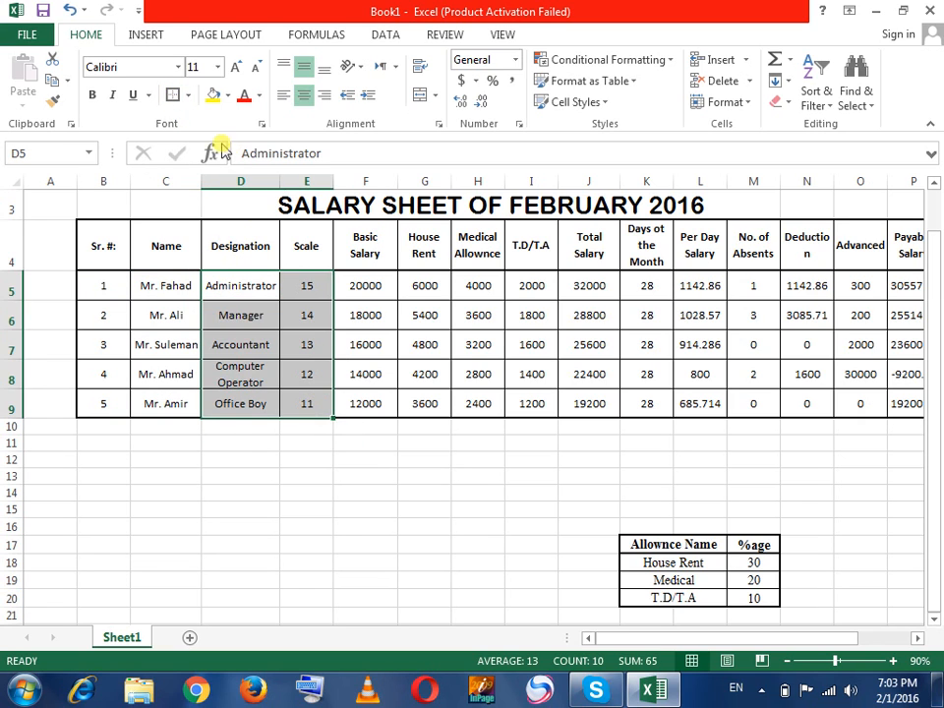
- Apply a thick box border around the salary and allowance block F5:J9
{"action": "left_click", "coordinate": [386, 313]}
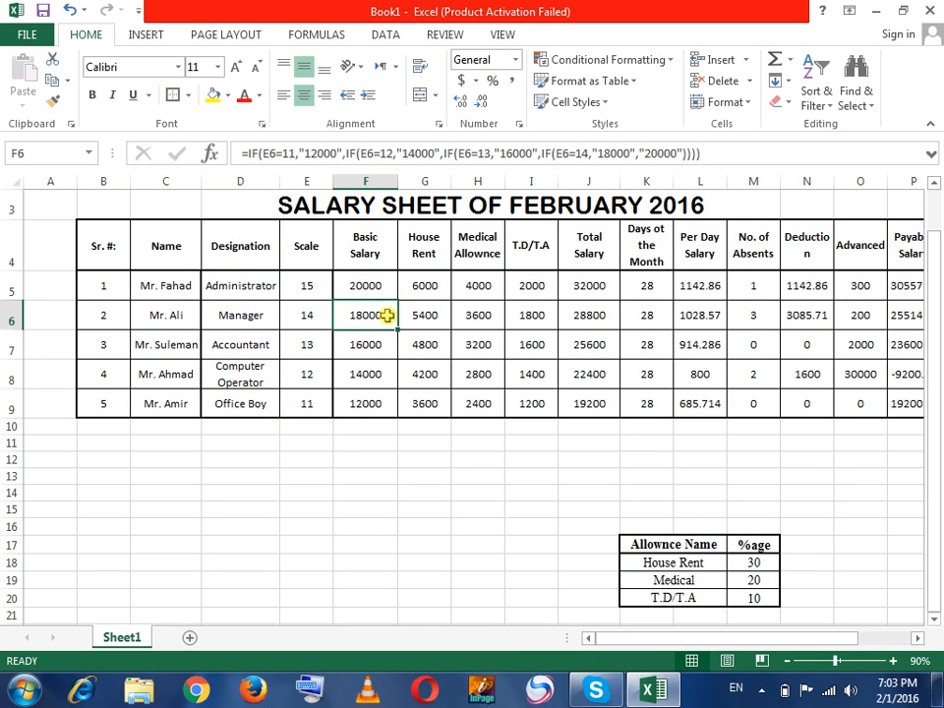
{"action": "left_click", "coordinate": [363, 286]}
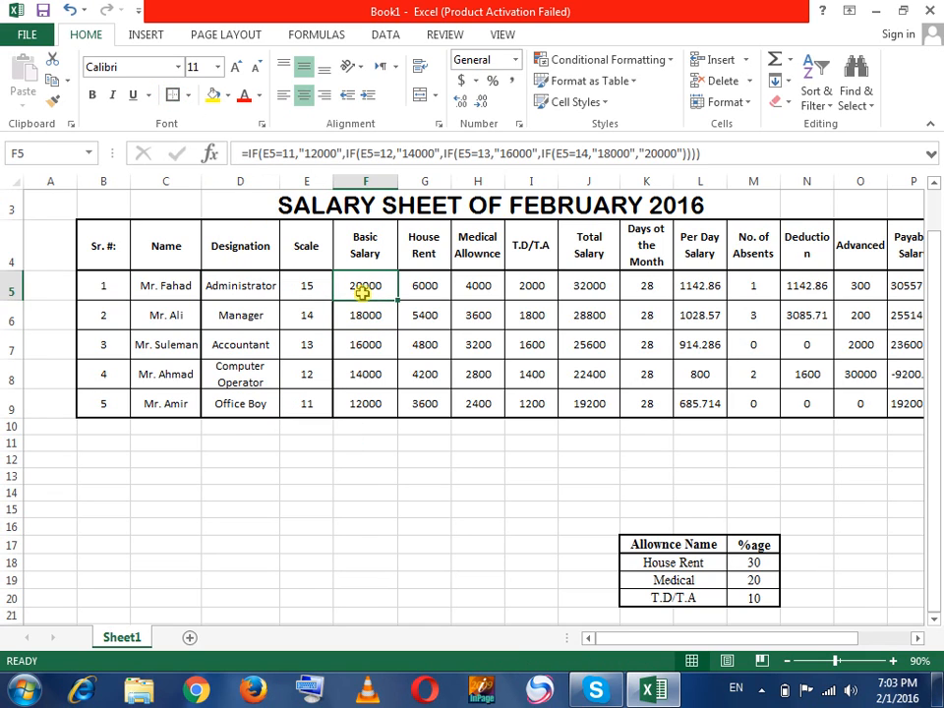
{"action": "left_click", "coordinate": [587, 403], "text": "shift"}
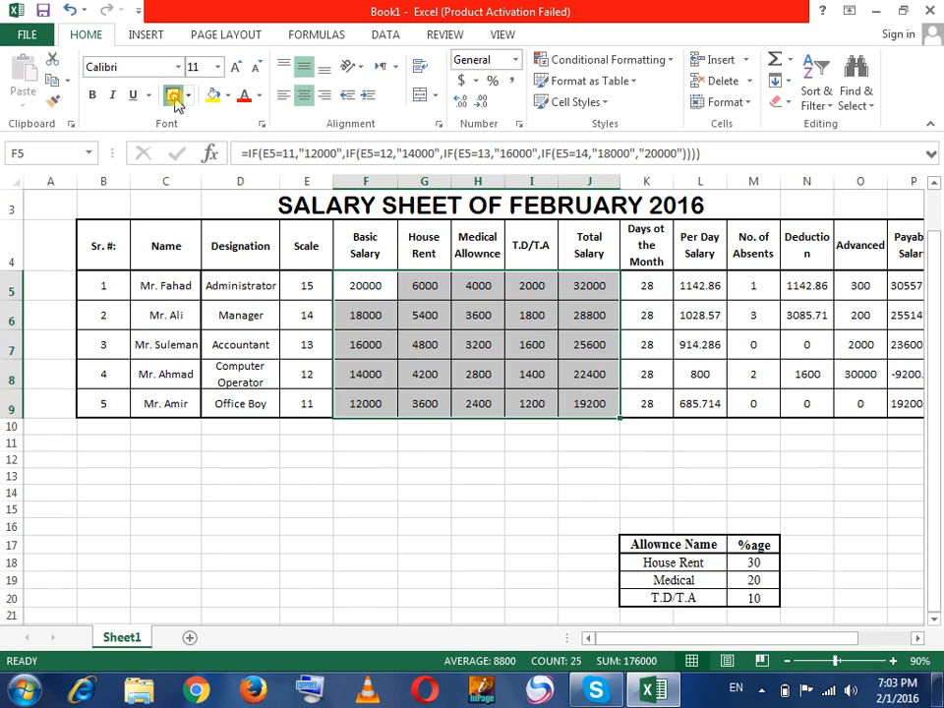
{"action": "left_click", "coordinate": [624, 312]}
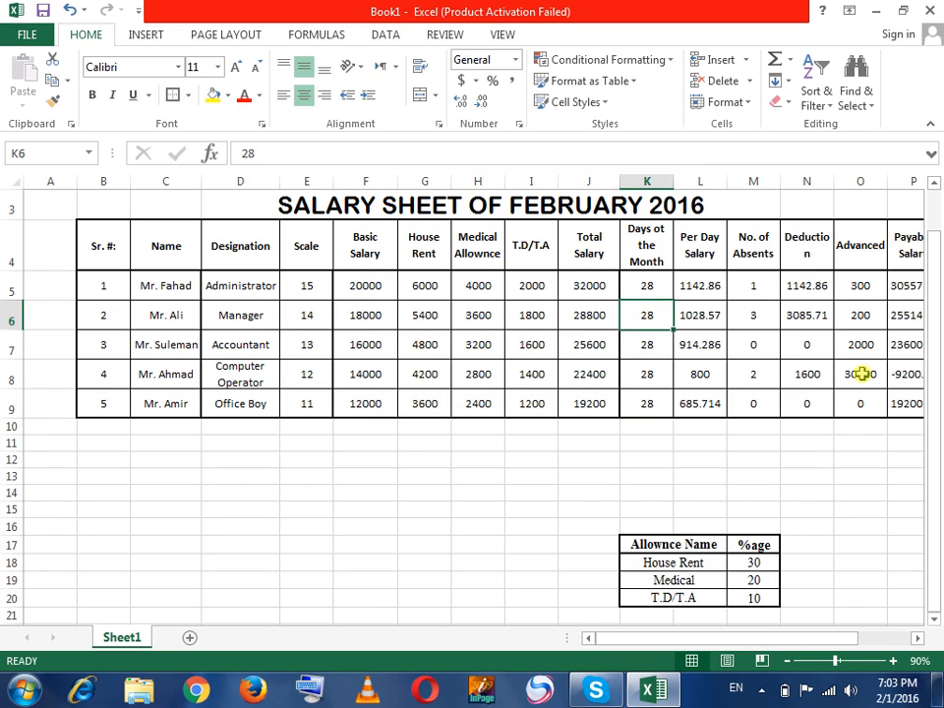
- Apply a thick box border around K5:O9, from Days of the Month to Advanced
{"action": "left_click_drag", "start_coordinate": [792, 638], "coordinate": [832, 637]}
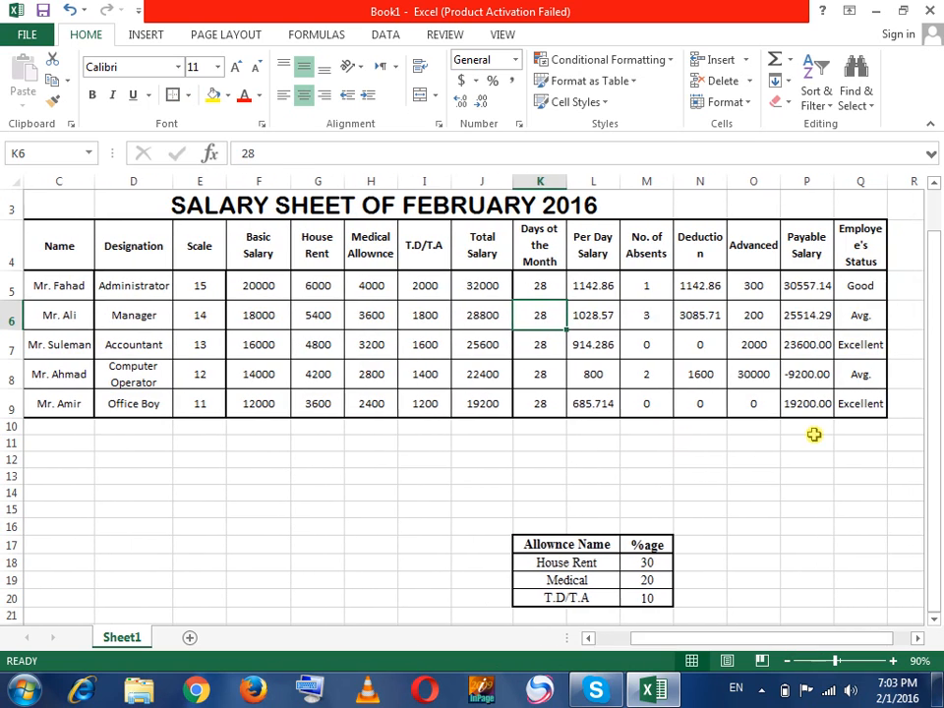
{"action": "left_click", "coordinate": [534, 287]}
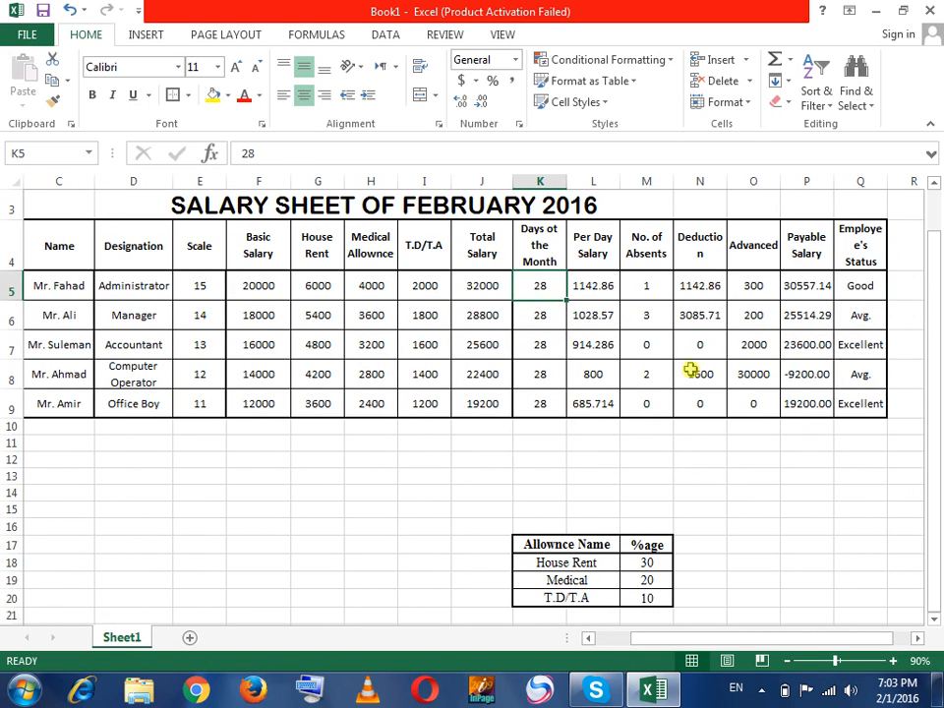
{"action": "left_click", "coordinate": [806, 408], "text": "shift"}
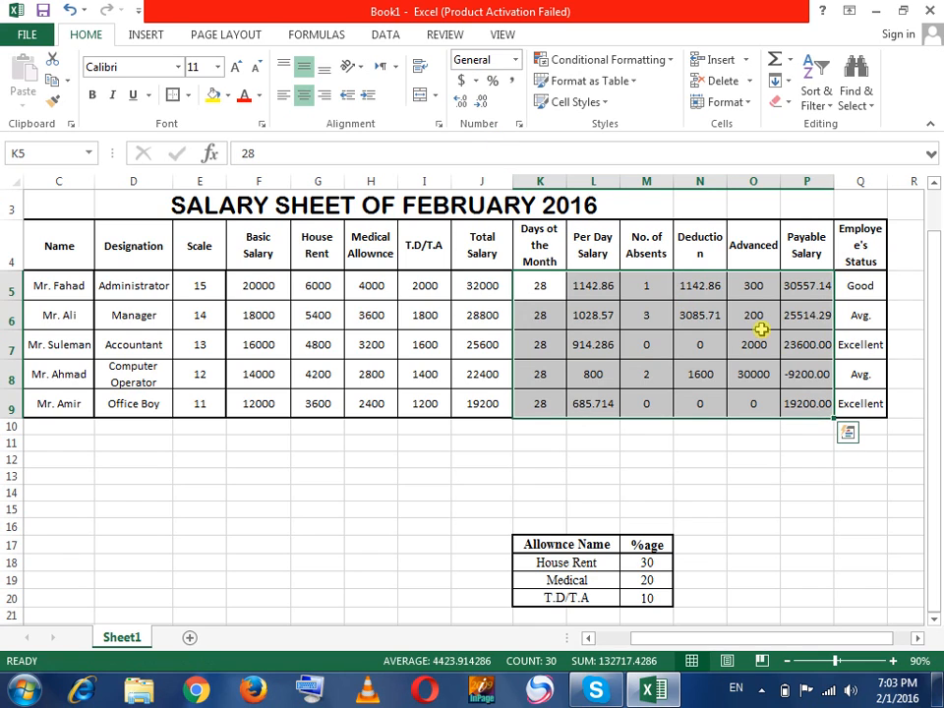
{"action": "left_click", "coordinate": [753, 287]}
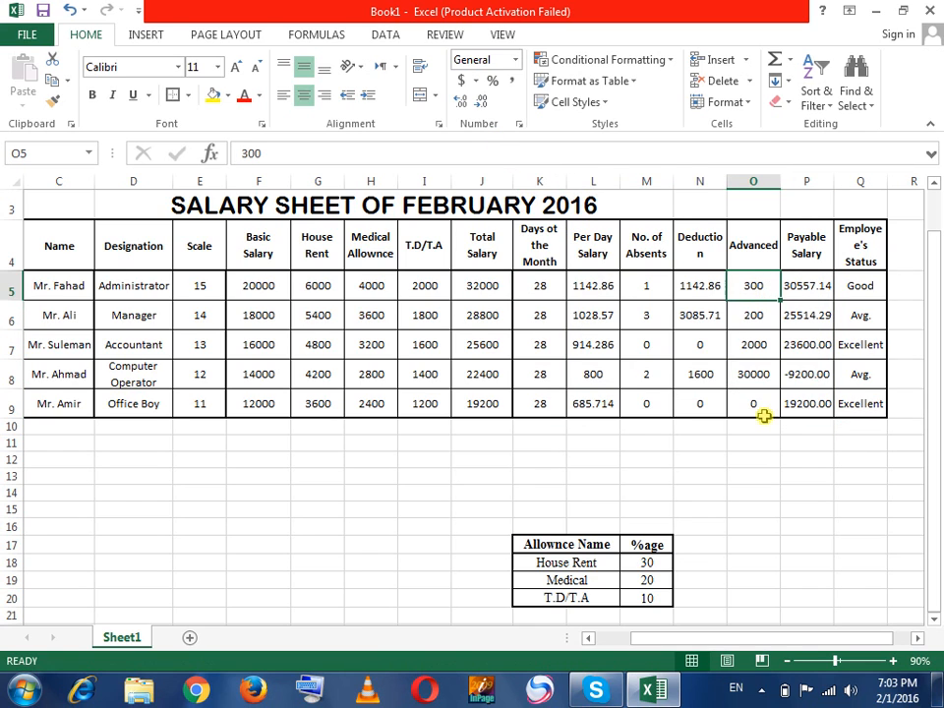
{"action": "left_click", "coordinate": [537, 287]}
{"action": "left_click", "coordinate": [753, 404], "text": "shift"}
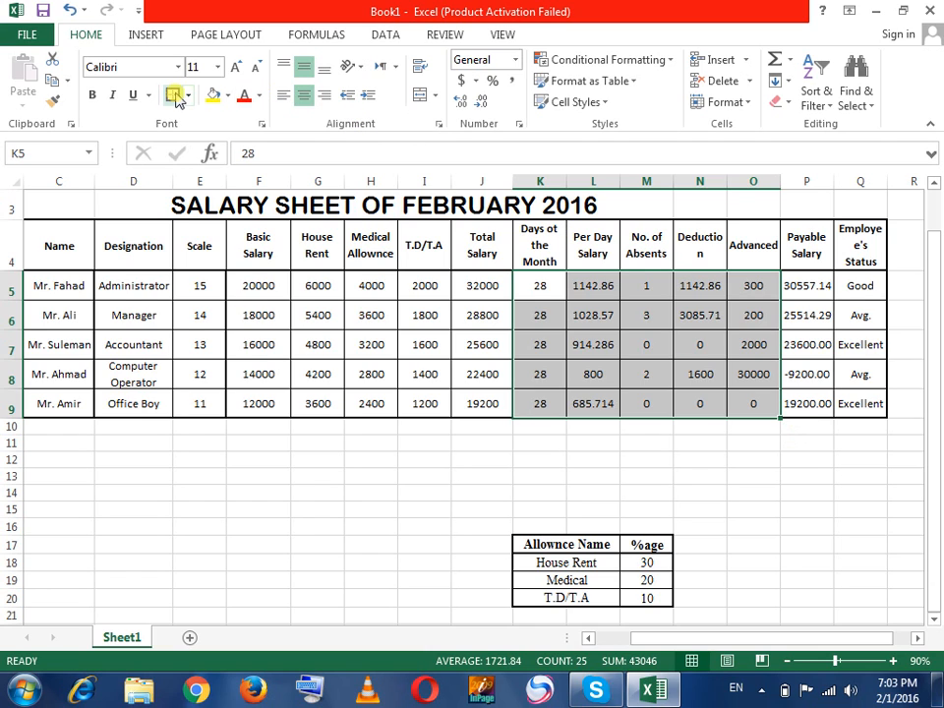
{"action": "left_click", "coordinate": [759, 292]}
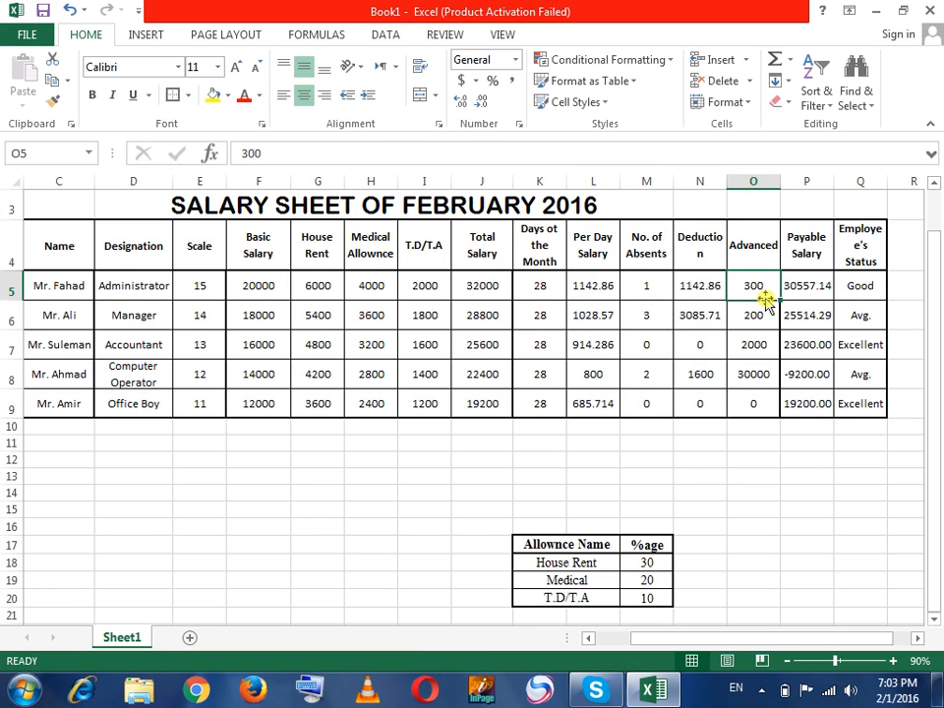
- Review the finished sheet at 100% zoom, moving along the row 4 headings past Employee's Status and back
{"action": "left_click", "coordinate": [524, 336]}
{"action": "left_click_drag", "start_coordinate": [934, 462], "coordinate": [910, 400]}
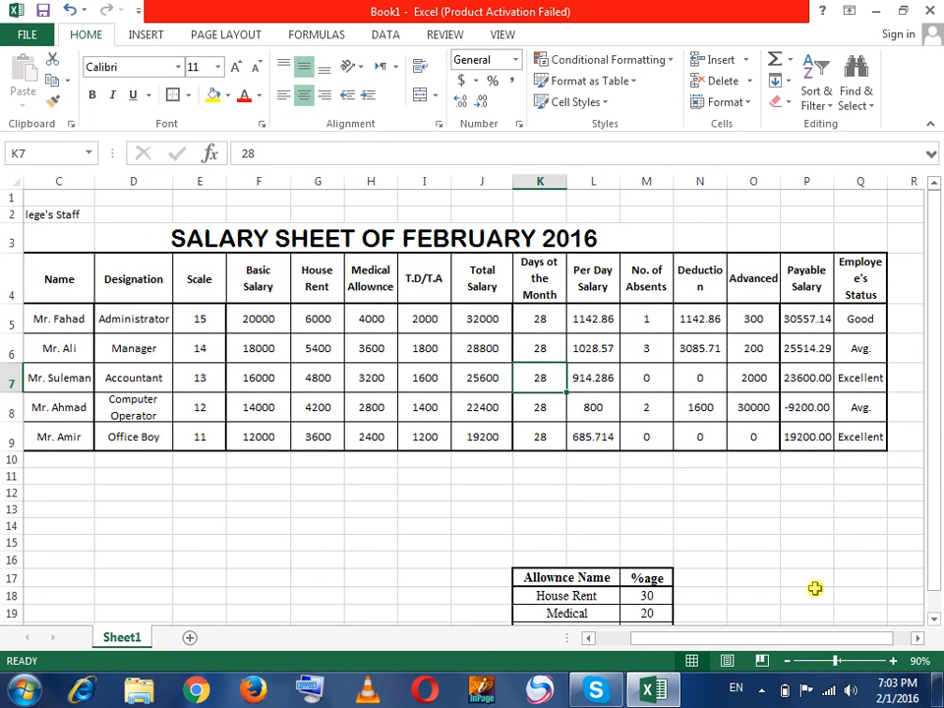
{"action": "left_click_drag", "start_coordinate": [767, 642], "coordinate": [686, 653]}
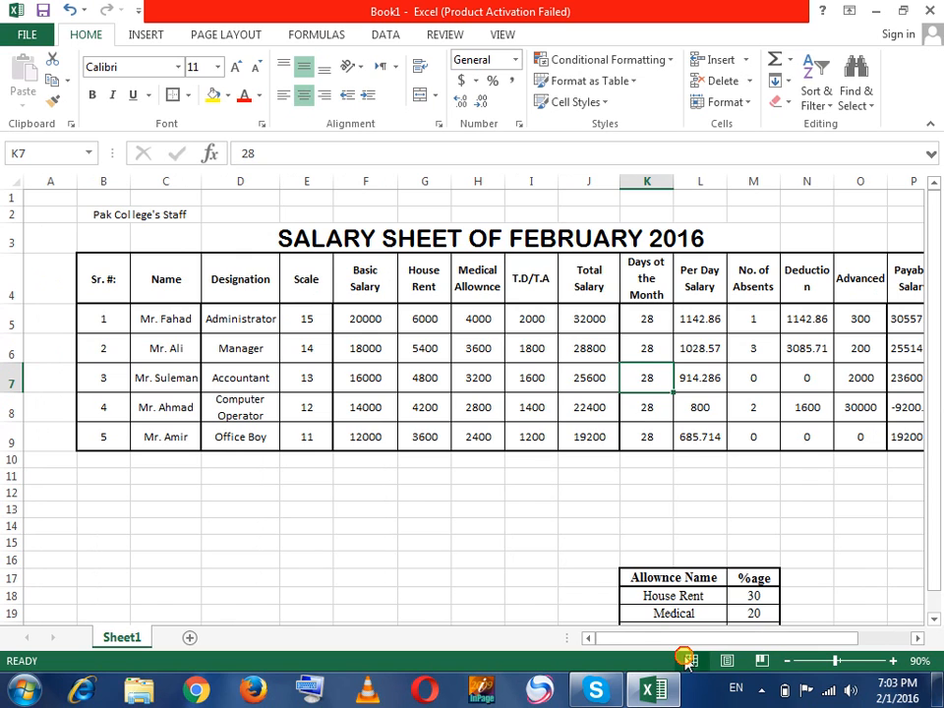
{"action": "left_click", "coordinate": [892, 661]}
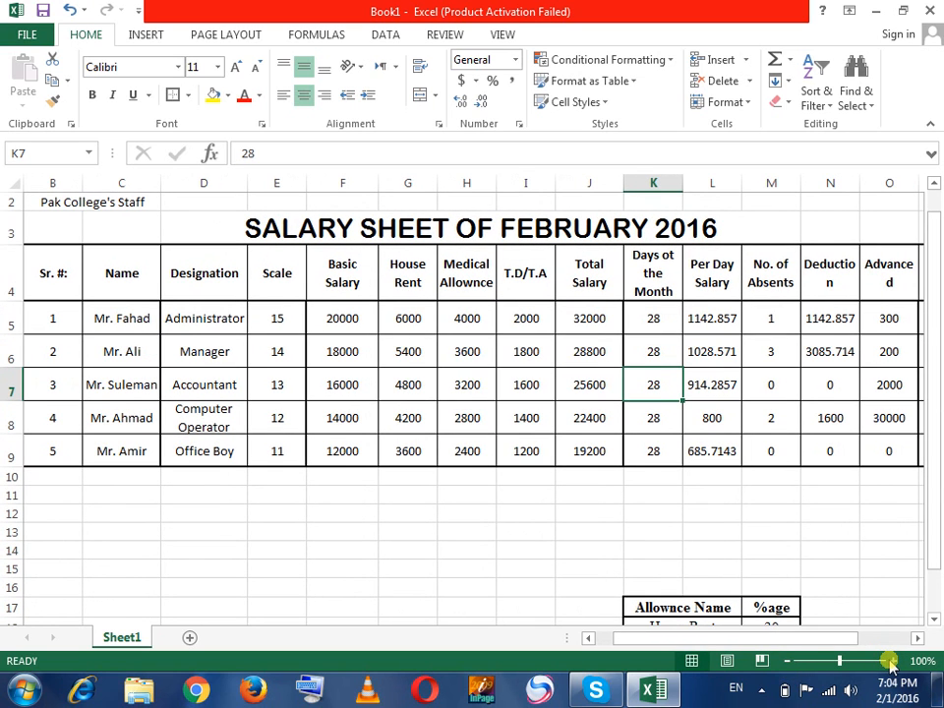
{"action": "left_click", "coordinate": [121, 270]}
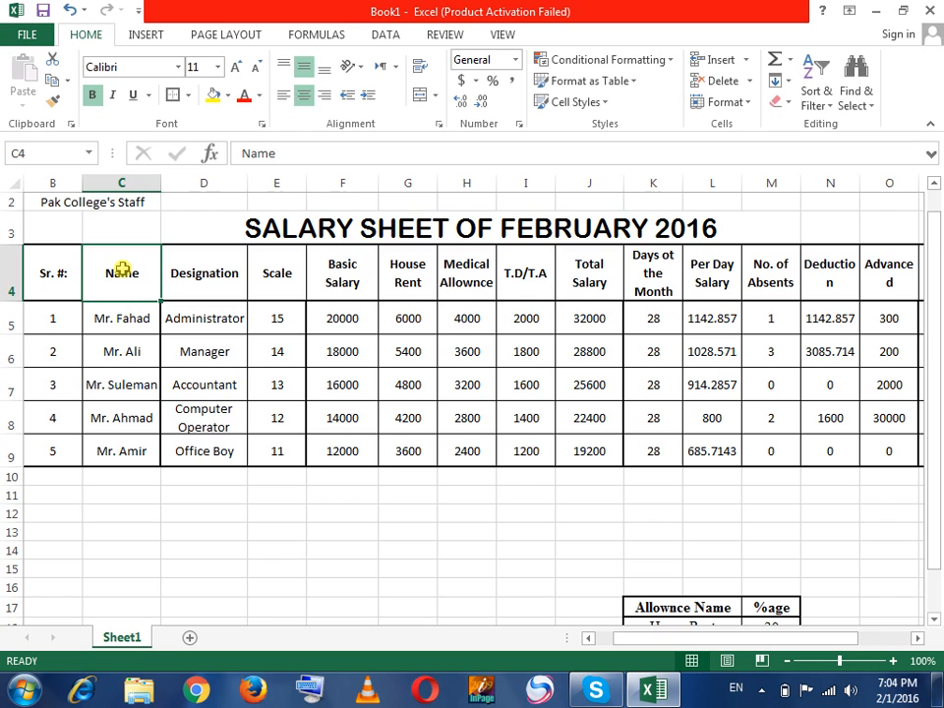
{"action": "key", "text": "Right"}
{"action": "key", "text": "Right"}
{"action": "key", "text": "Right"}
{"action": "key", "text": "Right"}
{"action": "key", "text": "Right"}
{"action": "key", "text": "Right"}
{"action": "key", "text": "Right"}
{"action": "key", "text": "Right"}
{"action": "key", "text": "Right"}
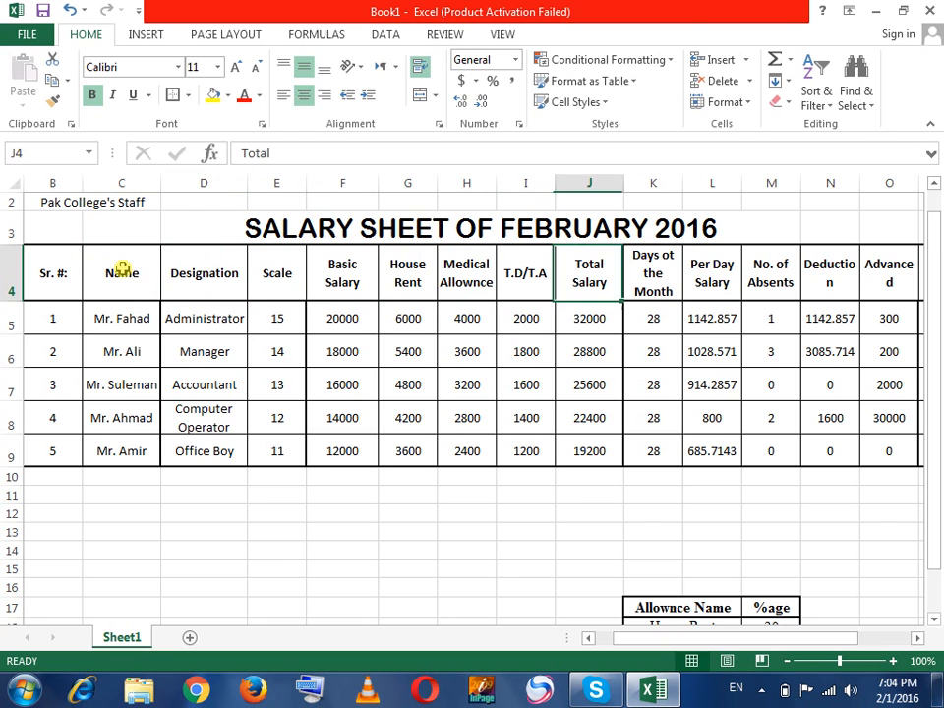
{"action": "key", "text": "Right"}
{"action": "key", "text": "Right"}
{"action": "key", "text": "Right"}
{"action": "key", "text": "Right"}
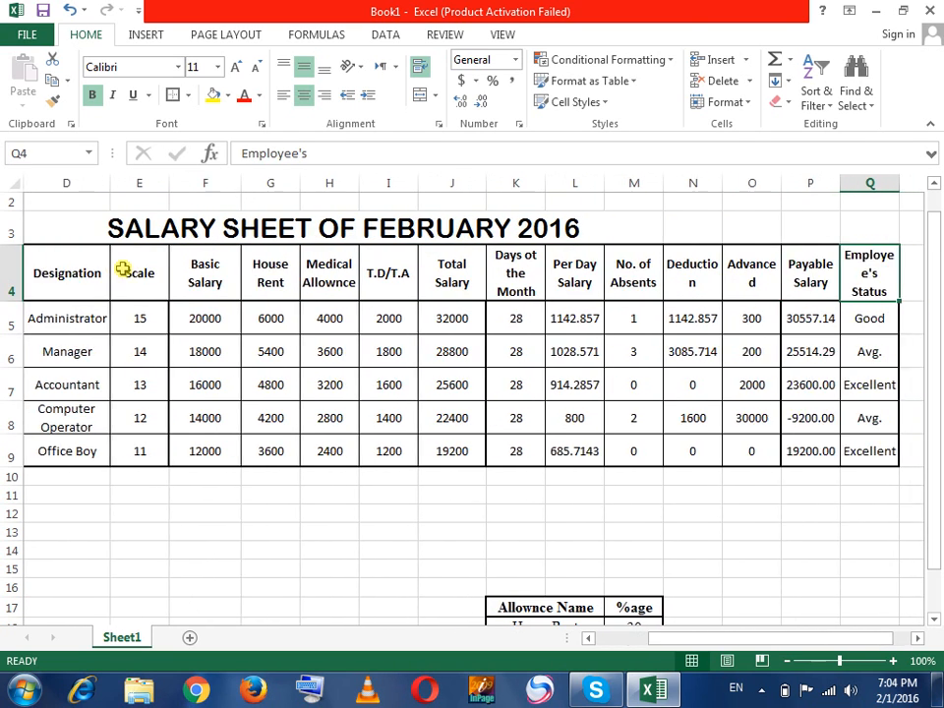
{"action": "key", "text": "Left"}
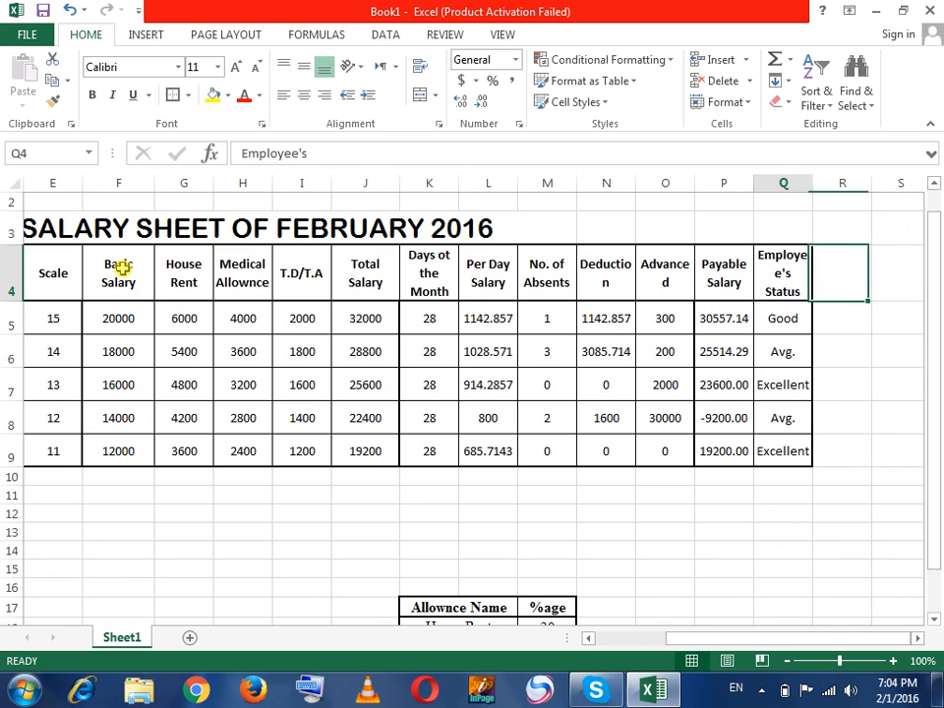
{"action": "key", "text": "Left"}
{"action": "key", "text": "Left"}
{"action": "key", "text": "Left"}
{"action": "key", "text": "Left"}
{"action": "key", "text": "Left"}
{"action": "key", "text": "Left"}
{"action": "key", "text": "Left"}
{"action": "key", "text": "Left"}
{"action": "key", "text": "Left"}
{"action": "key", "text": "Left"}
{"action": "key", "text": "Left"}
{"action": "key", "text": "Left"}
{"action": "key", "text": "Left"}
{"action": "key", "text": "Left"}
{"action": "key", "text": "Left"}
{"action": "key", "text": "Left"}
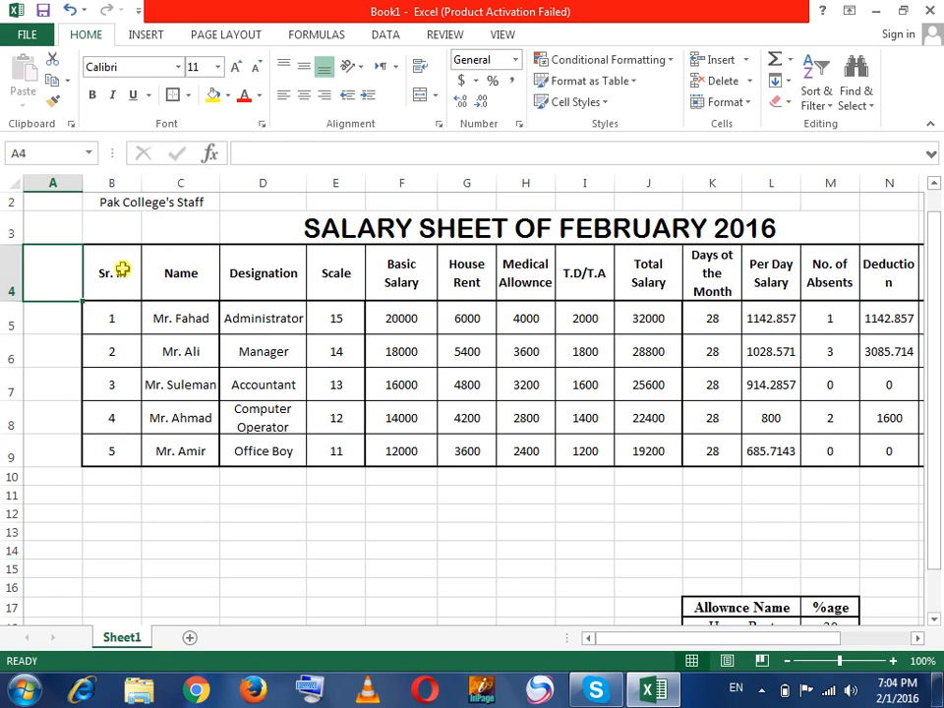
{"action": "key", "text": "Right"}
{"action": "key", "text": "Right"}
{"action": "key", "text": "Right"}
{"action": "key", "text": "Down"}
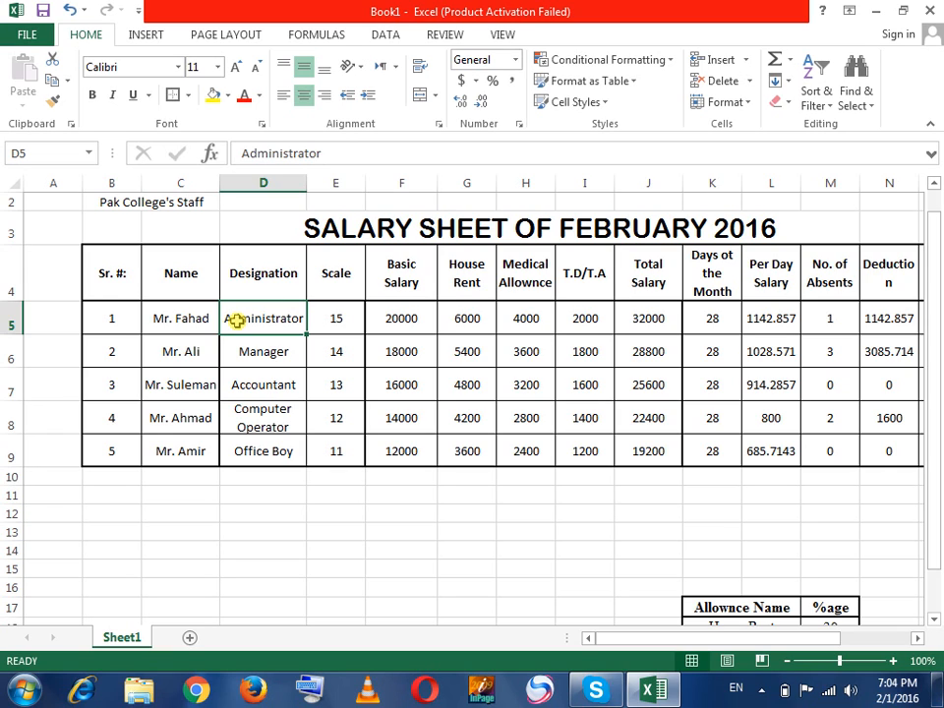
- Freeze the panes at cell F5 to lock the heading rows and the columns through Scale
{"action": "left_click", "coordinate": [394, 323]}
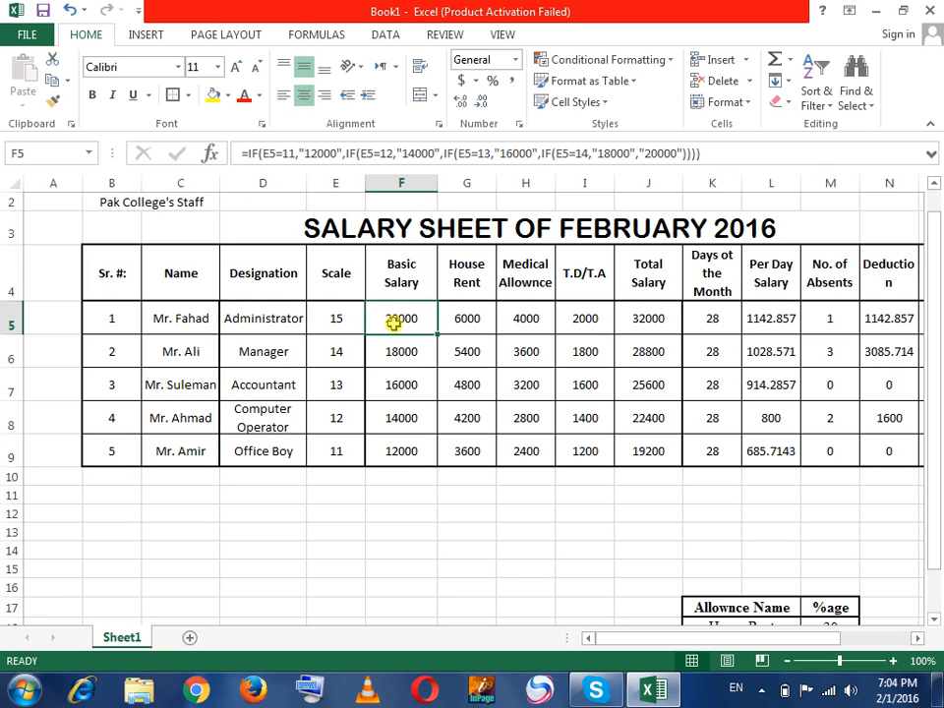
{"action": "left_click", "coordinate": [504, 36]}
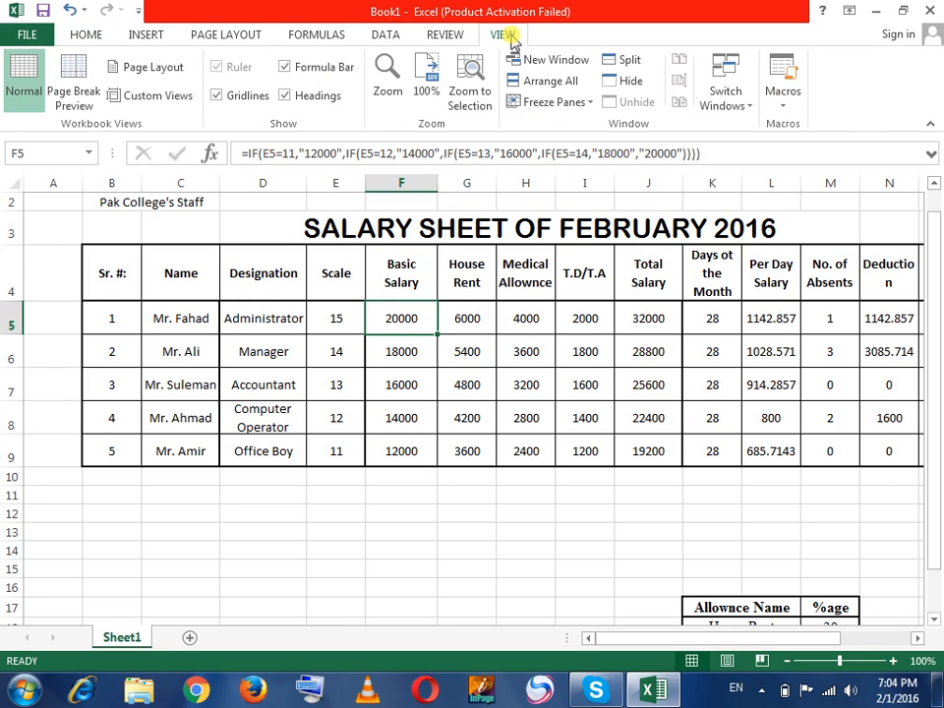
{"action": "left_click", "coordinate": [540, 104]}
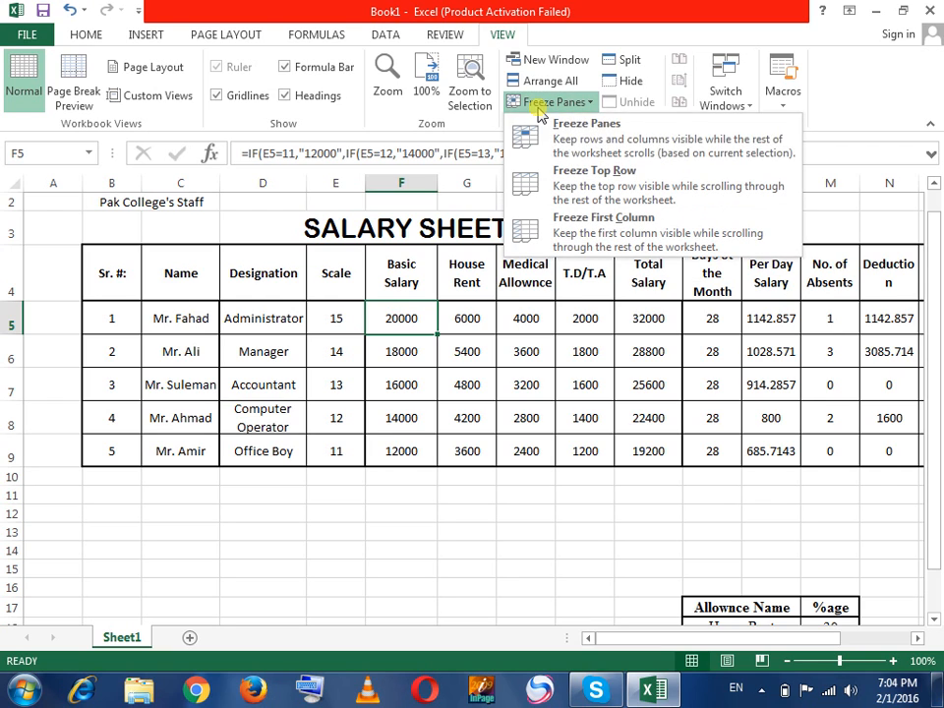
{"action": "left_click", "coordinate": [548, 136]}
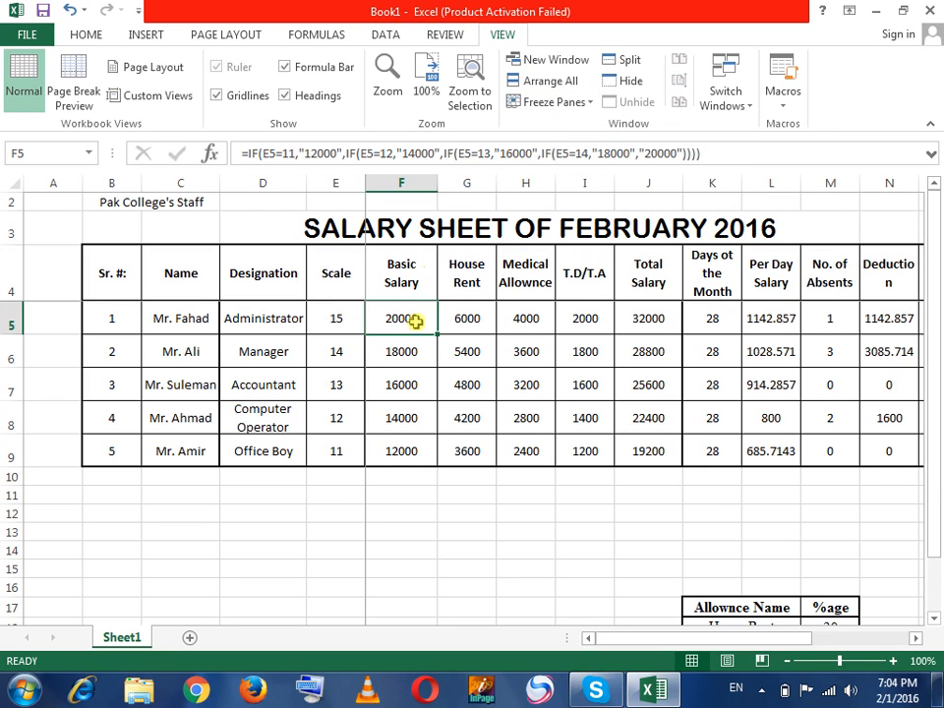
- Test the frozen panes by moving along row 5 beyond the table to cell BC5
{"action": "key", "text": "Right"}
{"action": "key", "text": "Right"}
{"action": "key", "text": "Right"}
{"action": "key", "text": "Right"}
{"action": "key", "text": "Right"}
{"action": "key", "text": "Right"}
{"action": "key", "text": "Right"}
{"action": "key", "text": "Right"}
{"action": "key", "text": "Right"}
{"action": "key", "text": "Right"}
{"action": "key", "text": "Right"}
{"action": "key", "text": "Right"}
{"action": "key", "text": "Right"}
{"action": "key", "text": "Right"}
{"action": "key", "text": "Right"}
{"action": "key", "text": "Right"}
{"action": "key", "text": "Right"}
{"action": "key", "text": "Right"}
{"action": "key", "text": "Right"}
{"action": "key", "text": "Right"}
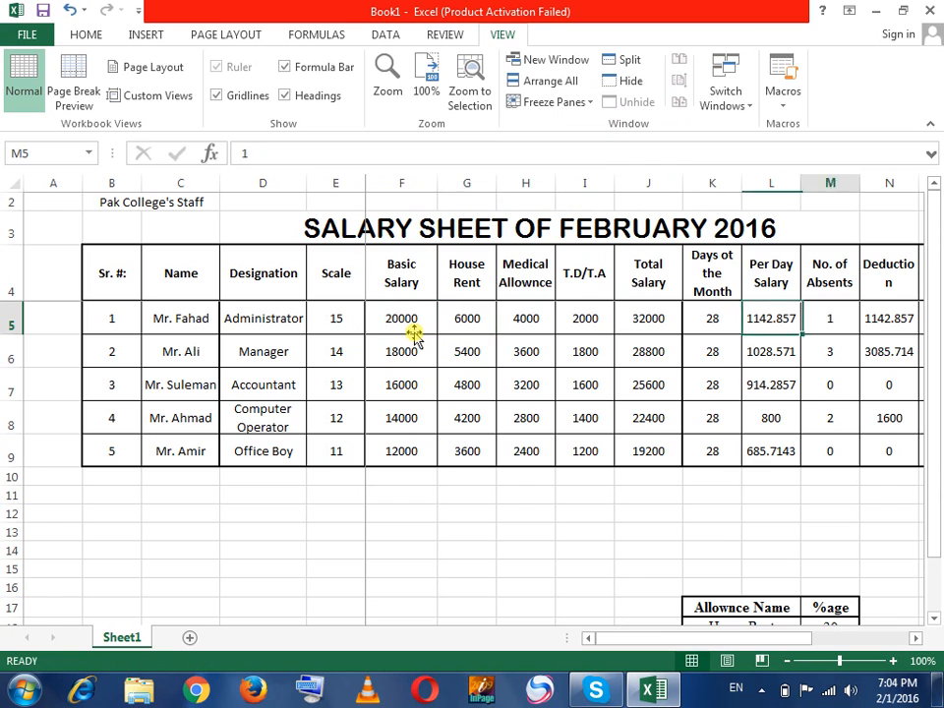
{"action": "key", "text": "Right"}
{"action": "key", "text": "Right"}
{"action": "key", "text": "Right"}
{"action": "key", "text": "Right"}
{"action": "key", "text": "Right"}
{"action": "key", "text": "Right"}
{"action": "key", "text": "Right"}
{"action": "key", "text": "Right"}
{"action": "key", "text": "Right"}
{"action": "key", "text": "Right"}
{"action": "key", "text": "Right"}
{"action": "key", "text": "Right"}
{"action": "key", "text": "Right"}
{"action": "key", "text": "Right"}
{"action": "key", "text": "Right"}
{"action": "key", "text": "Right"}
{"action": "key", "text": "Right"}
{"action": "key", "text": "Right"}
{"action": "key", "text": "Right"}
{"action": "key", "text": "Right"}
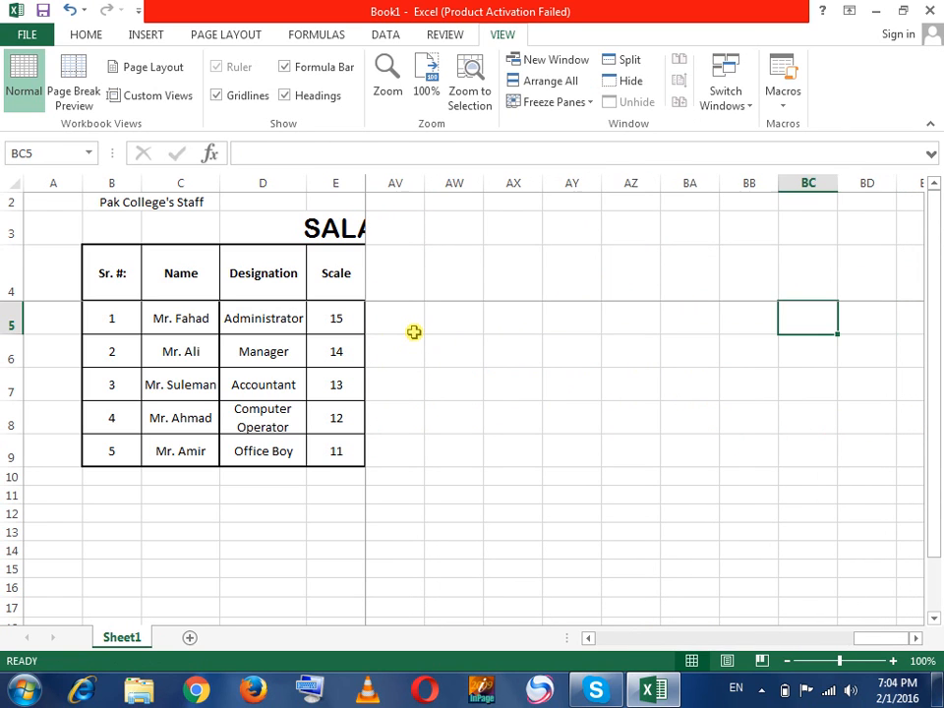
- Move back along row 5 from the empty columns to House Rent cell G5, checking that the columns through Scale stay locked
{"action": "key", "text": "Left"}
{"action": "key", "text": "Left"}
{"action": "key", "text": "Left"}
{"action": "key", "text": "Left"}
{"action": "key", "text": "Left"}
{"action": "key", "text": "Left"}
{"action": "key", "text": "Left"}
{"action": "key", "text": "Left"}
{"action": "key", "text": "Left"}
{"action": "key", "text": "Left"}
{"action": "key", "text": "Left"}
{"action": "key", "text": "Left"}
{"action": "key", "text": "Left"}
{"action": "key", "text": "Left"}
{"action": "key", "text": "Left"}
{"action": "key", "text": "Left"}
{"action": "key", "text": "Left"}
{"action": "key", "text": "Left"}
{"action": "key", "text": "Left"}
{"action": "key", "text": "Left"}
{"action": "key", "text": "Left"}
{"action": "key", "text": "Left"}
{"action": "key", "text": "Left"}
{"action": "key", "text": "Left"}
{"action": "key", "text": "Left"}
{"action": "key", "text": "Left"}
{"action": "key", "text": "Left"}
{"action": "key", "text": "Left"}
{"action": "key", "text": "Left"}
{"action": "key", "text": "Left"}
{"action": "key", "text": "Left"}
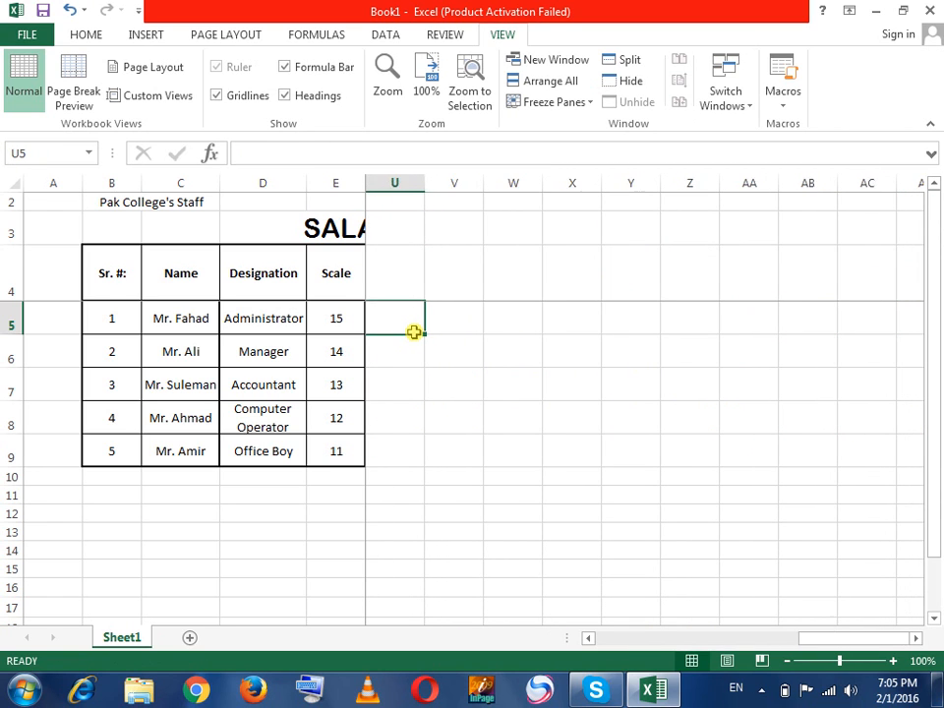
{"action": "key", "text": "Right"}
{"action": "key", "text": "Right"}
{"action": "key", "text": "Right"}
{"action": "key", "text": "Right"}
{"action": "key", "text": "Right"}
{"action": "key", "text": "Right"}
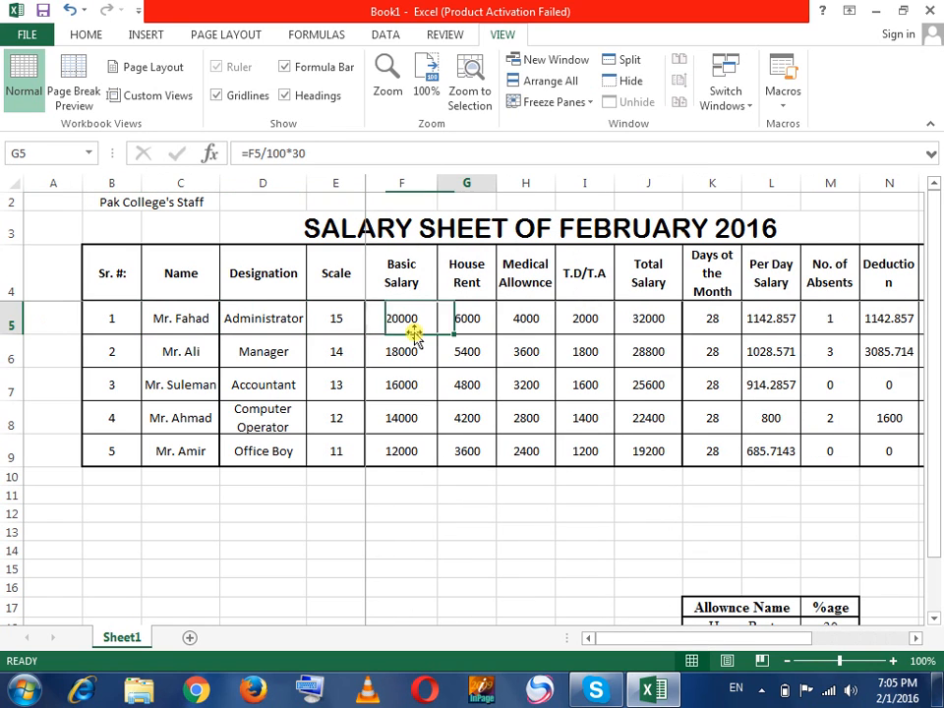
- Test the frozen heading rows by moving down column G from the salary table to beyond row 114
{"action": "key", "text": "Down"}
{"action": "key", "text": "Down"}
{"action": "key", "text": "Down"}
{"action": "key", "text": "Down"}
{"action": "key", "text": "Down"}
{"action": "key", "text": "Down"}
{"action": "key", "text": "Down"}
{"action": "key", "text": "Down"}
{"action": "key", "text": "Down"}
{"action": "key", "text": "Down"}
{"action": "key", "text": "Down"}
{"action": "key", "text": "Down"}
{"action": "key", "text": "Down"}
{"action": "key", "text": "Down"}
{"action": "key", "text": "Down"}
{"action": "key", "text": "Down"}
{"action": "key", "text": "Down"}
{"action": "key", "text": "Down"}
{"action": "key", "text": "Down"}
{"action": "key", "text": "Down"}
{"action": "key", "text": "Down"}
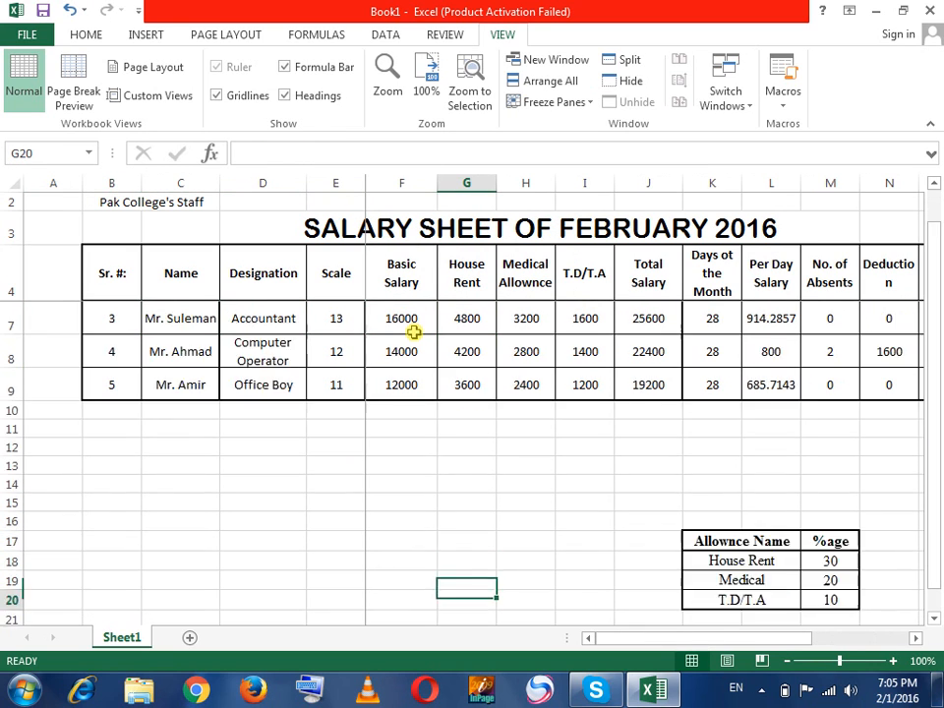
{"action": "key", "text": "Down"}
{"action": "key", "text": "Down"}
{"action": "key", "text": "Down"}
{"action": "key", "text": "Down"}
{"action": "key", "text": "Down"}
{"action": "key", "text": "Down"}
{"action": "key", "text": "Down"}
{"action": "key", "text": "Down"}
{"action": "key", "text": "Down"}
{"action": "key", "text": "Down"}
{"action": "key", "text": "Down"}
{"action": "key", "text": "Down"}
{"action": "key", "text": "Down"}
{"action": "key", "text": "Down"}
{"action": "key", "text": "Down"}
{"action": "key", "text": "Down"}
{"action": "key", "text": "Down"}
{"action": "key", "text": "Down"}
{"action": "key", "text": "Down"}
{"action": "key", "text": "Down"}
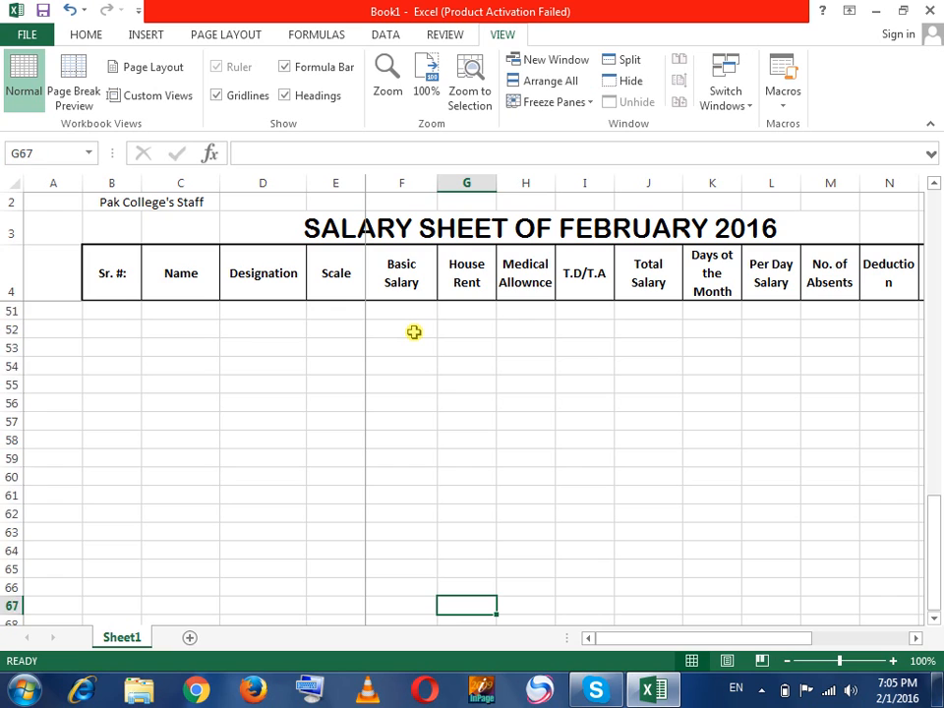
{"action": "key", "text": "Down"}
{"action": "key", "text": "Down"}
{"action": "key", "text": "Down"}
{"action": "key", "text": "Down"}
{"action": "key", "text": "Down"}
{"action": "key", "text": "Down"}
{"action": "key", "text": "Down"}
{"action": "key", "text": "Down"}
{"action": "key", "text": "Down"}
{"action": "key", "text": "Down"}
{"action": "key", "text": "Down"}
{"action": "key", "text": "Down"}
{"action": "key", "text": "Down"}
{"action": "key", "text": "Down"}
{"action": "key", "text": "Down"}
{"action": "key", "text": "Down"}
{"action": "key", "text": "Down"}
{"action": "key", "text": "Down"}
{"action": "key", "text": "Down"}
{"action": "key", "text": "Down"}
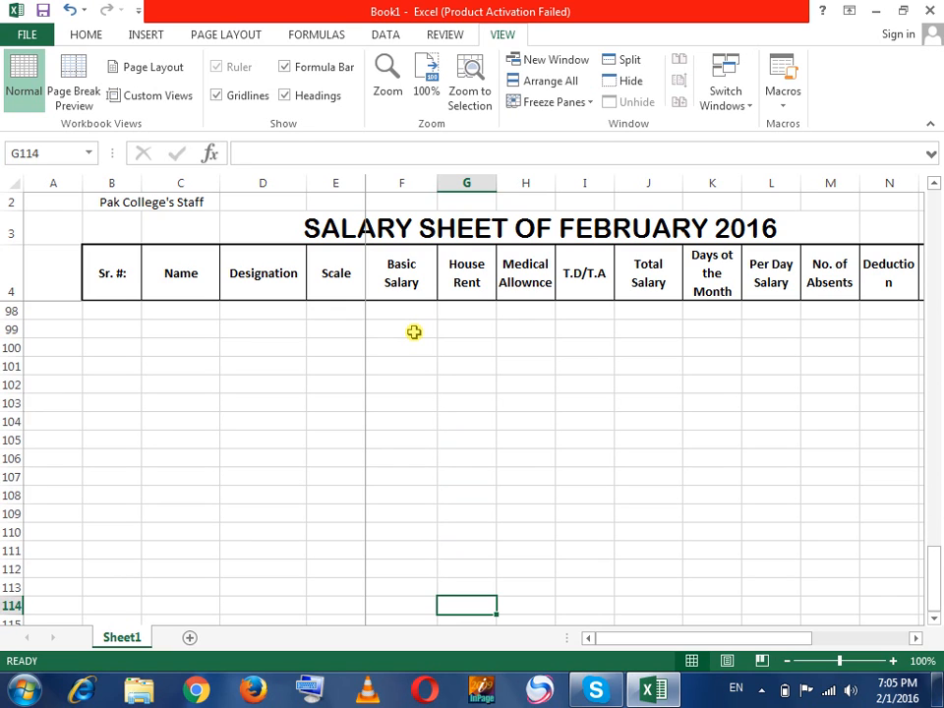
- Move back up column G from the empty rows to cell G1 and along row 1 to M1, checking the frozen heading rows
{"action": "key", "text": "Up"}
{"action": "key", "text": "Up"}
{"action": "key", "text": "Up"}
{"action": "key", "text": "Up"}
{"action": "key", "text": "Up"}
{"action": "key", "text": "Up"}
{"action": "key", "text": "Up"}
{"action": "key", "text": "Up"}
{"action": "key", "text": "Up"}
{"action": "key", "text": "Up"}
{"action": "key", "text": "Up"}
{"action": "key", "text": "Up"}
{"action": "key", "text": "Up"}
{"action": "key", "text": "Up"}
{"action": "key", "text": "Up"}
{"action": "key", "text": "Up"}
{"action": "key", "text": "Up"}
{"action": "key", "text": "Up"}
{"action": "key", "text": "Up"}
{"action": "key", "text": "Up"}
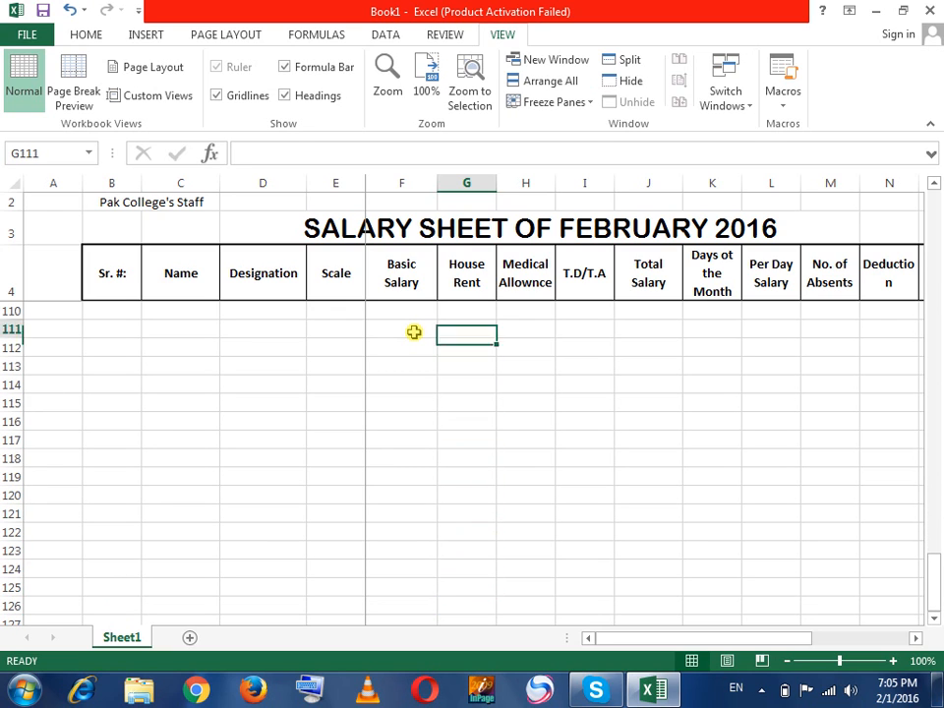
{"action": "key", "text": "Up"}
{"action": "key", "text": "Up"}
{"action": "key", "text": "Up"}
{"action": "key", "text": "Up"}
{"action": "key", "text": "Up"}
{"action": "key", "text": "Up"}
{"action": "key", "text": "Up"}
{"action": "key", "text": "Up"}
{"action": "key", "text": "Up"}
{"action": "key", "text": "Up"}
{"action": "key", "text": "Up"}
{"action": "key", "text": "Up"}
{"action": "key", "text": "Up"}
{"action": "key", "text": "Up"}
{"action": "key", "text": "Up"}
{"action": "key", "text": "Up"}
{"action": "key", "text": "Up"}
{"action": "key", "text": "Up"}
{"action": "key", "text": "Up"}
{"action": "key", "text": "Up"}
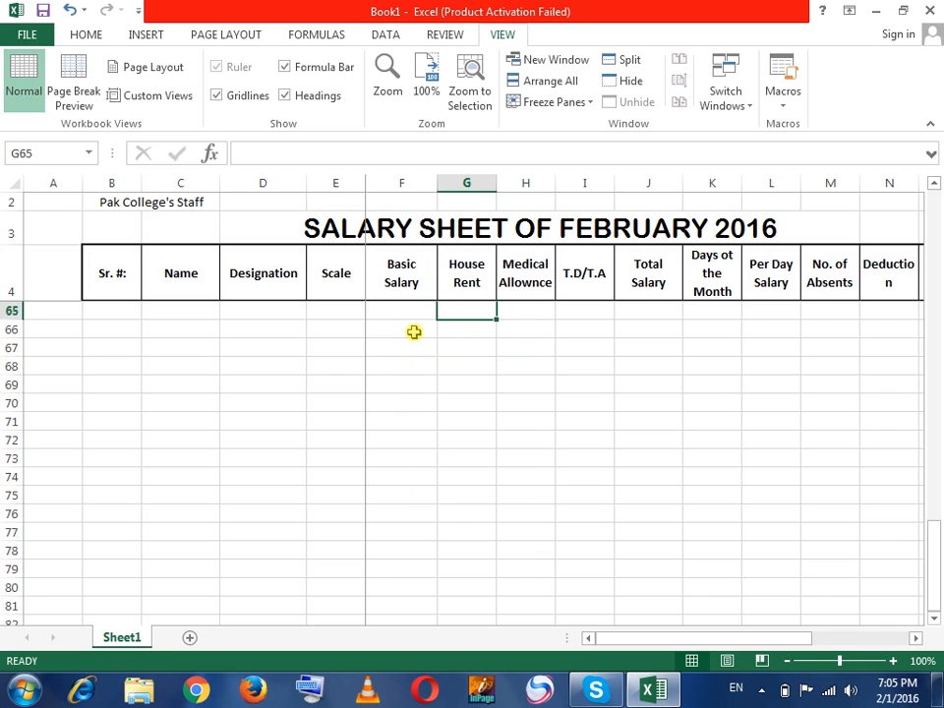
{"action": "key", "text": "Up"}
{"action": "key", "text": "Up"}
{"action": "key", "text": "Up"}
{"action": "key", "text": "Up"}
{"action": "key", "text": "Up"}
{"action": "key", "text": "Up"}
{"action": "key", "text": "Up"}
{"action": "key", "text": "Up"}
{"action": "key", "text": "Up"}
{"action": "key", "text": "Up"}
{"action": "key", "text": "Up"}
{"action": "key", "text": "Up"}
{"action": "key", "text": "Up"}
{"action": "key", "text": "Up"}
{"action": "key", "text": "Up"}
{"action": "key", "text": "Up"}
{"action": "key", "text": "Up"}
{"action": "key", "text": "Up"}
{"action": "key", "text": "Up"}
{"action": "key", "text": "Up"}
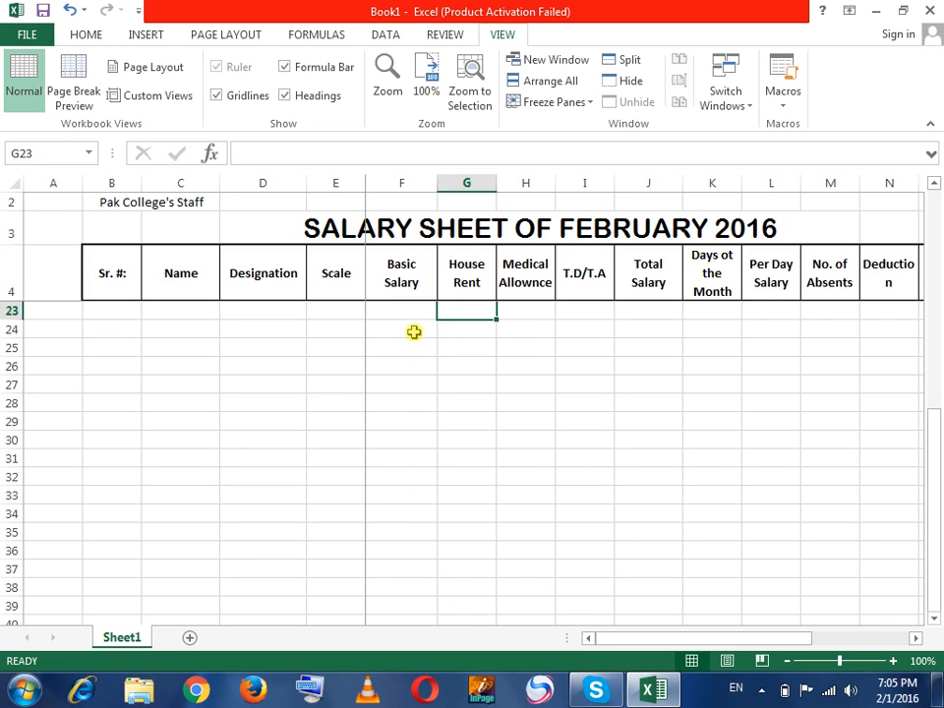
{"action": "key", "text": "Up"}
{"action": "key", "text": "Up"}
{"action": "key", "text": "Up"}
{"action": "key", "text": "Up"}
{"action": "key", "text": "Up"}
{"action": "key", "text": "Up"}
{"action": "key", "text": "Up"}
{"action": "key", "text": "Up"}
{"action": "key", "text": "Up"}
{"action": "key", "text": "Up"}
{"action": "key", "text": "Up"}
{"action": "key", "text": "Up"}
{"action": "key", "text": "Up"}
{"action": "key", "text": "Up"}
{"action": "key", "text": "Up"}
{"action": "key", "text": "Up"}
{"action": "key", "text": "Up"}
{"action": "key", "text": "Up"}
{"action": "key", "text": "Up"}
{"action": "key", "text": "Up"}
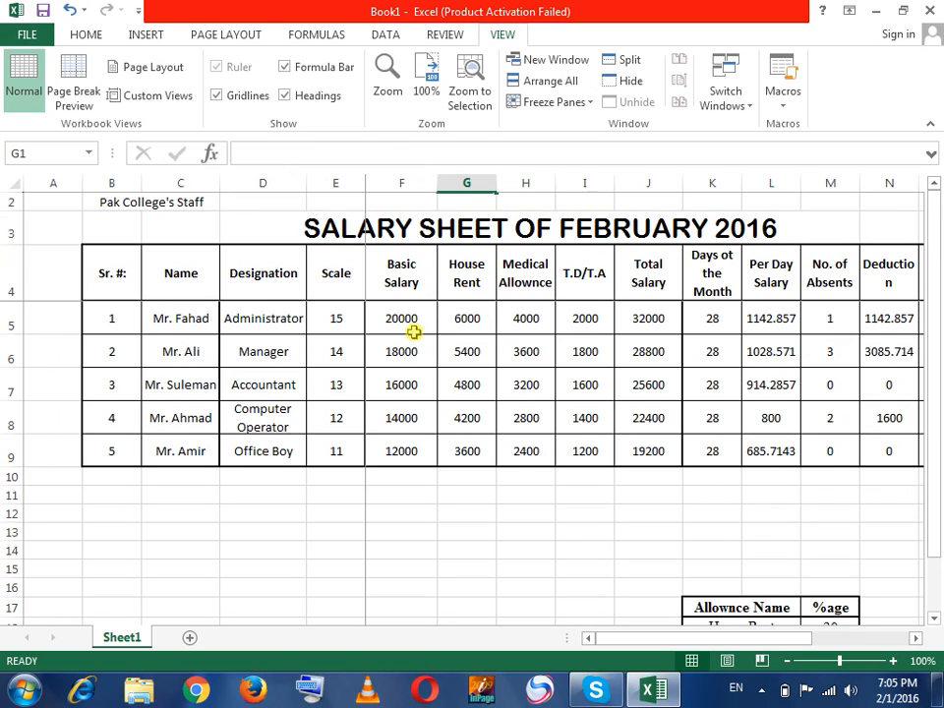
{"action": "key", "text": "Right"}
{"action": "key", "text": "Right"}
{"action": "key", "text": "Right"}
{"action": "key", "text": "Right"}
{"action": "key", "text": "Right"}
{"action": "key", "text": "Right"}
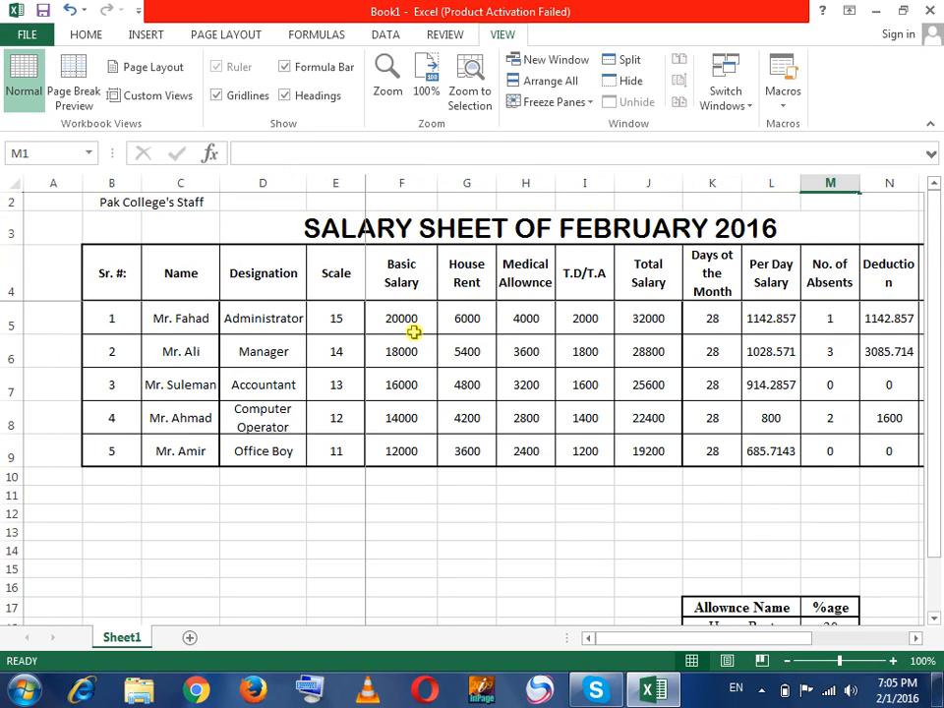
{"action": "left_click", "coordinate": [762, 690]}
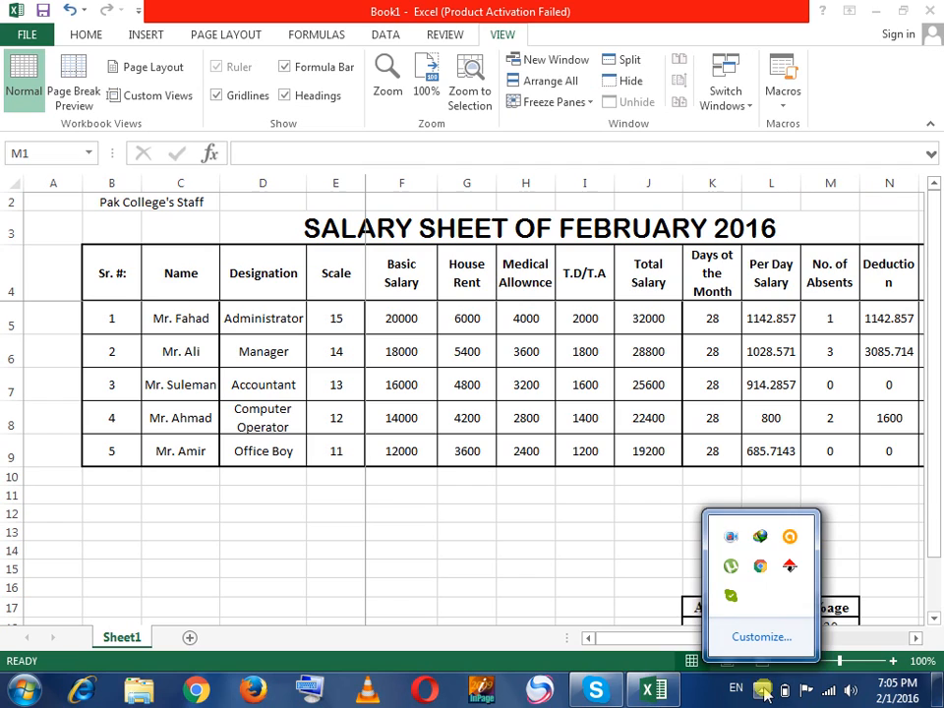
{"action": "right_click", "coordinate": [731, 537]}
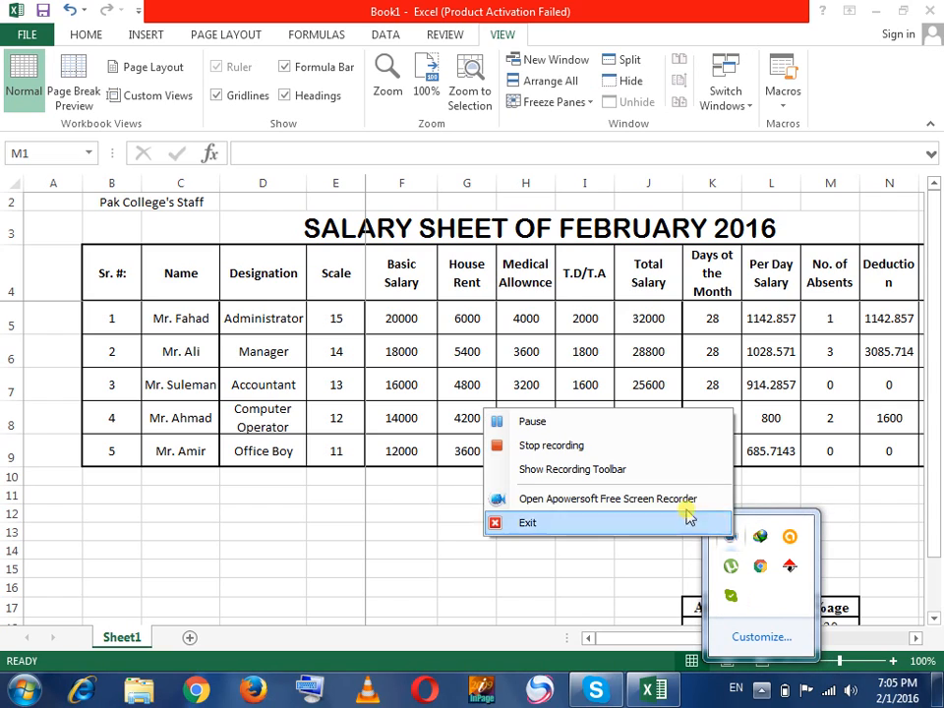